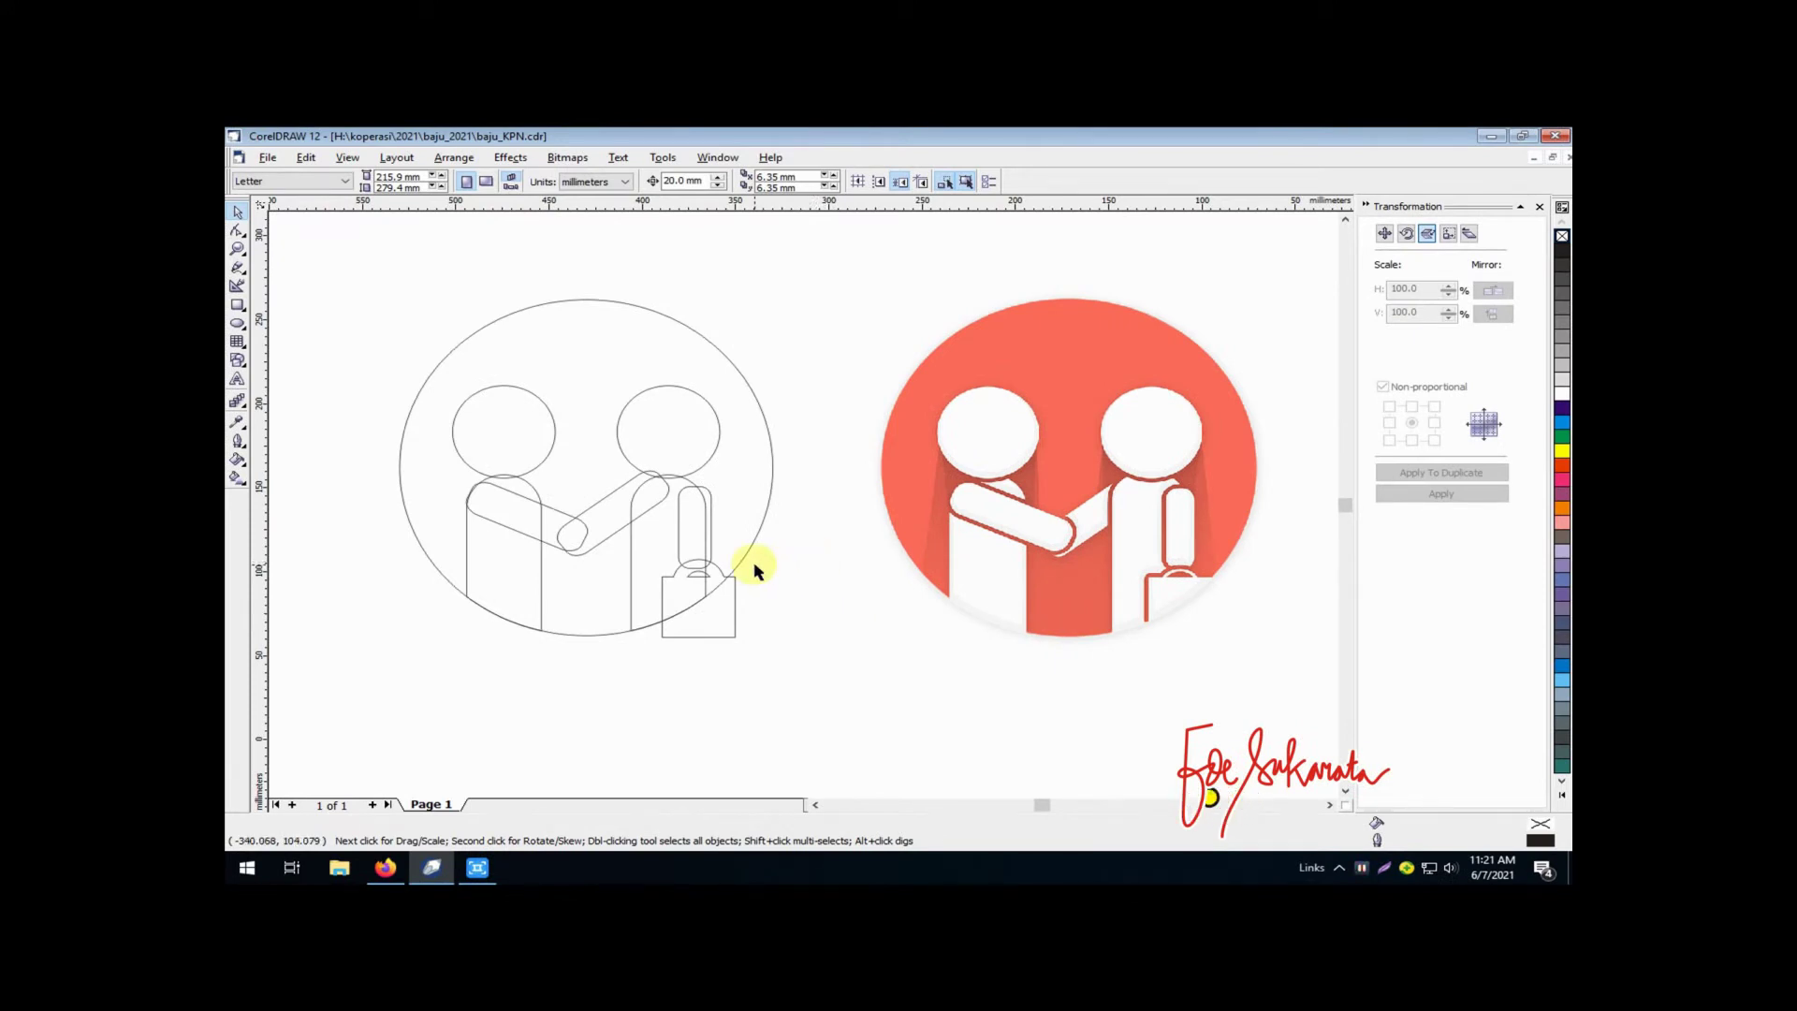
Intersect the briefcase outline with the large circle, keeping both originals, and delete the original briefcase that extends past the circle
{"action": "left_click", "coordinate": [723, 617]}
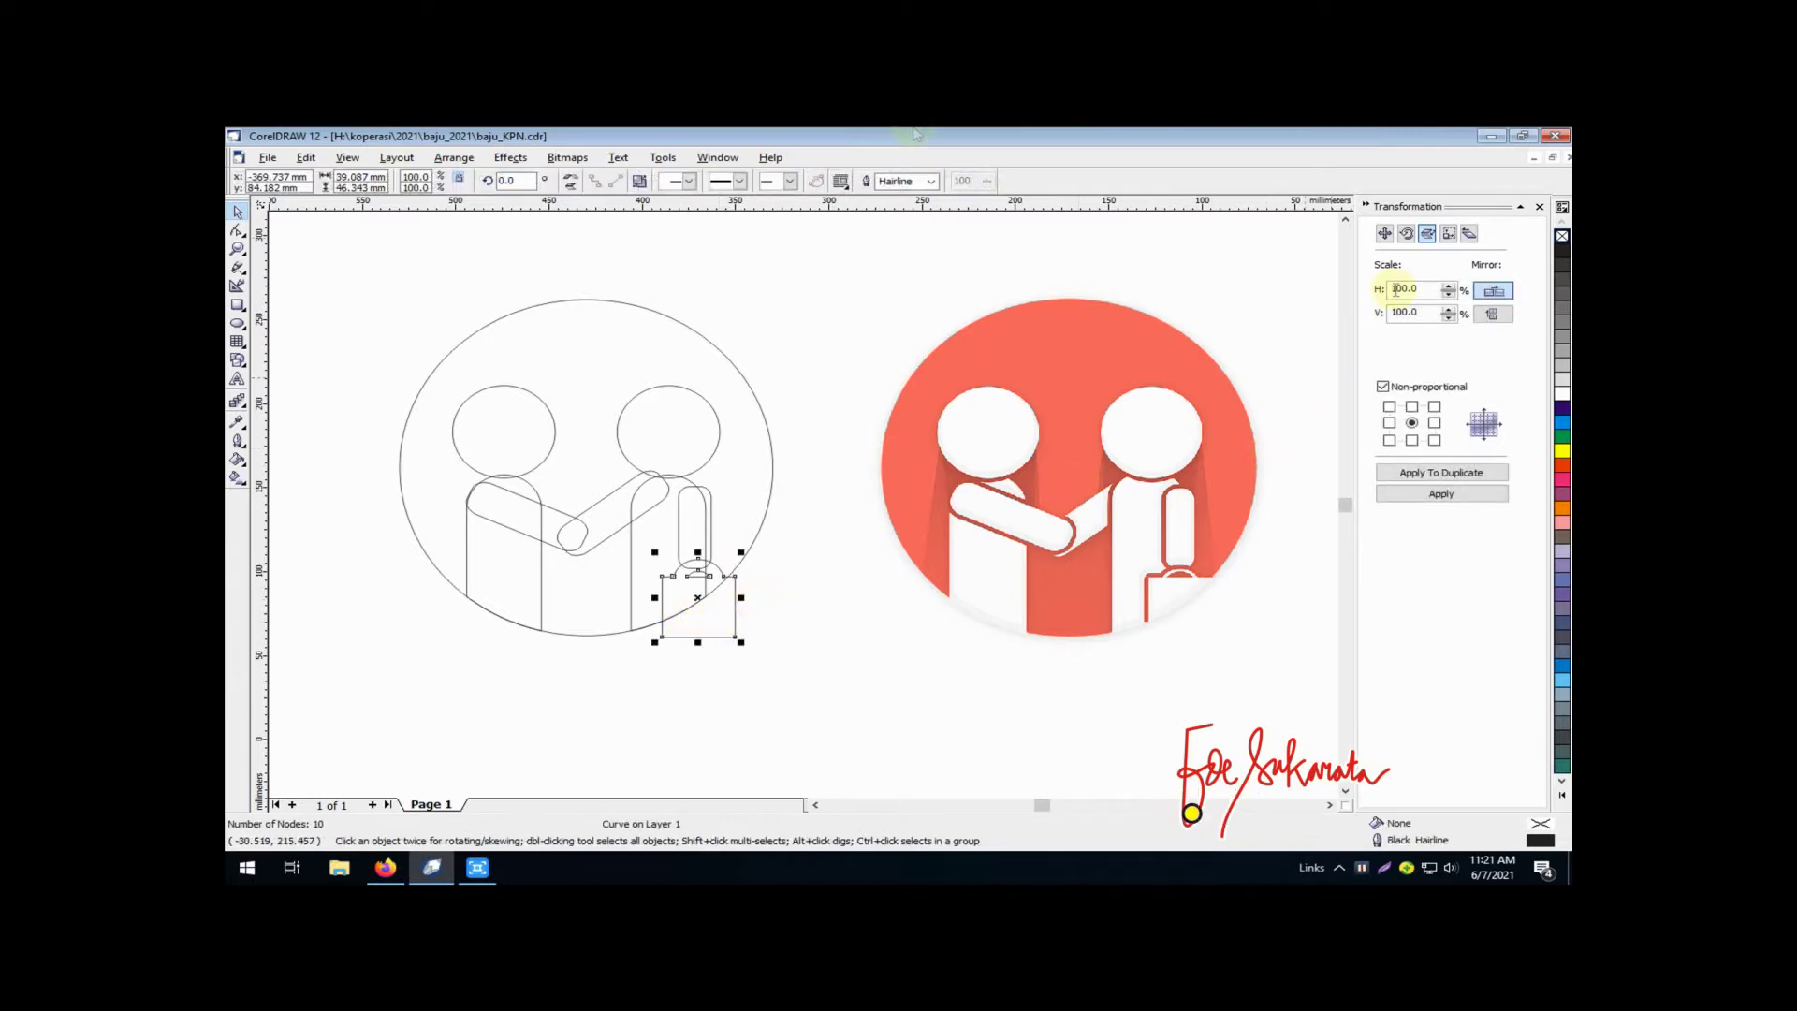
{"action": "left_click", "coordinate": [468, 161]}
{"action": "mouse_move", "coordinate": [601, 389]}
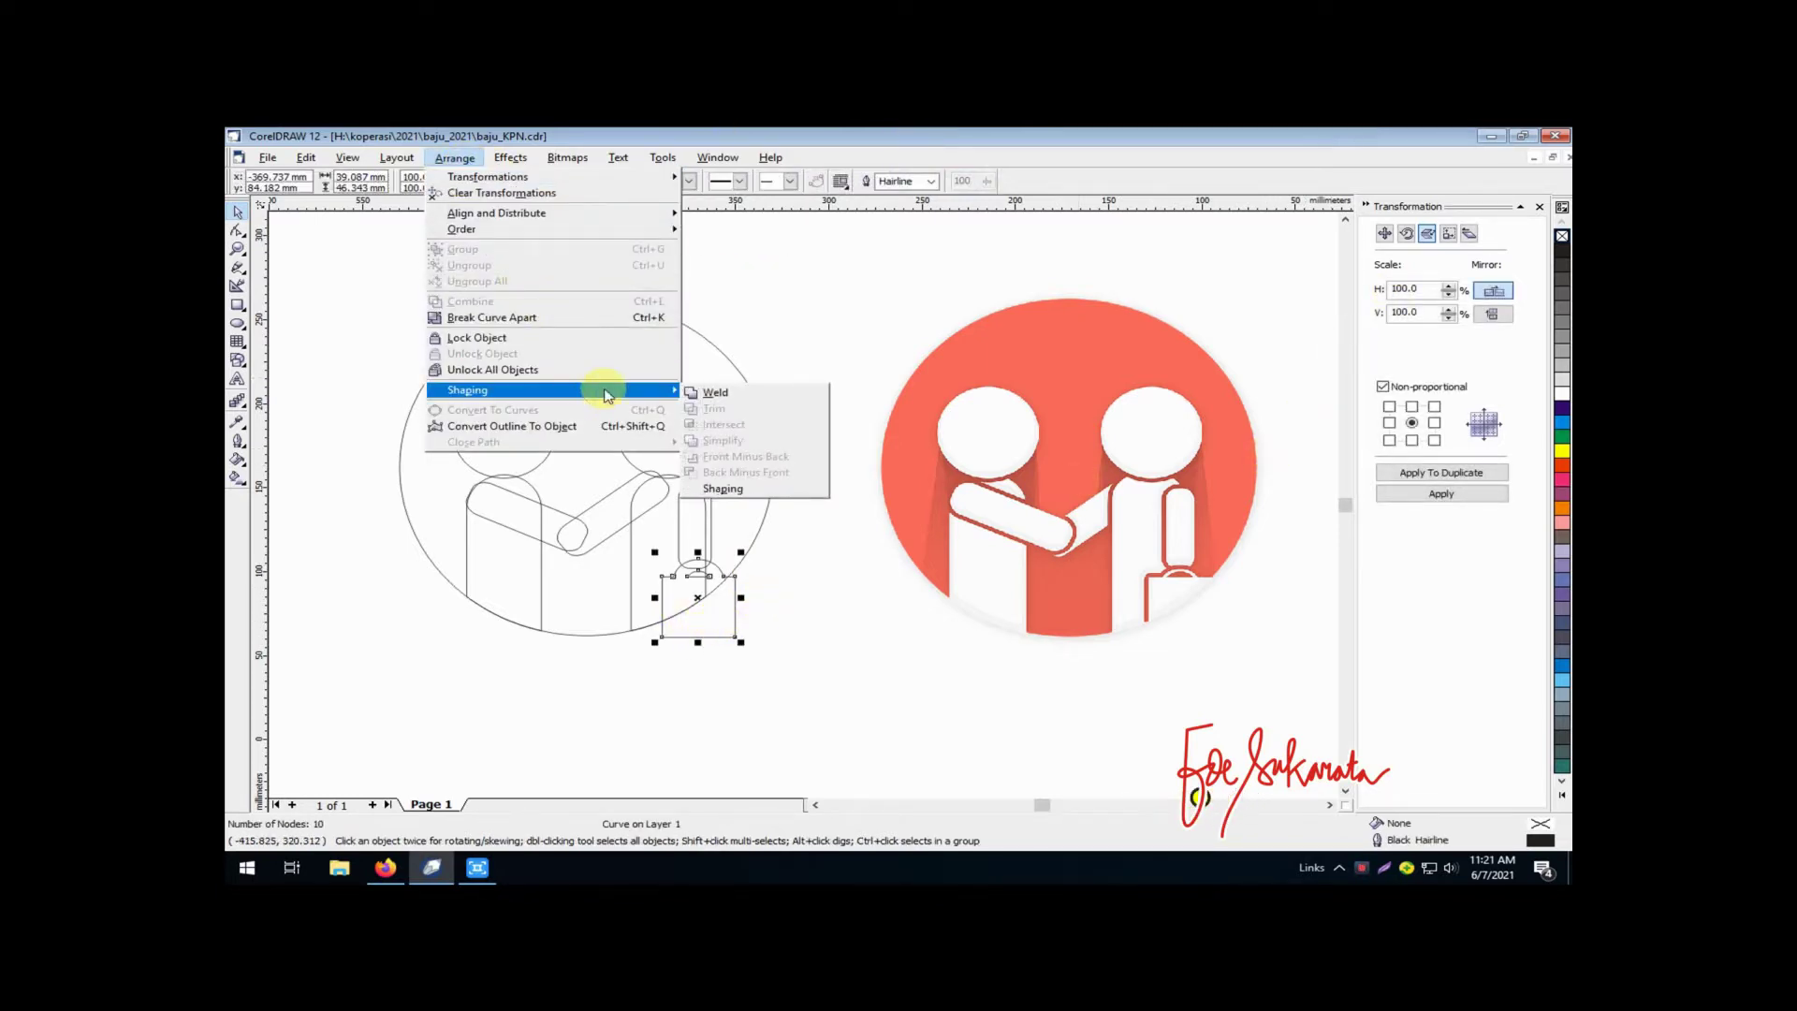
{"action": "left_click", "coordinate": [775, 487]}
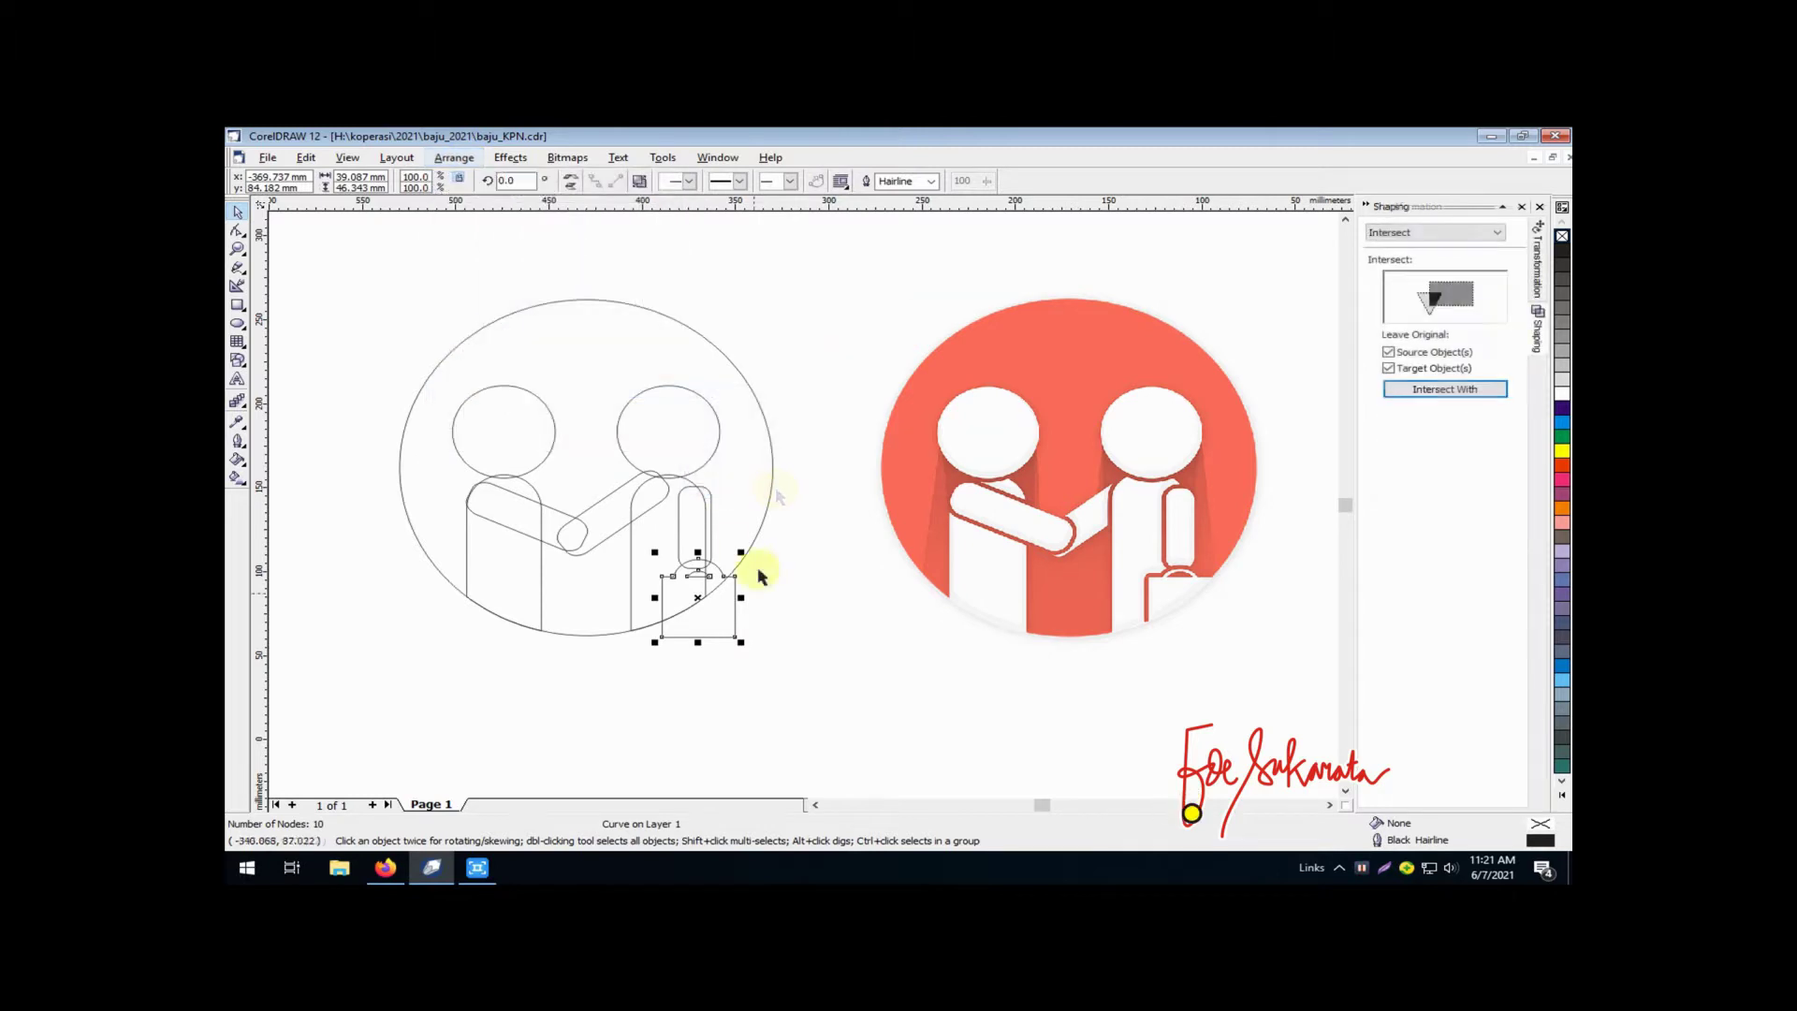
{"action": "left_click", "coordinate": [1416, 393]}
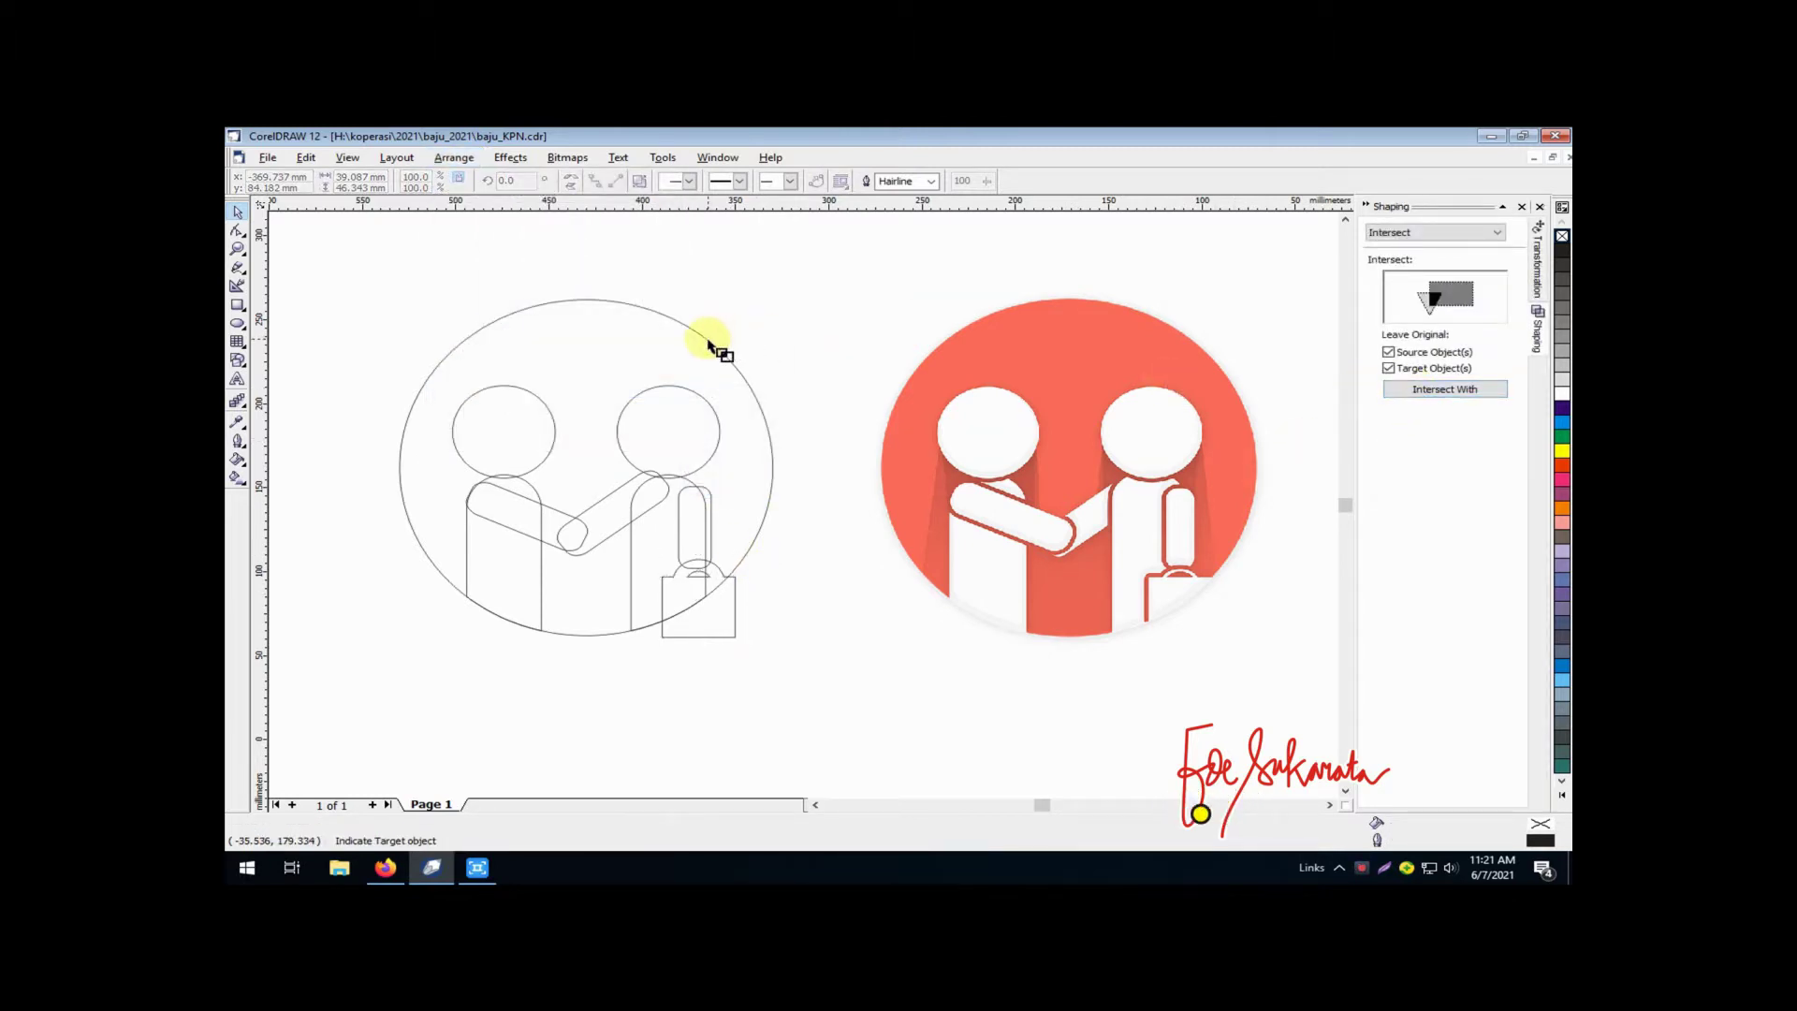
{"action": "left_click", "coordinate": [714, 338]}
{"action": "left_click_drag", "start_coordinate": [714, 614], "coordinate": [854, 674]}
{"action": "key", "text": "Delete"}
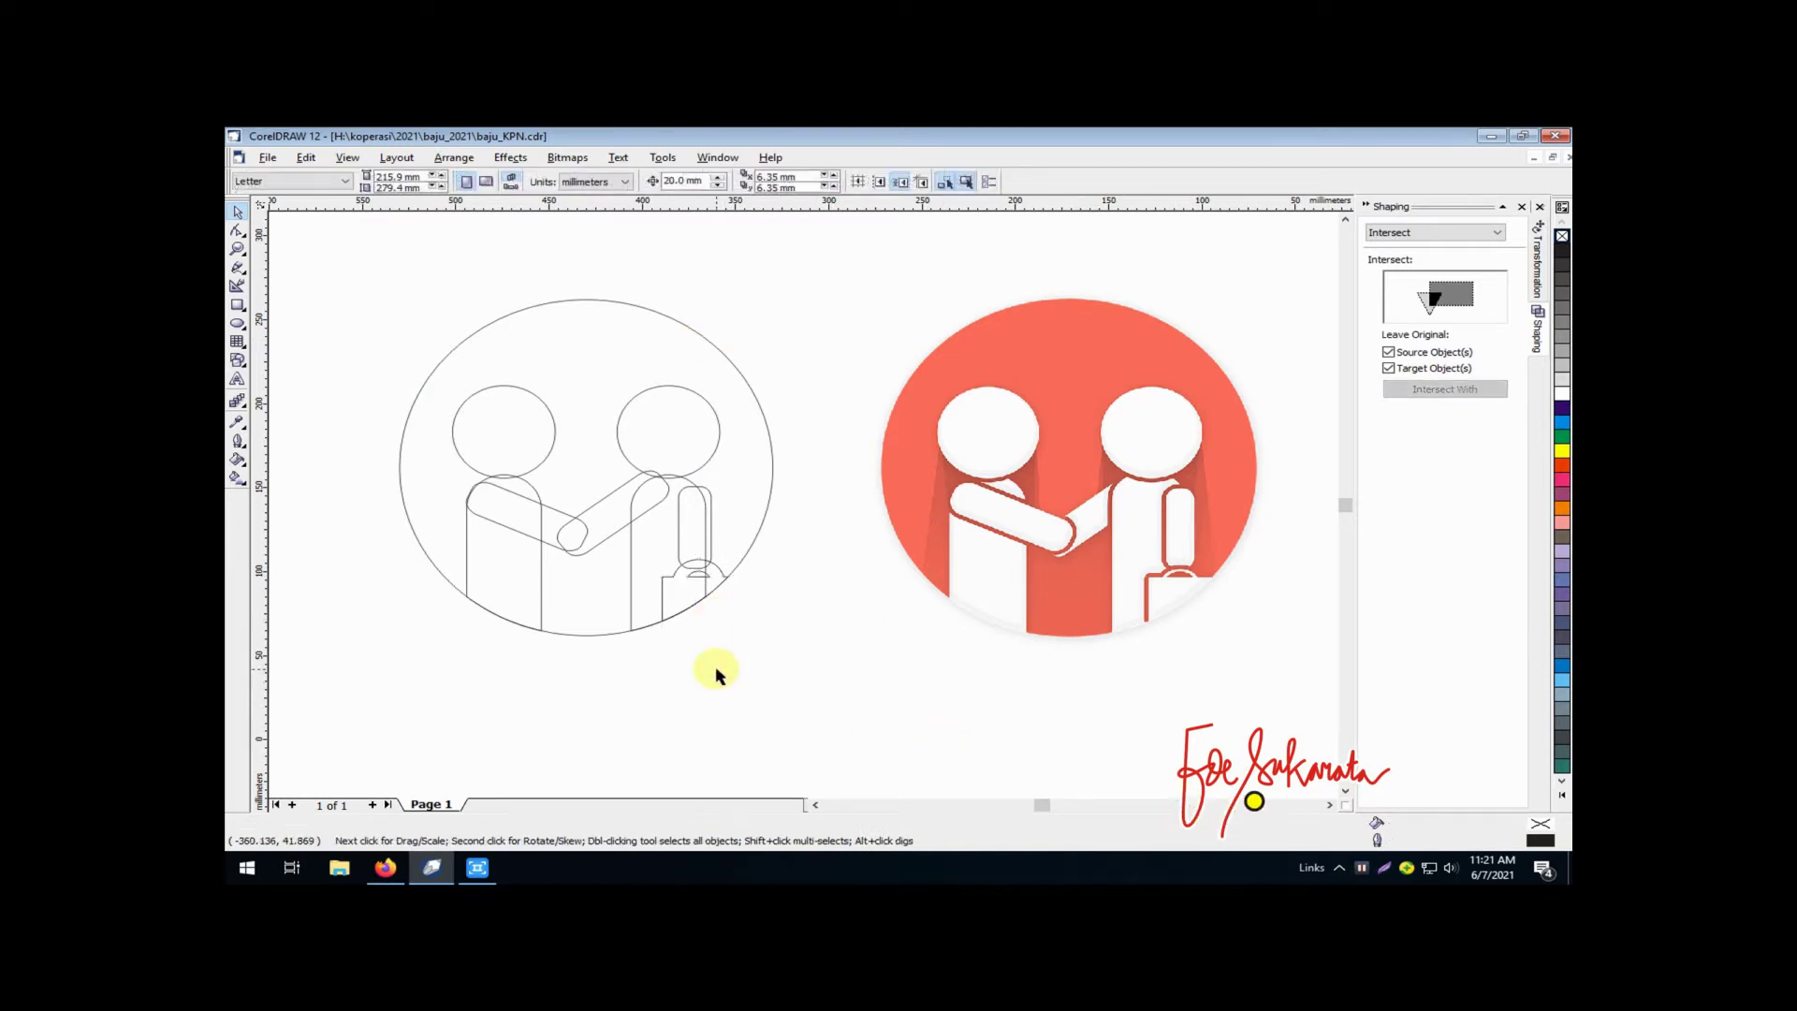
Fill the large background circle of the line drawing with orange
{"action": "left_click", "coordinate": [726, 359]}
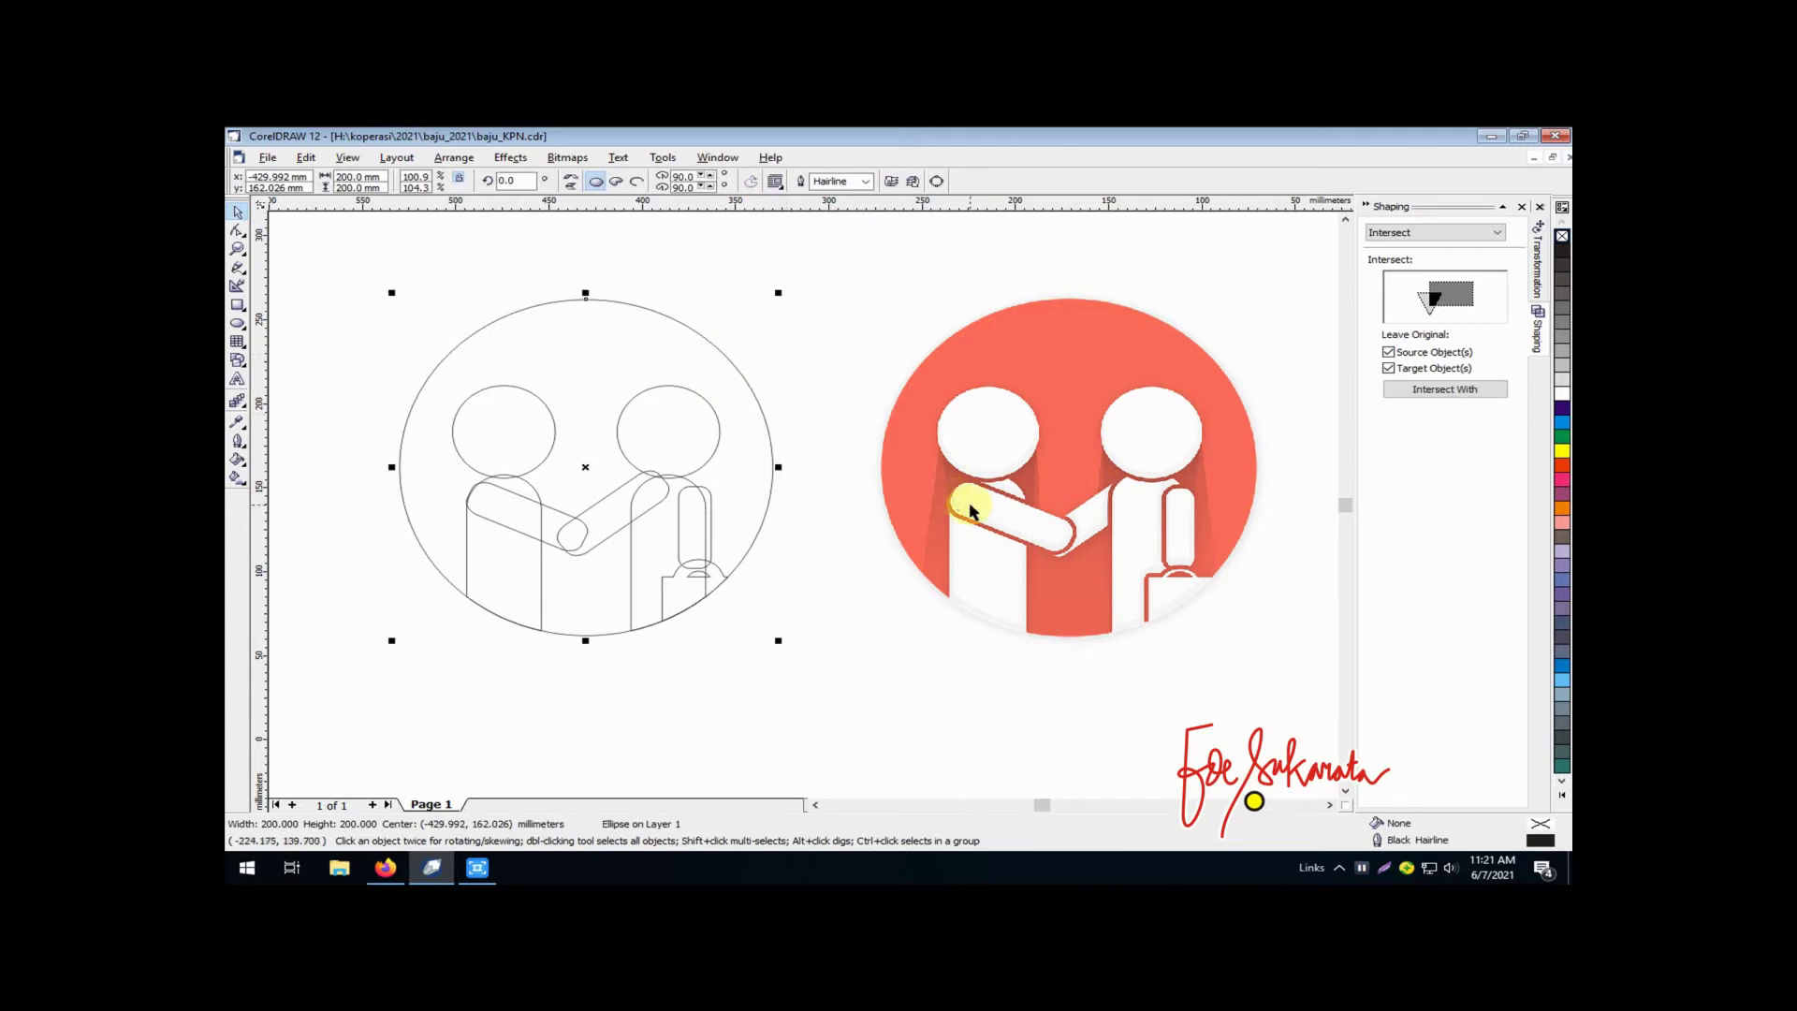
{"action": "left_click", "coordinate": [1563, 510]}
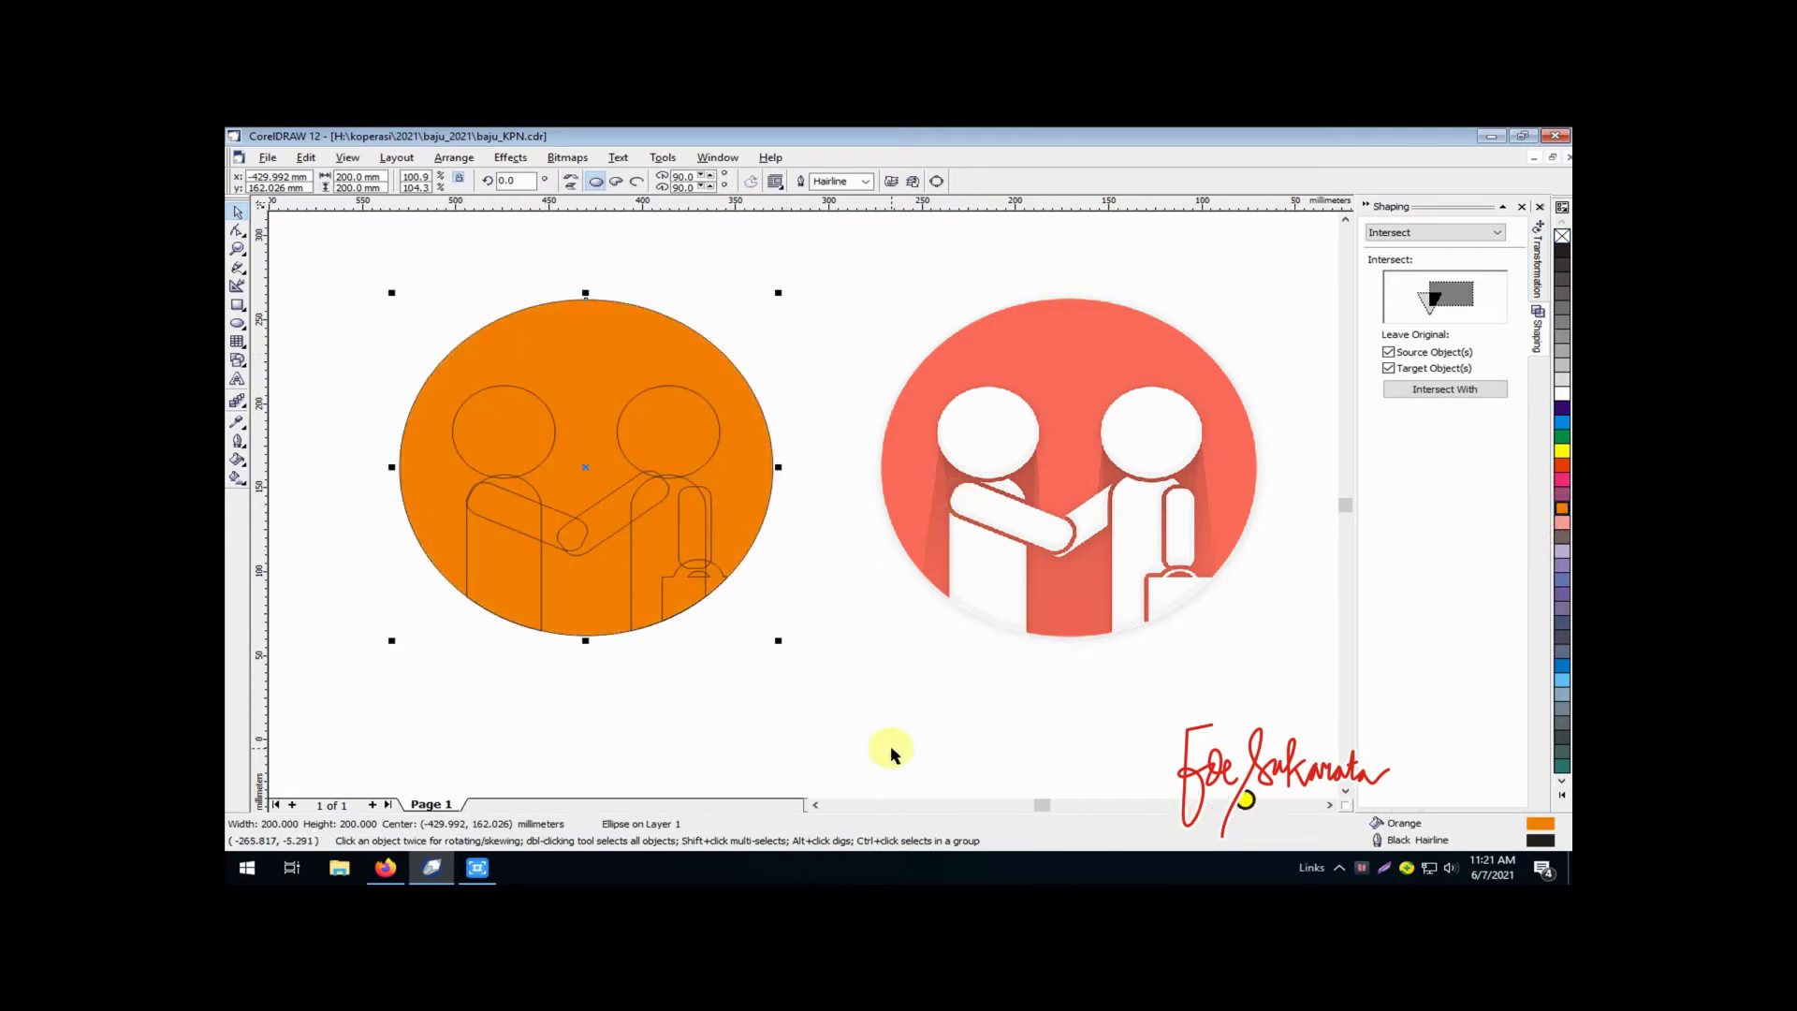
{"action": "left_click", "coordinate": [912, 701]}
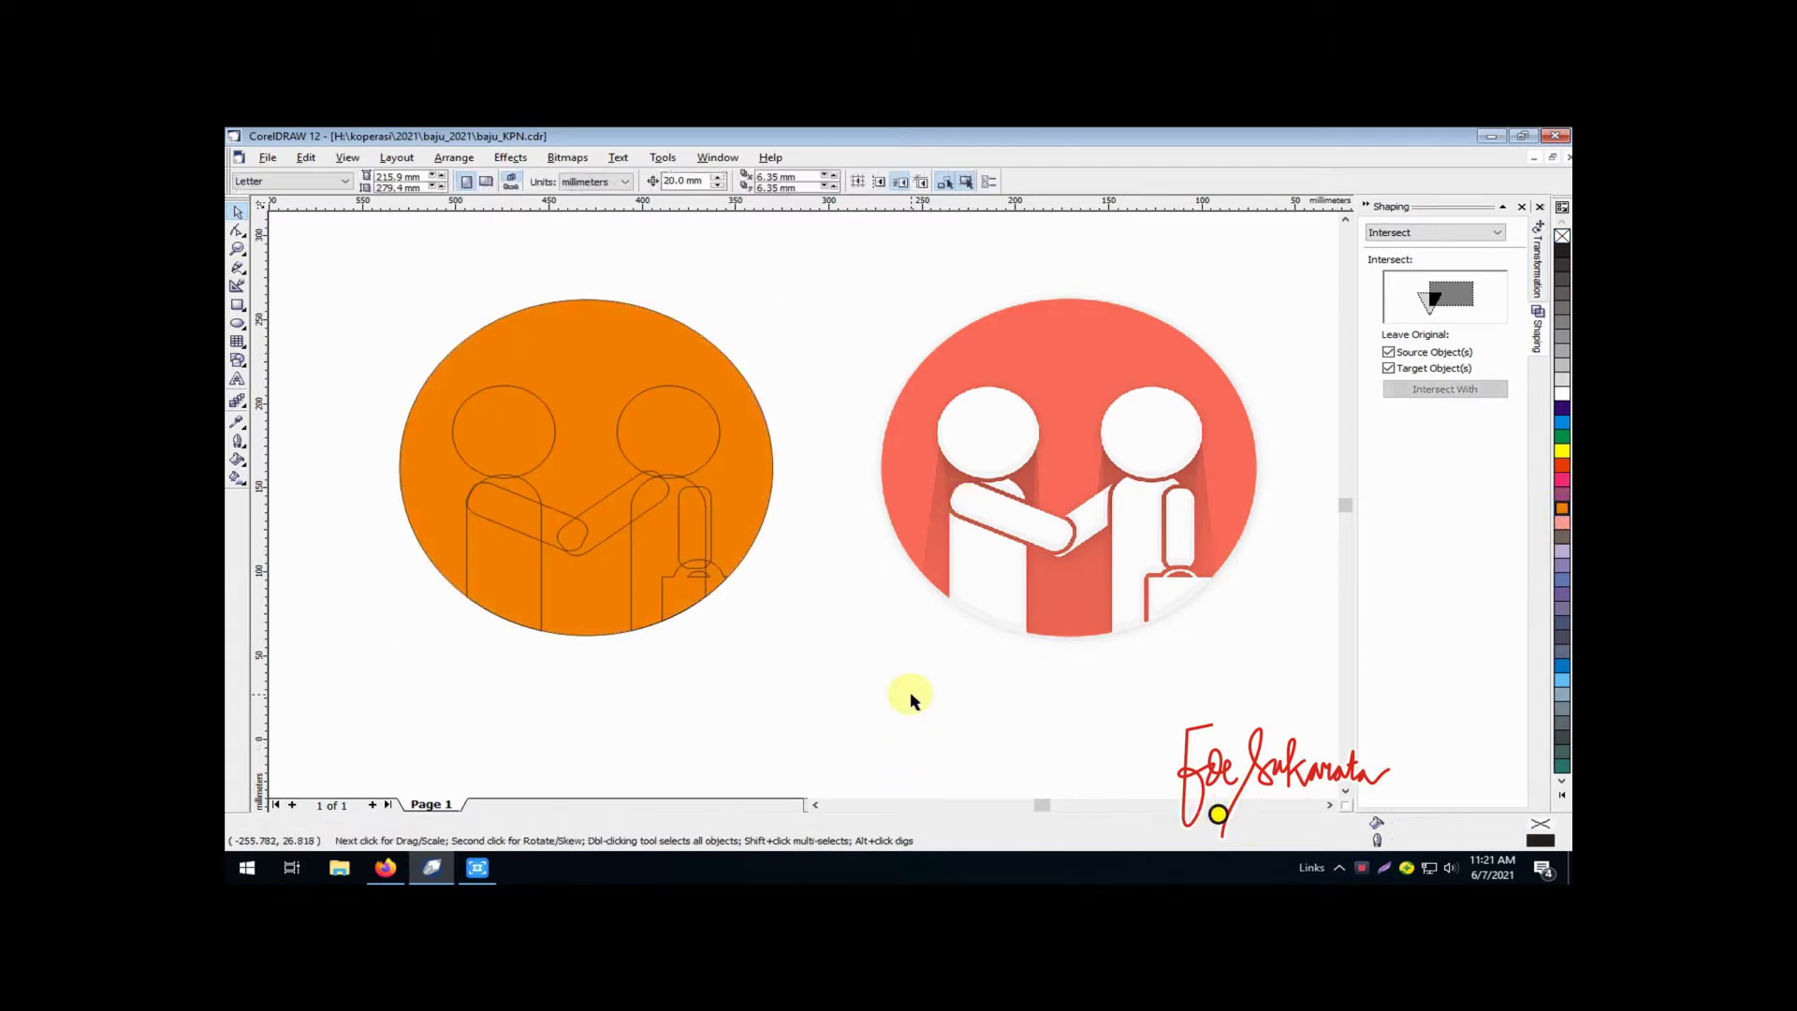
Fill both figures' heads, bodies and arms, and the briefcase, with yellow
{"action": "left_click", "coordinate": [553, 417]}
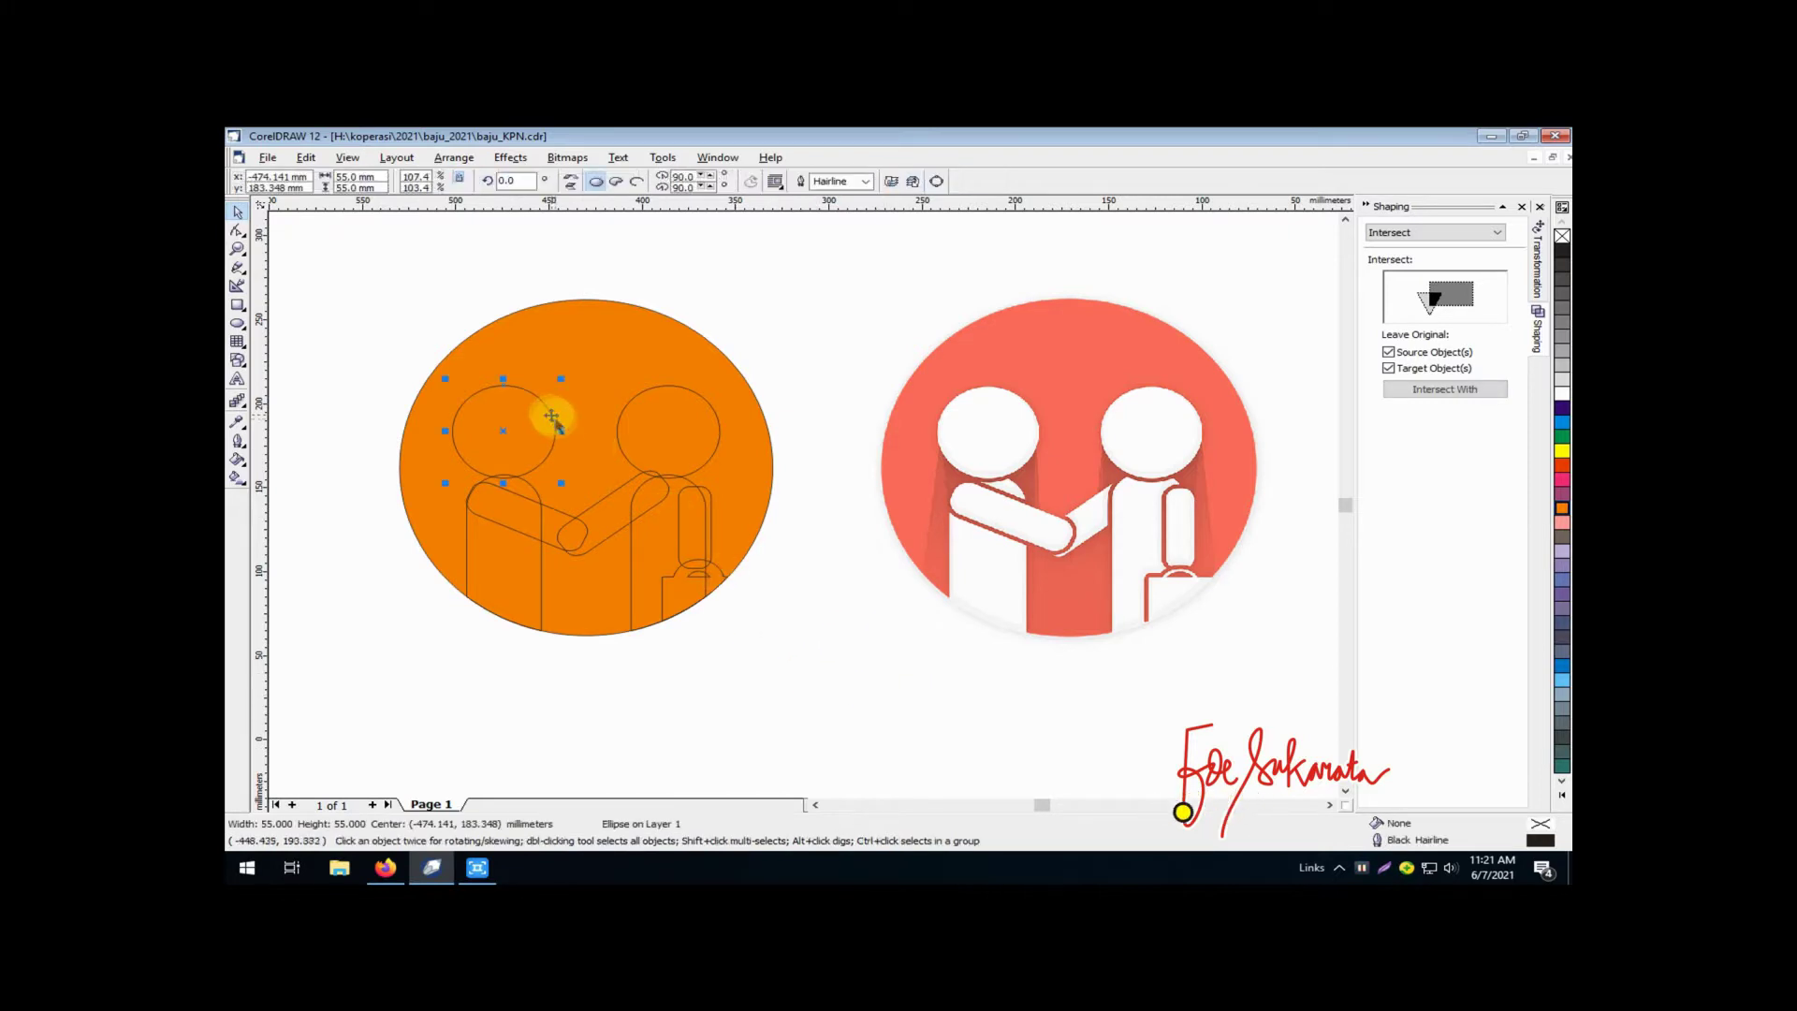
{"action": "left_click", "coordinate": [1563, 450]}
{"action": "left_click", "coordinate": [540, 557]}
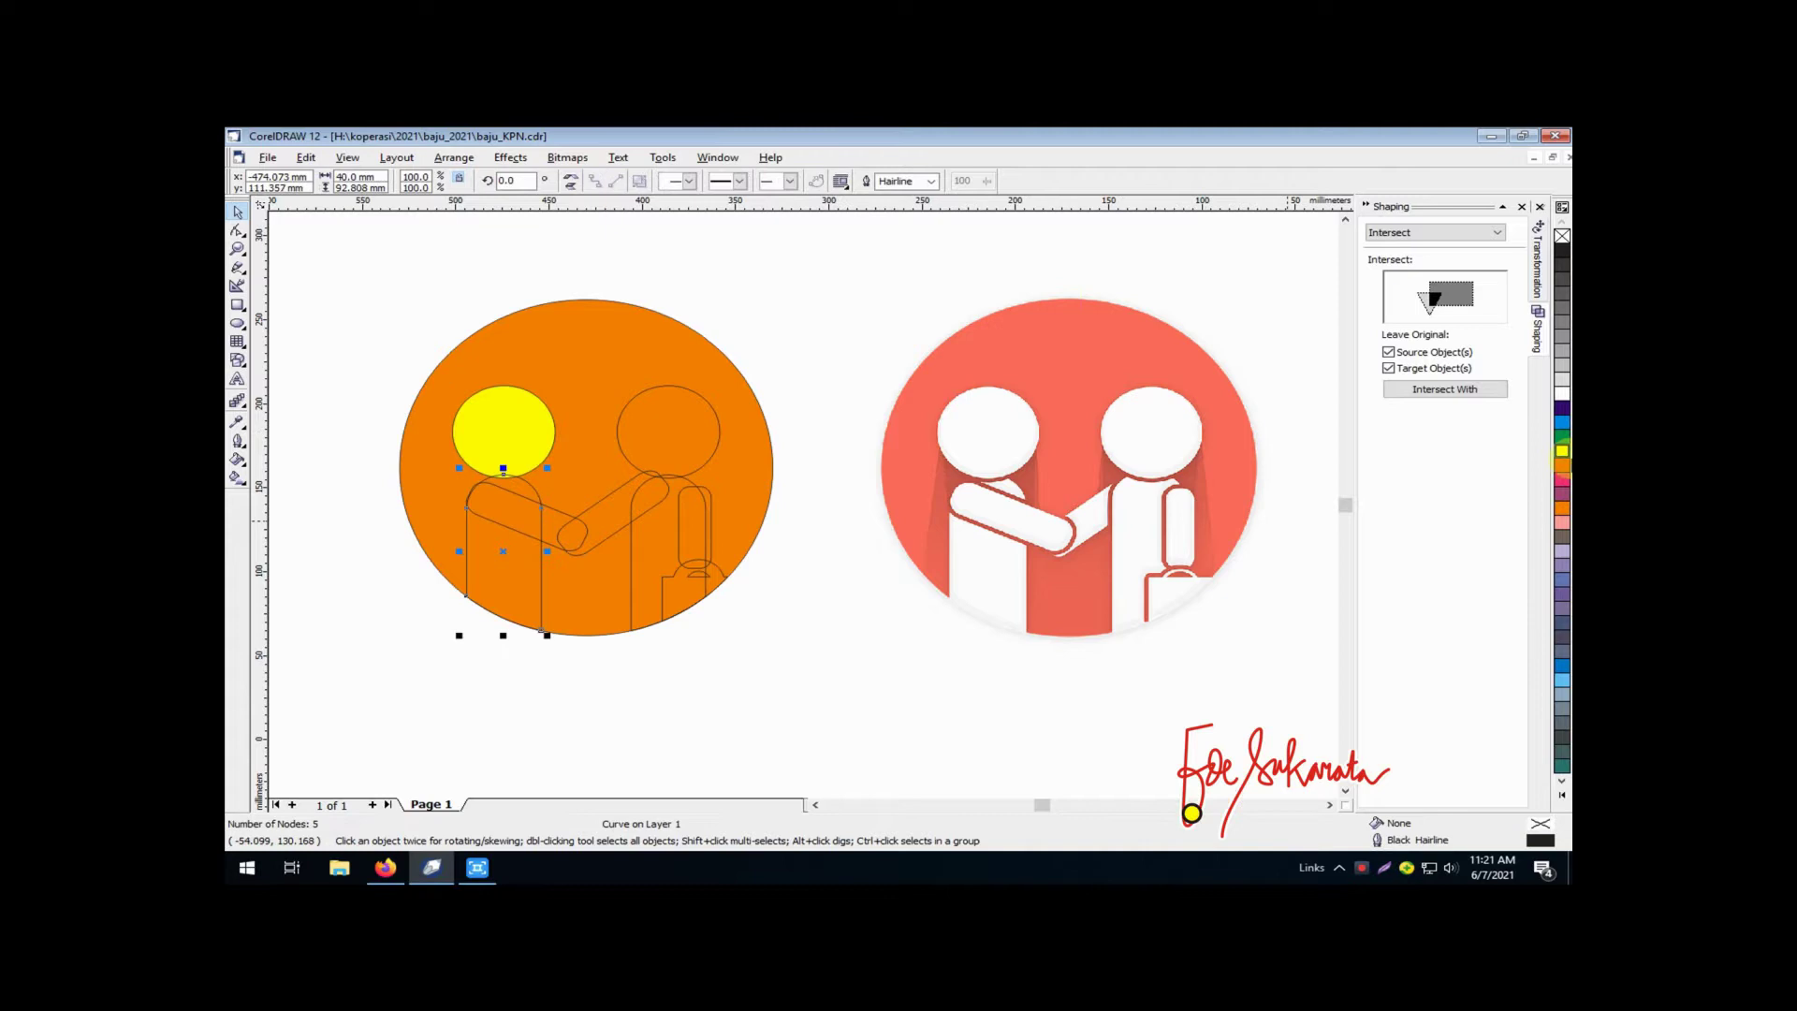
{"action": "left_click", "coordinate": [1562, 450]}
{"action": "left_click", "coordinate": [815, 573]}
{"action": "left_click_drag", "start_coordinate": [786, 354], "coordinate": [552, 675]}
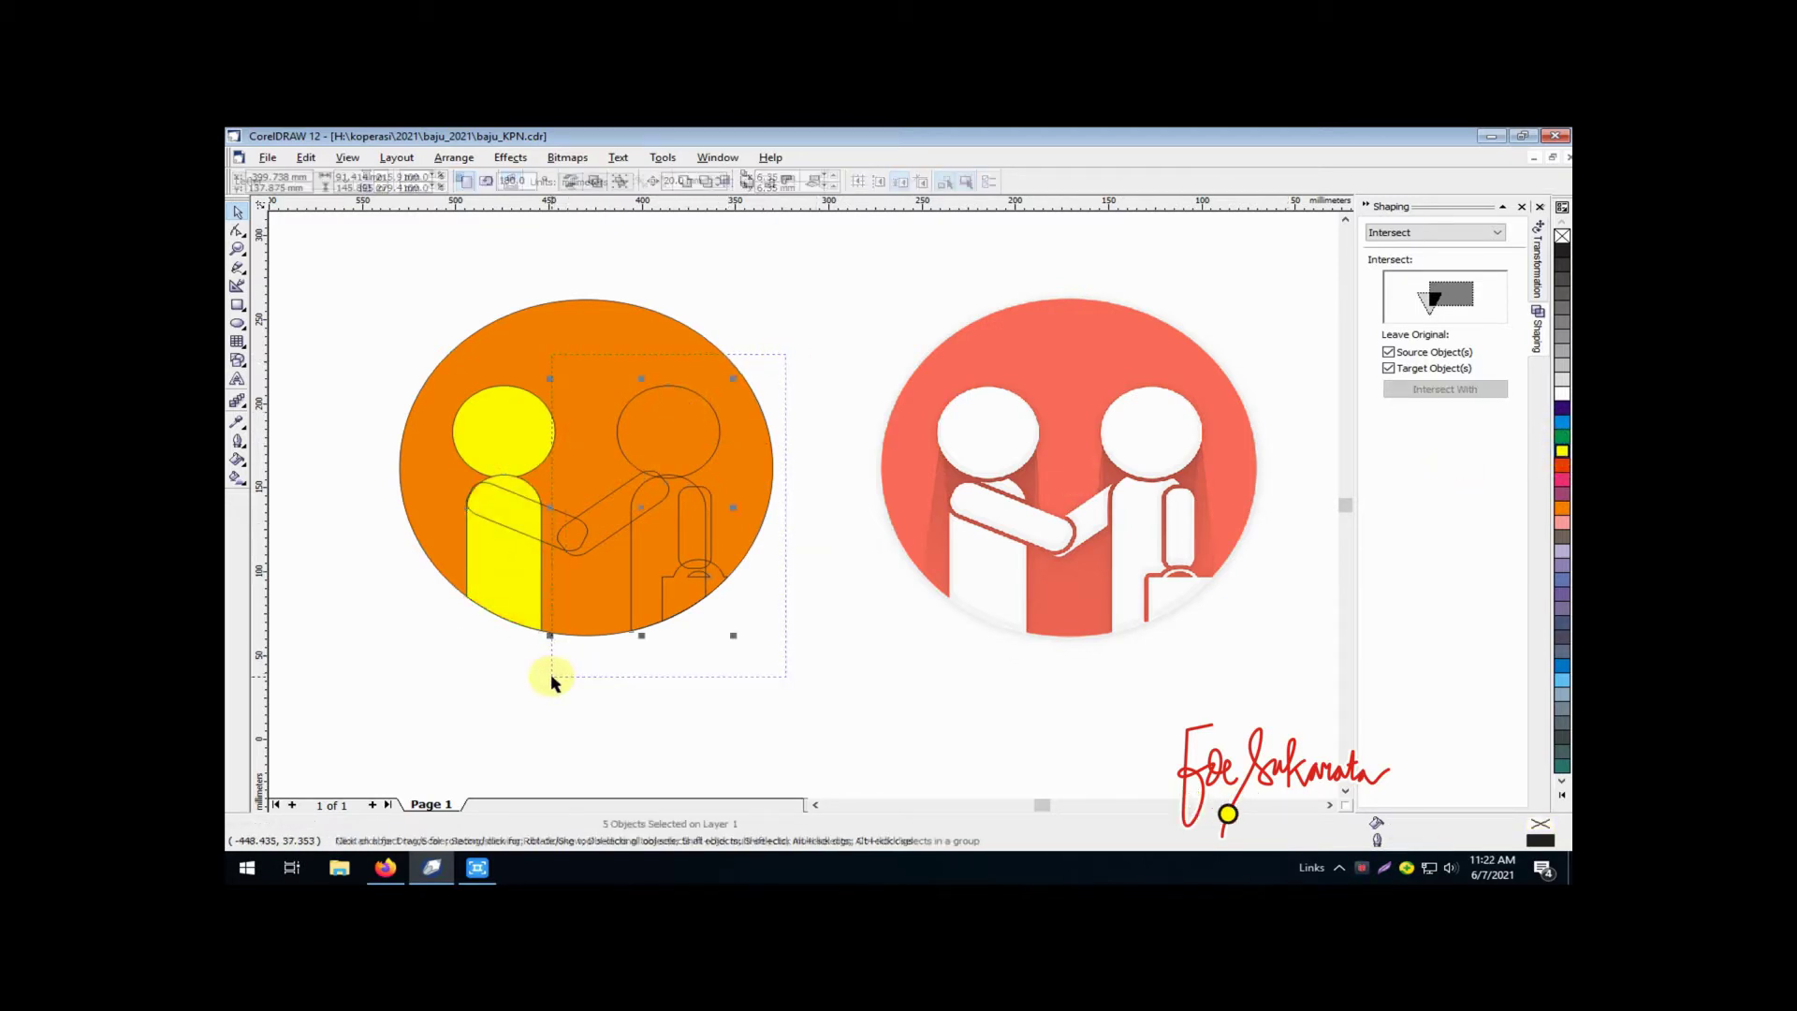
{"action": "left_click", "coordinate": [1562, 450]}
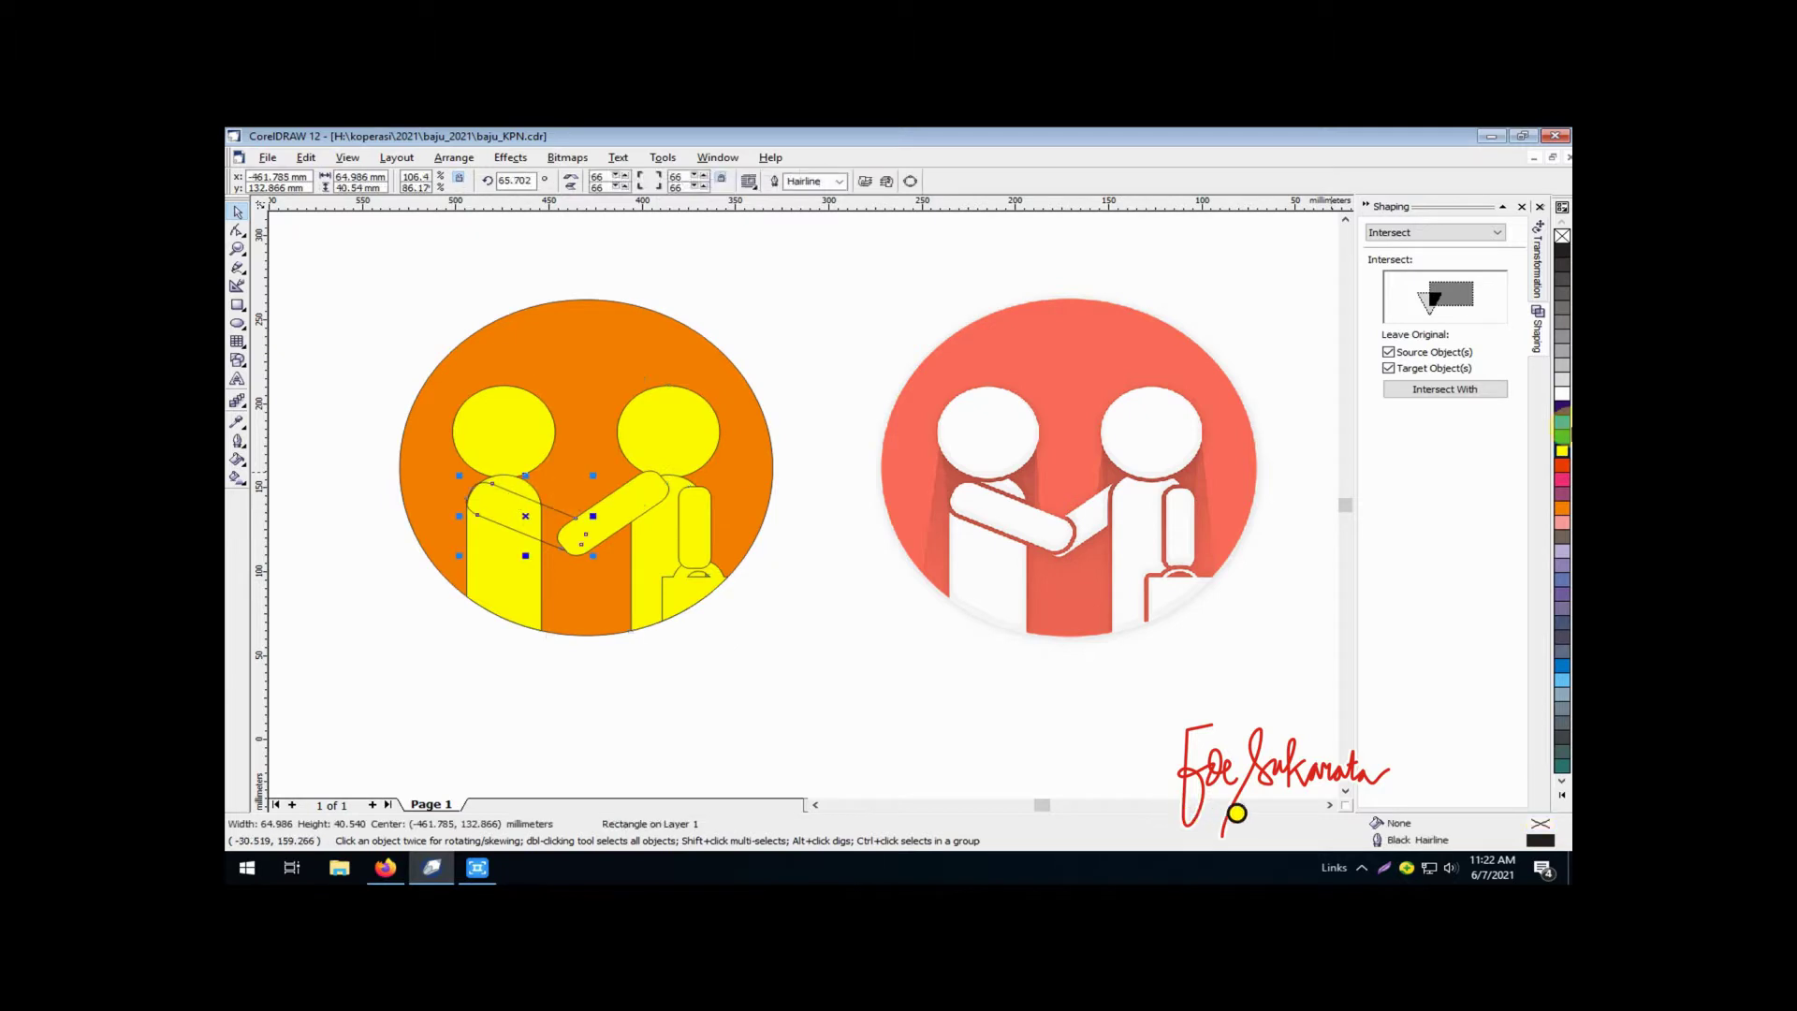
{"action": "left_click", "coordinate": [768, 642]}
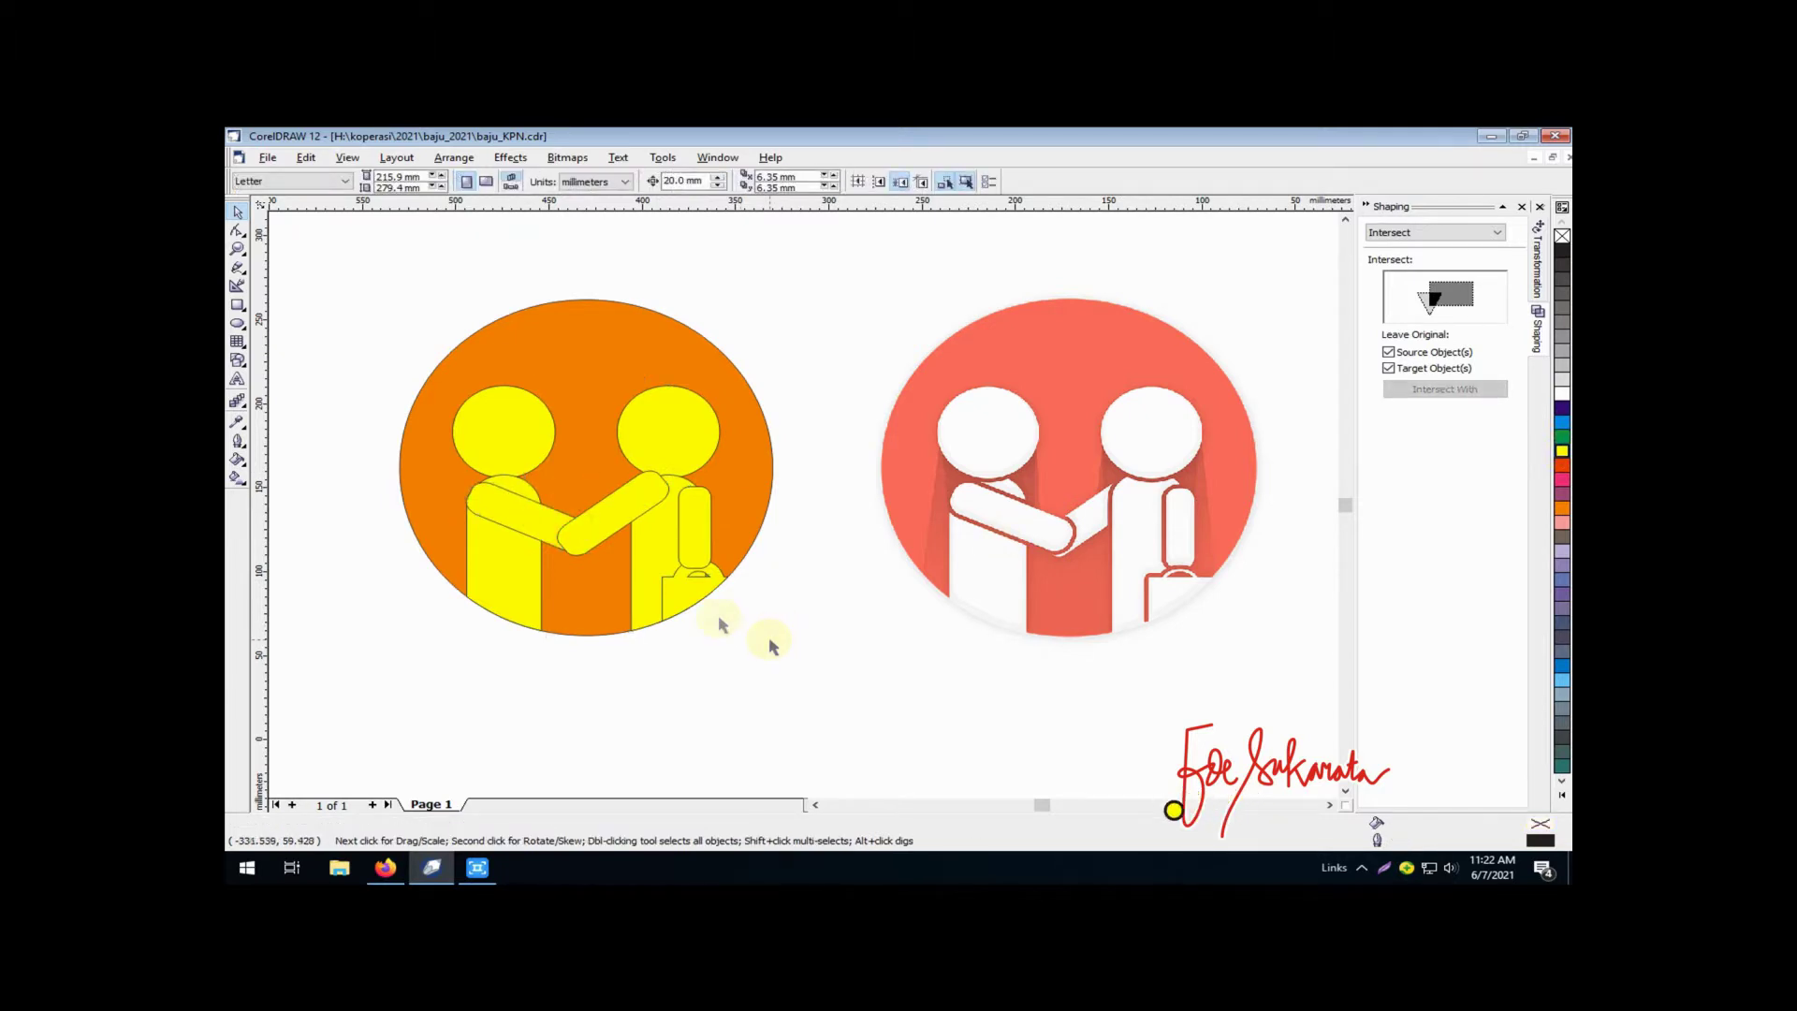
Bring the left figure's handshake arm in front of the other figure's arm
{"action": "left_click", "coordinate": [529, 517]}
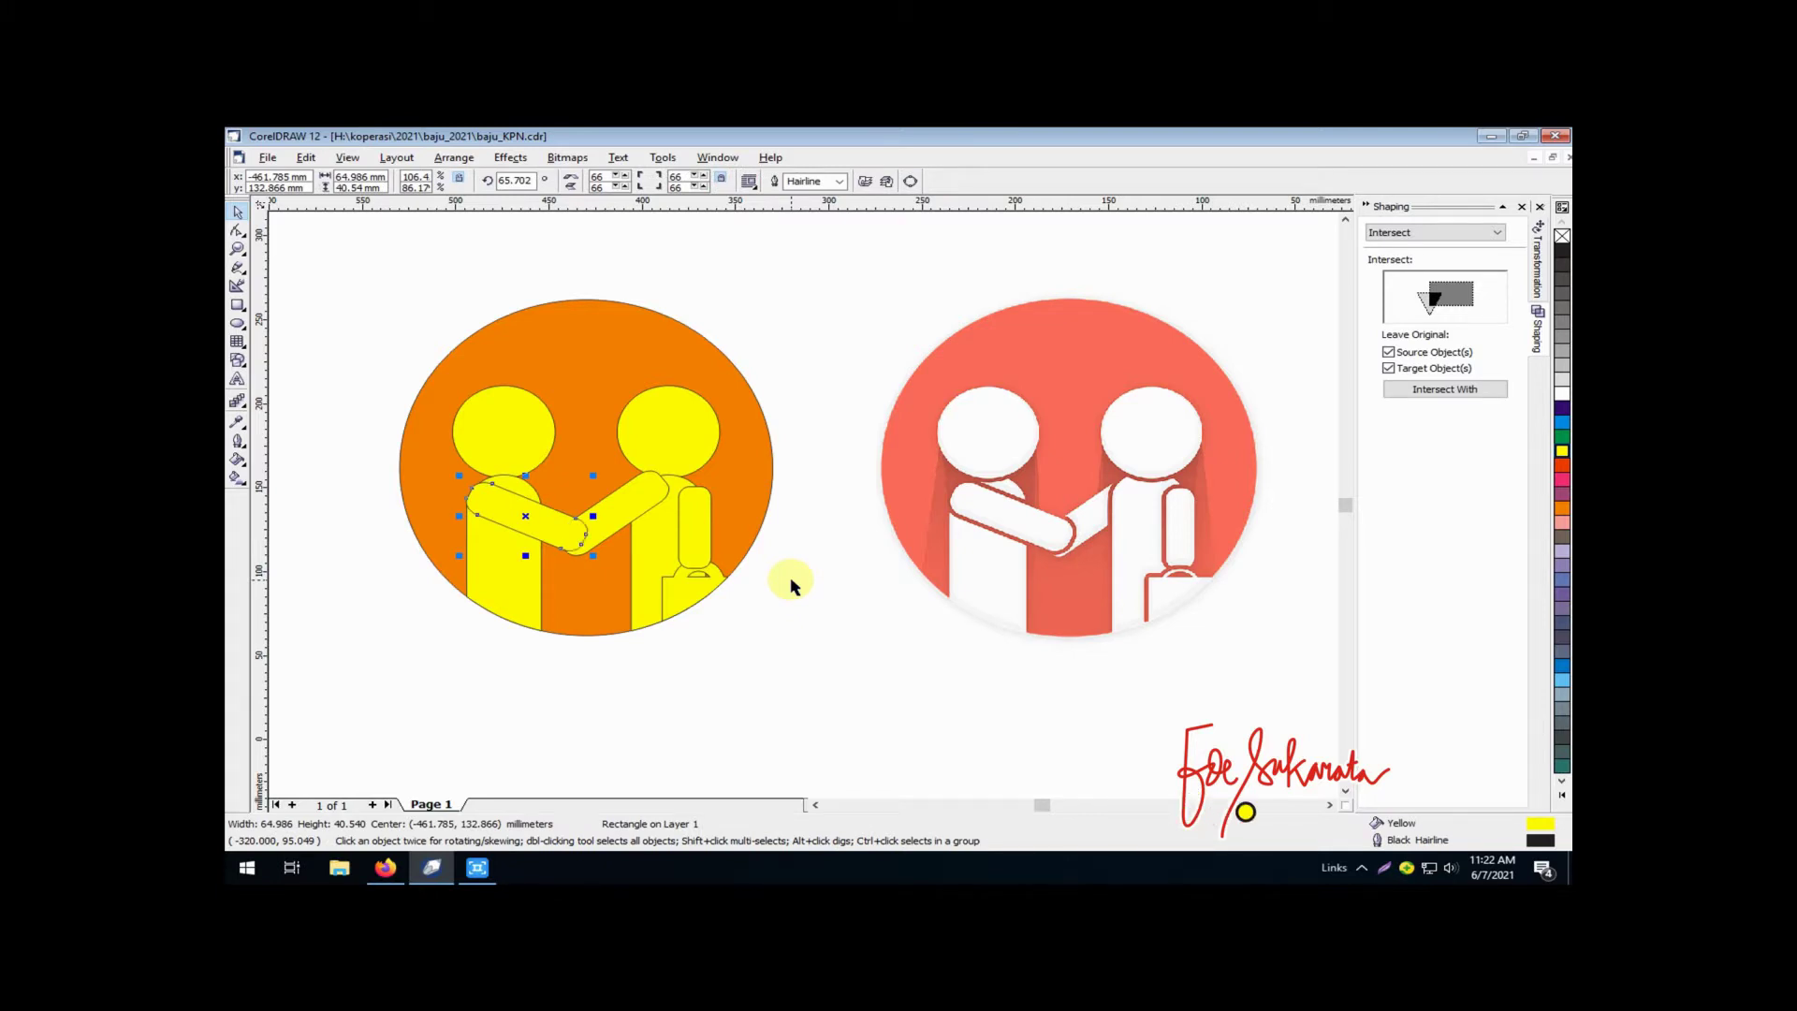
{"action": "left_click", "coordinate": [791, 580]}
{"action": "key", "text": "Tab"}
{"action": "left_click", "coordinate": [791, 585]}
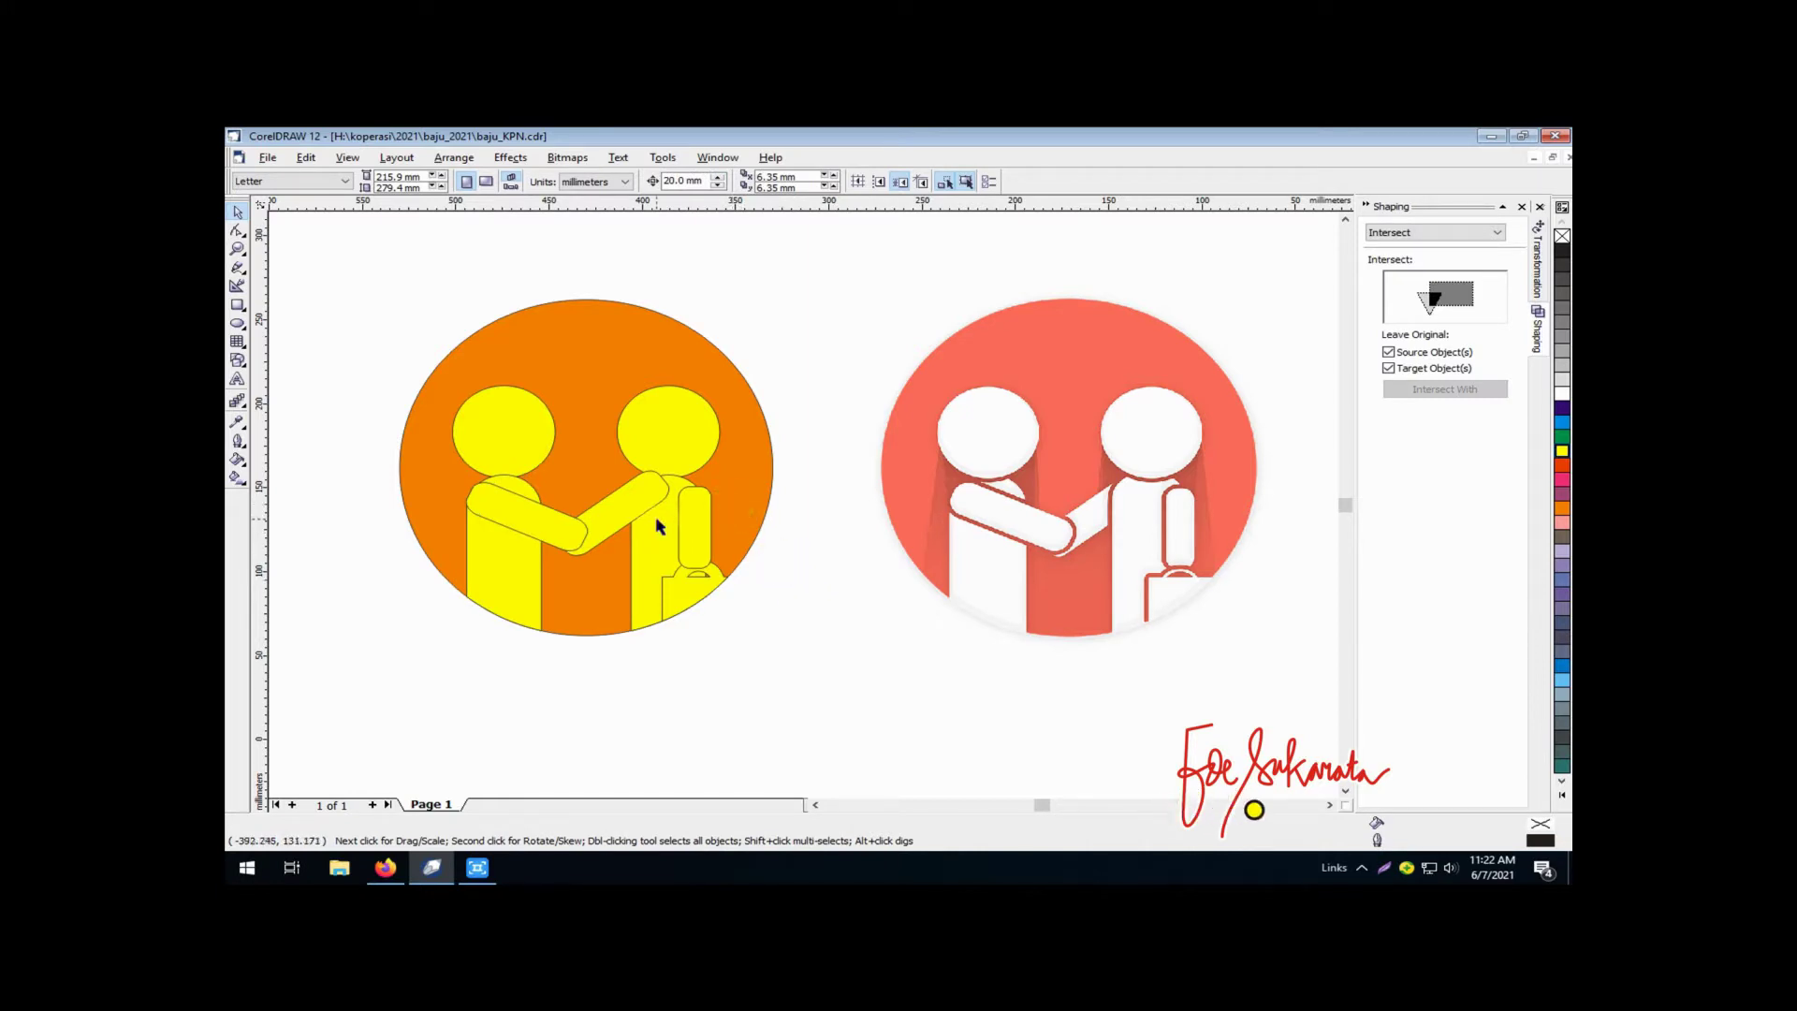
Bring the right figure's body, hanging arm and briefcase in front of its handshake arm, and bring the heads to the front
{"action": "left_click", "coordinate": [819, 436]}
{"action": "left_click_drag", "start_coordinate": [819, 436], "coordinate": [601, 661]}
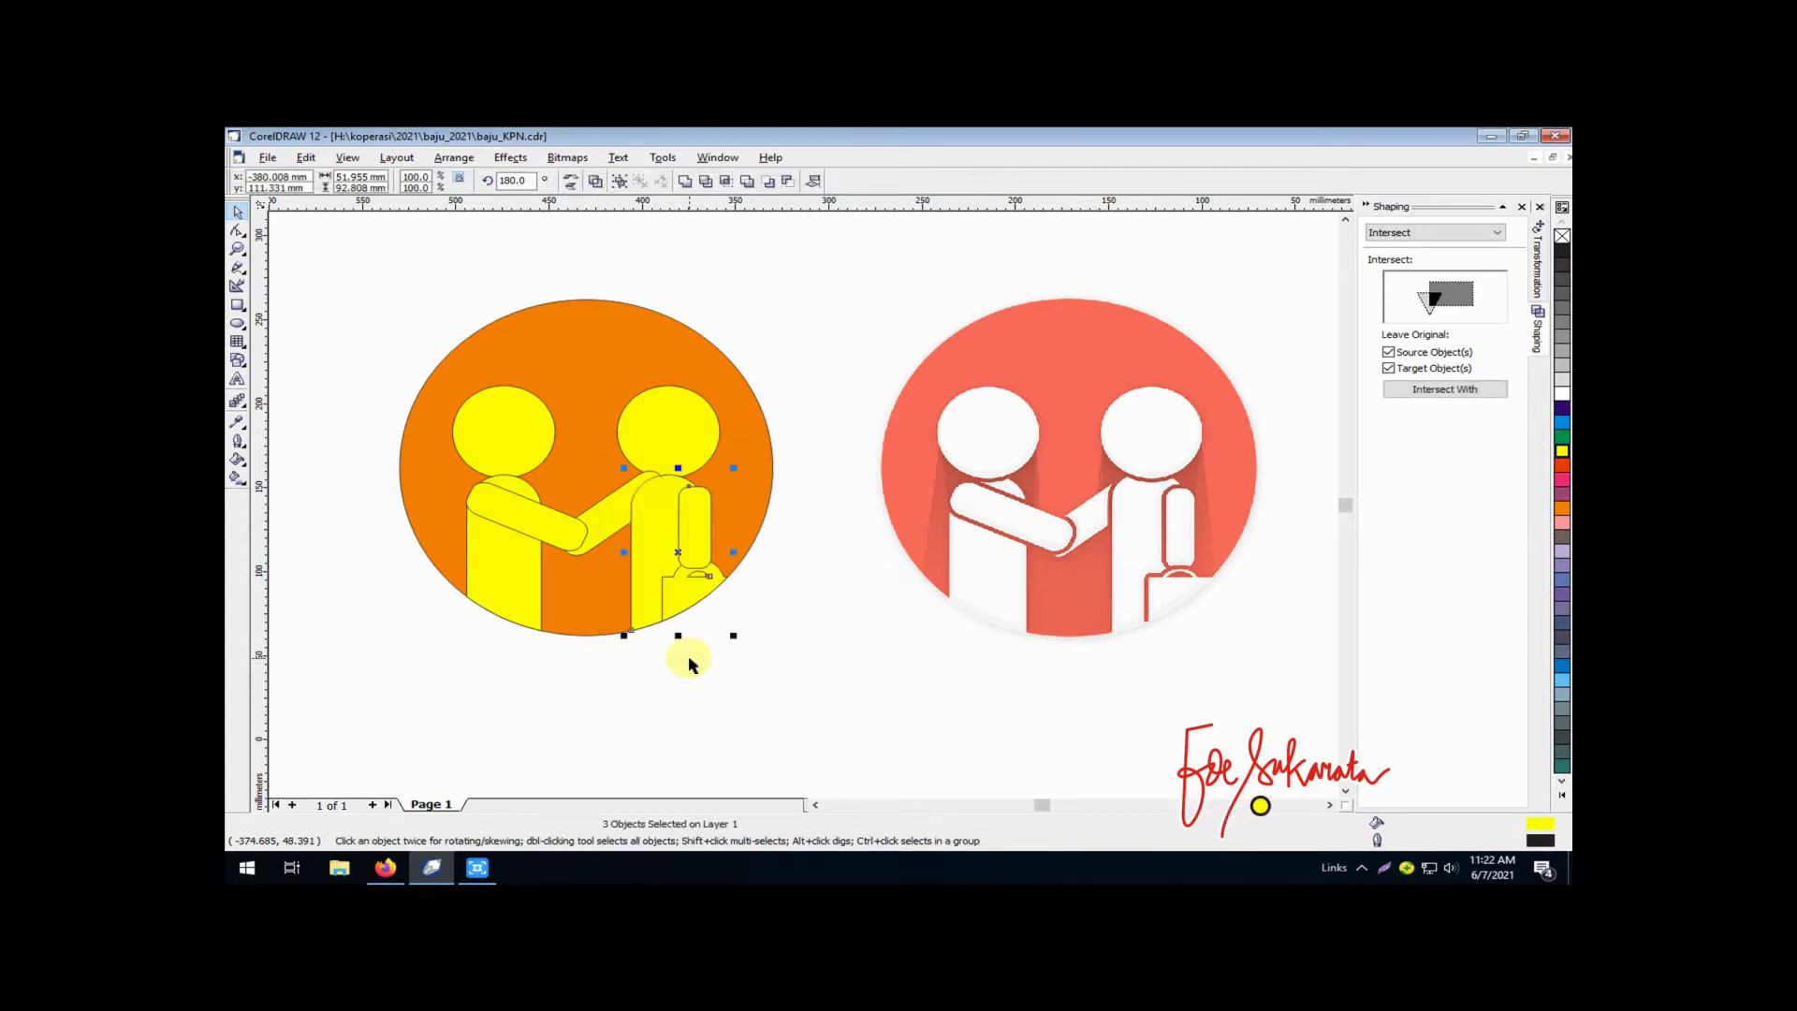
{"action": "left_click", "coordinate": [658, 439]}
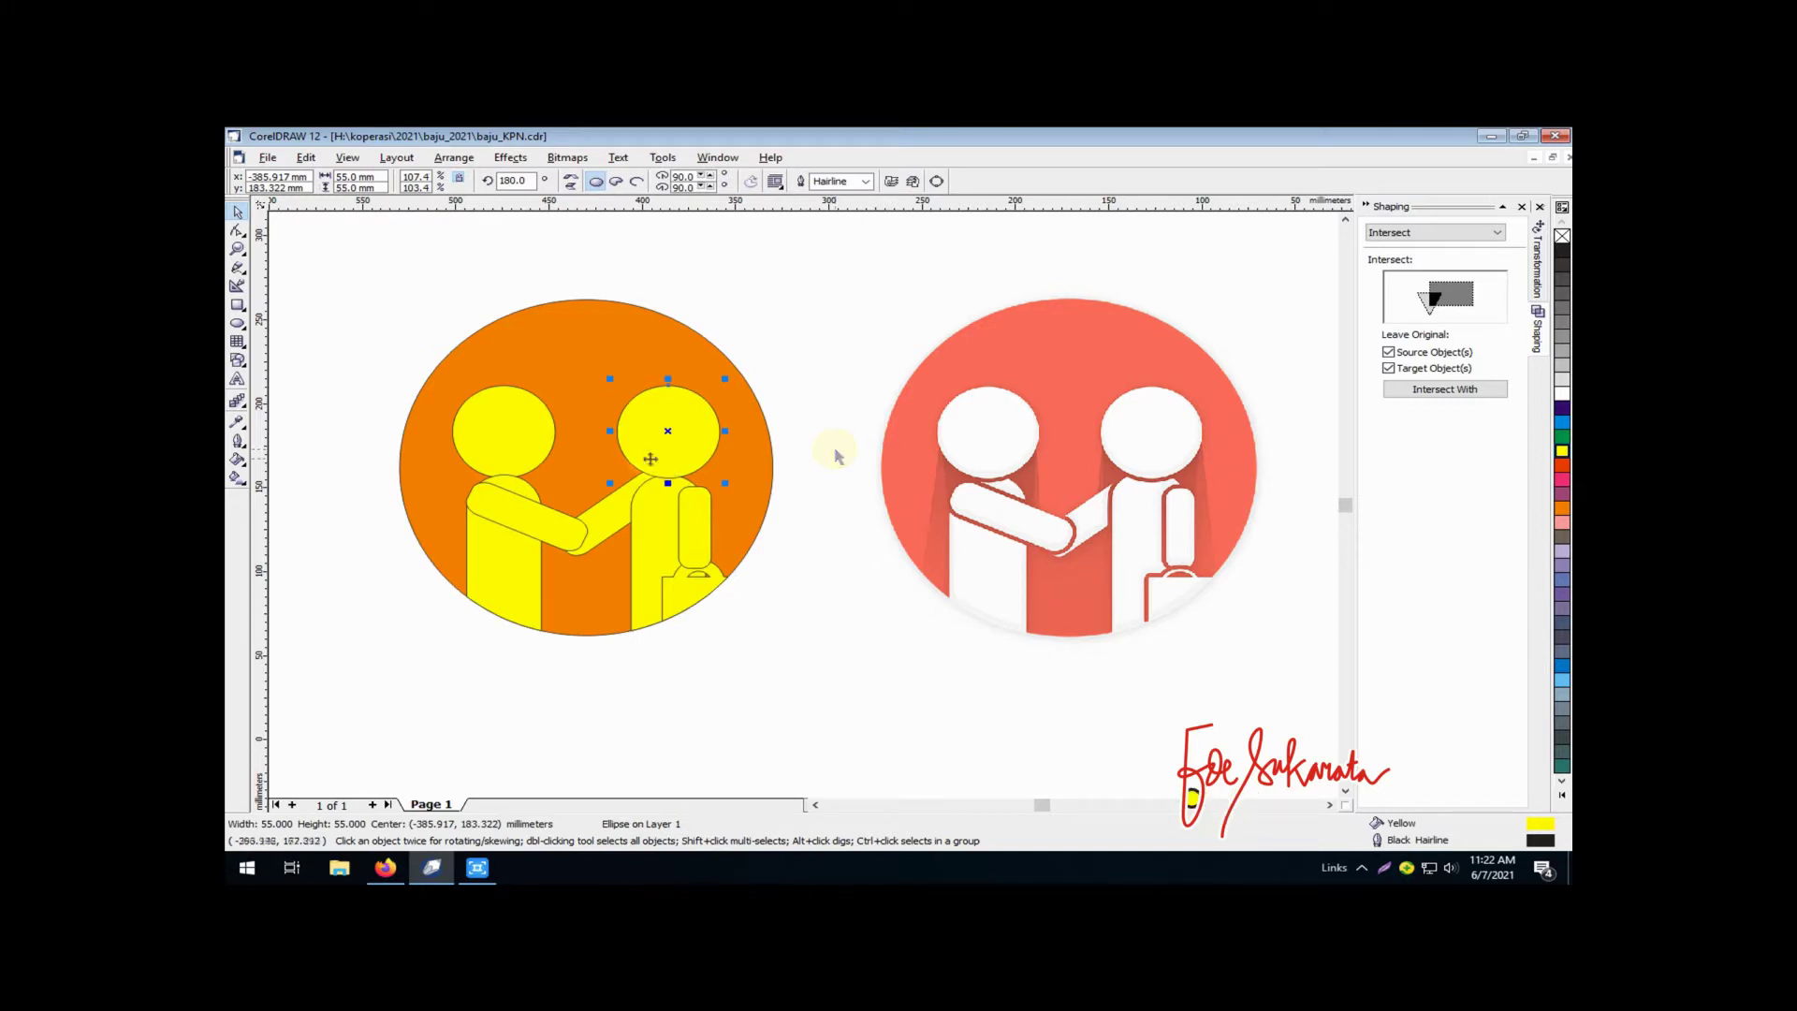
{"action": "left_click", "coordinate": [547, 449]}
{"action": "left_click", "coordinate": [823, 660]}
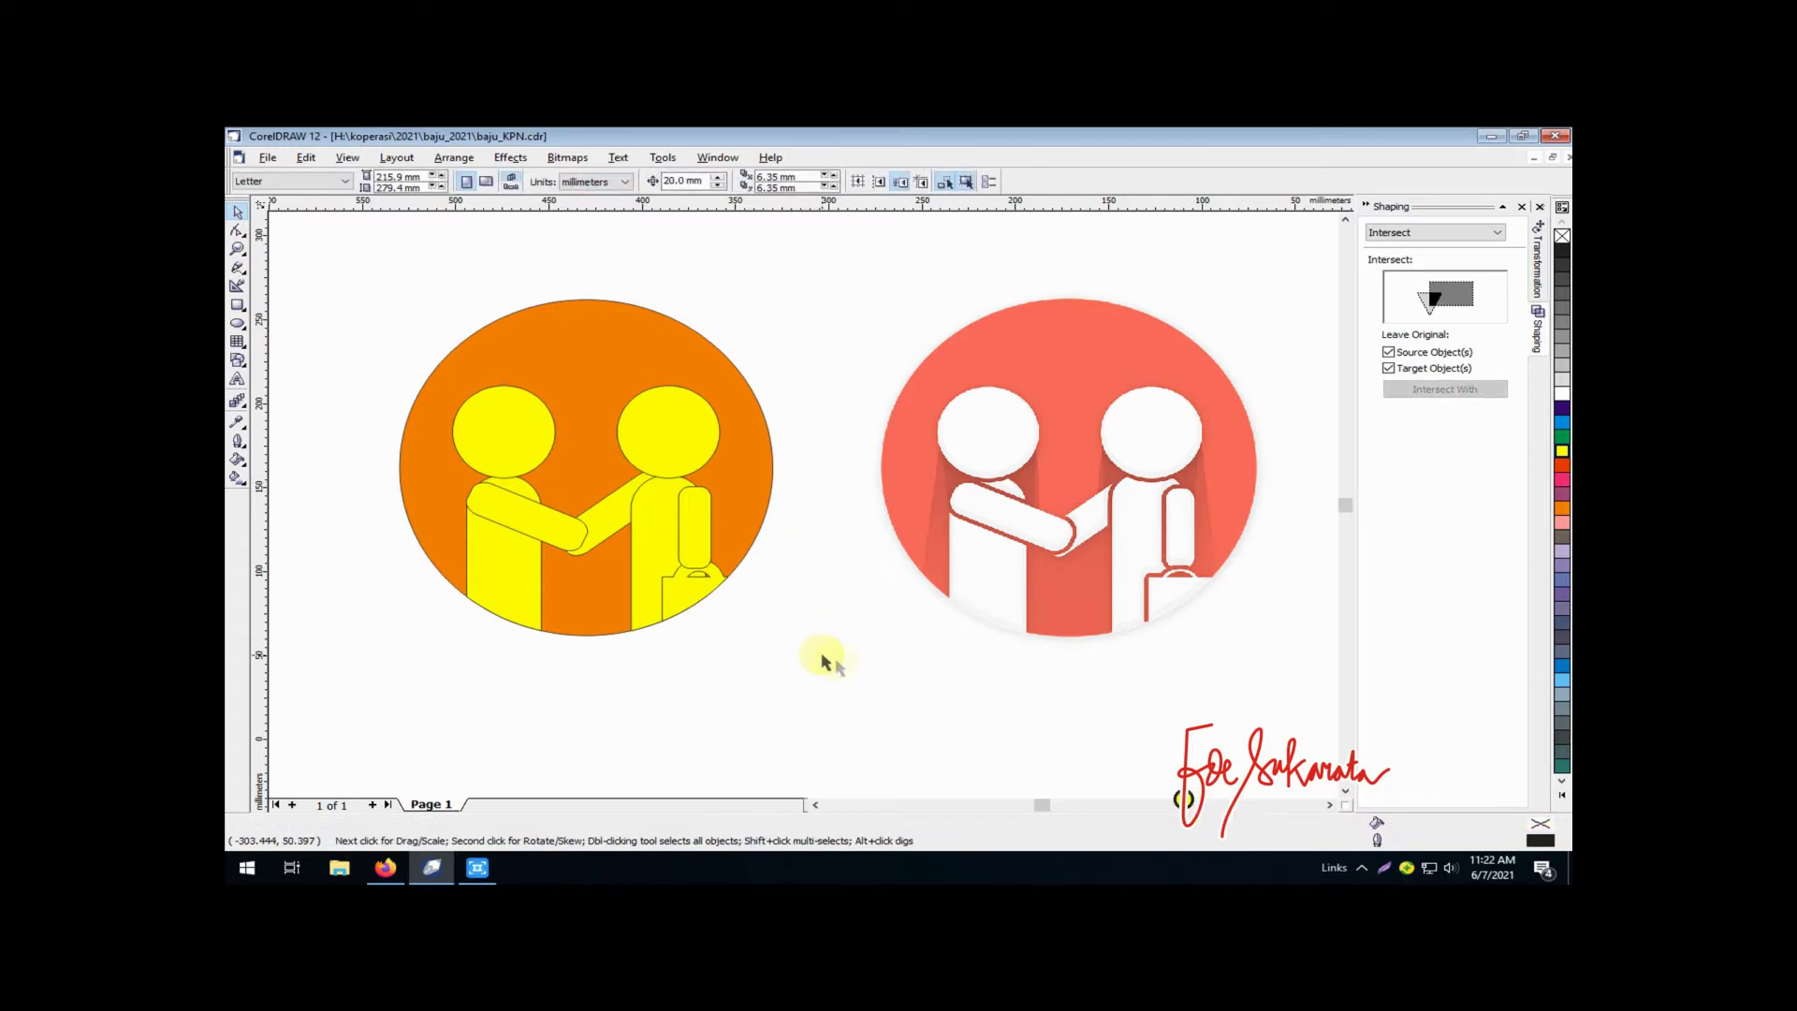
Set the outline width of the left figure's head to 2.822 mm
{"action": "left_click", "coordinate": [501, 405]}
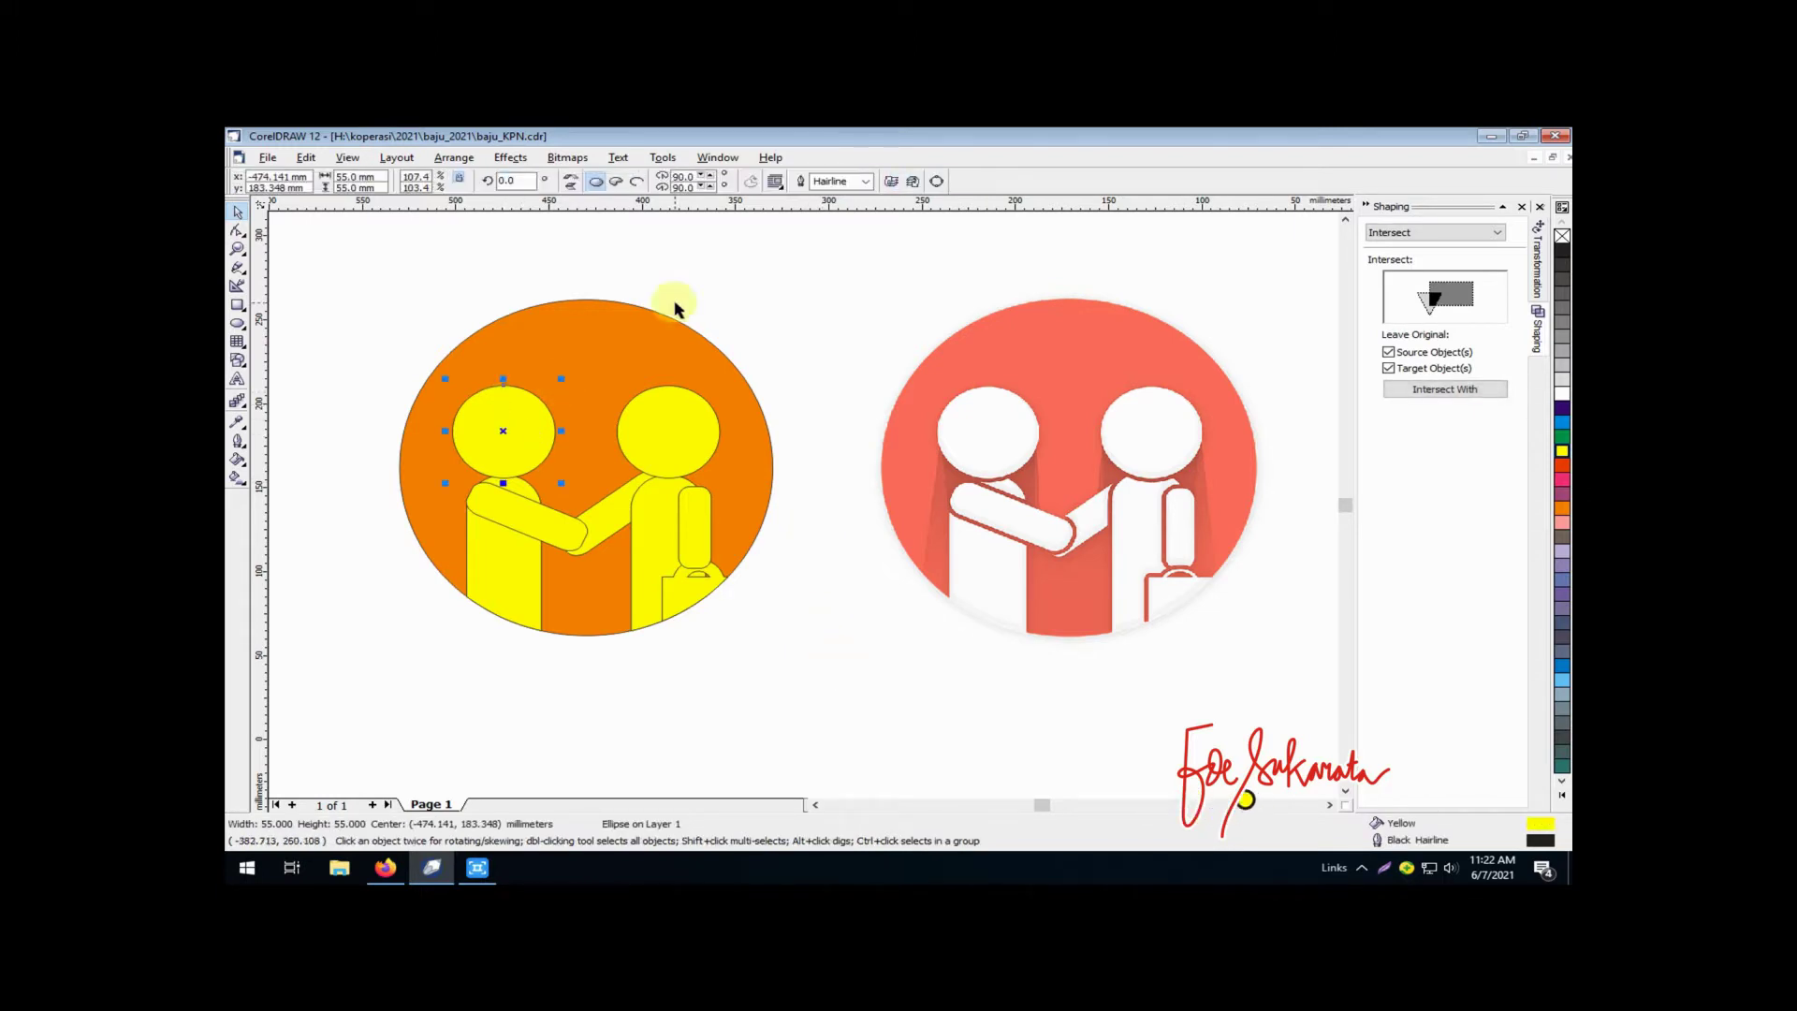
{"action": "left_click", "coordinate": [866, 183]}
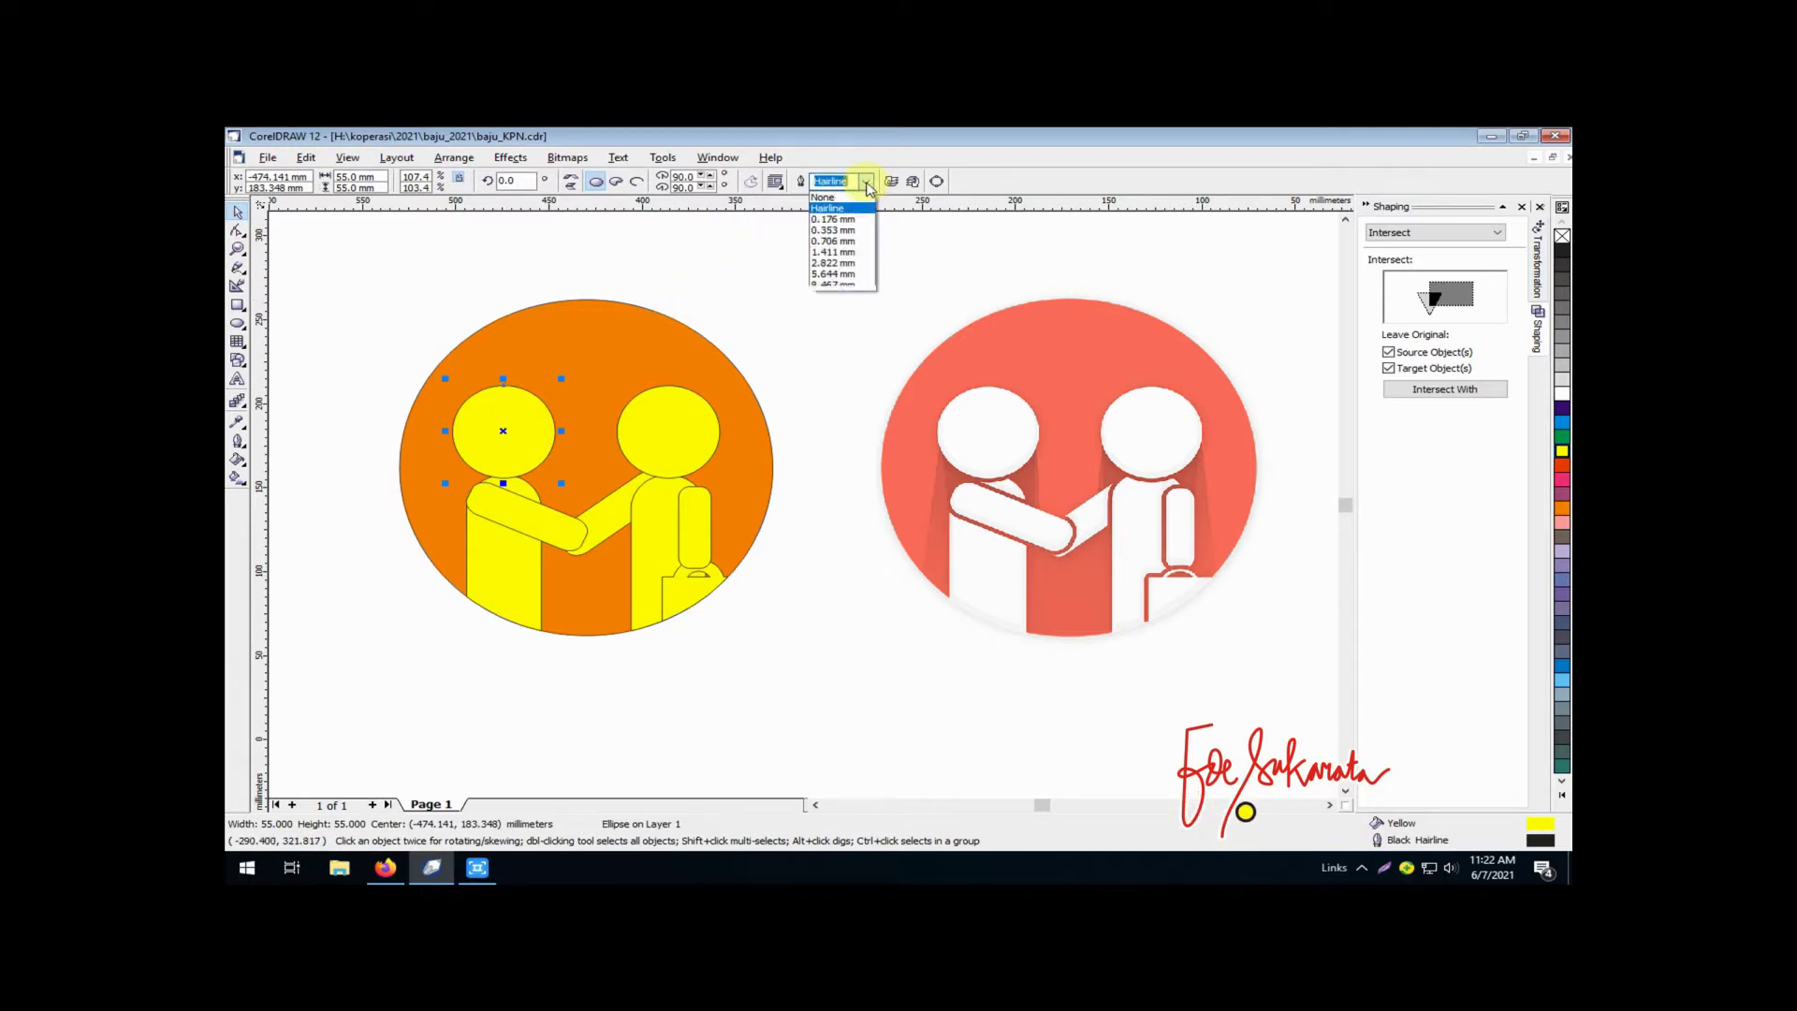
{"action": "left_click", "coordinate": [847, 252]}
{"action": "left_click", "coordinate": [865, 181]}
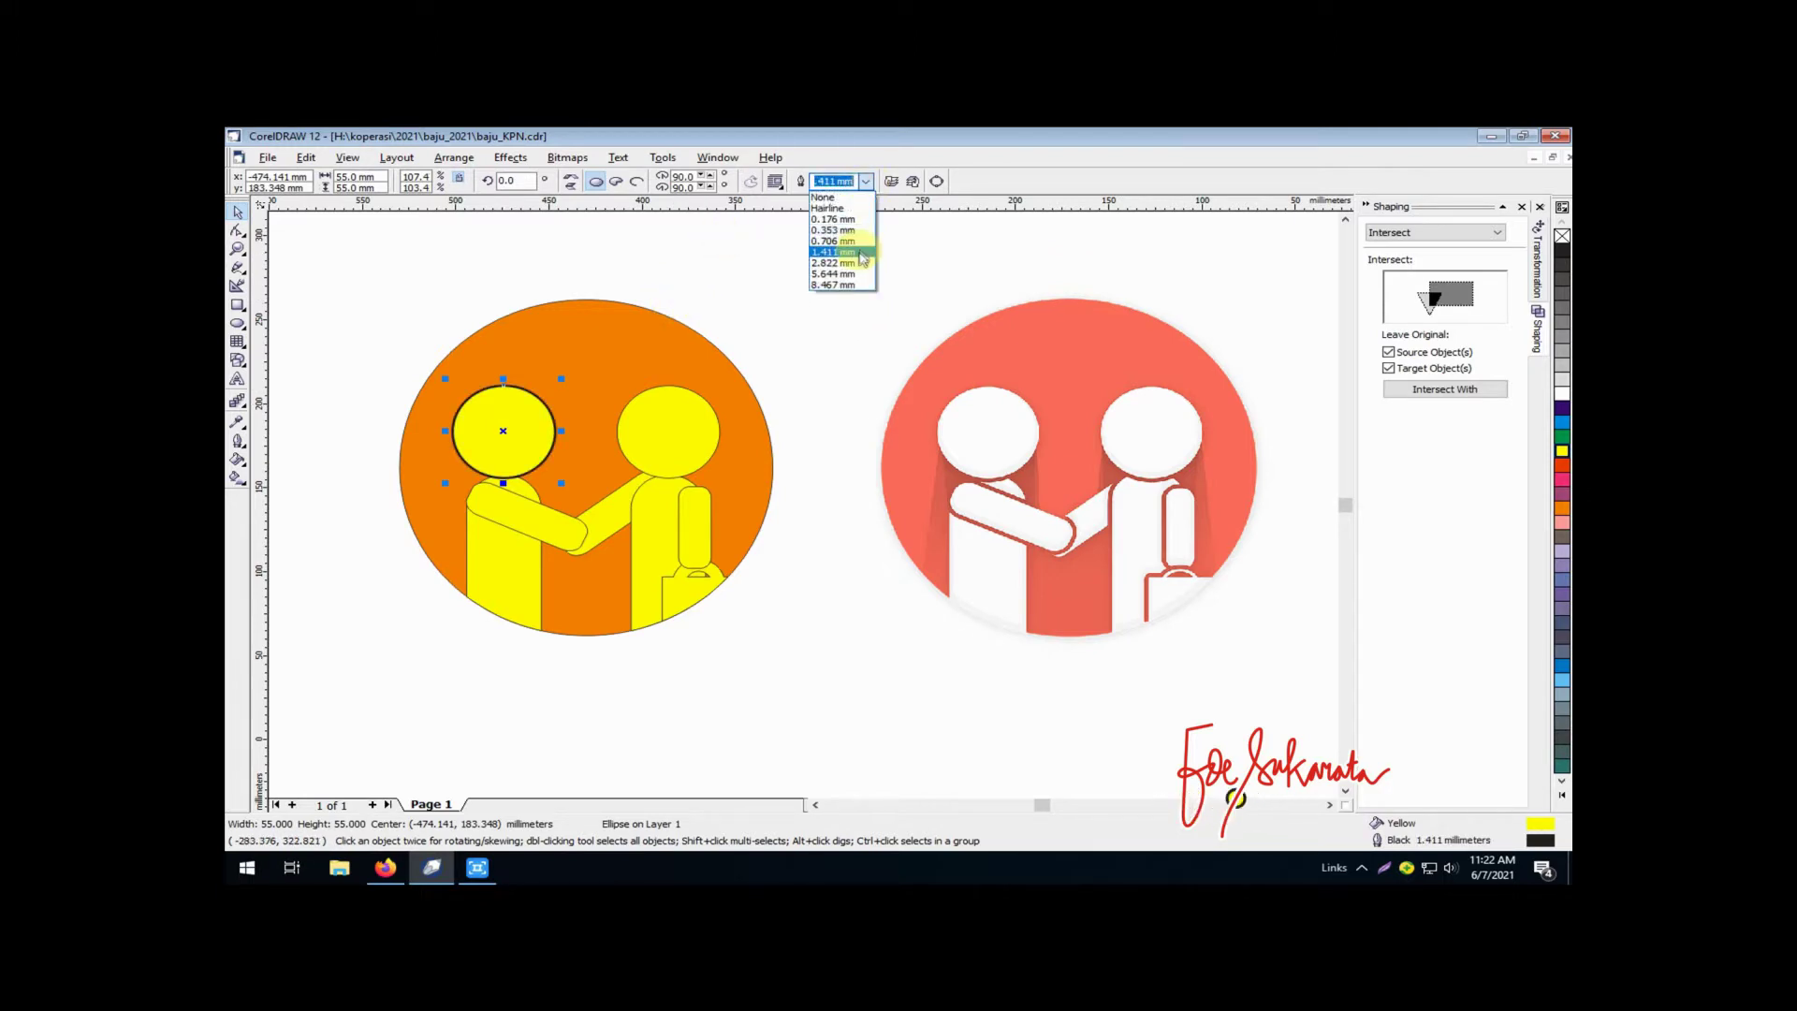
{"action": "left_click", "coordinate": [858, 266]}
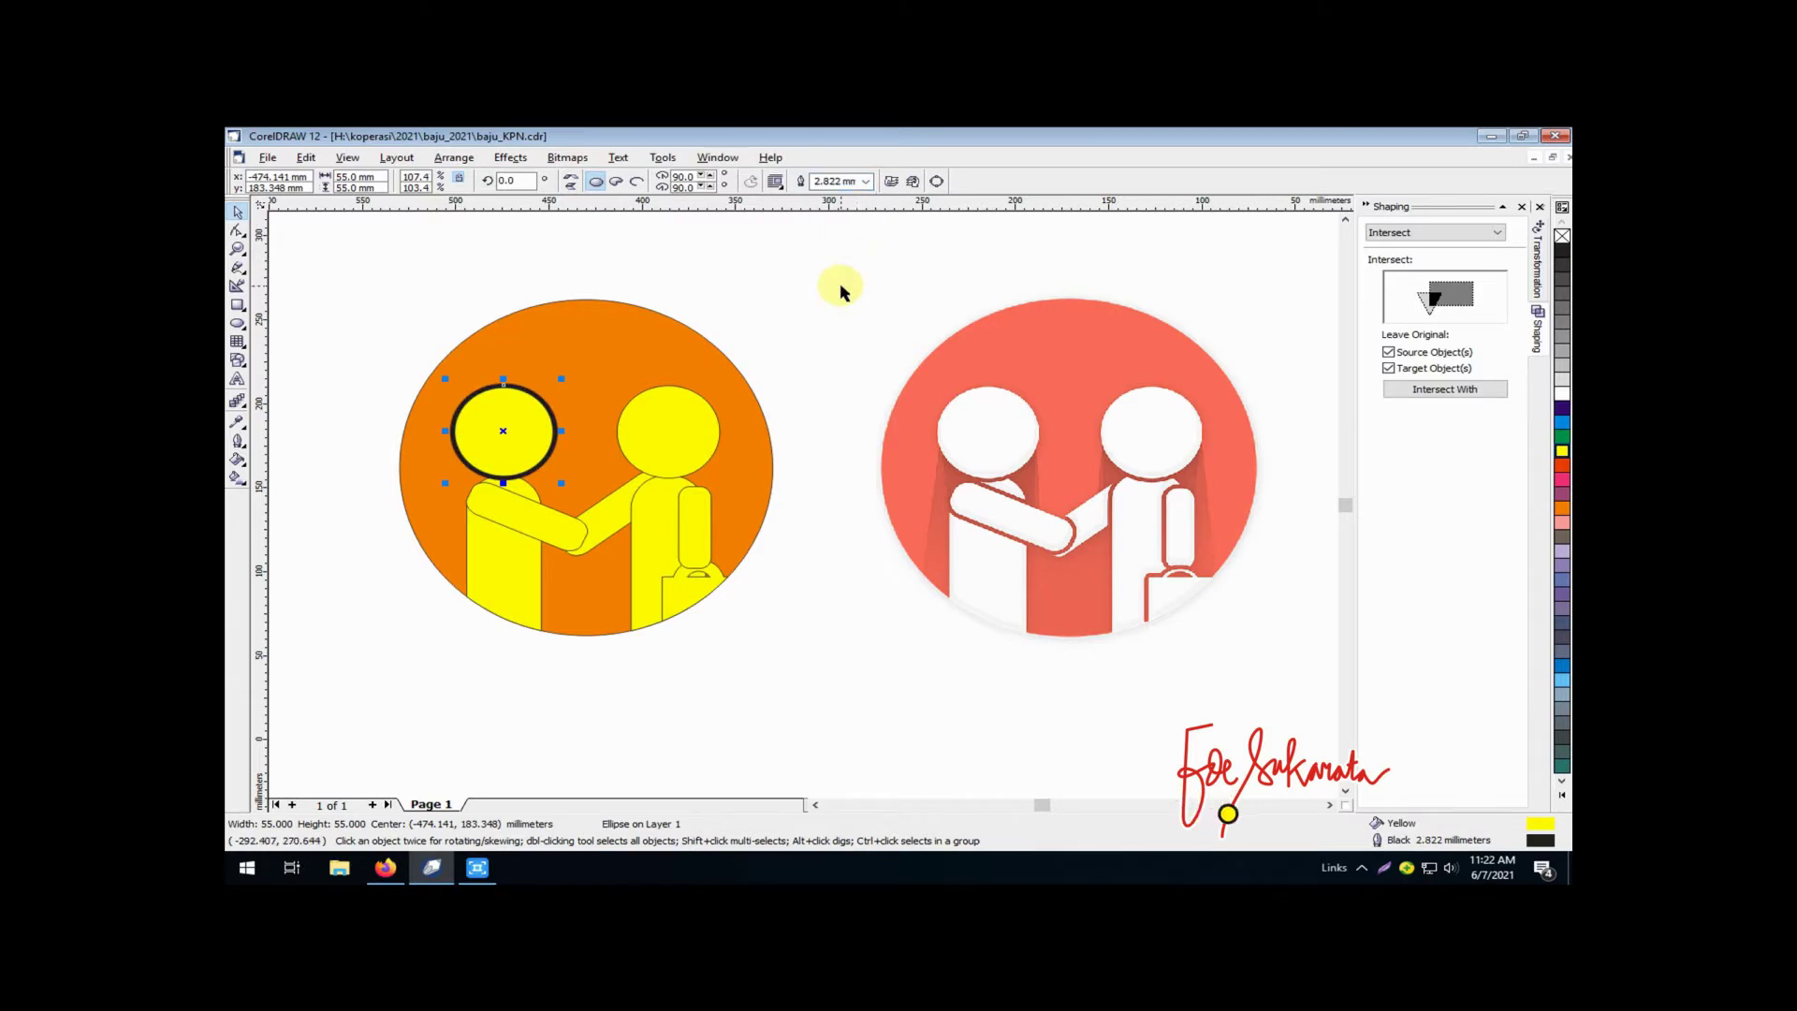
{"action": "left_click", "coordinate": [840, 293]}
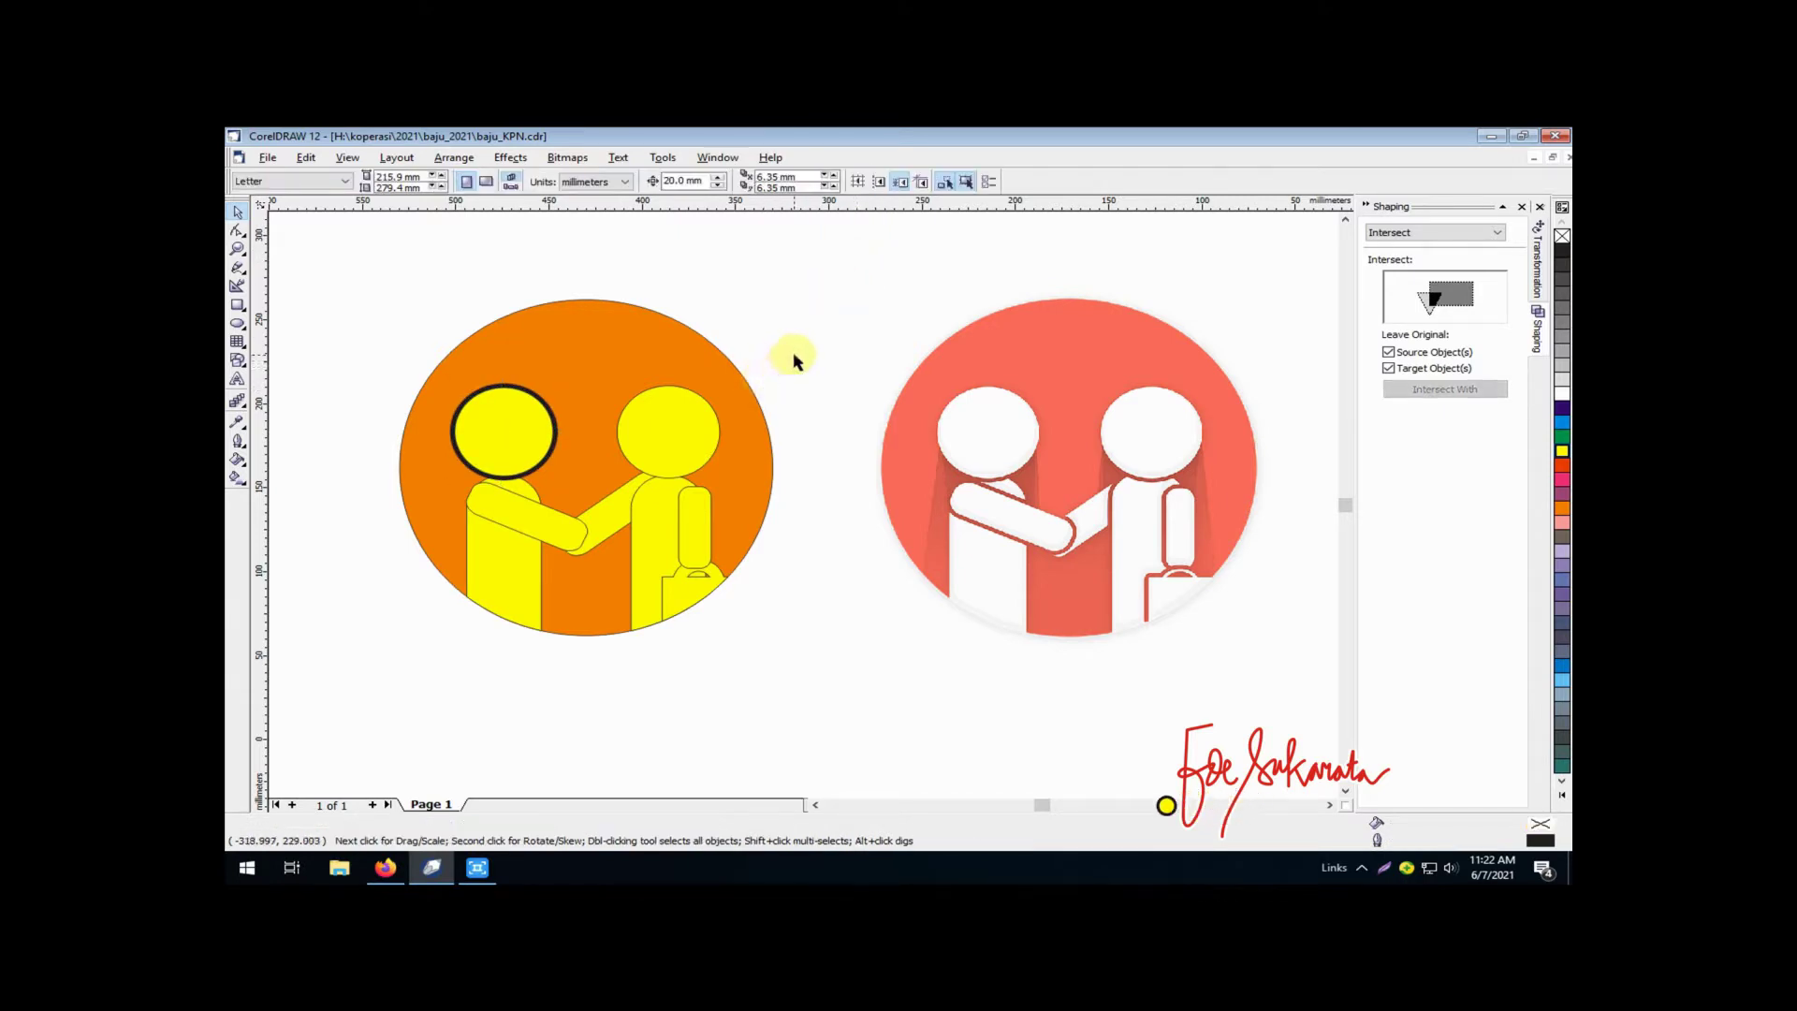
Set the outline width of all the right figure's parts, including the briefcase, to 2.822 mm
{"action": "left_click_drag", "start_coordinate": [793, 356], "coordinate": [556, 682]}
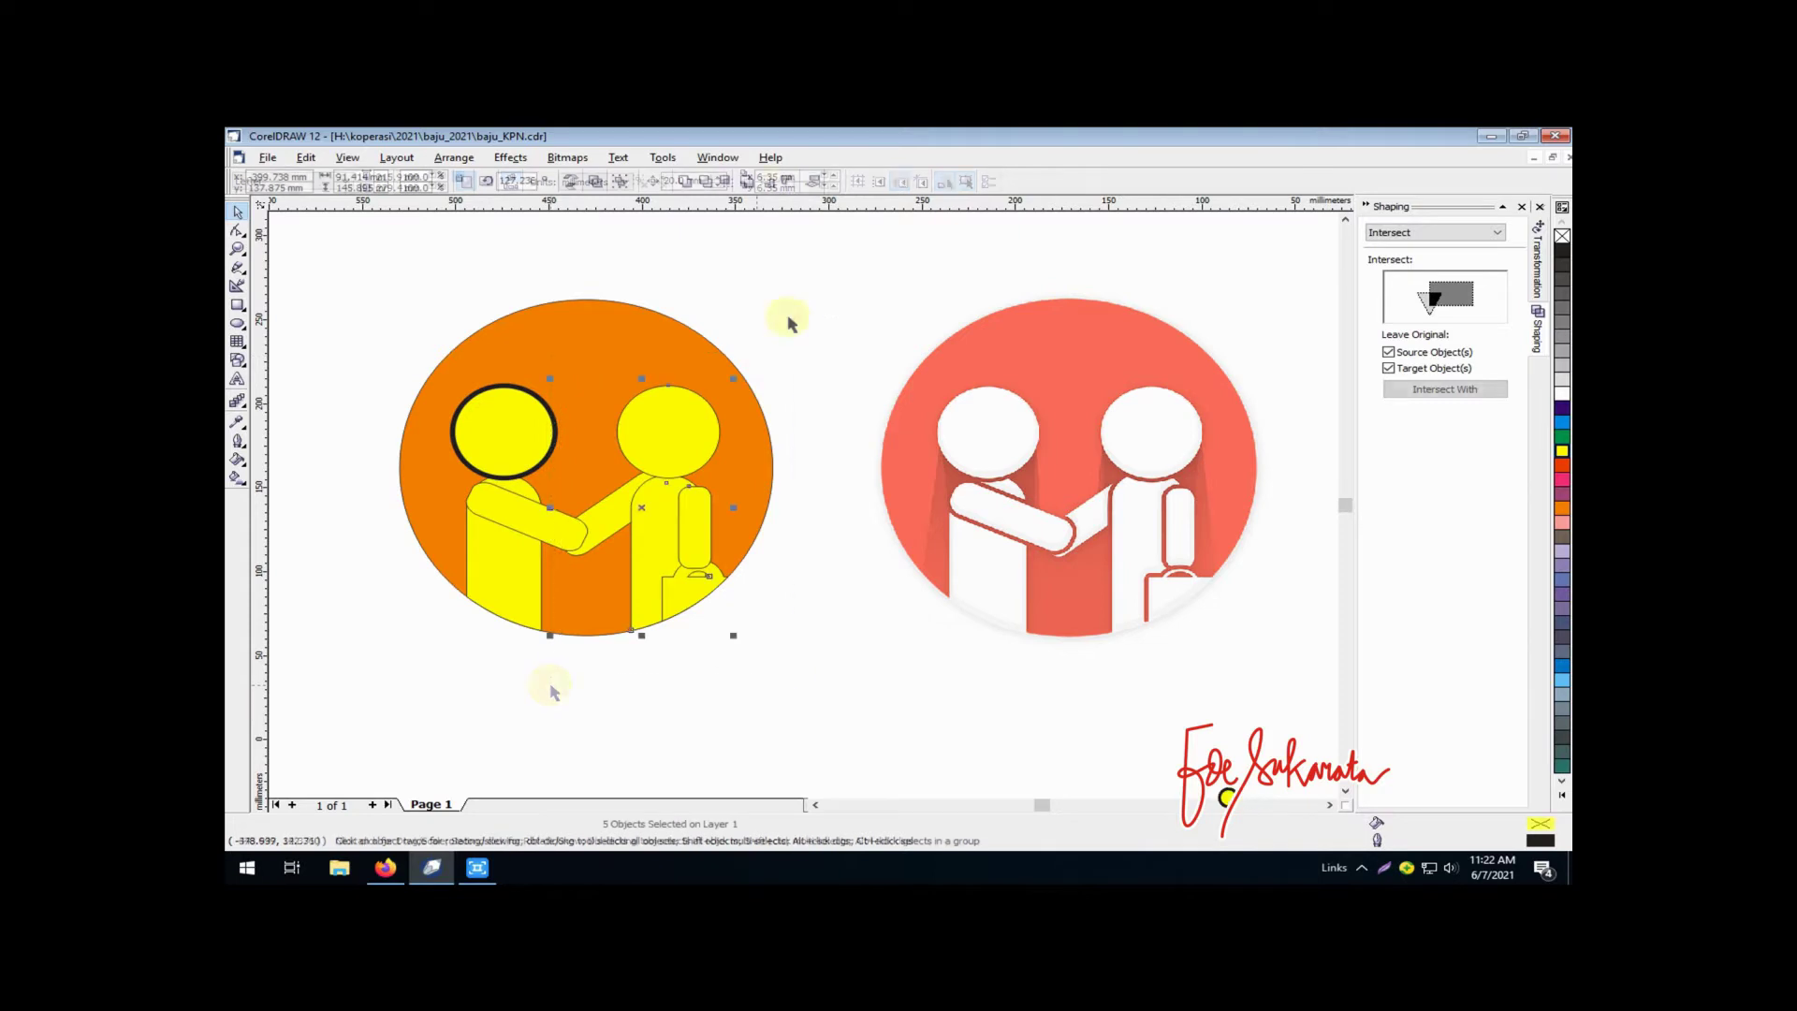
{"action": "left_click", "coordinate": [238, 449]}
{"action": "left_click", "coordinate": [268, 449]}
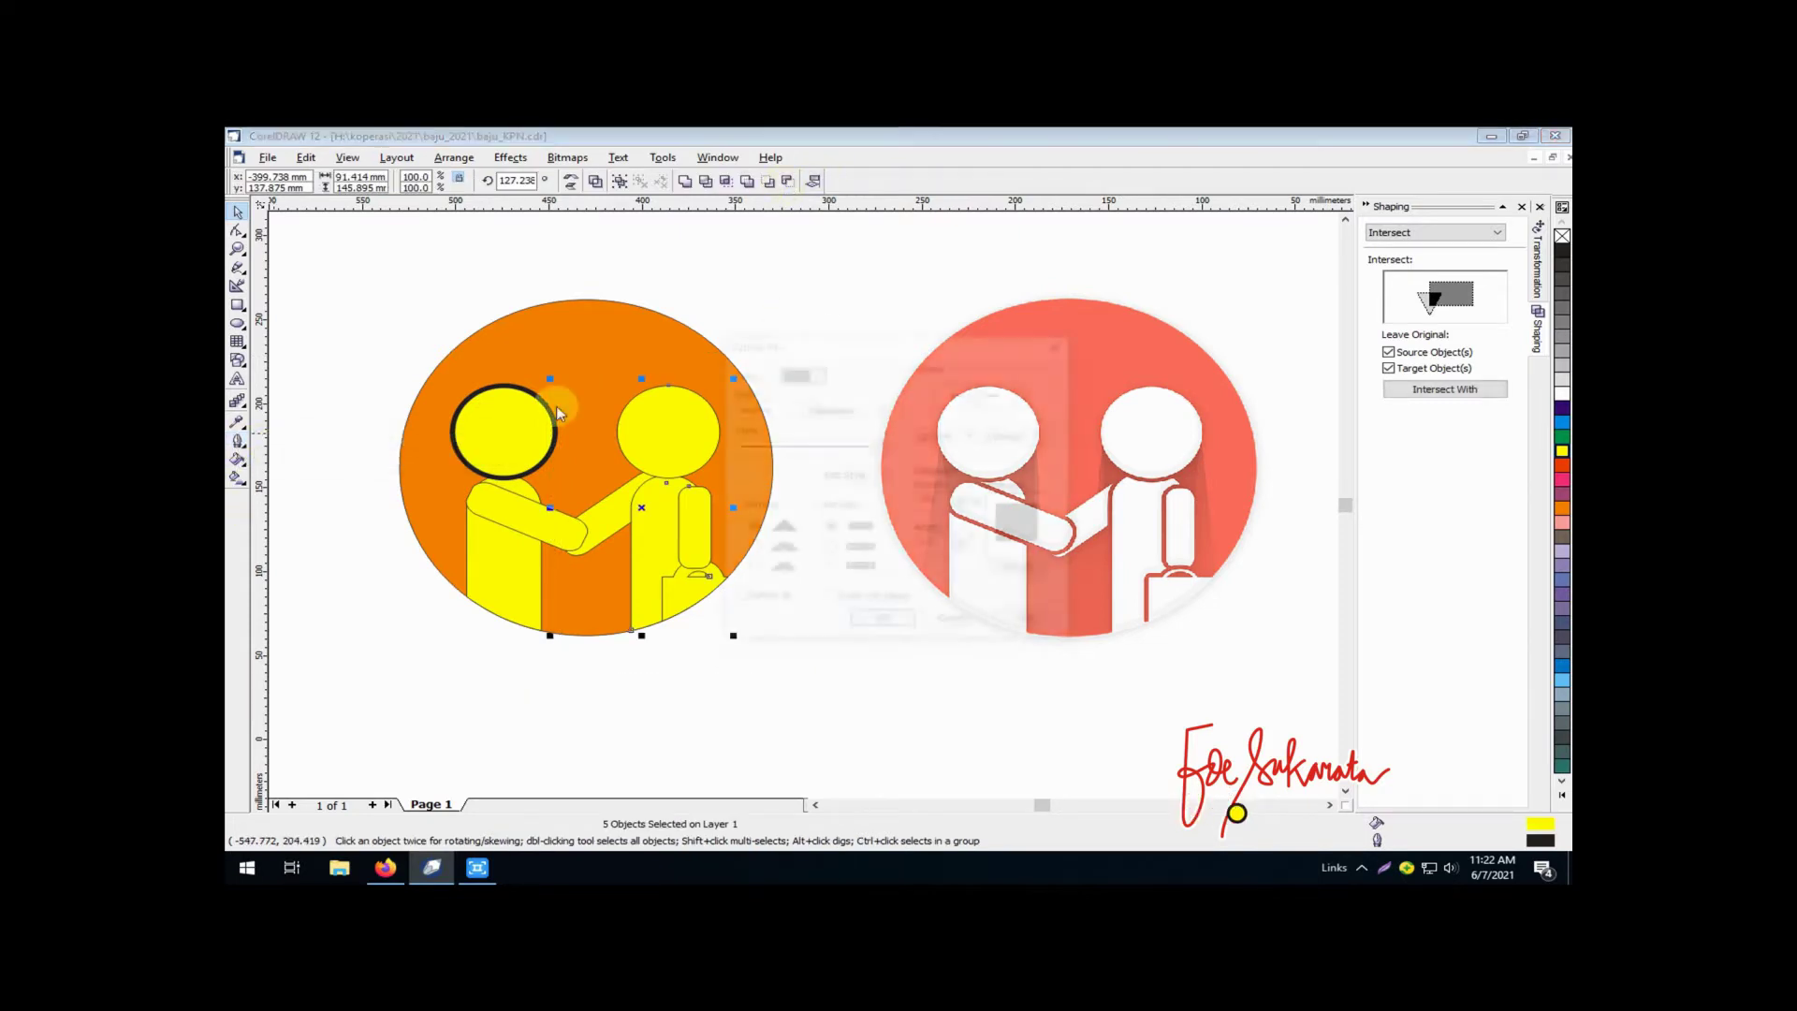
{"action": "left_click", "coordinate": [795, 410]}
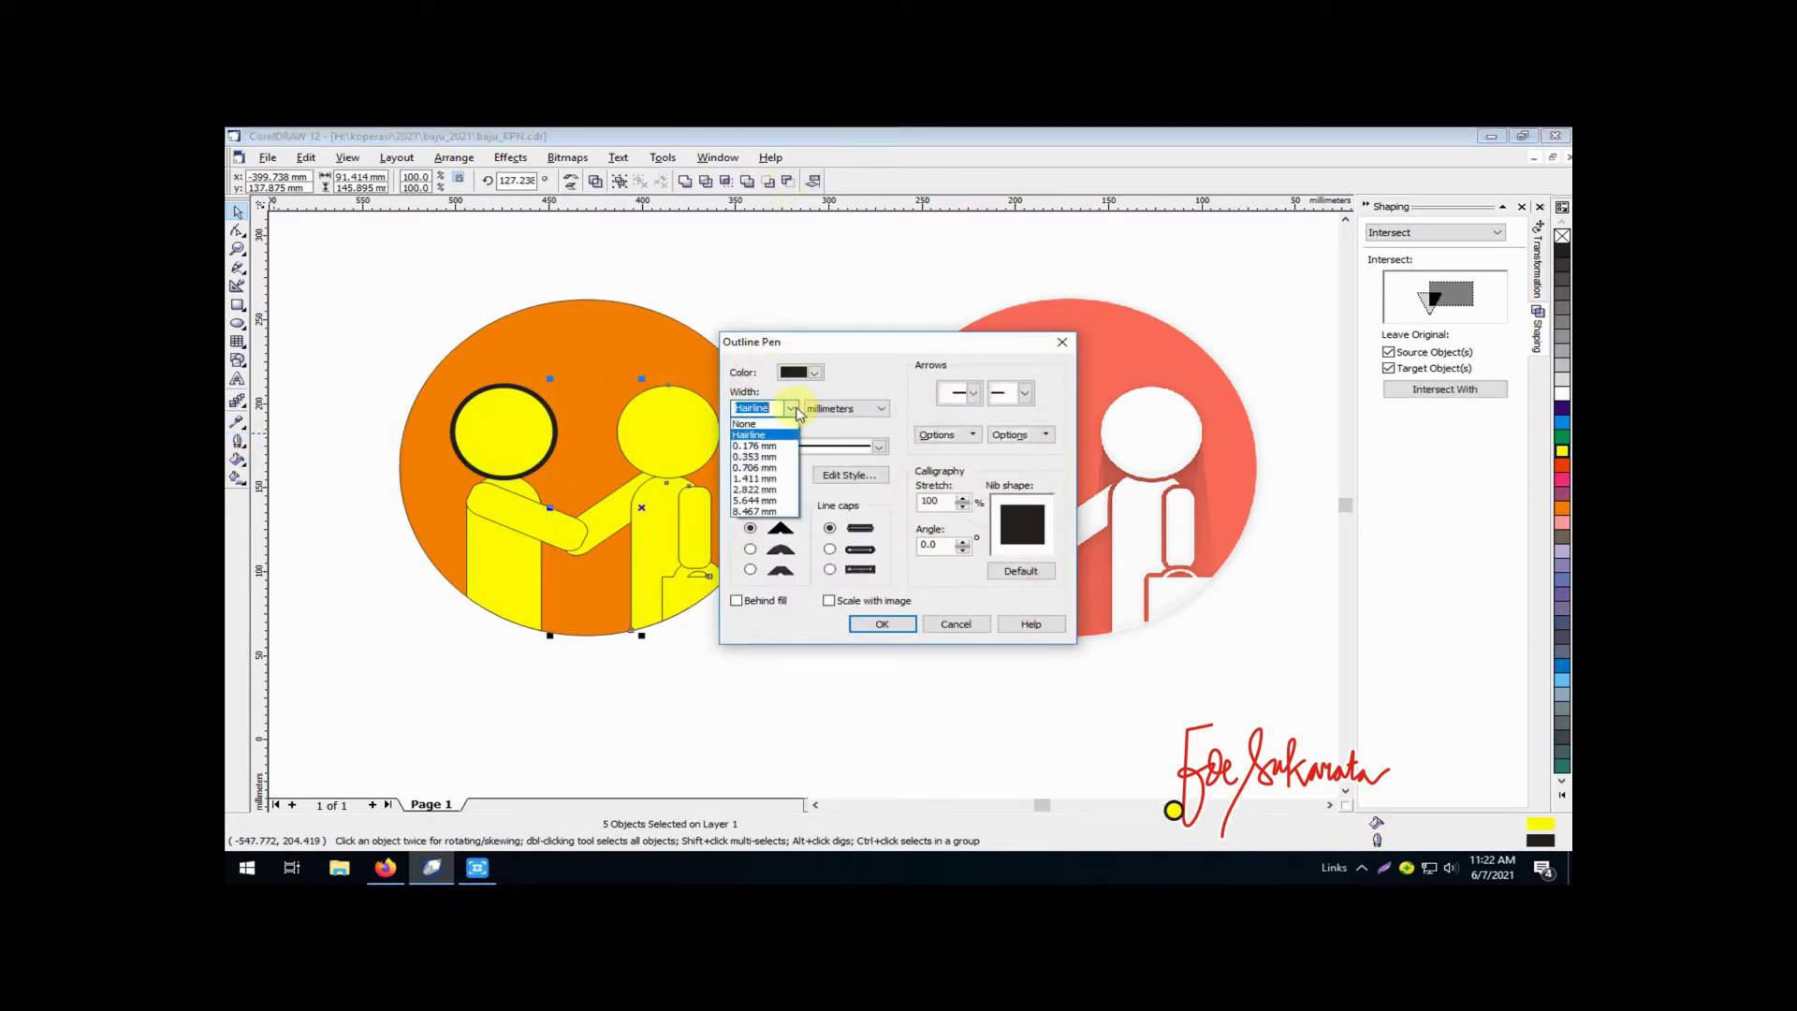
{"action": "left_click", "coordinate": [772, 489]}
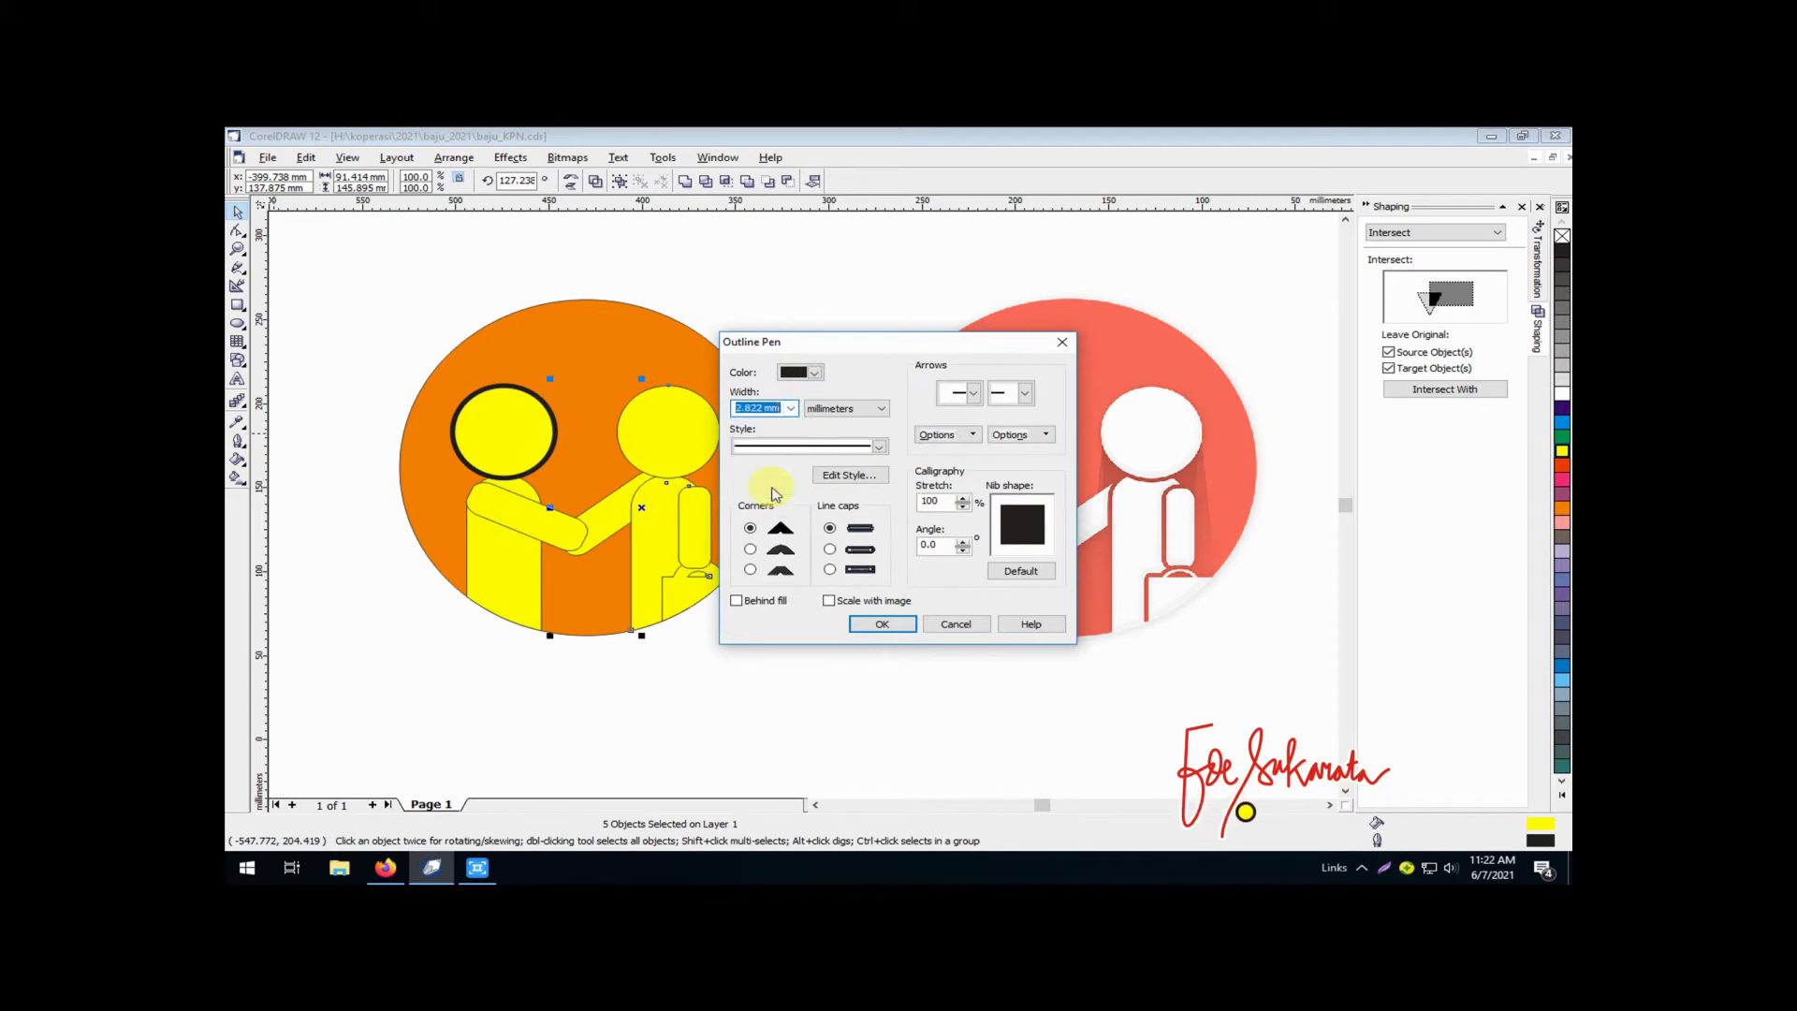
{"action": "left_click", "coordinate": [859, 624]}
{"action": "left_click", "coordinate": [853, 627]}
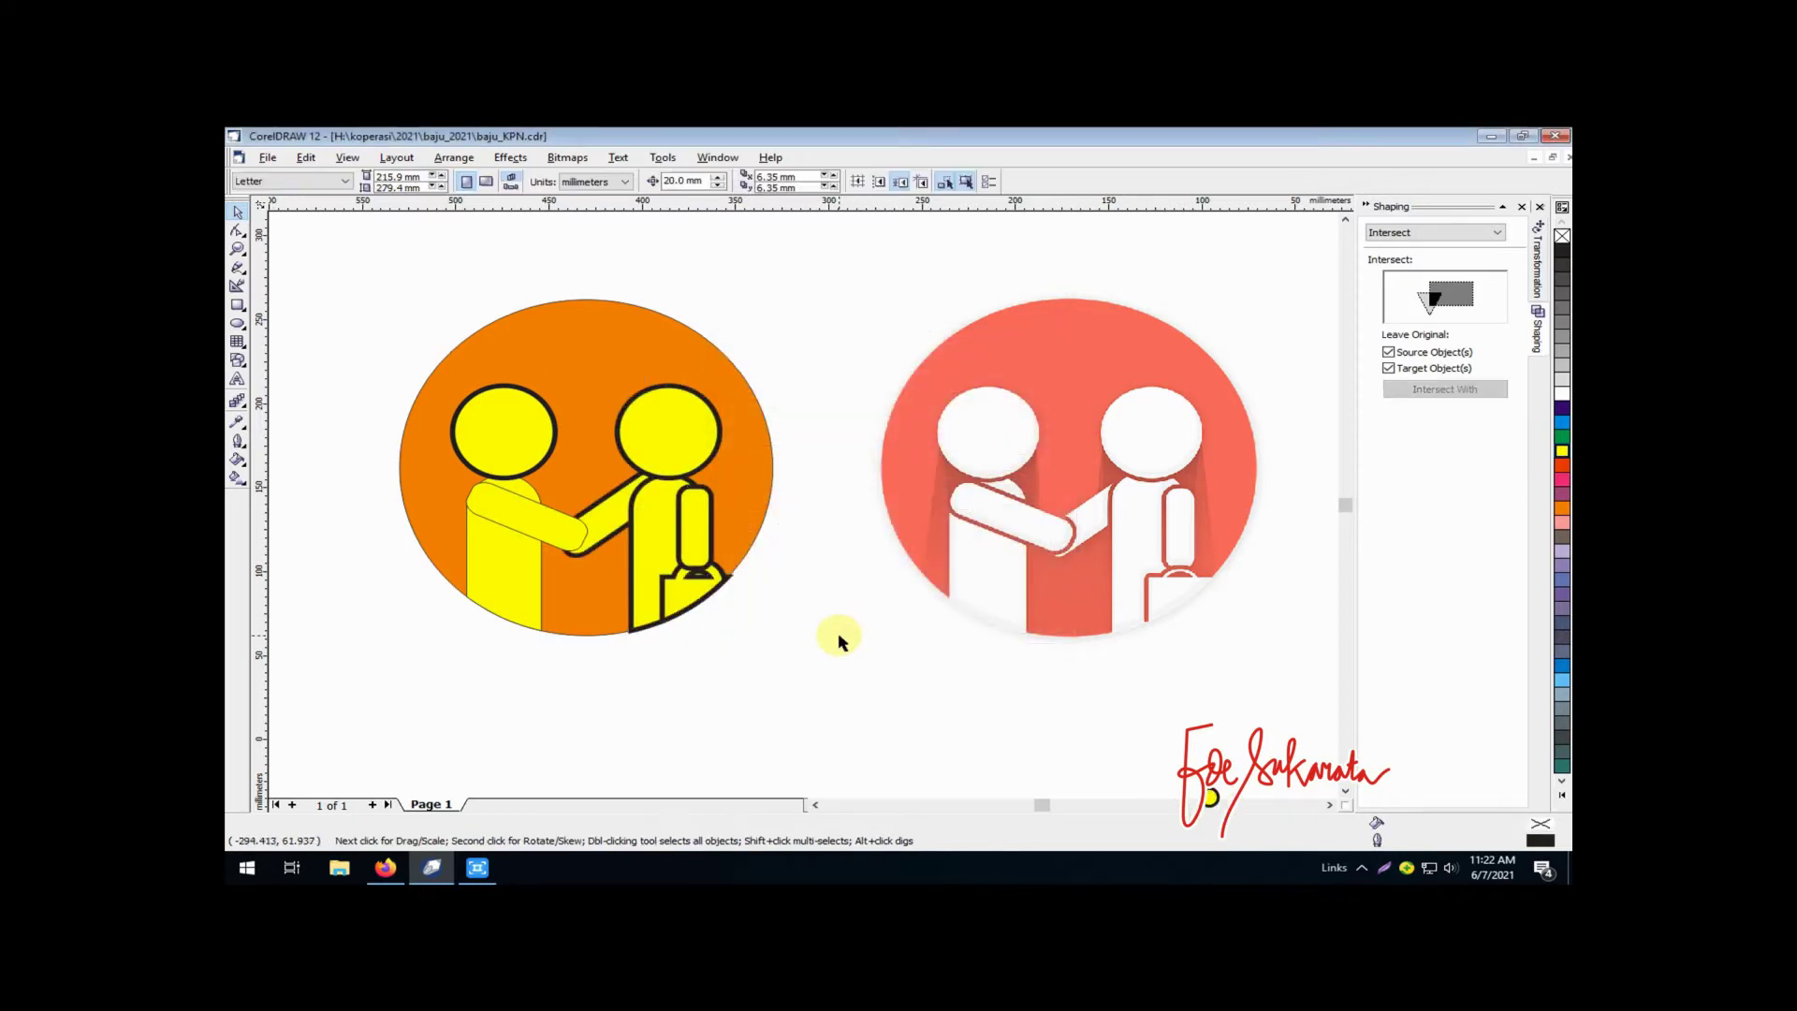
Set the outline width of the left figure's body to 2.822 mm
{"action": "left_click_drag", "start_coordinate": [582, 663], "coordinate": [416, 451]}
{"action": "left_click", "coordinate": [235, 442]}
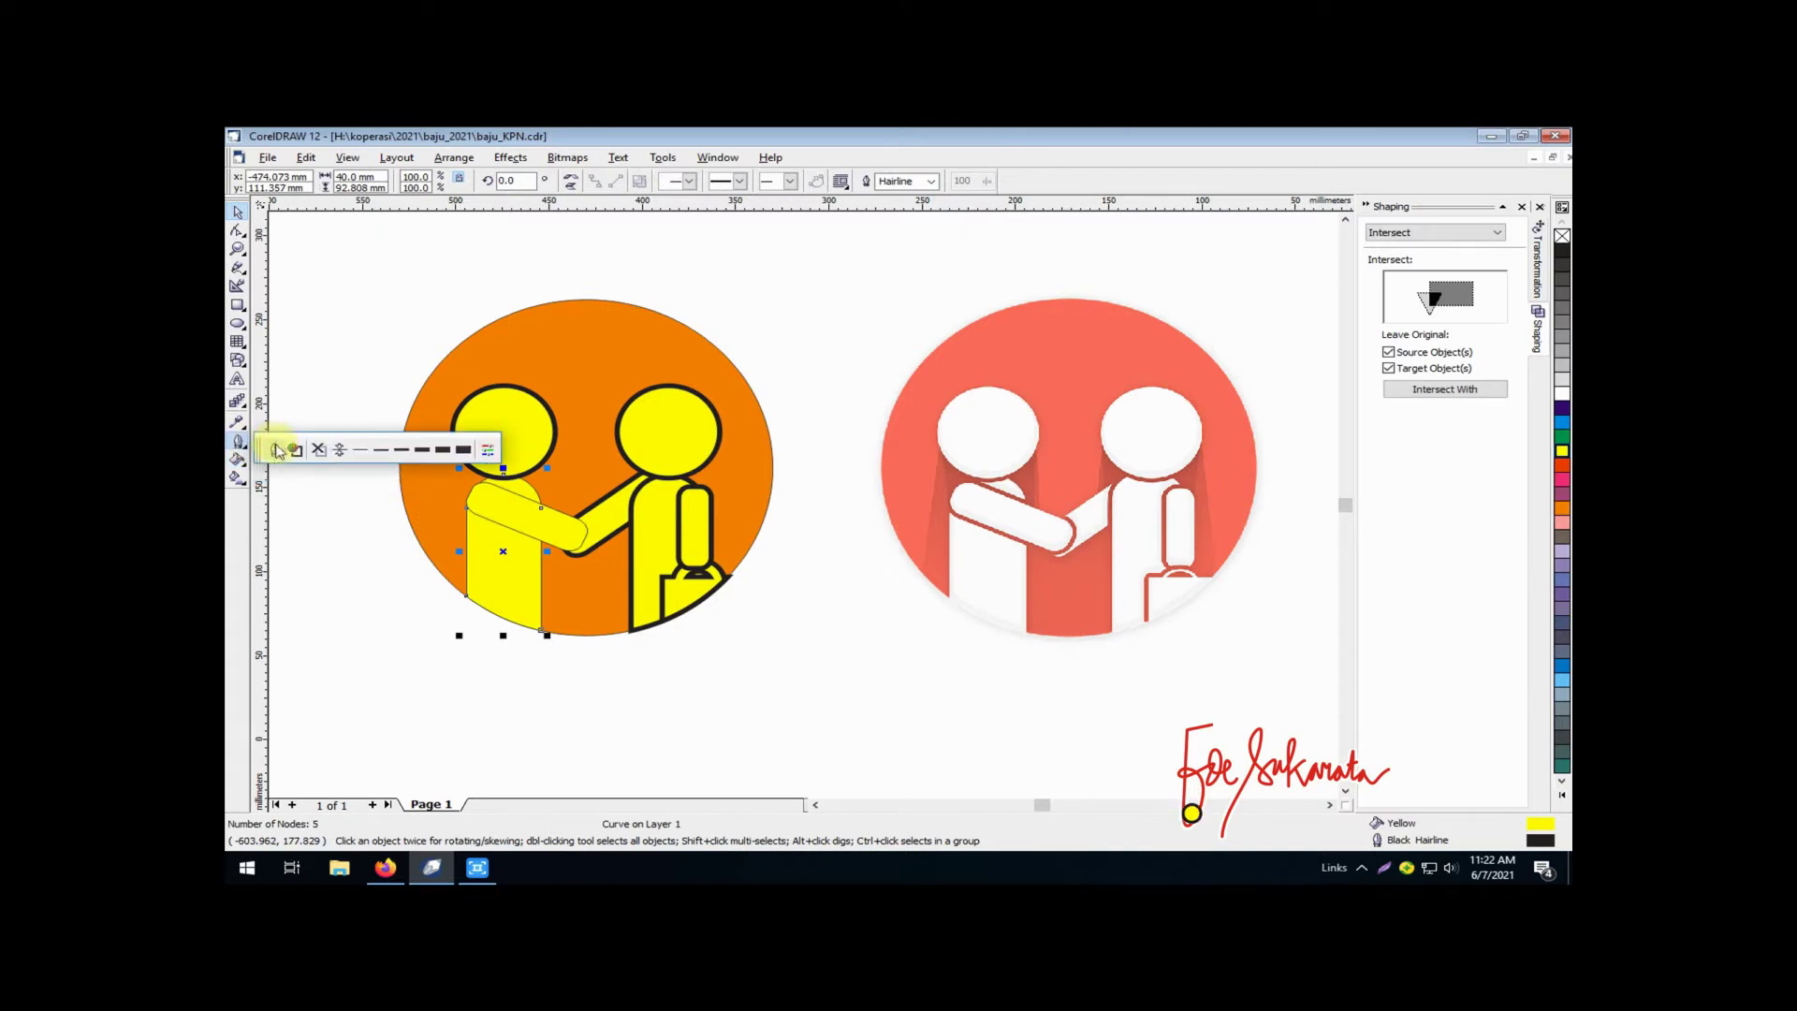
{"action": "left_click", "coordinate": [273, 457]}
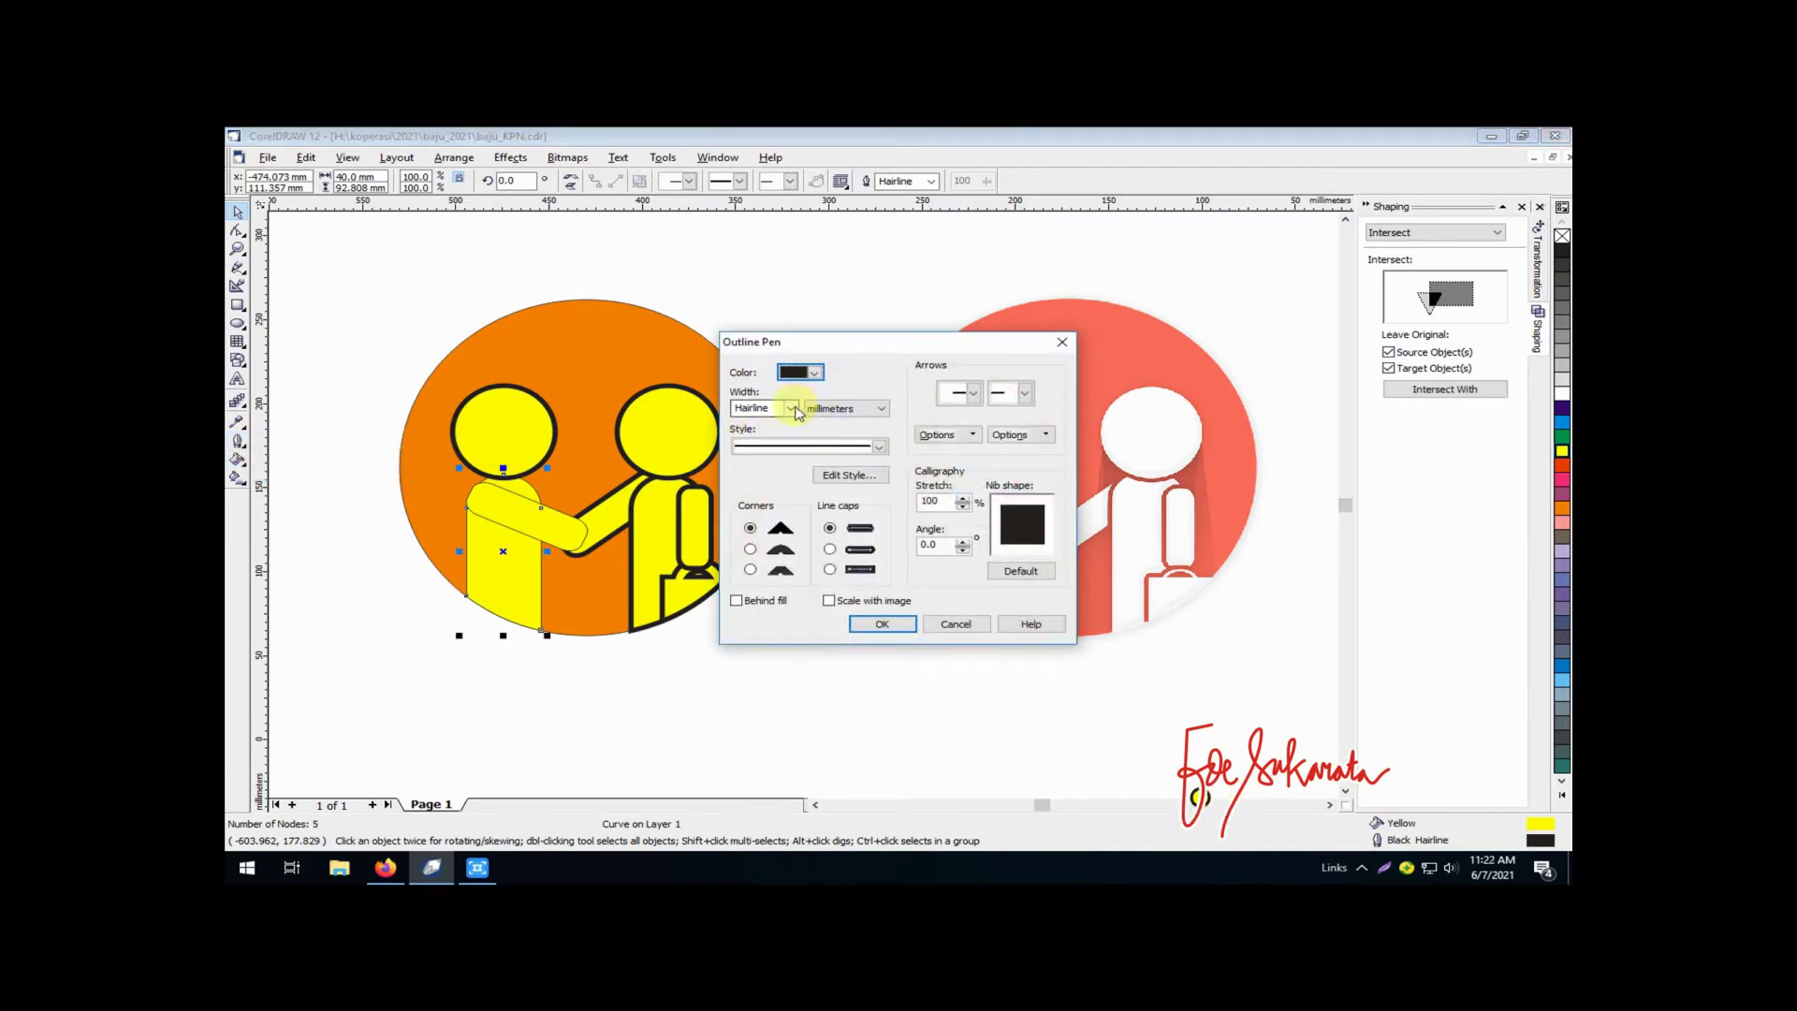
{"action": "left_click", "coordinate": [792, 409]}
{"action": "left_click", "coordinate": [777, 494]}
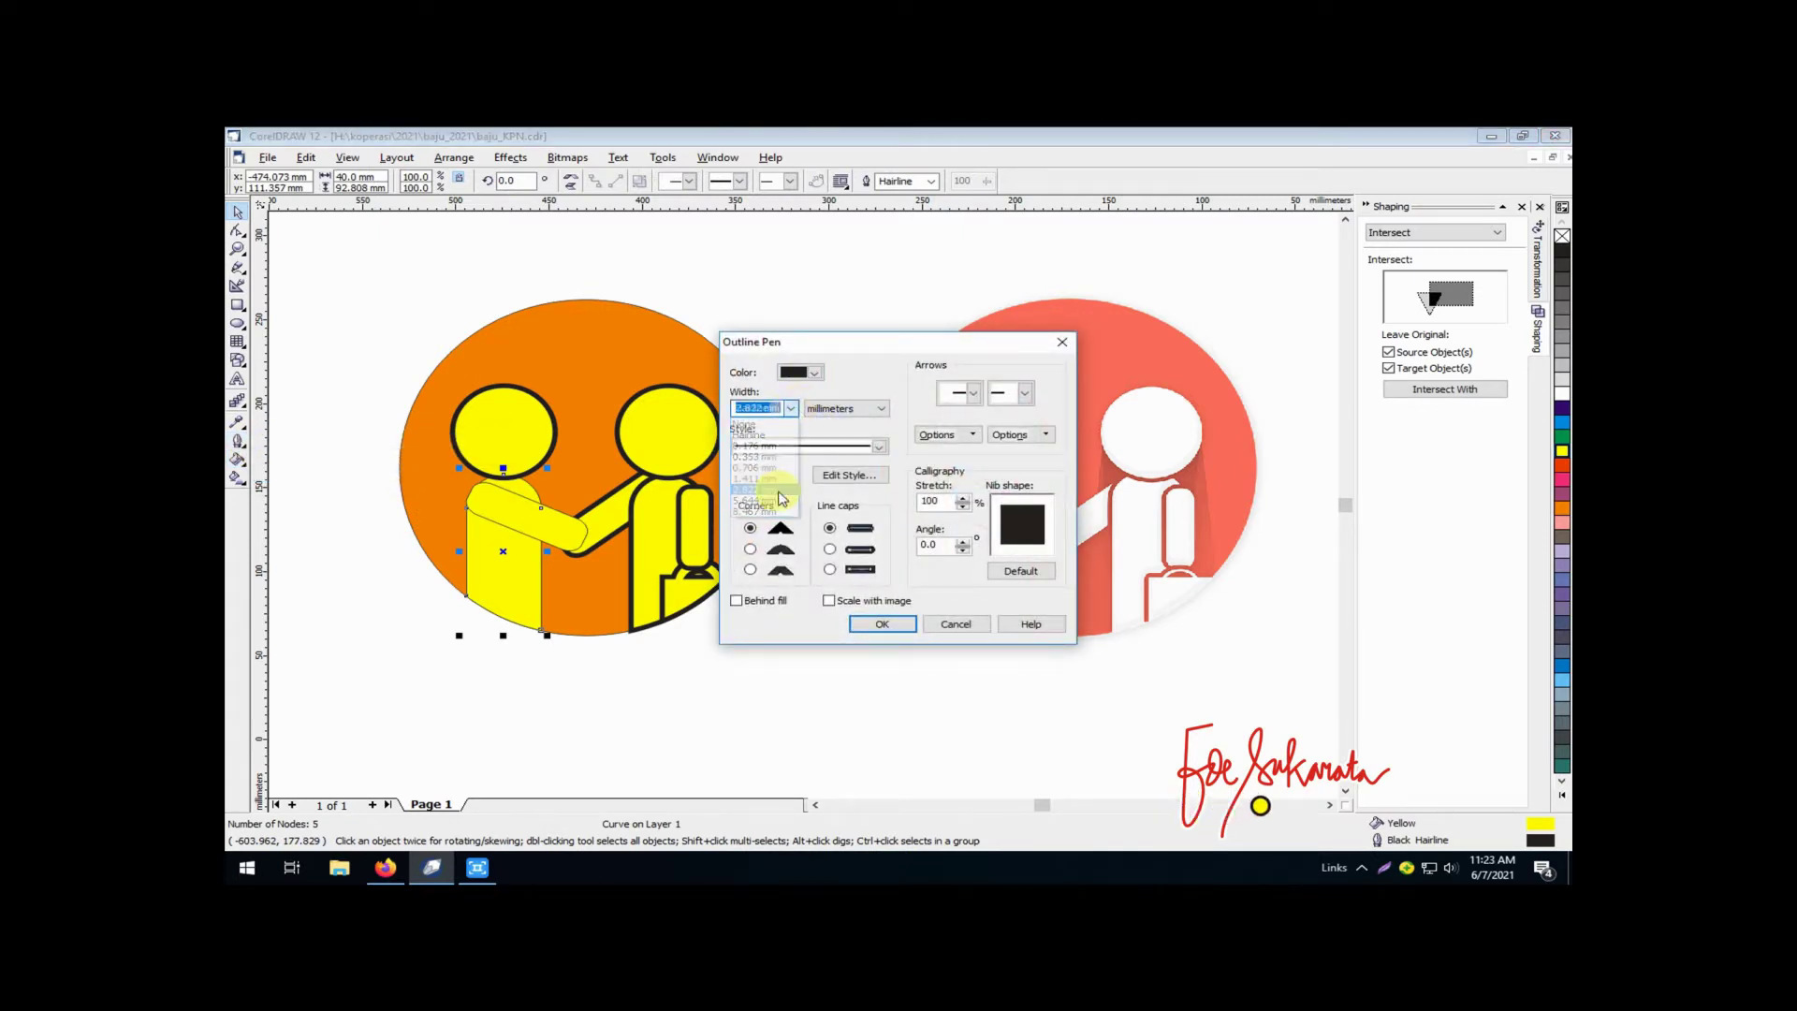
{"action": "left_click", "coordinate": [884, 625]}
Set the outline width of the left figure's handshake arm to 2.822 mm
{"action": "left_click", "coordinate": [539, 513]}
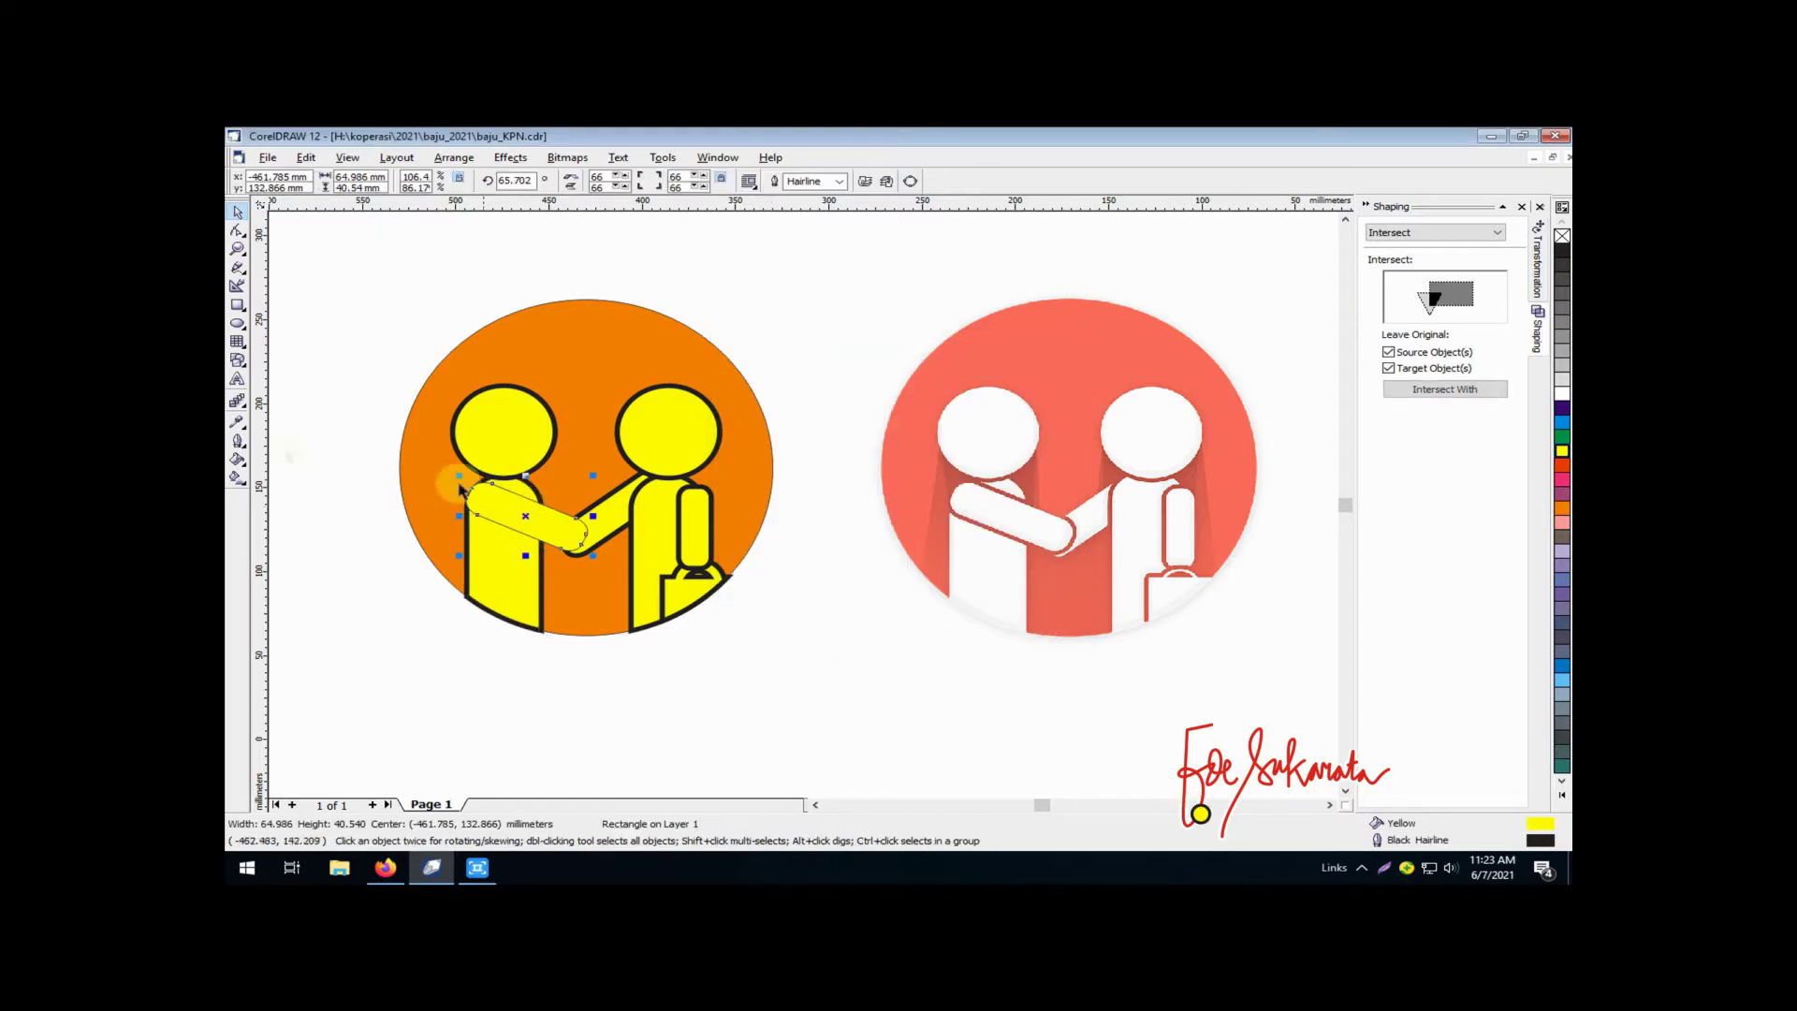
{"action": "left_click", "coordinate": [237, 444]}
{"action": "left_click", "coordinate": [271, 451]}
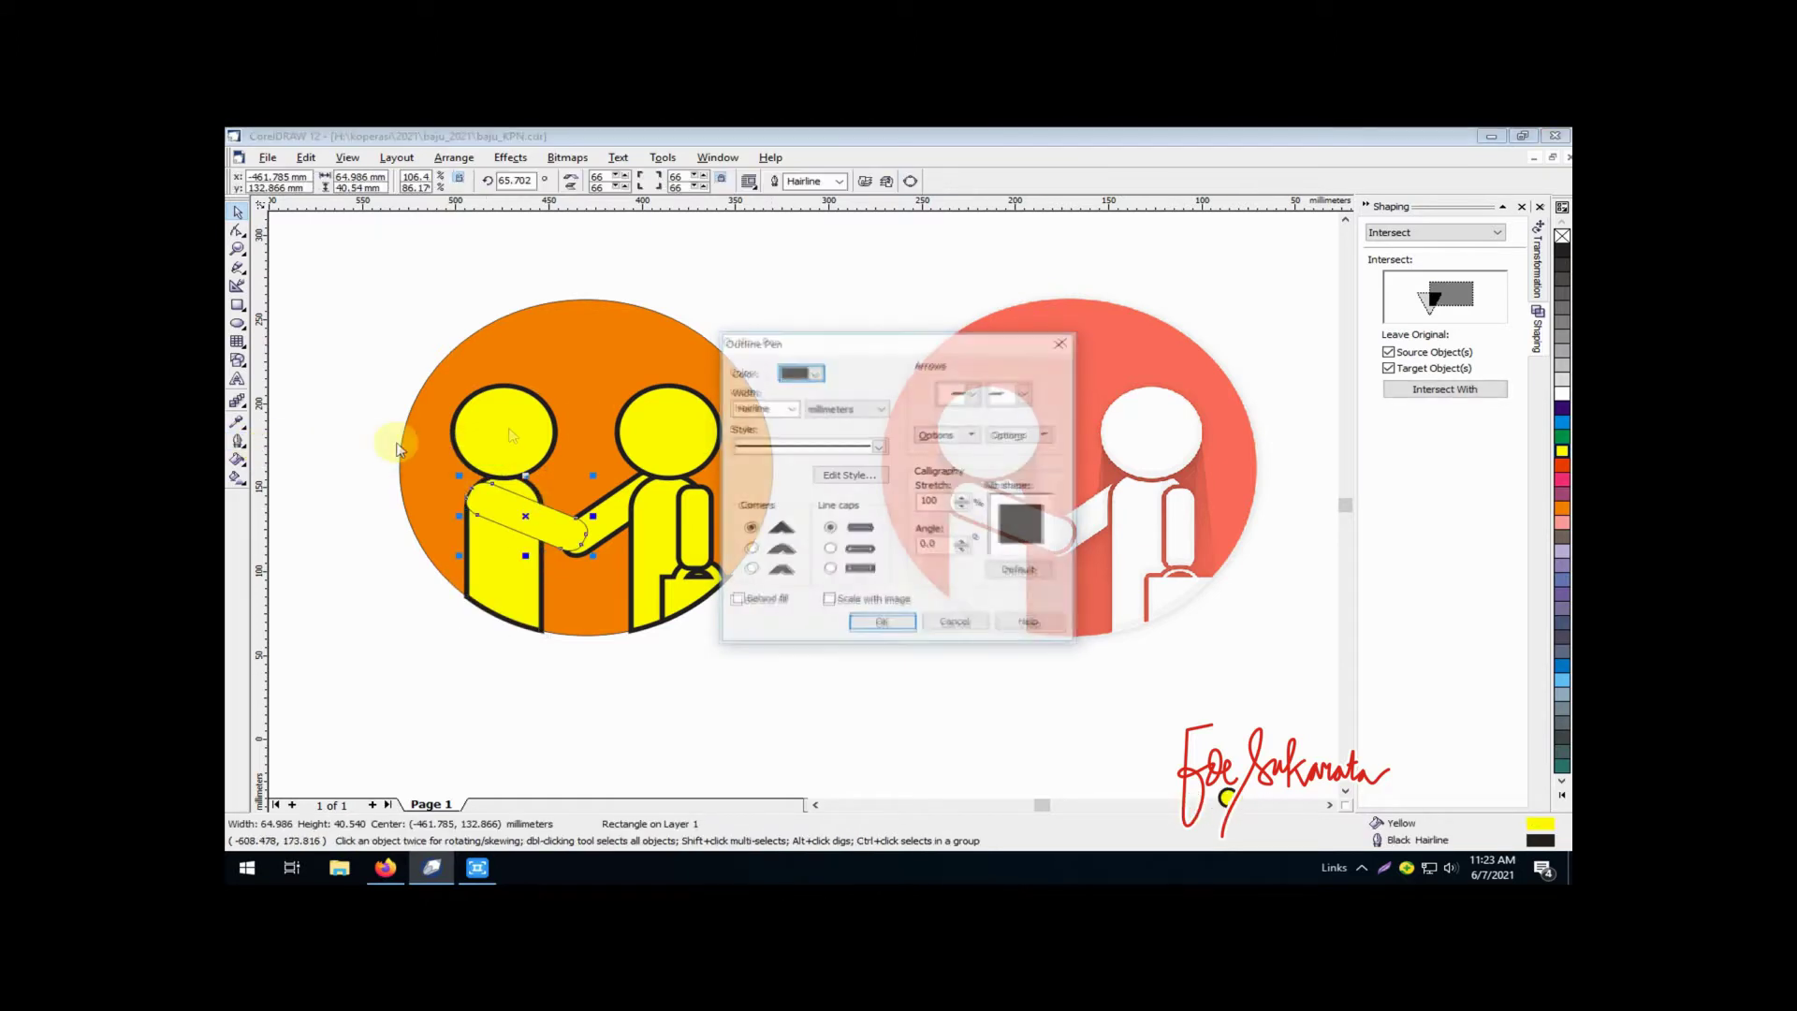
{"action": "left_click", "coordinate": [791, 409]}
{"action": "left_click", "coordinate": [776, 488]}
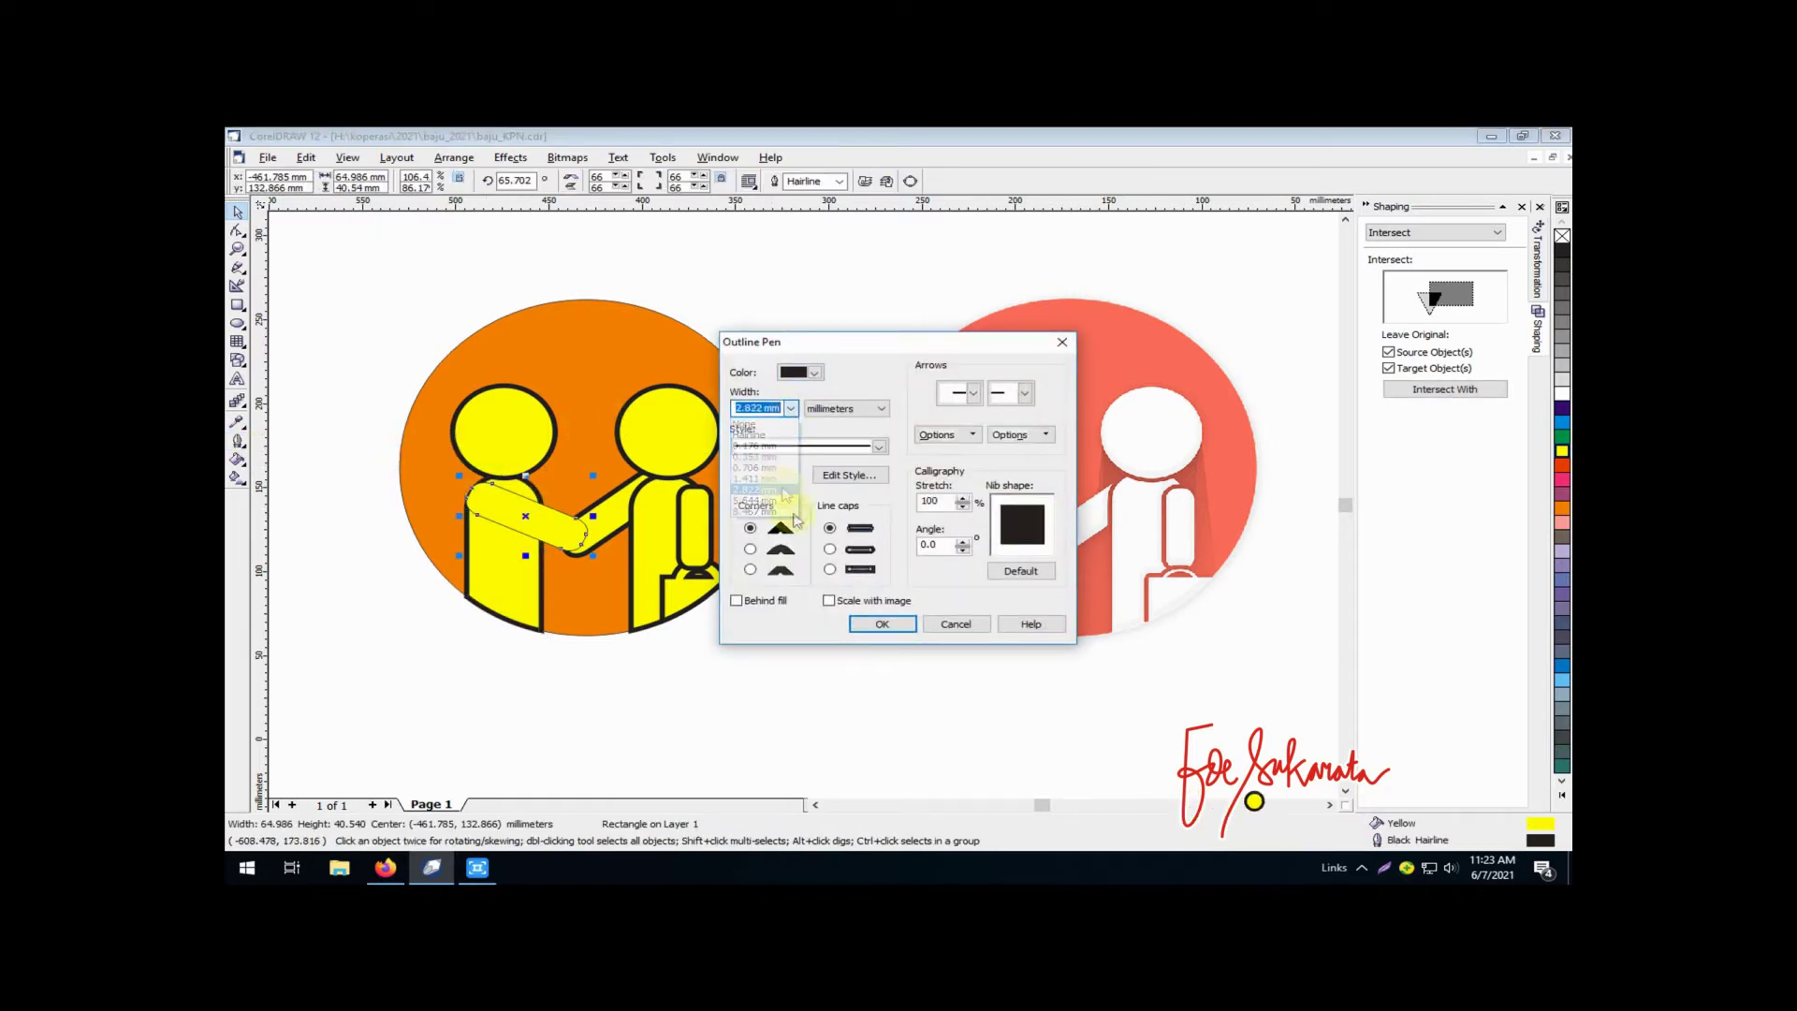
{"action": "left_click", "coordinate": [856, 624]}
{"action": "left_click", "coordinate": [805, 642]}
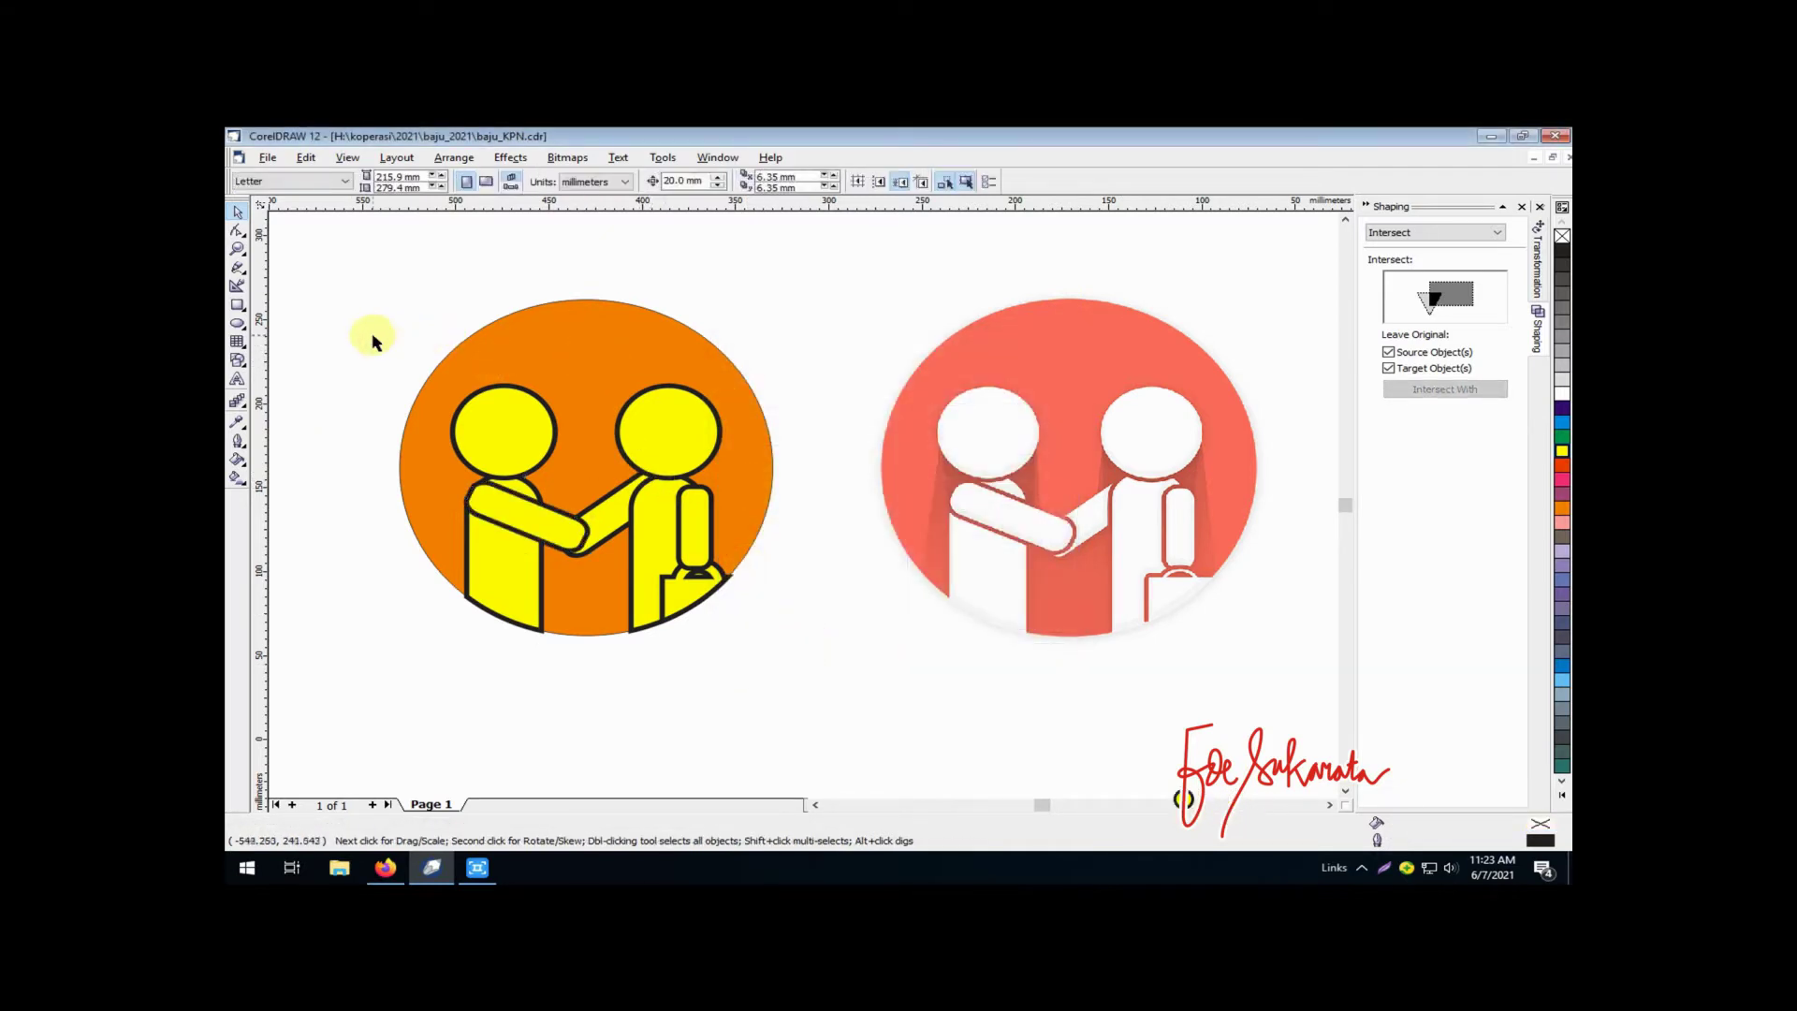
Change the outline colour of all eight figure parts to the same orange as the circle
{"action": "left_click_drag", "start_coordinate": [372, 335], "coordinate": [778, 672]}
{"action": "left_click", "coordinate": [239, 442]}
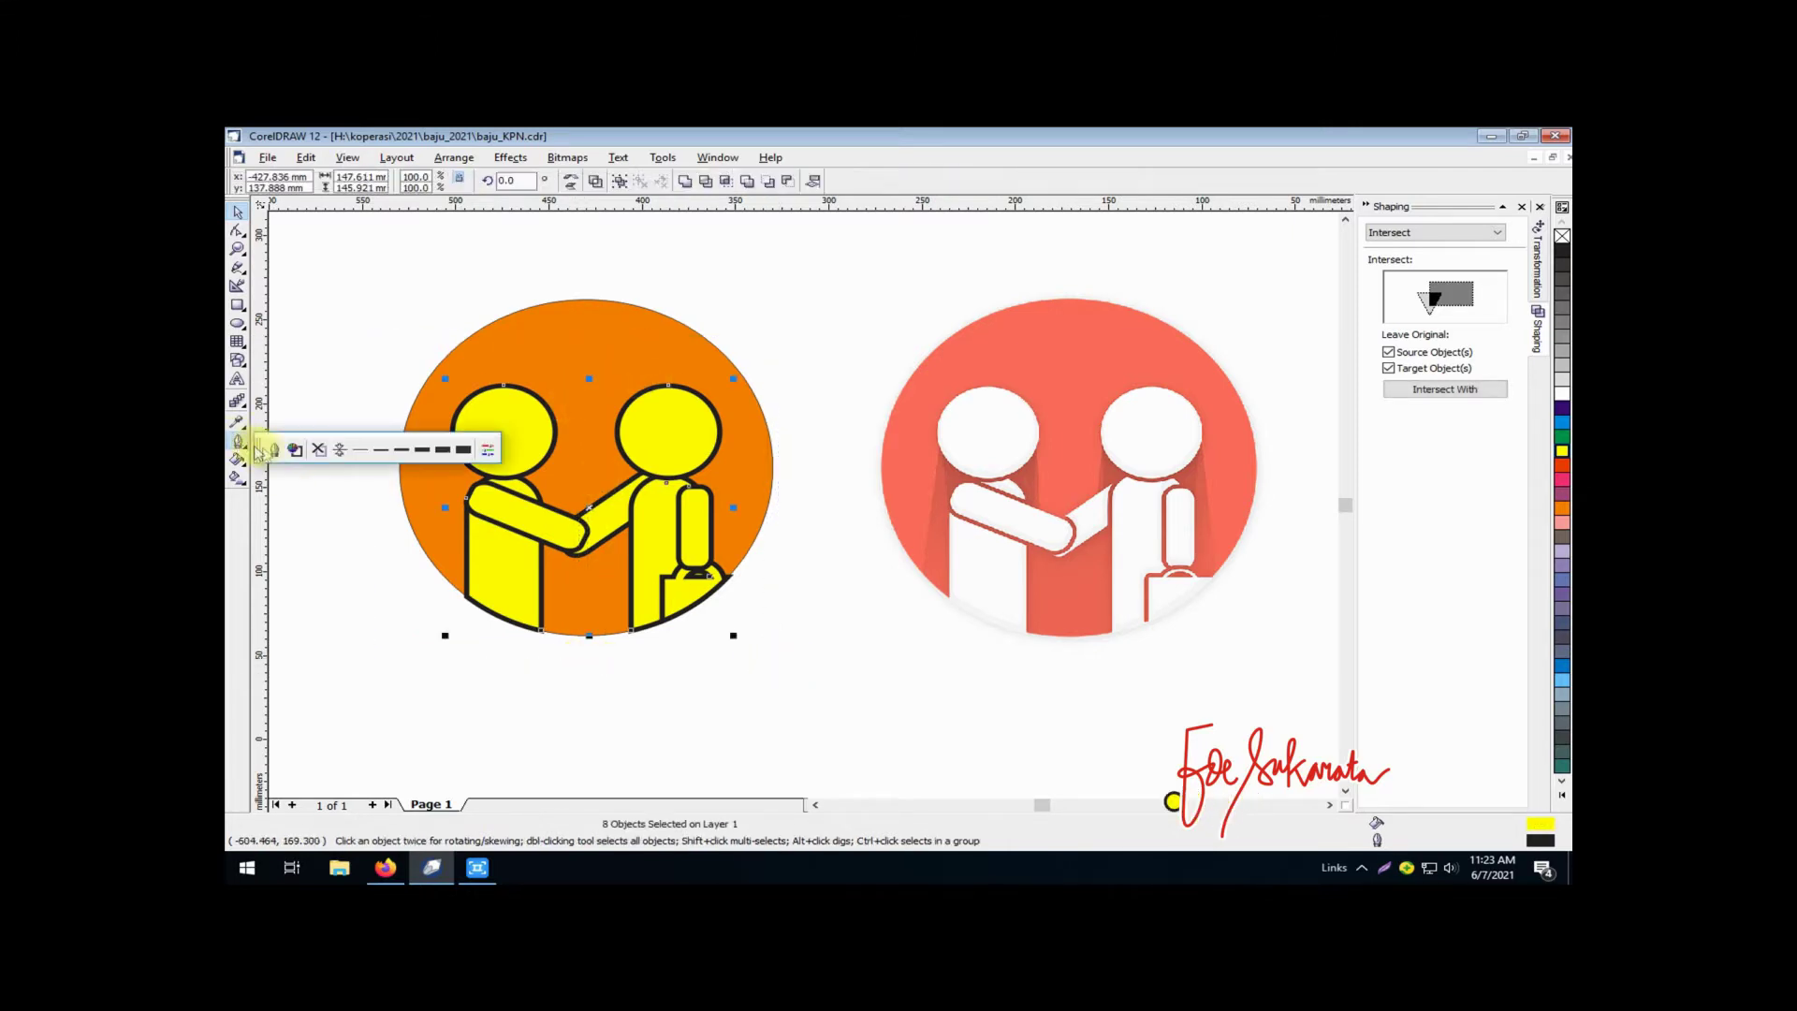
{"action": "left_click", "coordinate": [274, 450]}
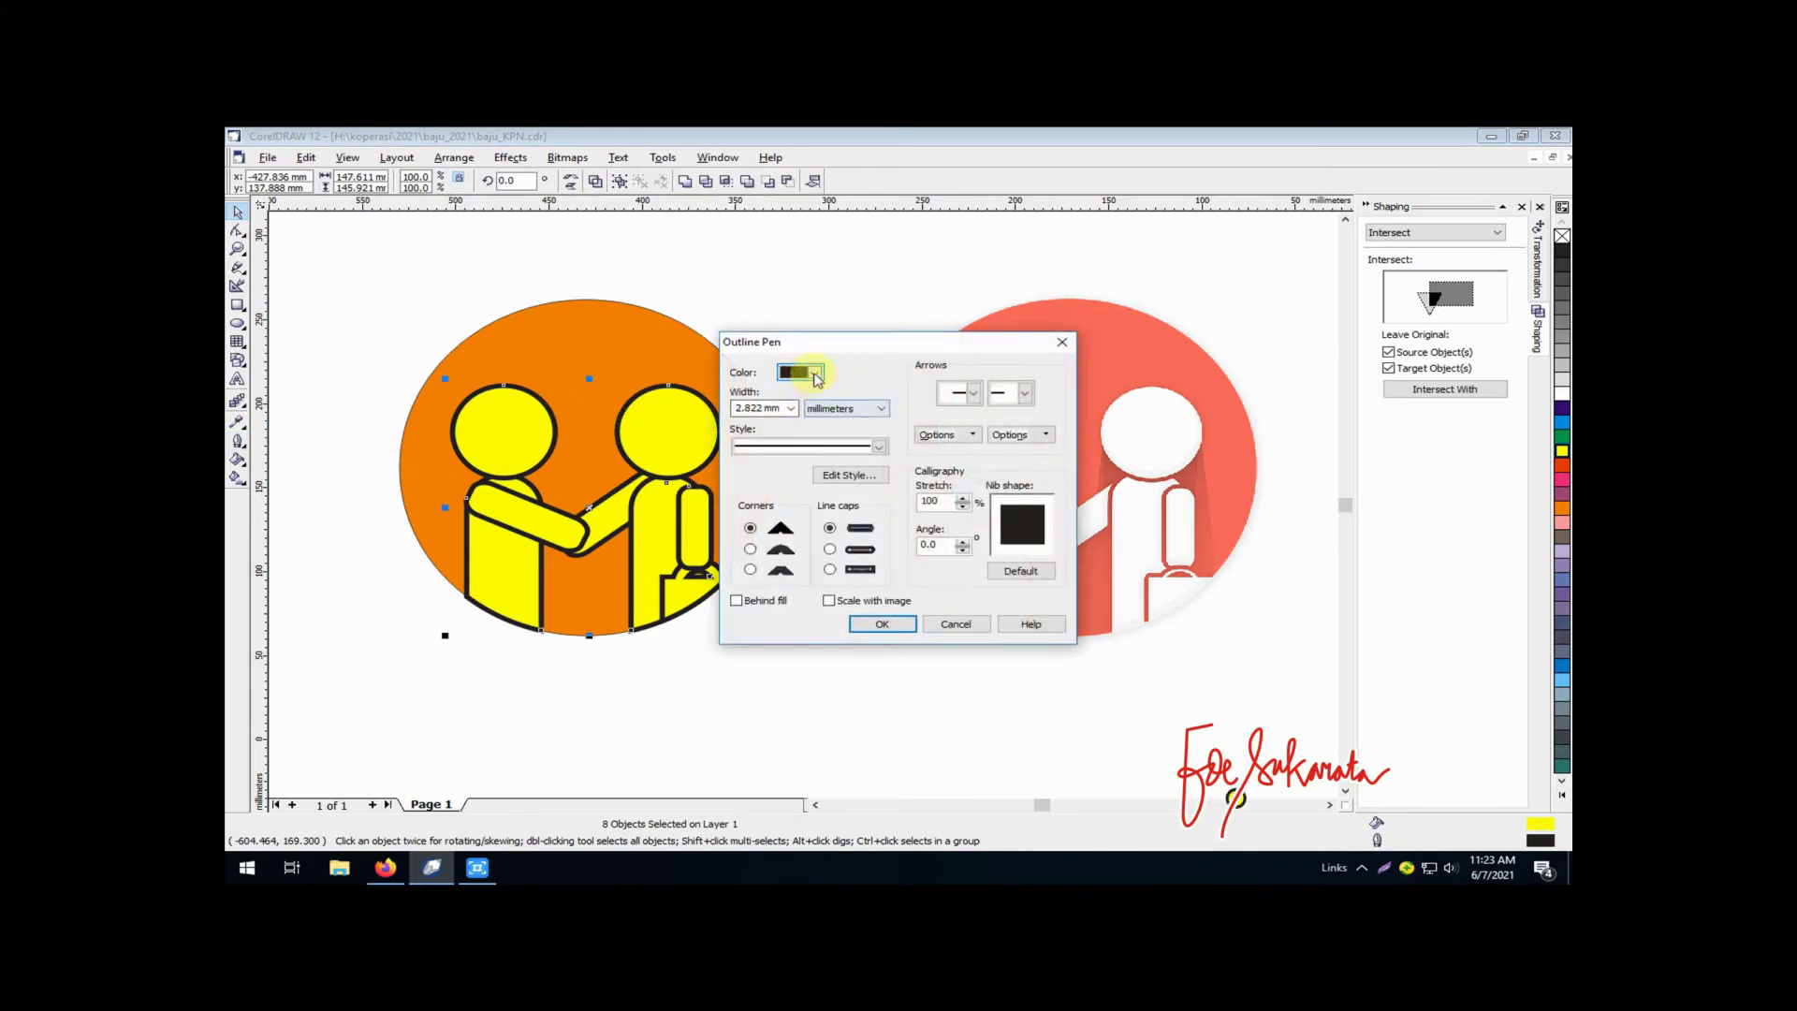
{"action": "left_click", "coordinate": [813, 374]}
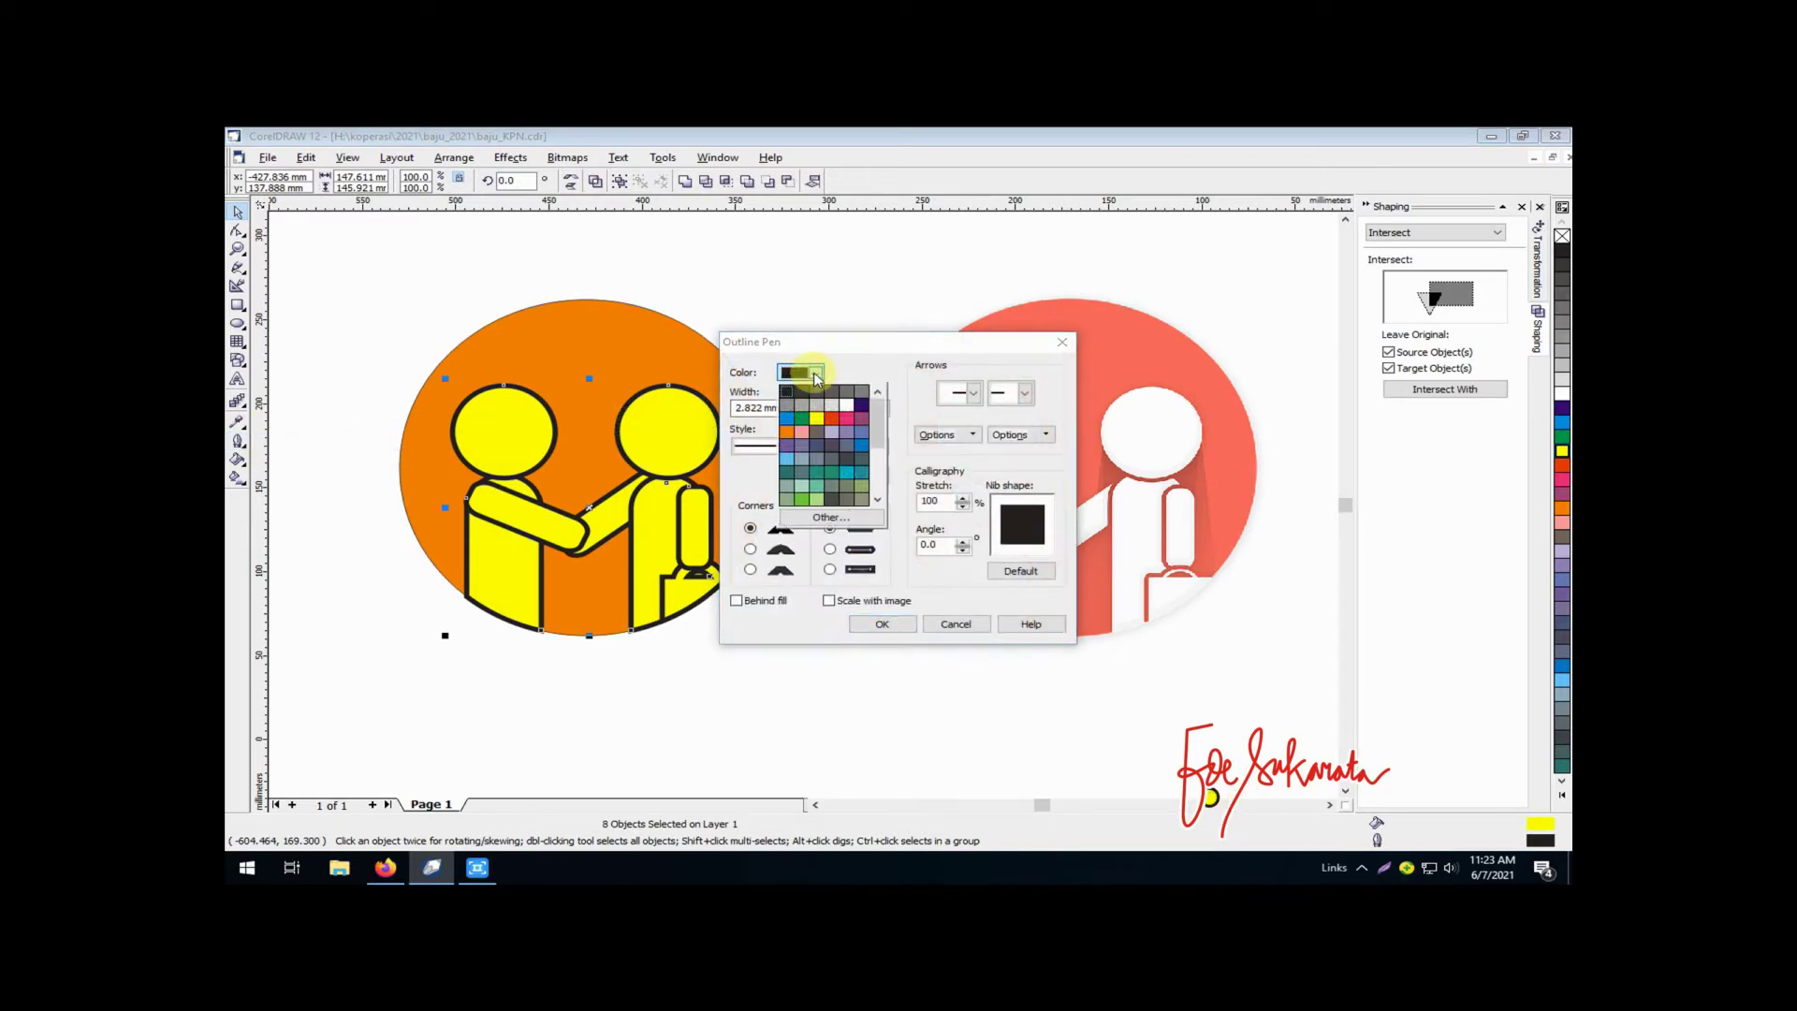
{"action": "left_click", "coordinate": [786, 432]}
{"action": "left_click", "coordinate": [878, 626]}
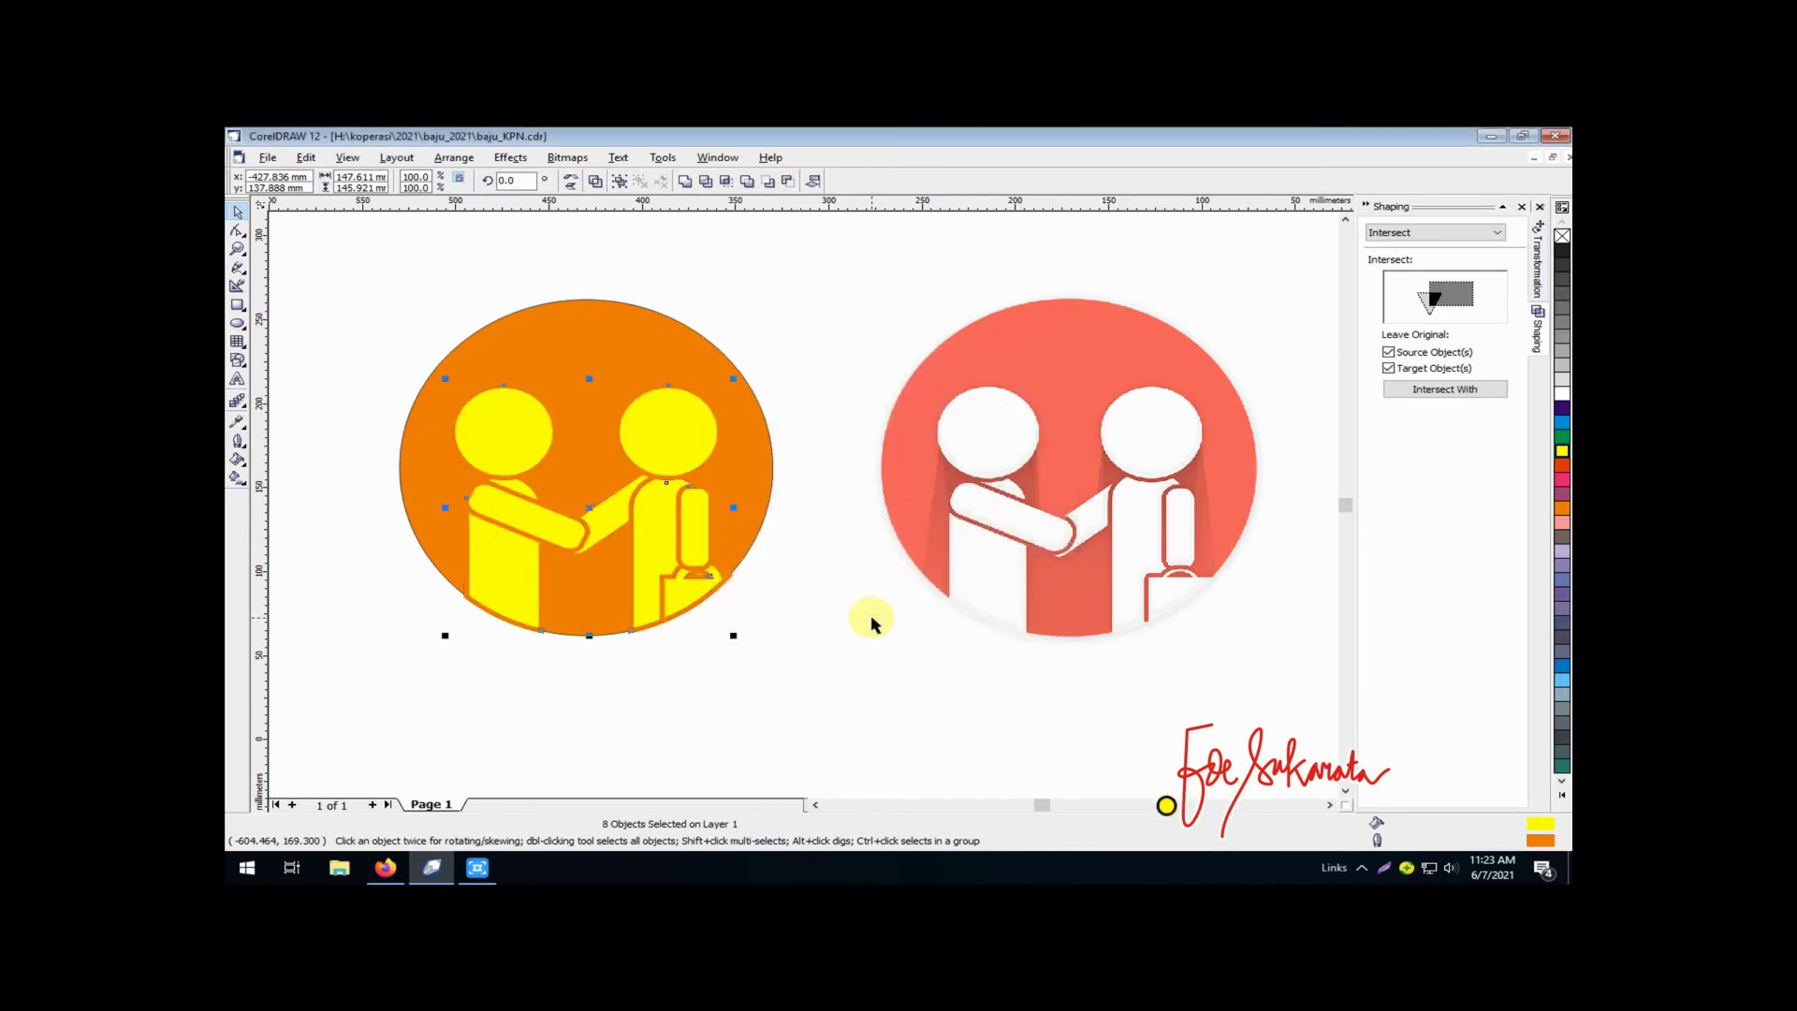
{"action": "left_click", "coordinate": [824, 644]}
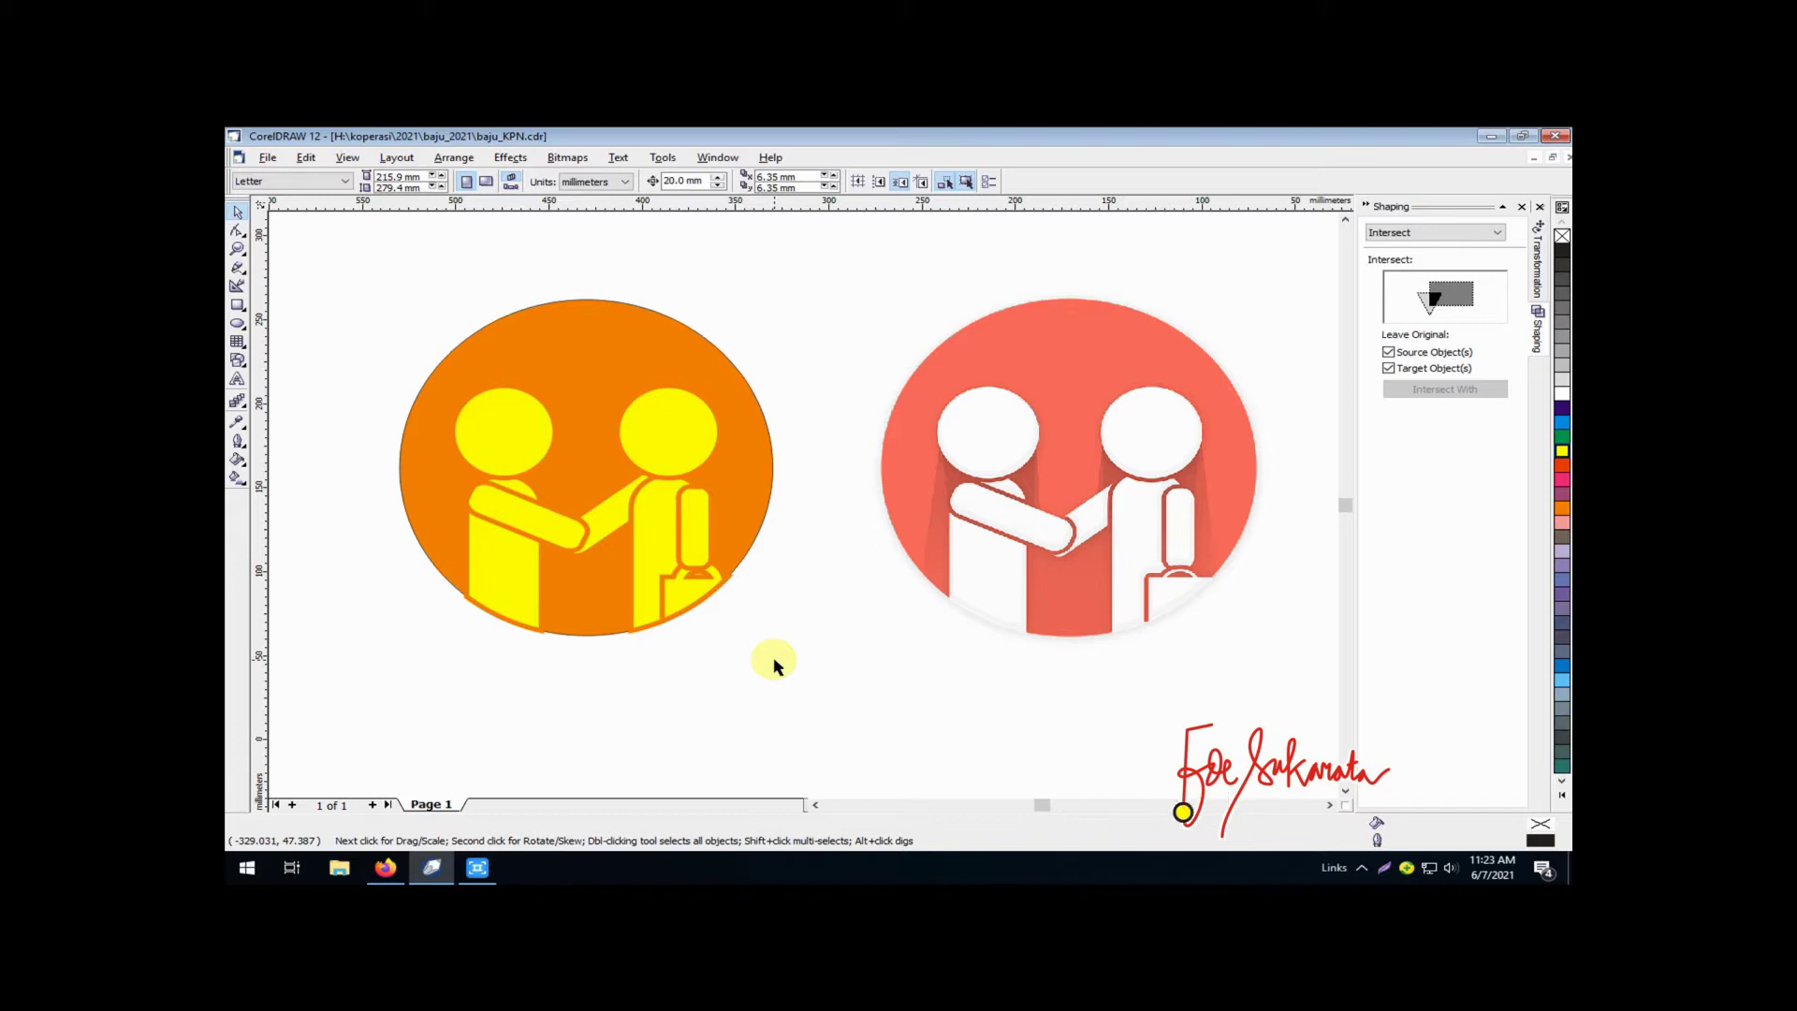
Copy the orange circle, paste the duplicate in place and remove the duplicate's fill
{"action": "left_click", "coordinate": [726, 359]}
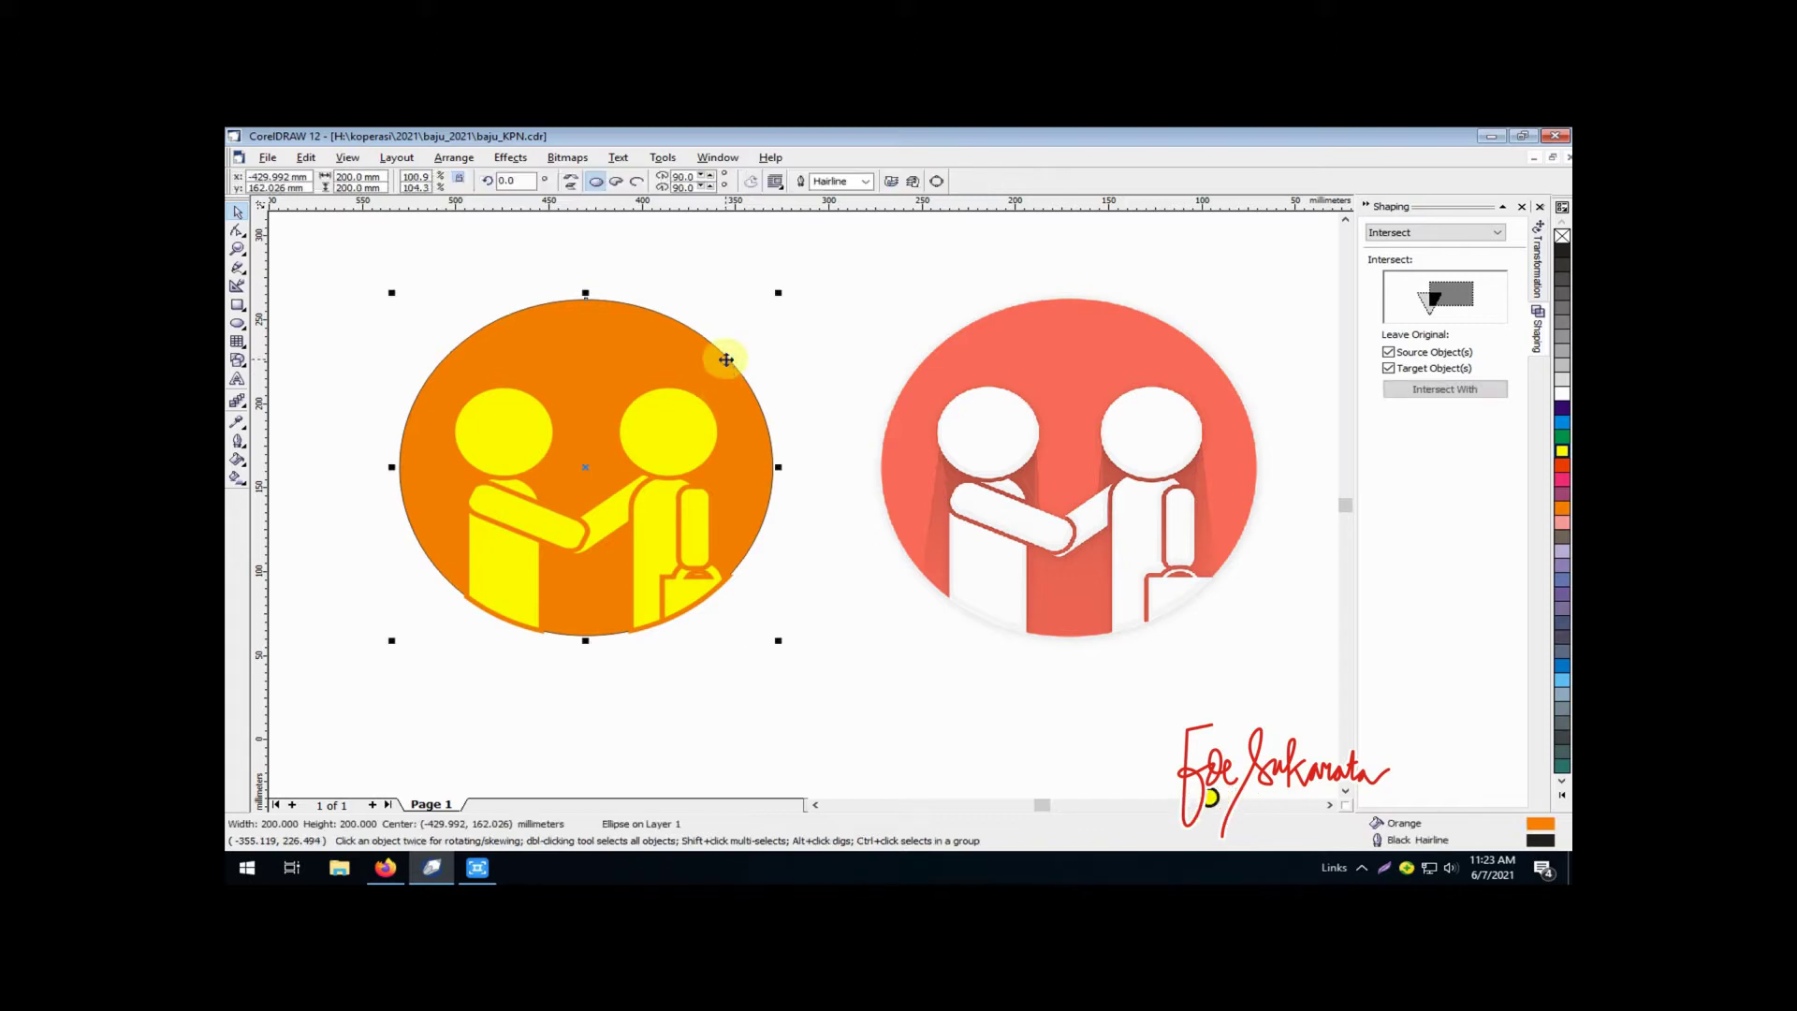
{"action": "left_click", "coordinate": [302, 159]}
{"action": "left_click", "coordinate": [321, 241]}
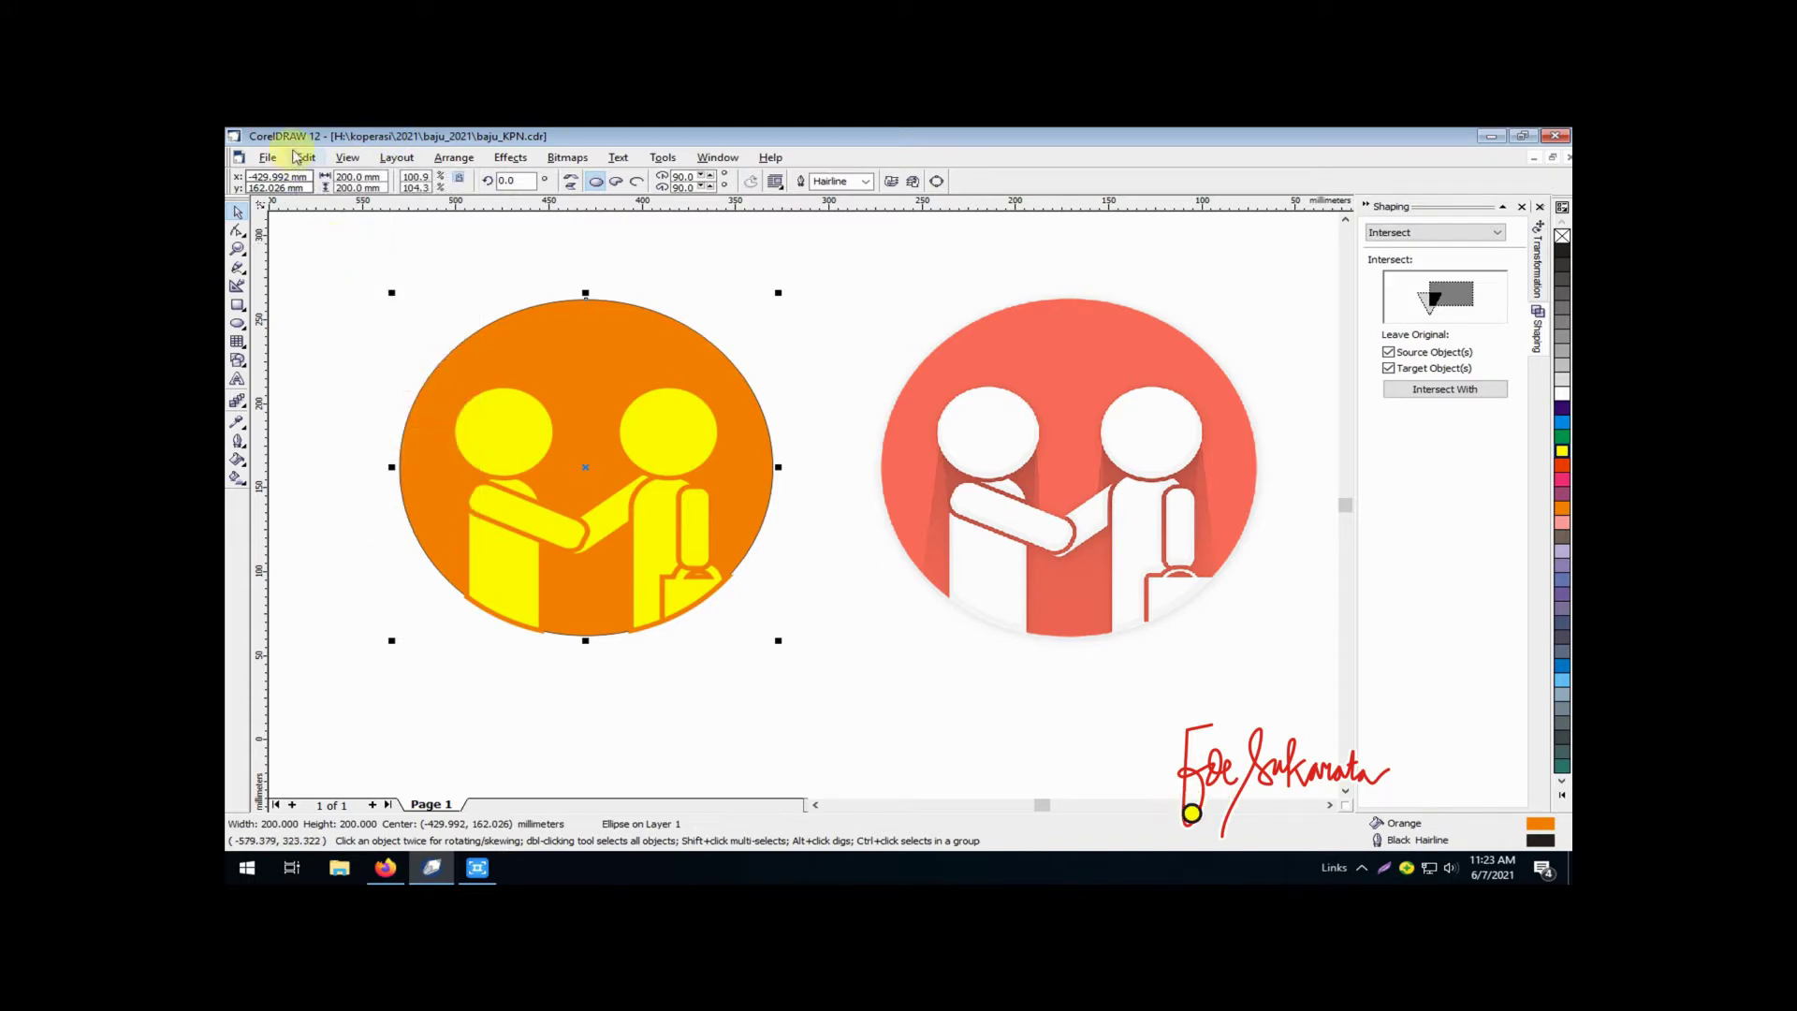
{"action": "left_click", "coordinate": [302, 159]}
{"action": "left_click", "coordinate": [321, 265]}
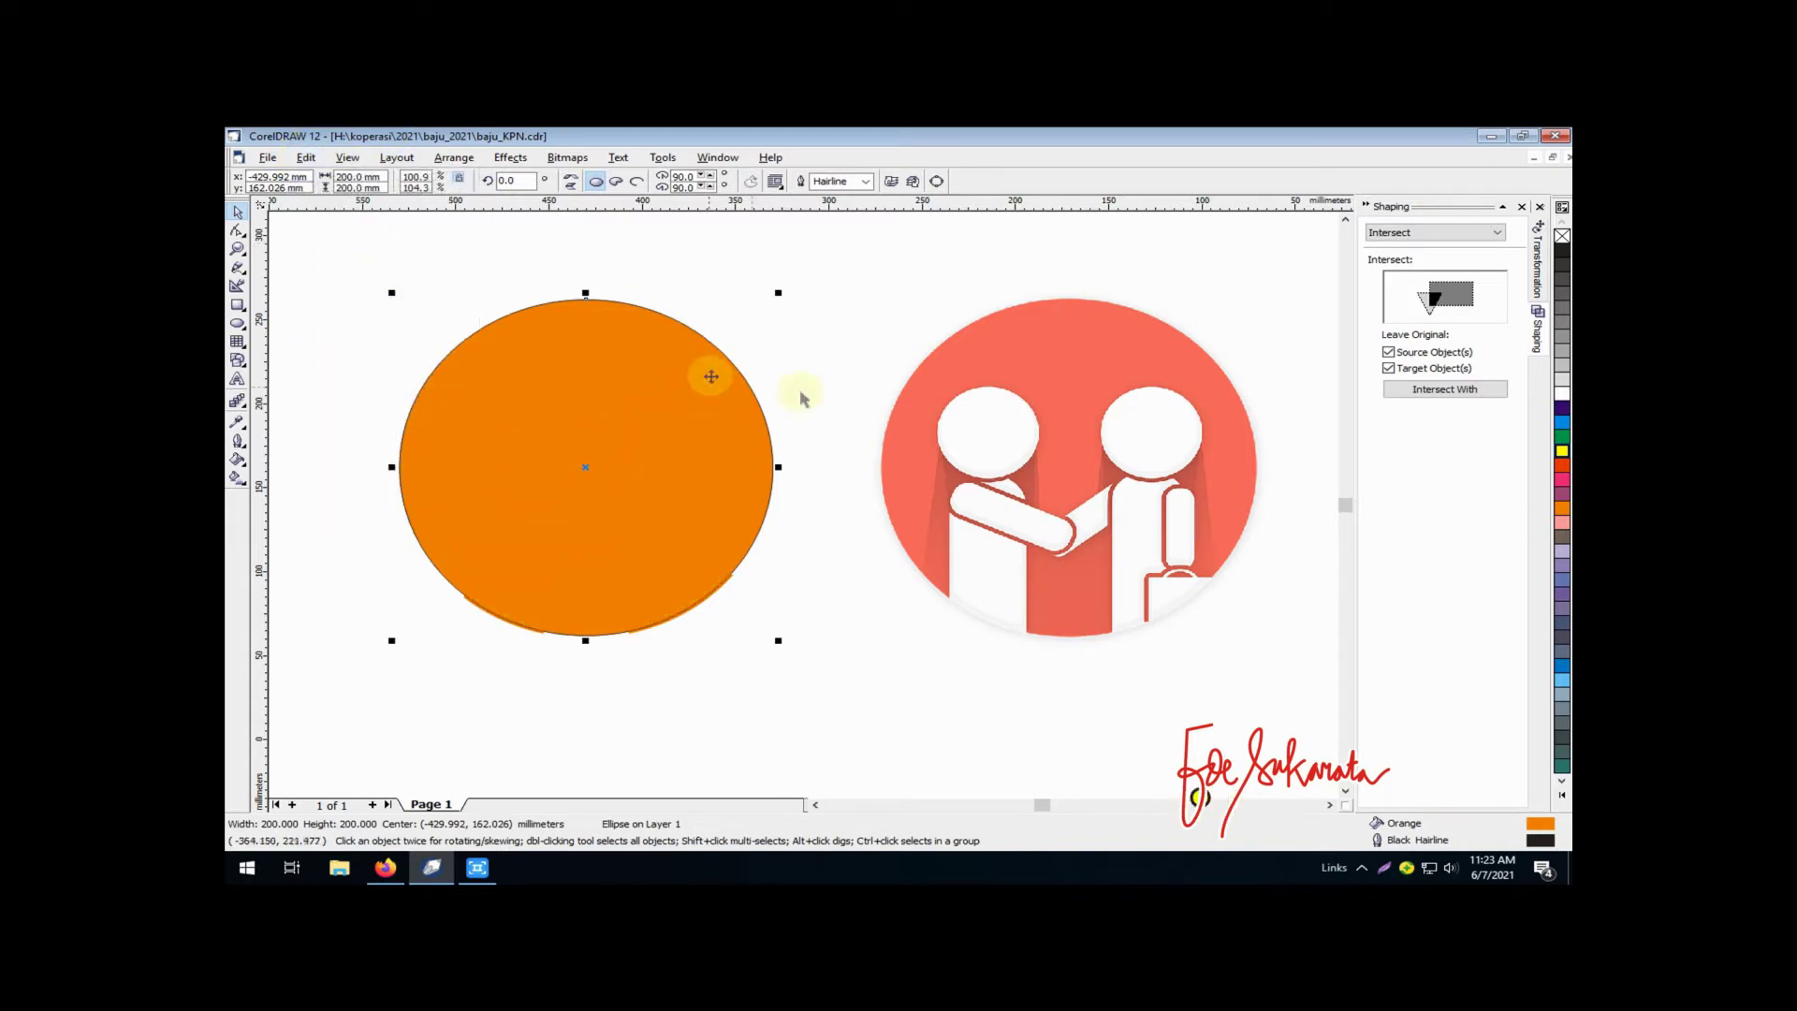
{"action": "left_click", "coordinate": [1562, 236]}
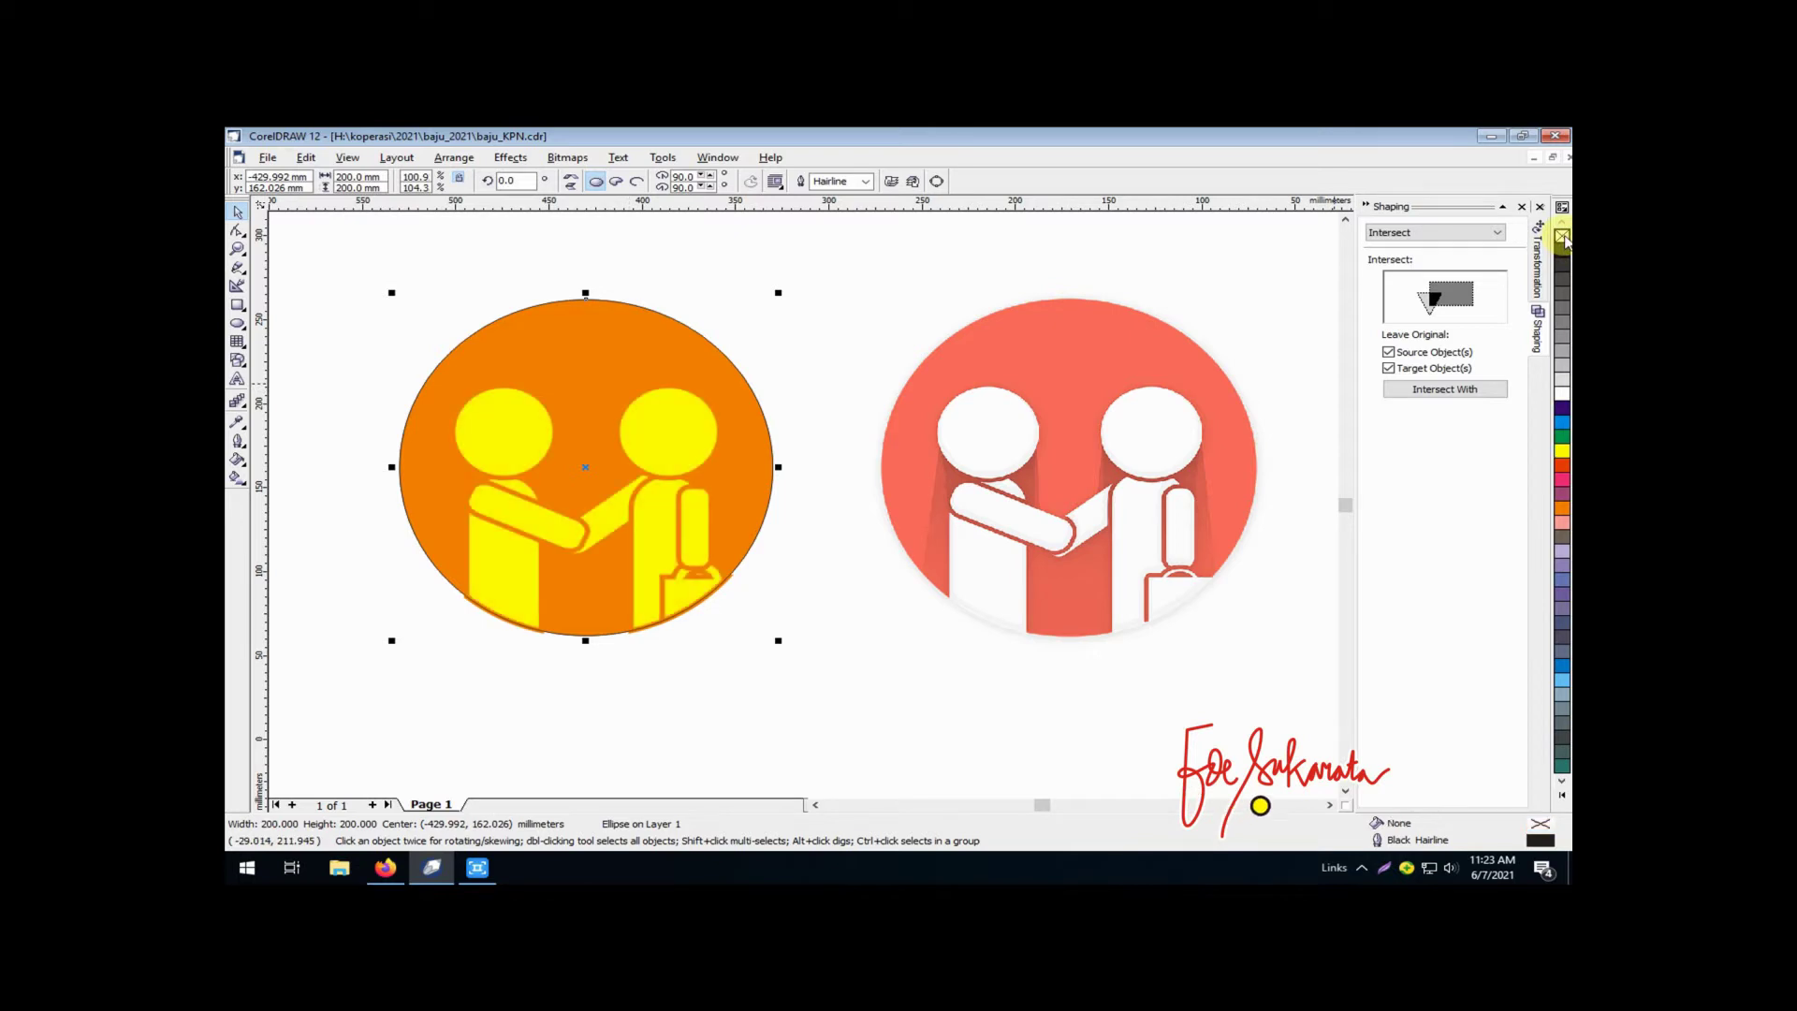
Set the unfilled circle's outline width to 2.822 mm
{"action": "left_click", "coordinate": [866, 182]}
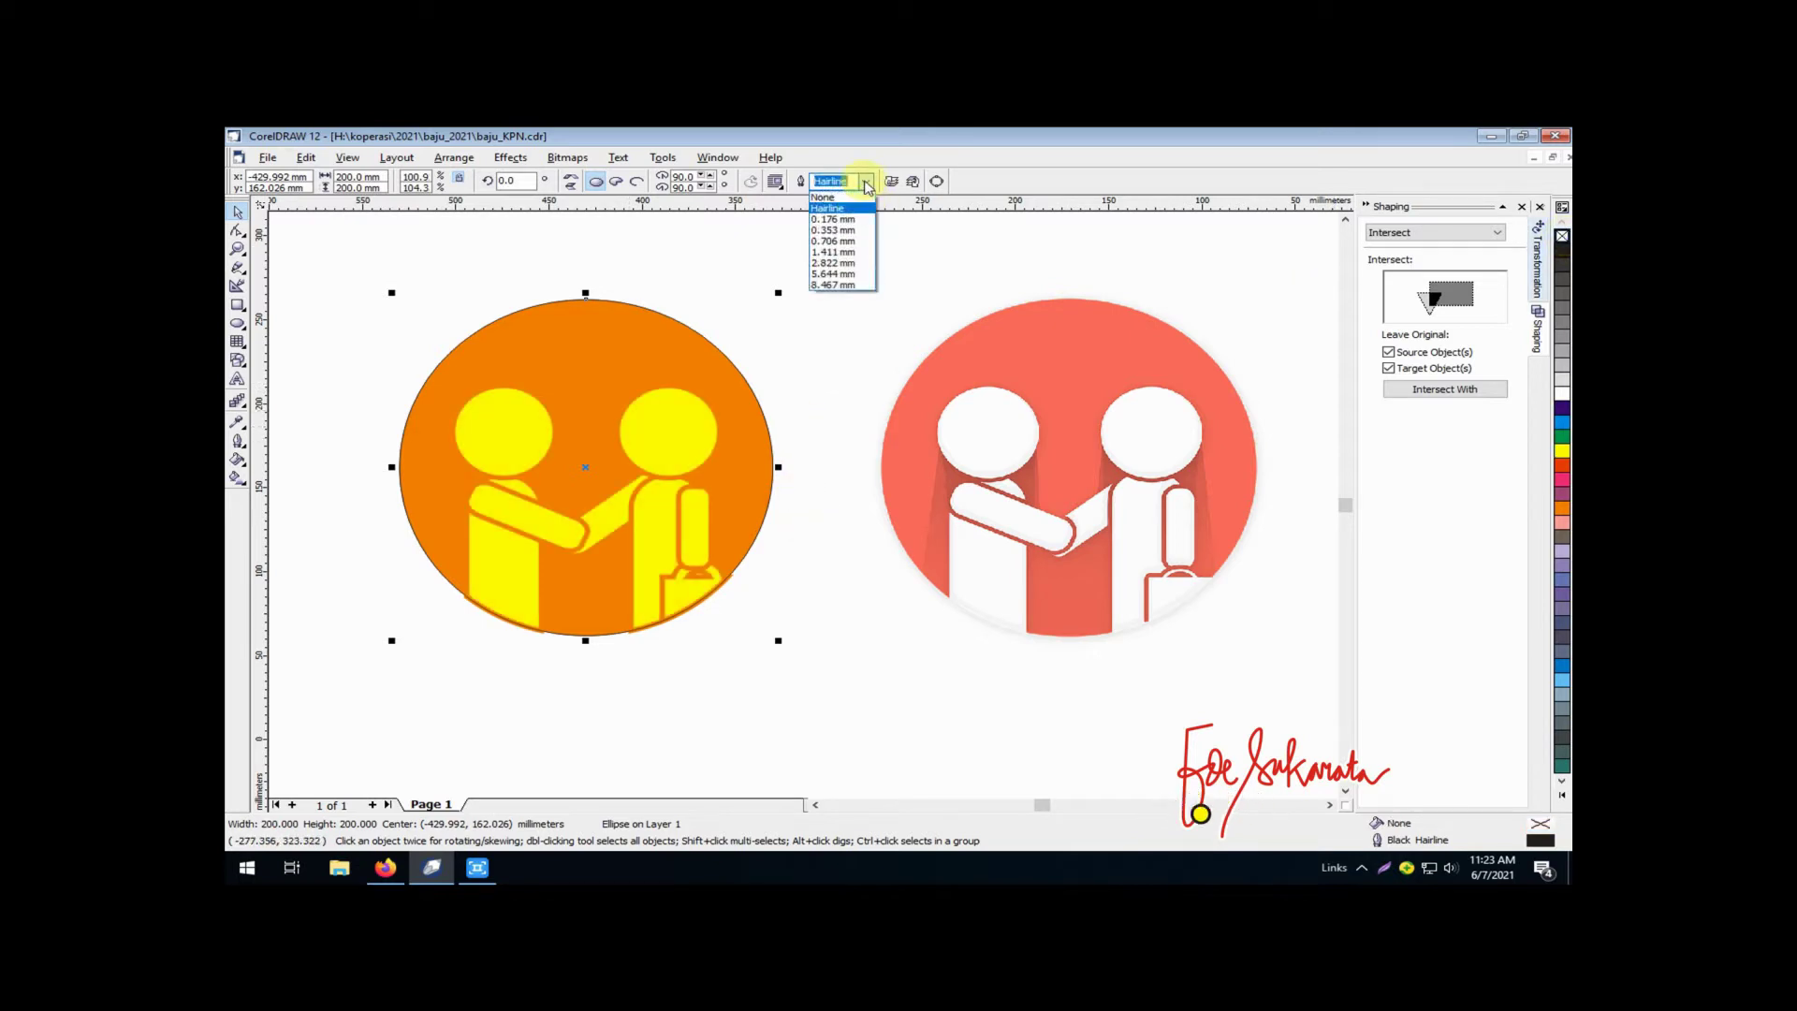
{"action": "left_click", "coordinate": [842, 263]}
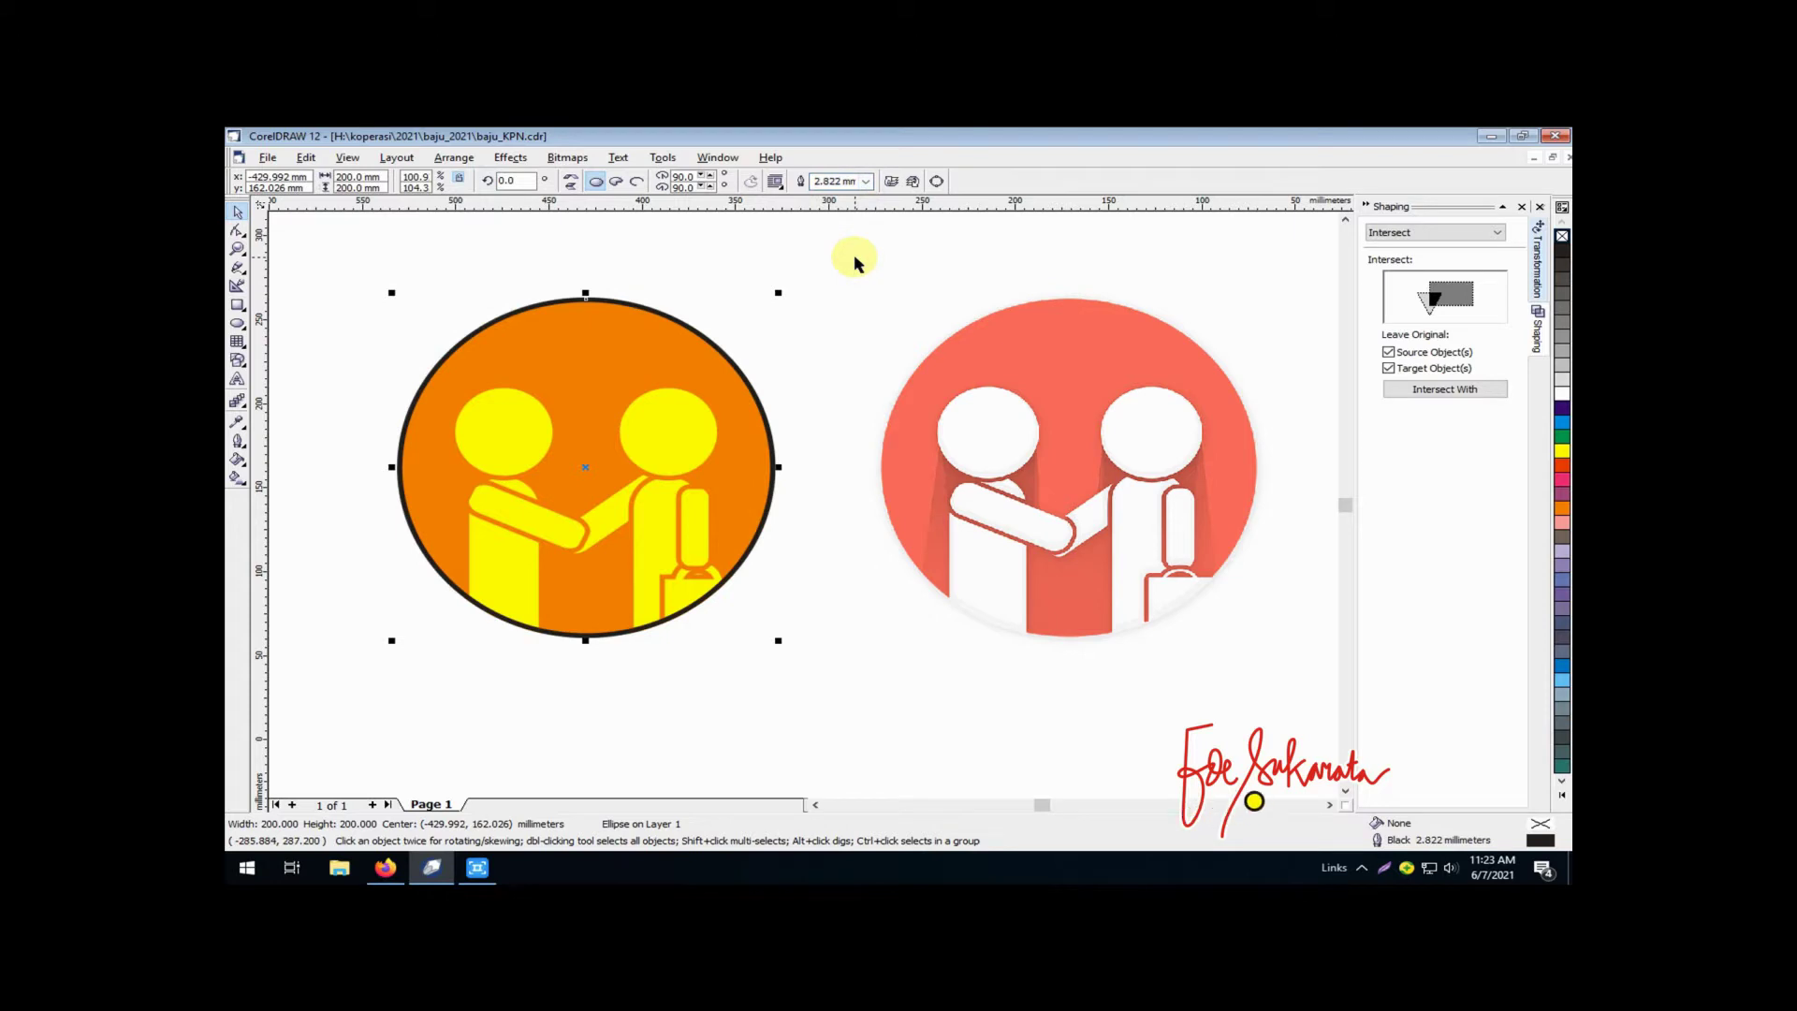
{"action": "left_click", "coordinate": [843, 672]}
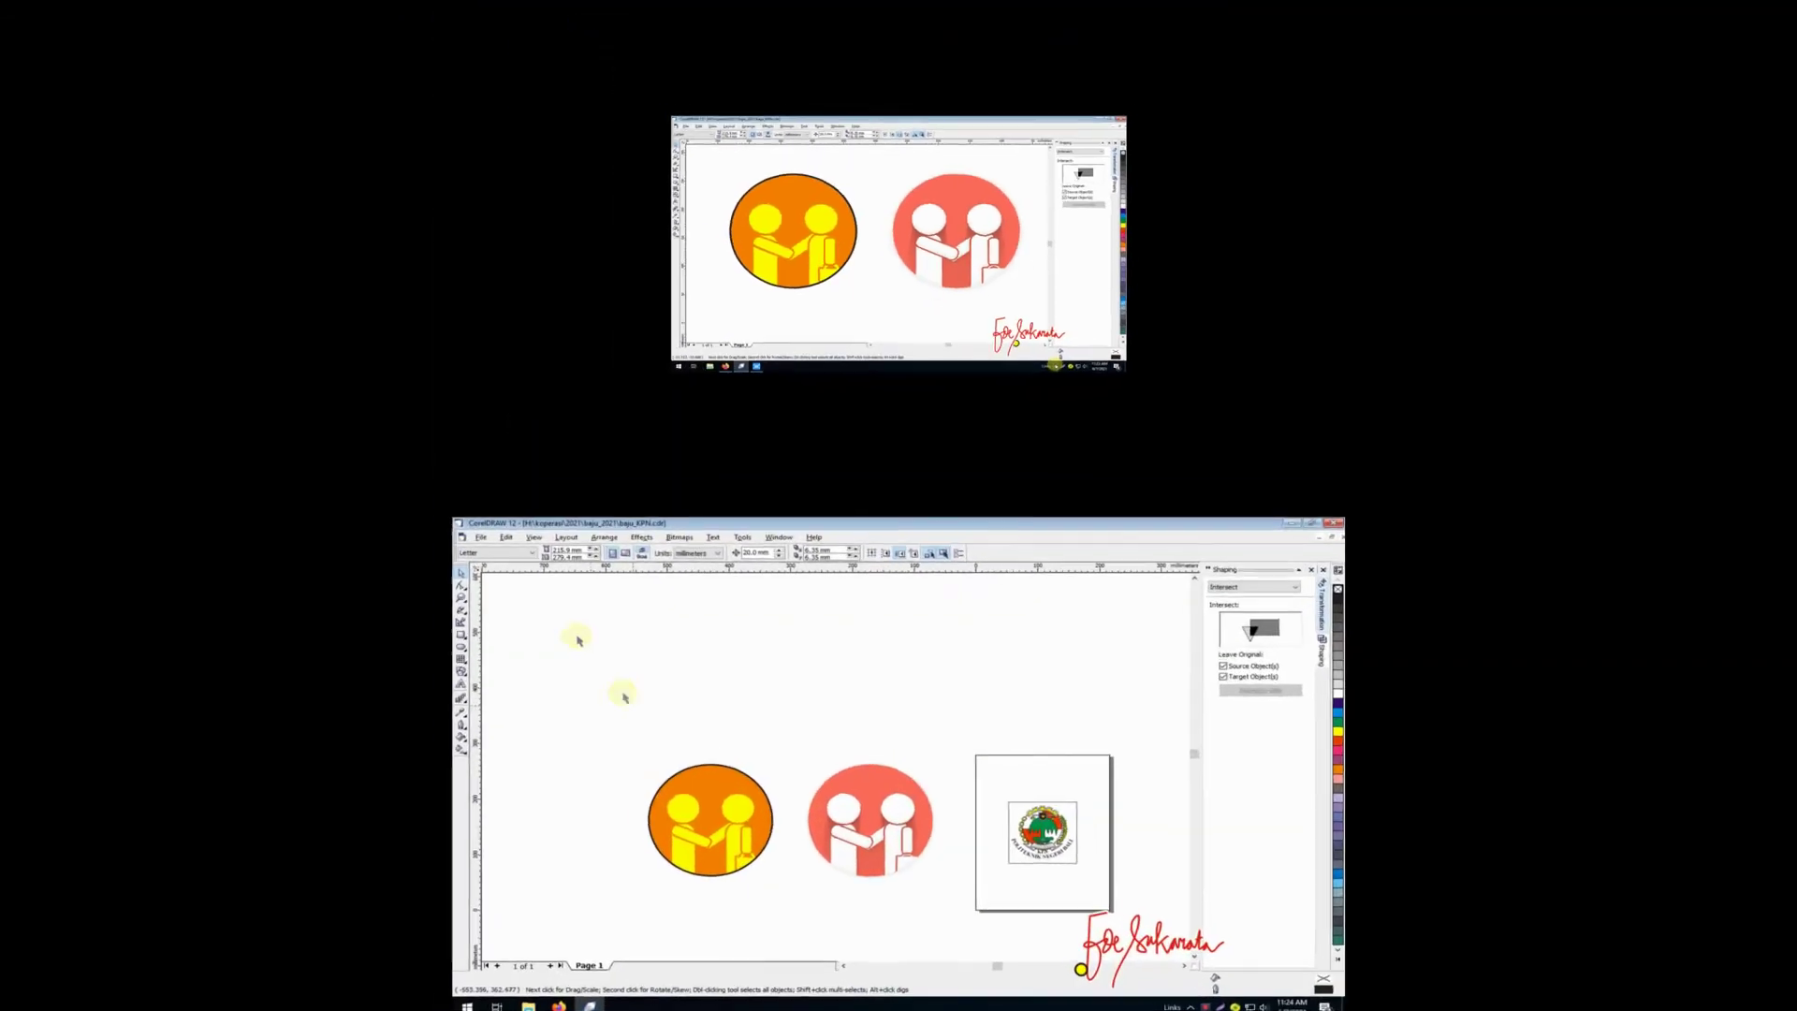
Save the drawing as baju_KPN_001 in the baju_2021 folder
{"action": "left_click", "coordinate": [396, 409]}
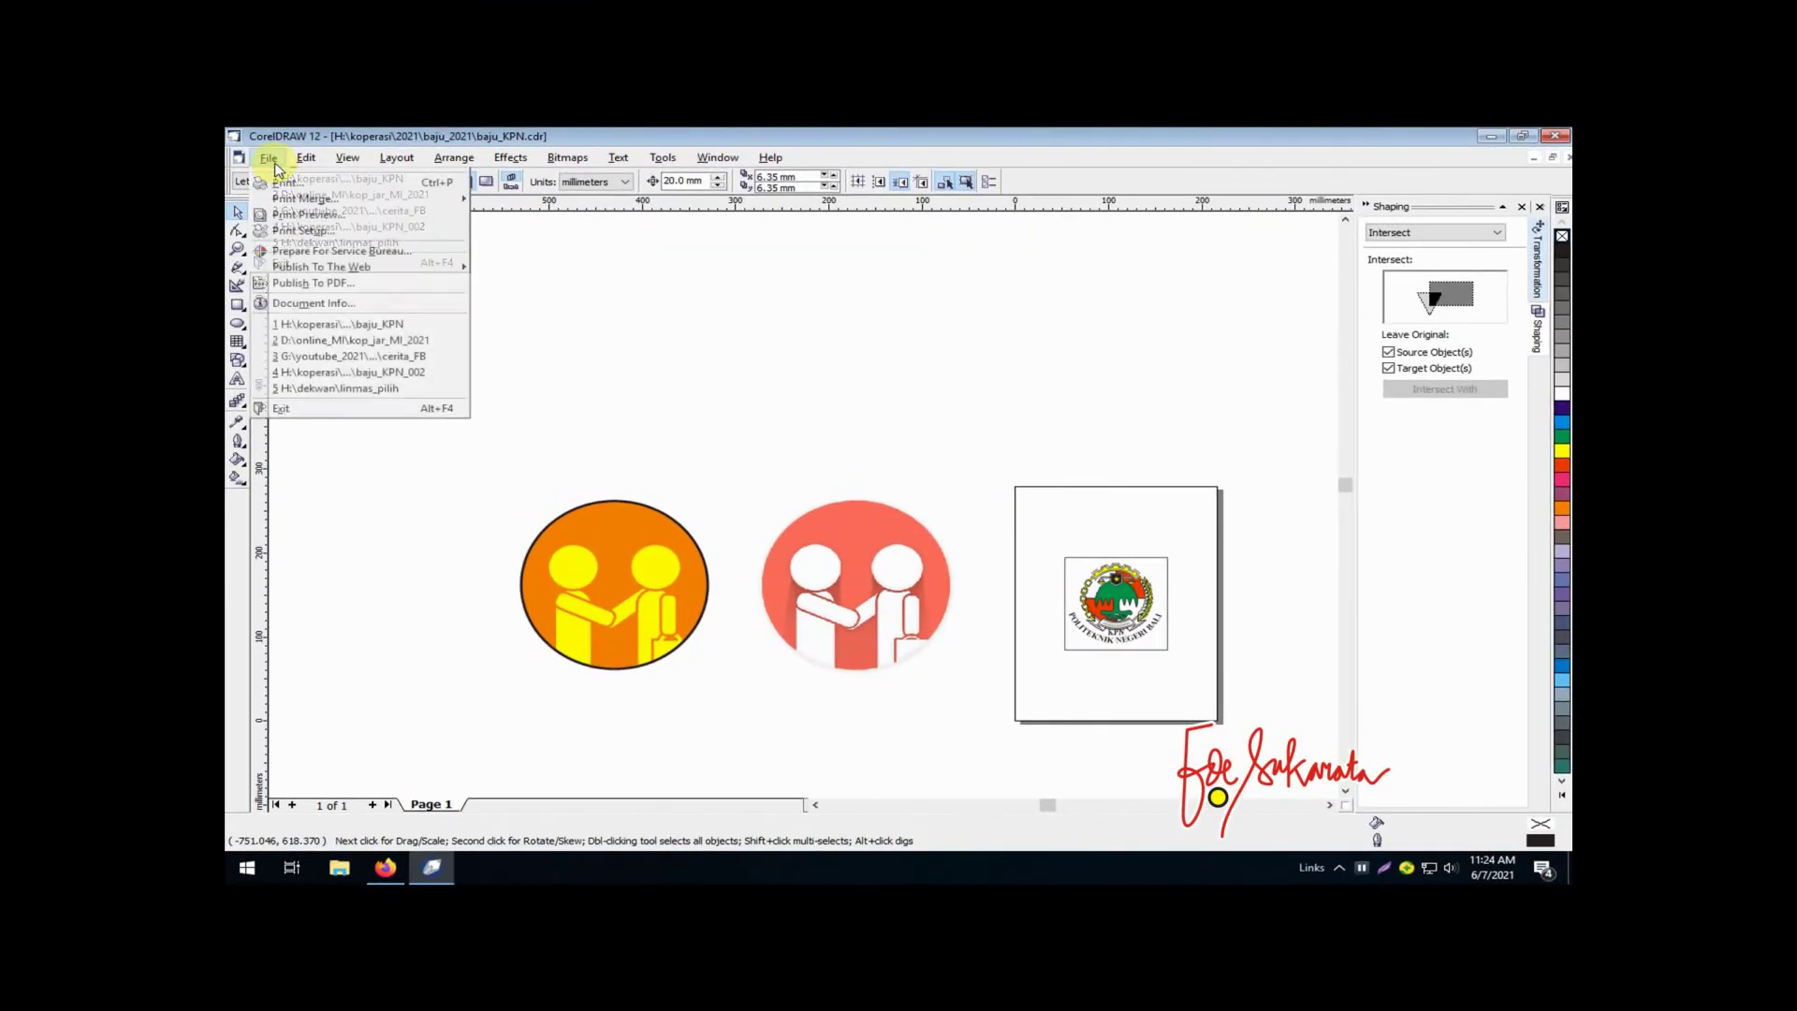
{"action": "left_click", "coordinate": [321, 274]}
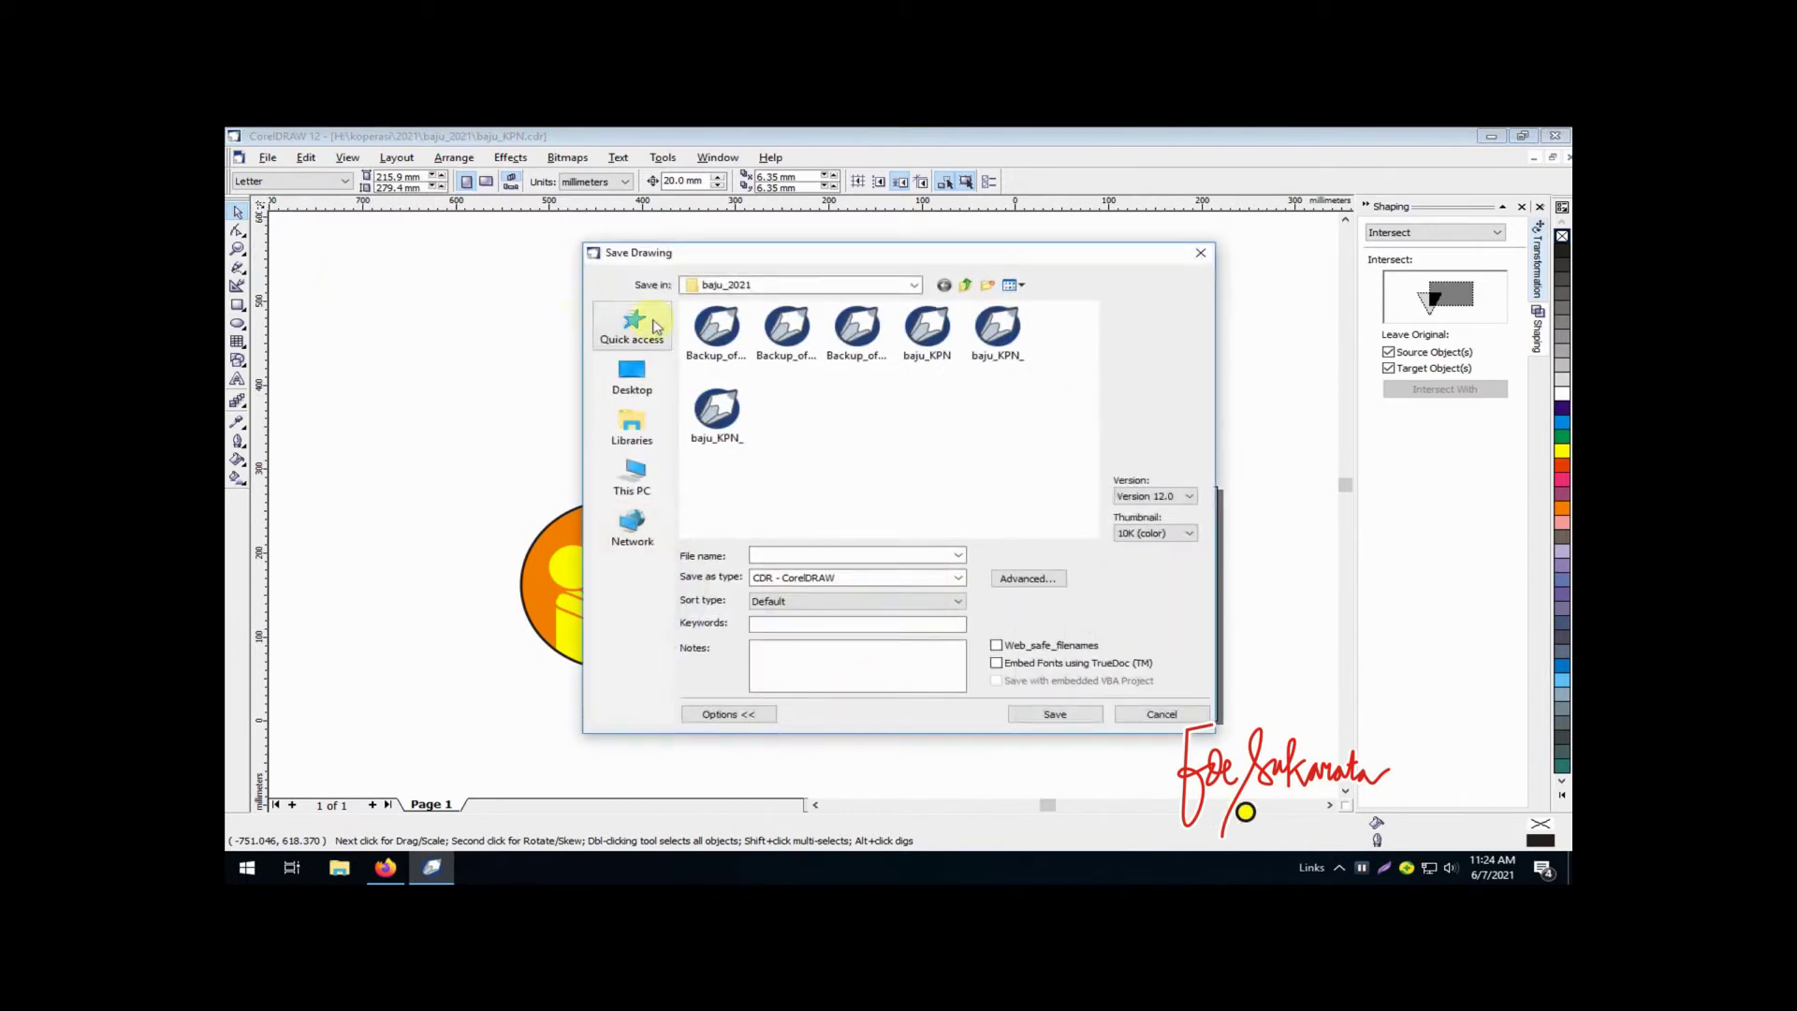
{"action": "left_click", "coordinate": [994, 339]}
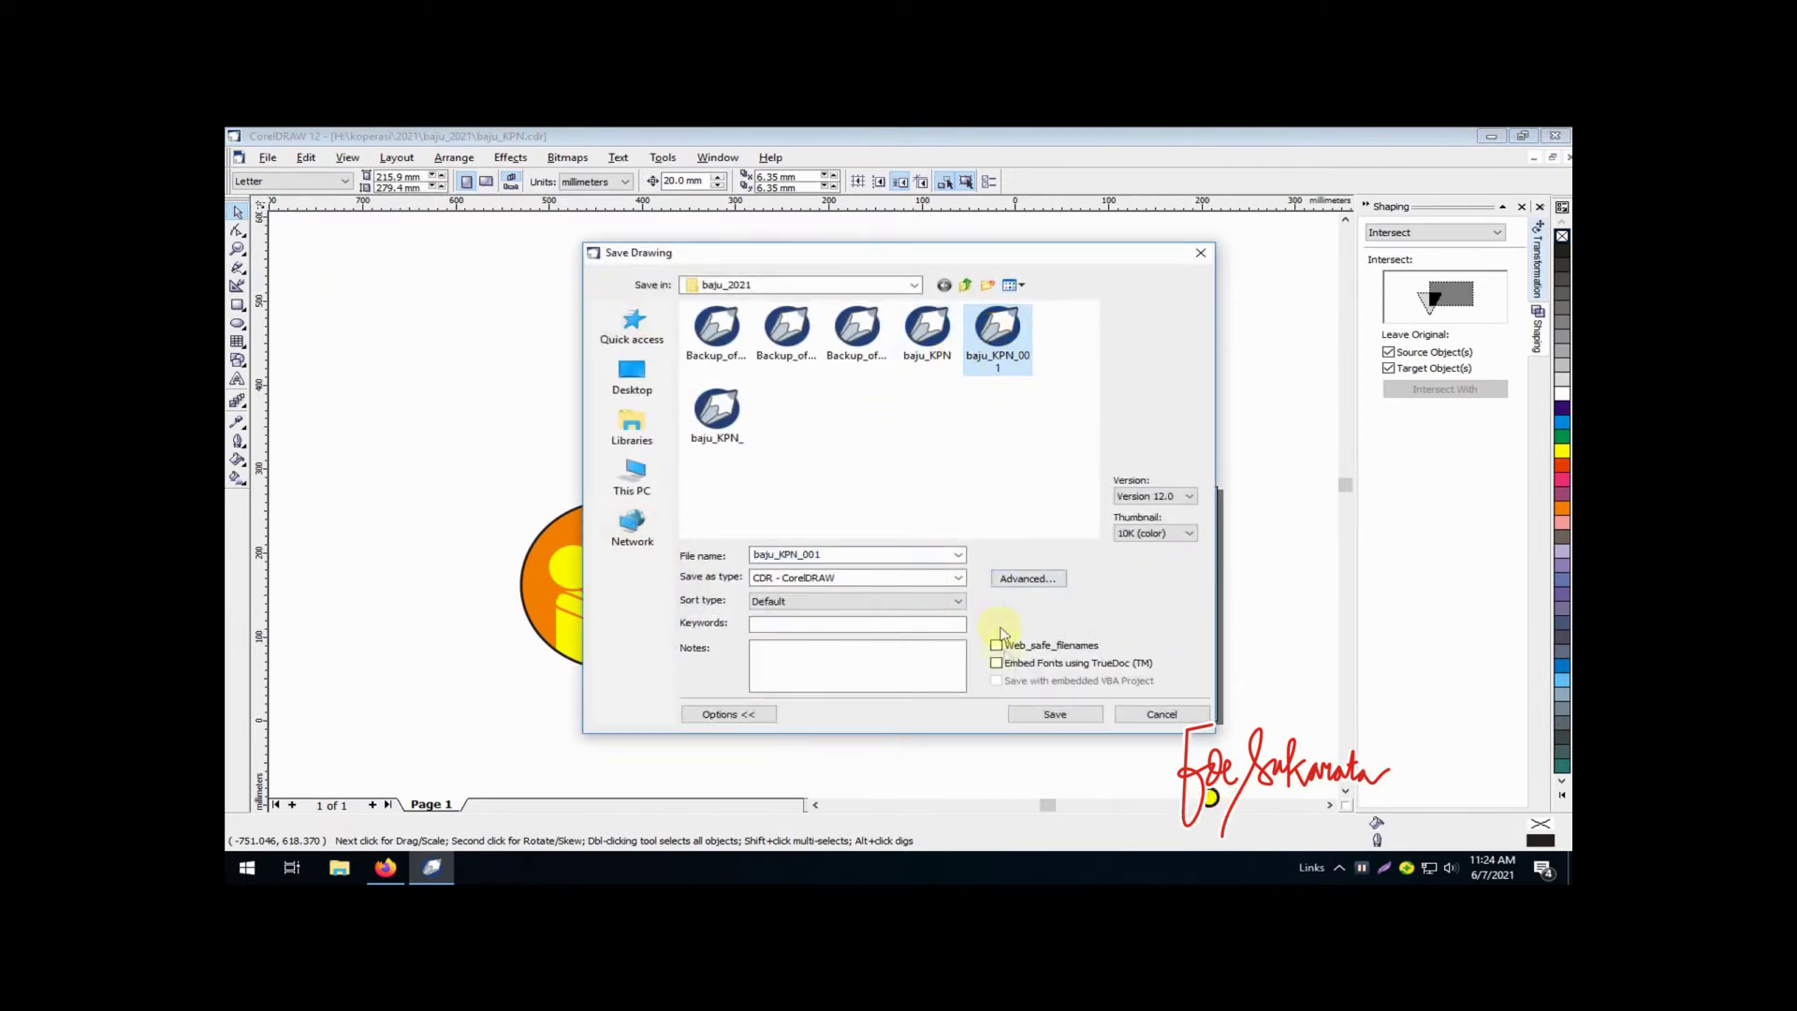
{"action": "left_click", "coordinate": [1039, 714]}
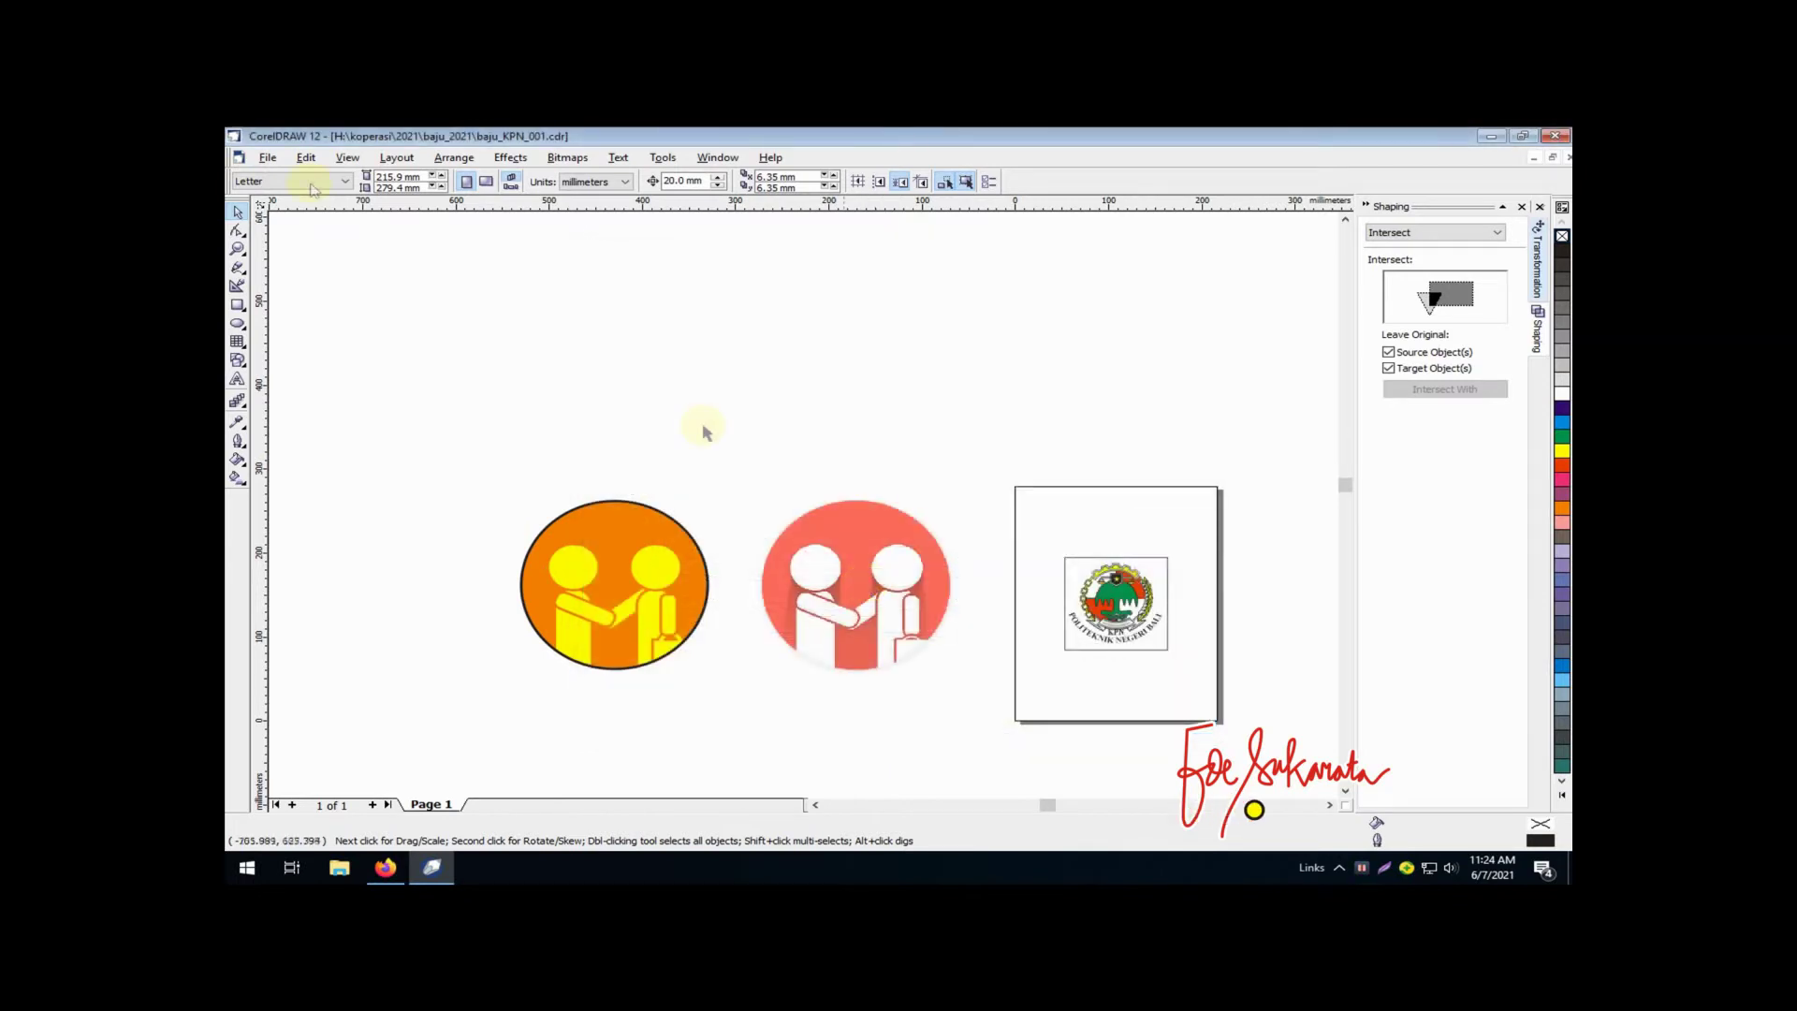
Import the shop image 4581966faf28d1121c69fe7c16dd6e36_tn and place it in the empty area above the orange icon
{"action": "left_click", "coordinate": [266, 158]}
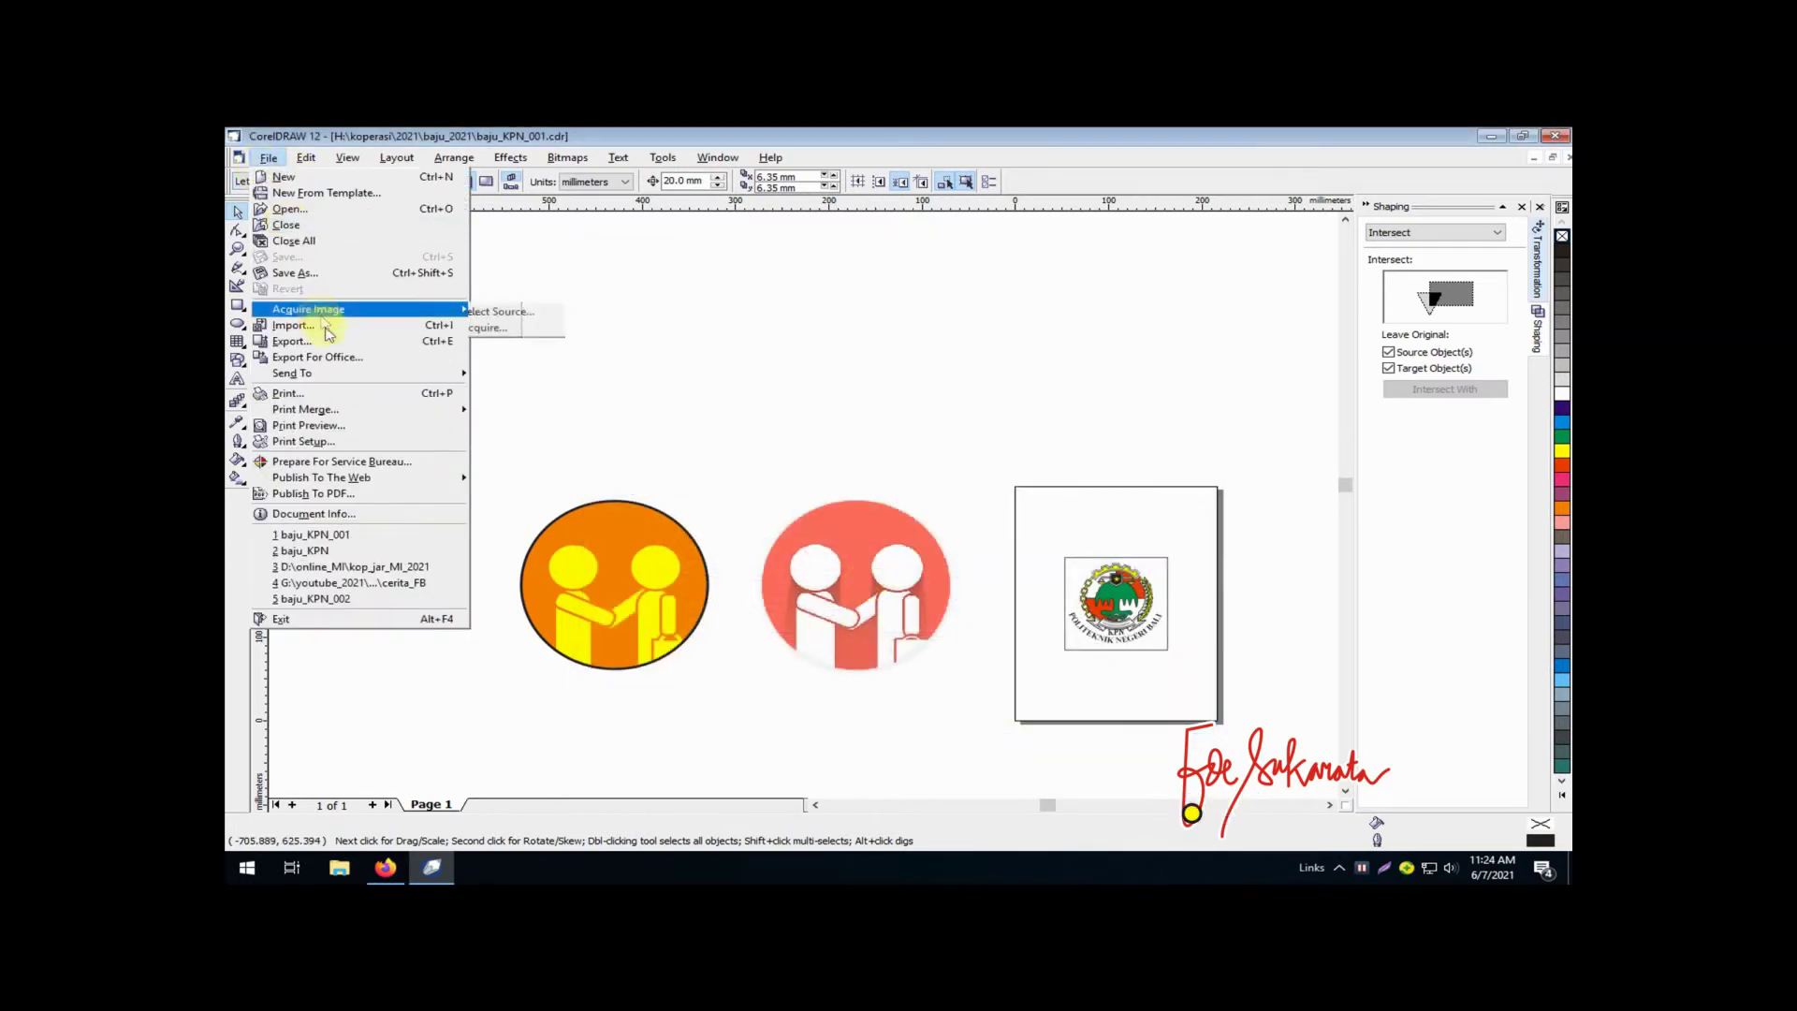
{"action": "left_click", "coordinate": [329, 328]}
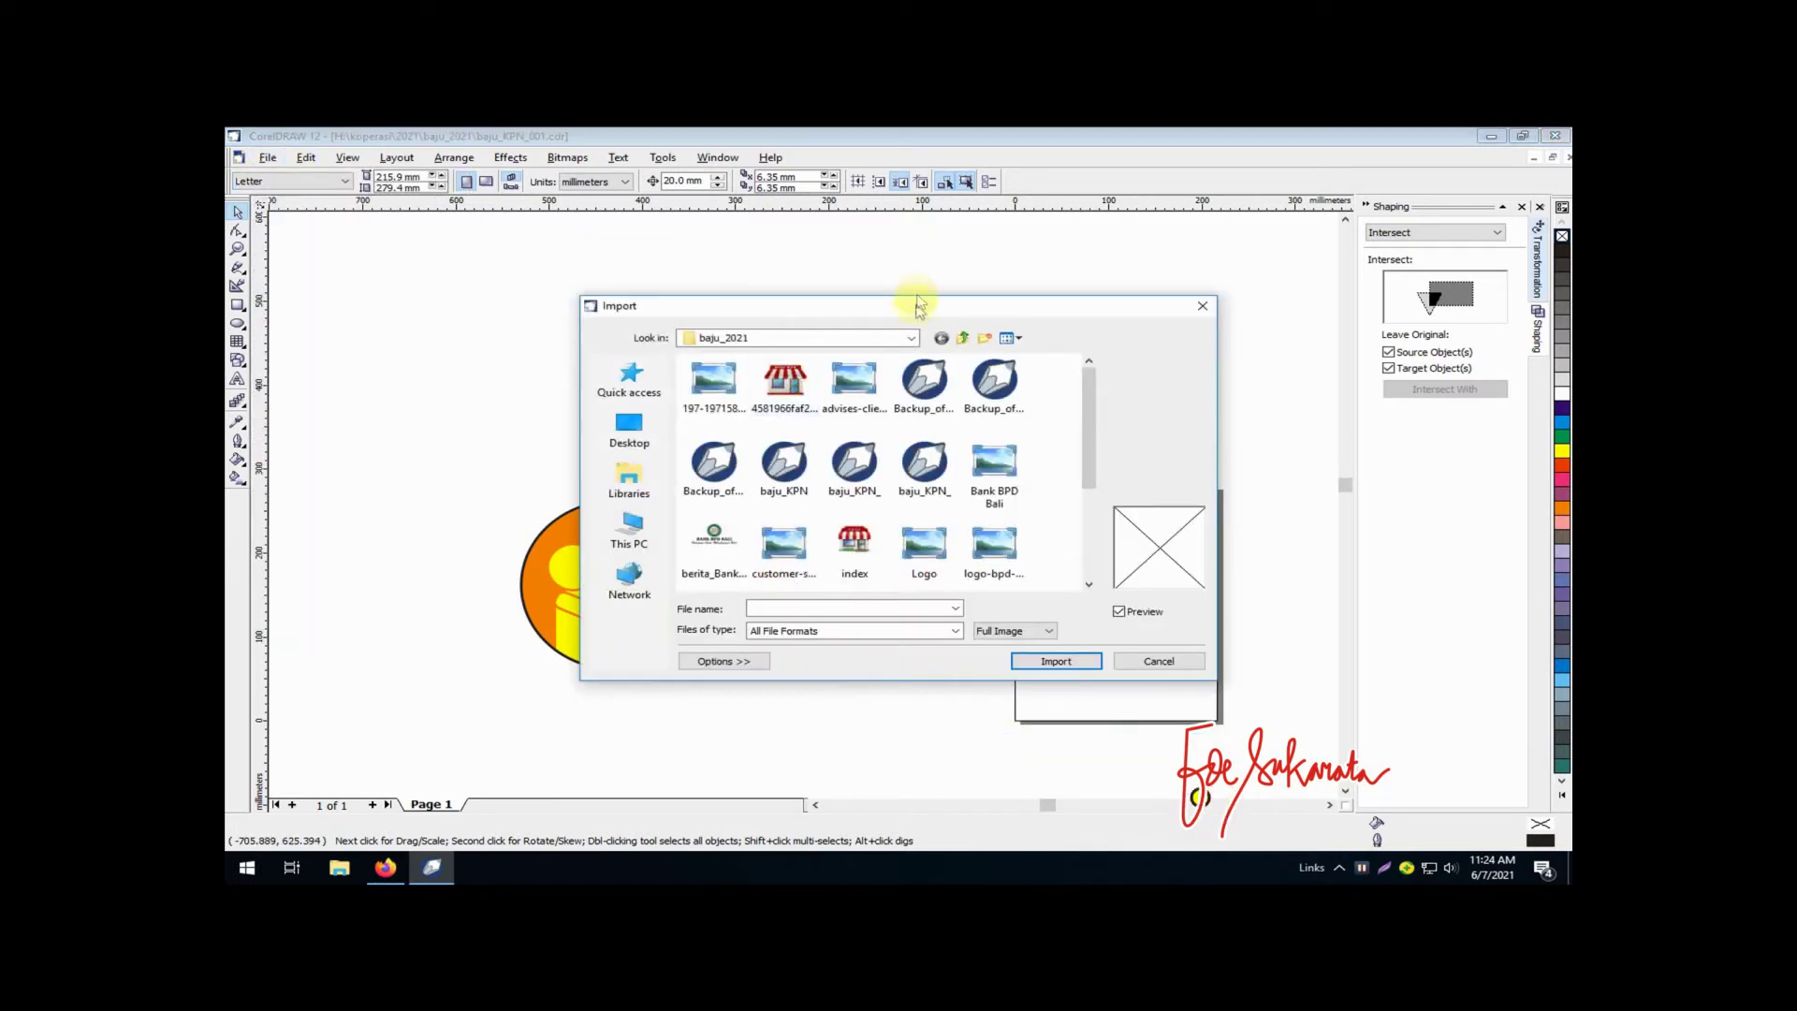
{"action": "left_click", "coordinate": [784, 382]}
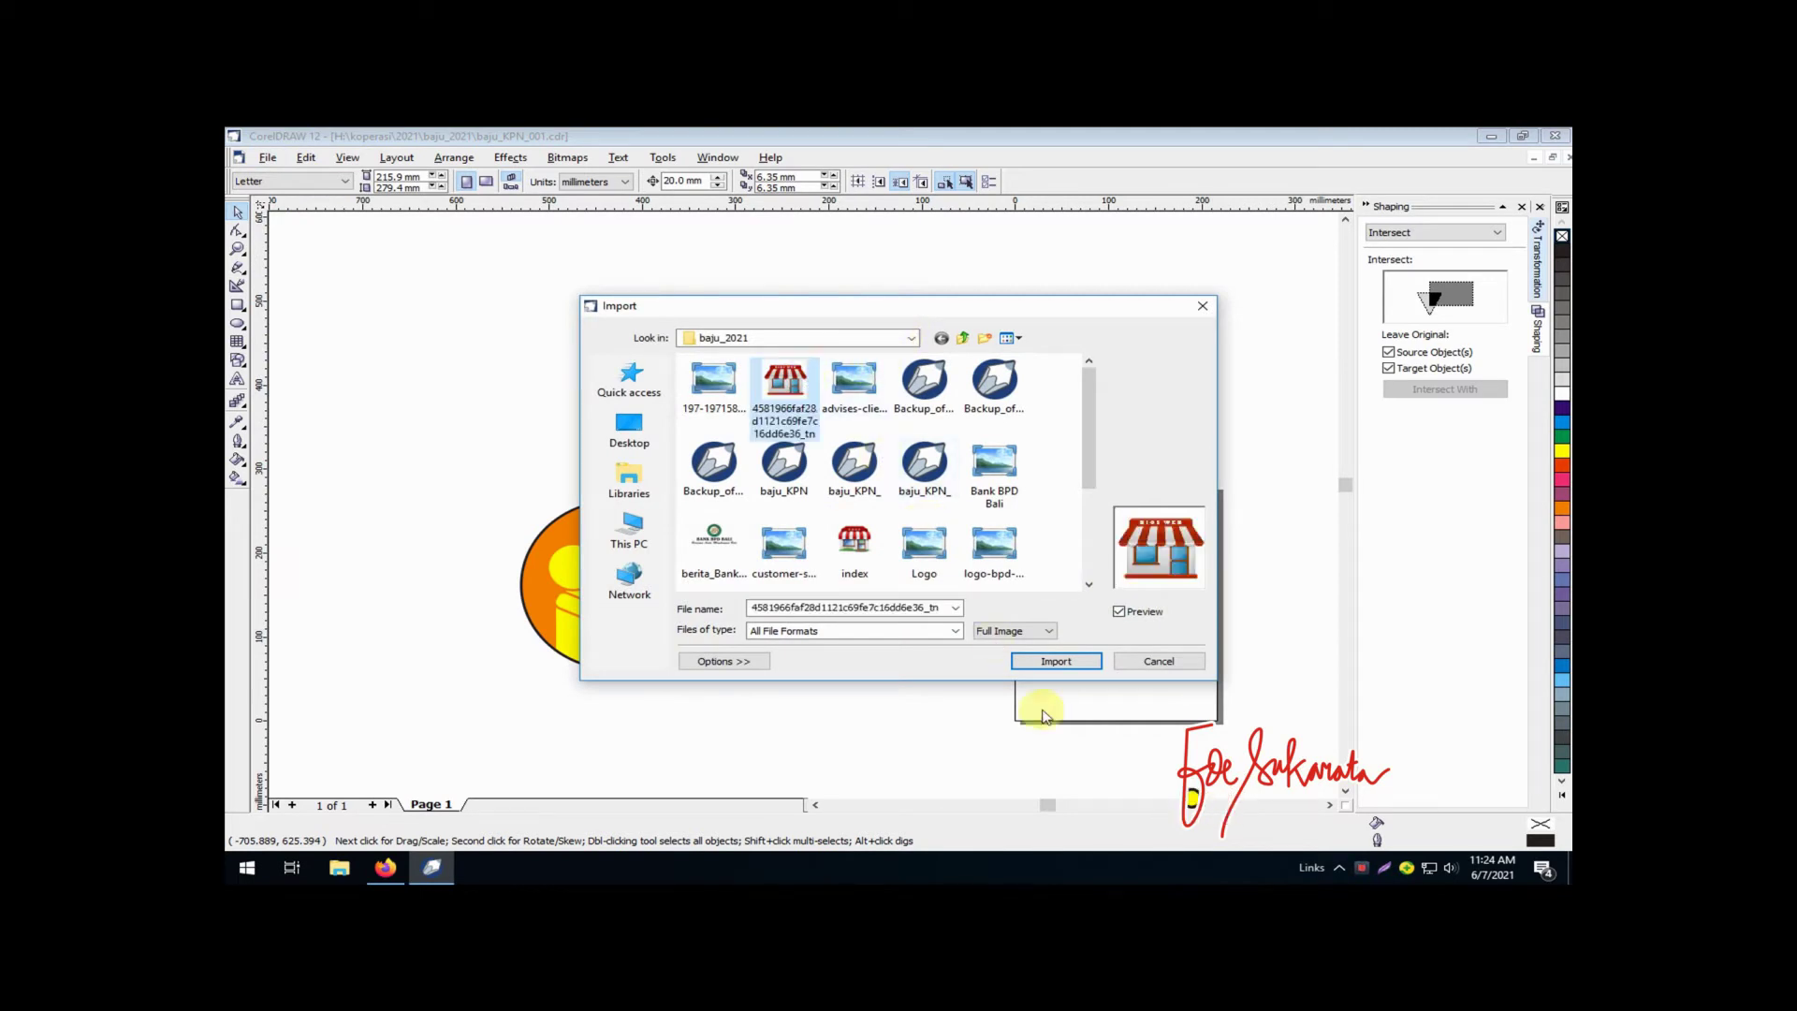
{"action": "left_click", "coordinate": [1052, 662]}
{"action": "left_click", "coordinate": [320, 323]}
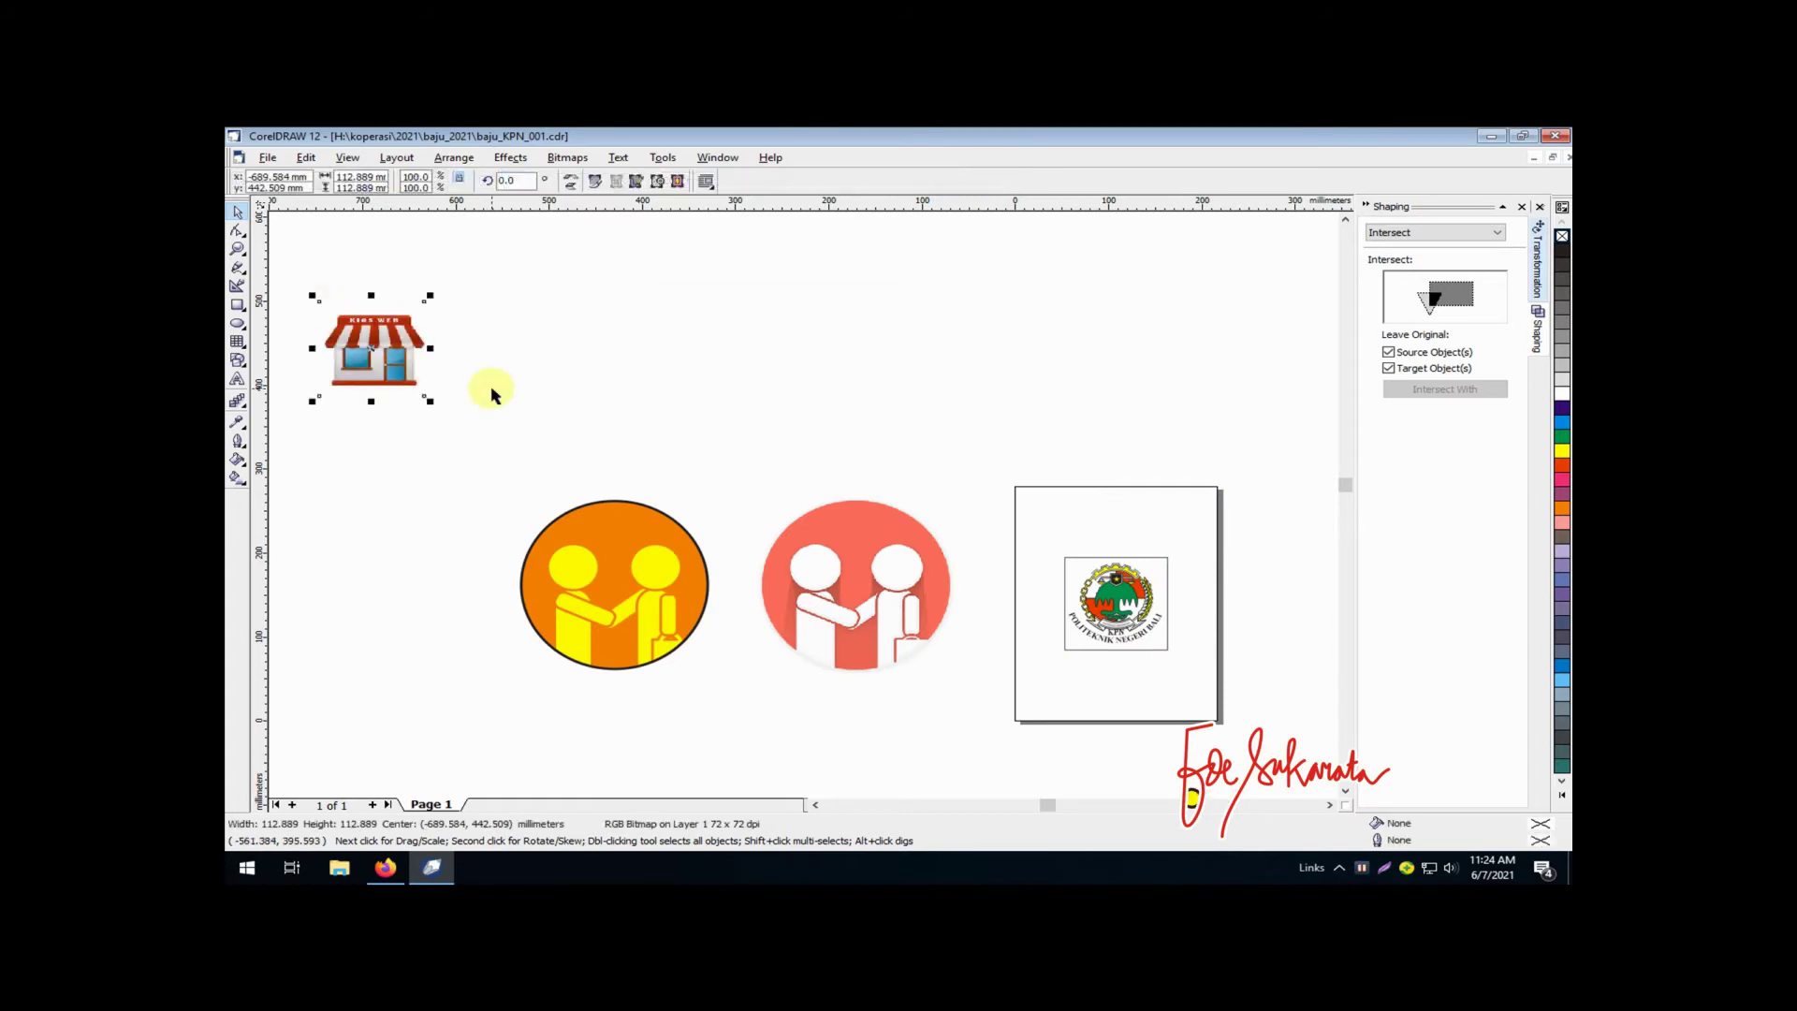
{"action": "left_click", "coordinate": [483, 512]}
Lock the imported KIOS WEB shop bitmap as a tracing reference
{"action": "left_click", "coordinate": [815, 805]}
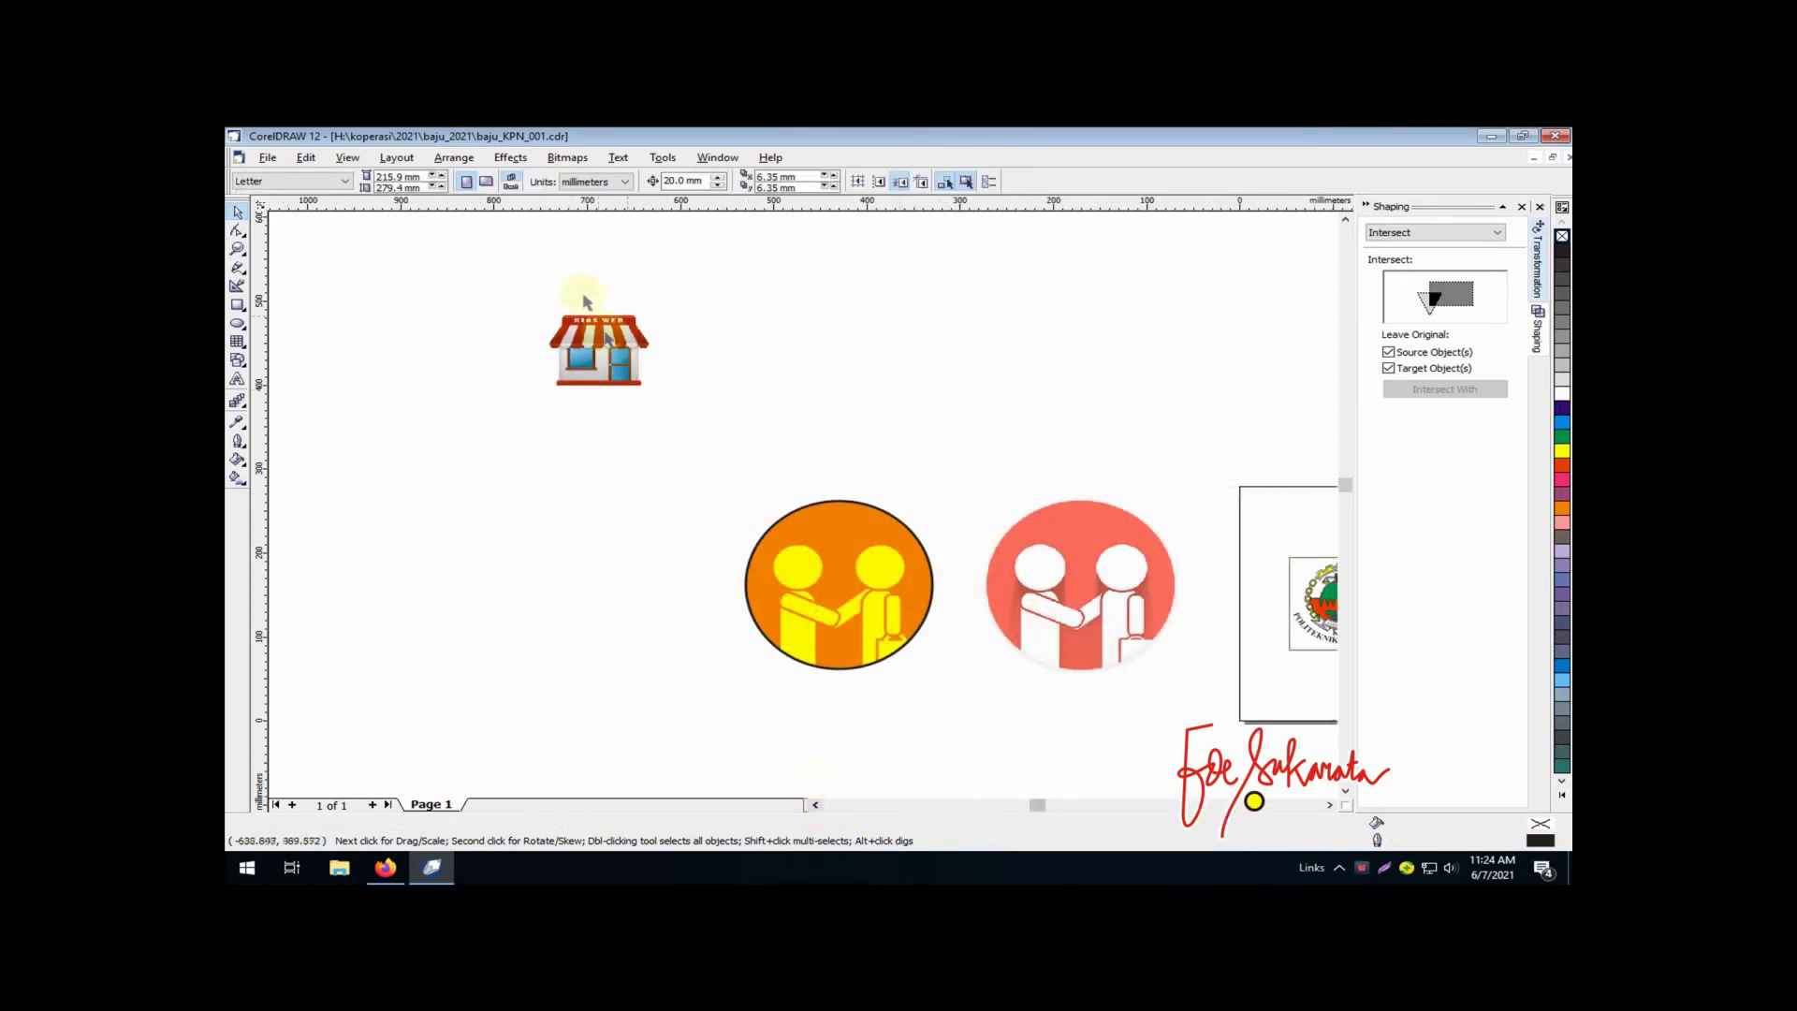
{"action": "key", "text": "F2"}
{"action": "left_click_drag", "start_coordinate": [511, 284], "coordinate": [722, 463]}
{"action": "left_click", "coordinate": [729, 394]}
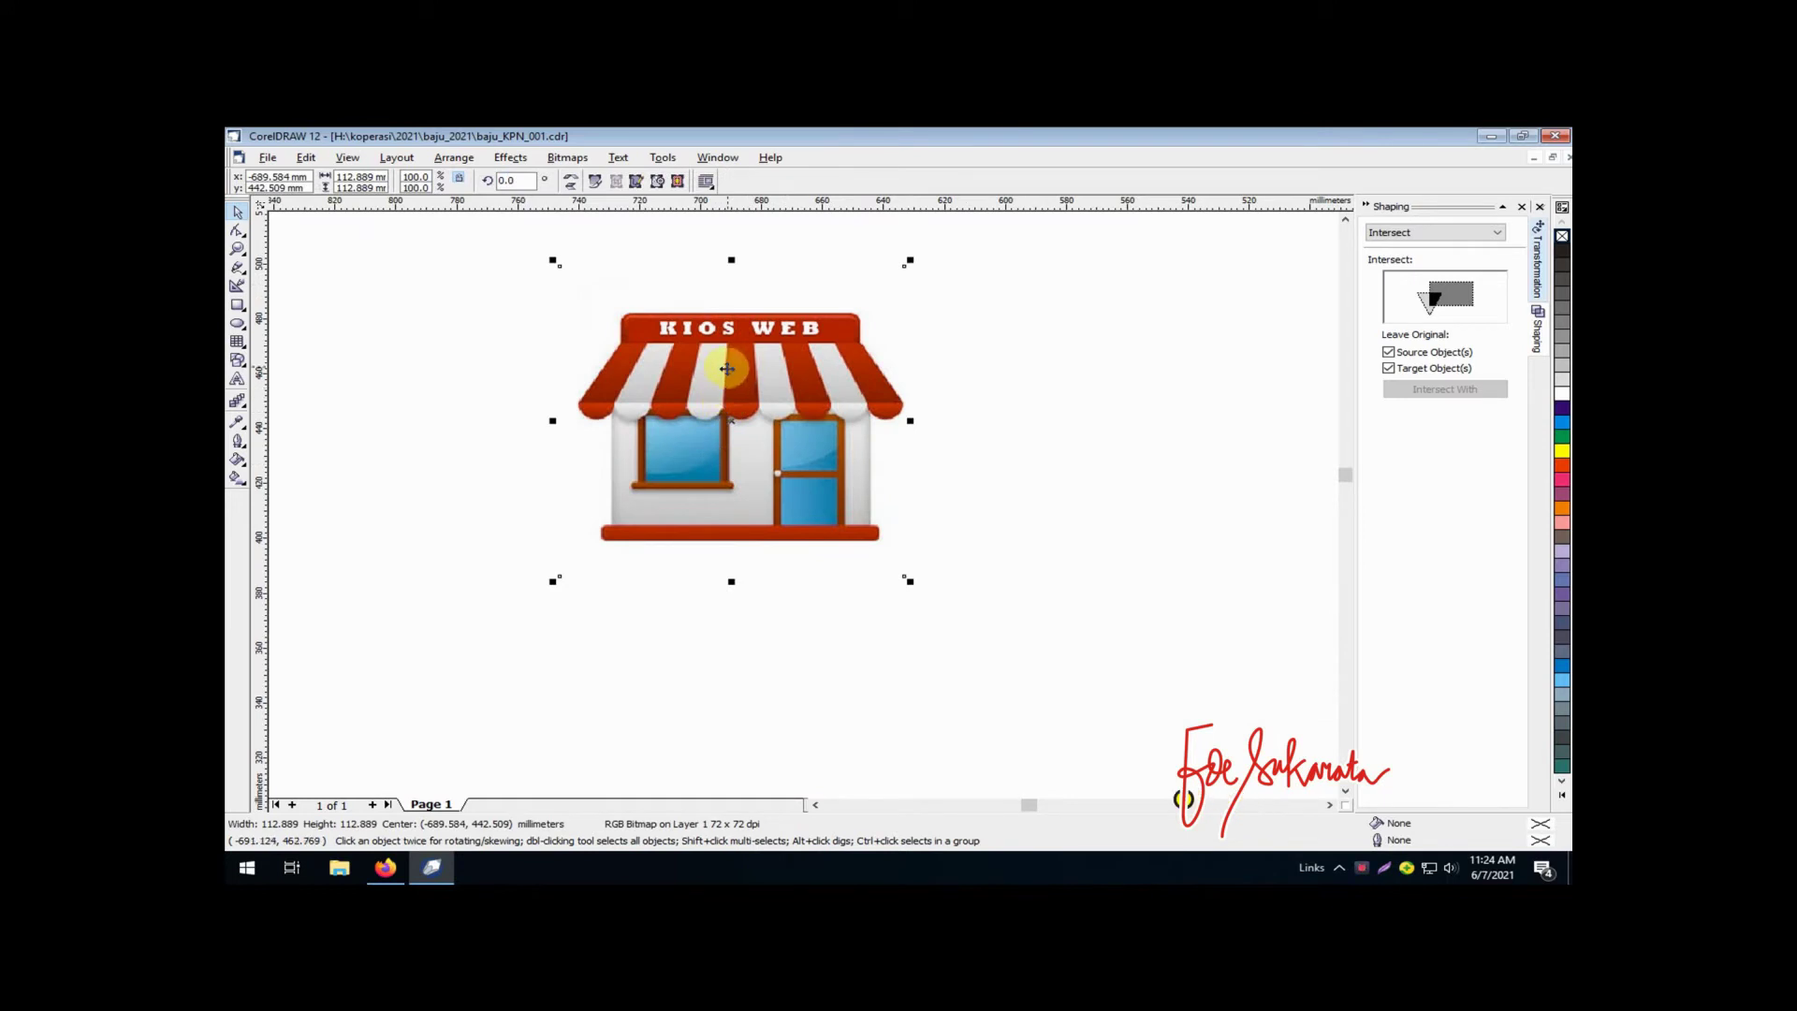
{"action": "right_click", "coordinate": [726, 368]}
{"action": "left_click", "coordinate": [842, 523]}
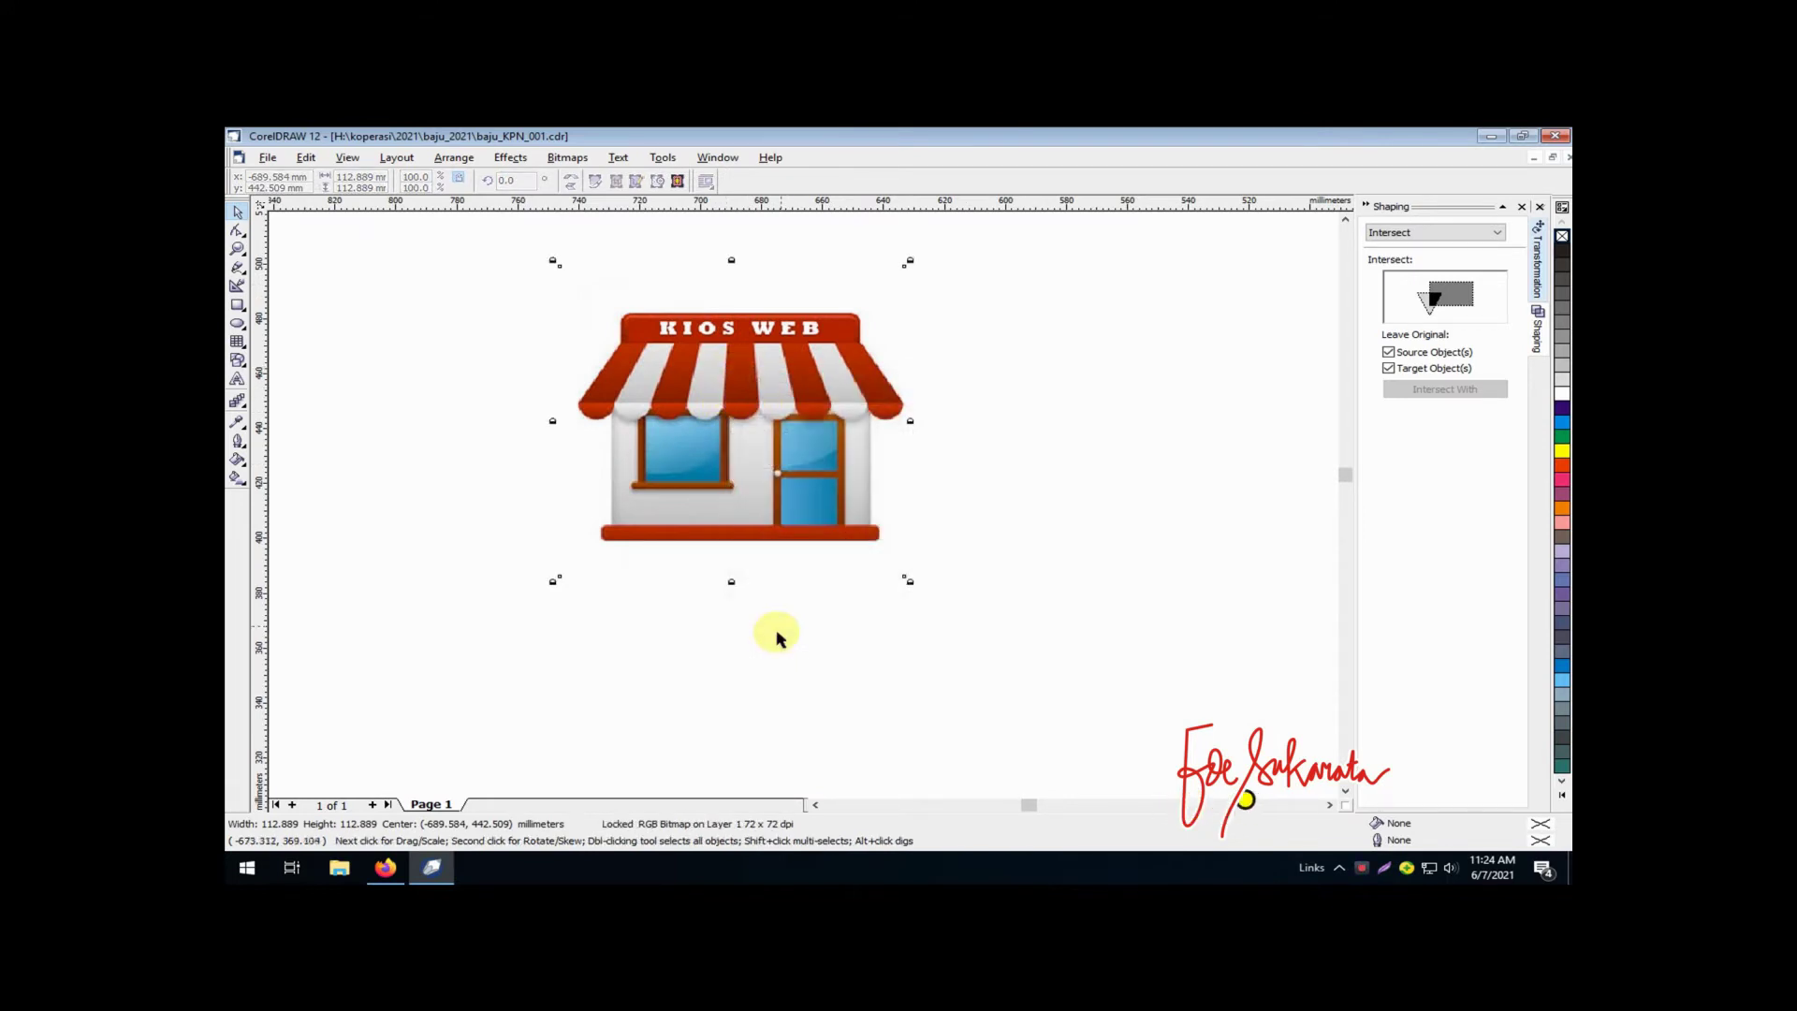
{"action": "left_click", "coordinate": [374, 366]}
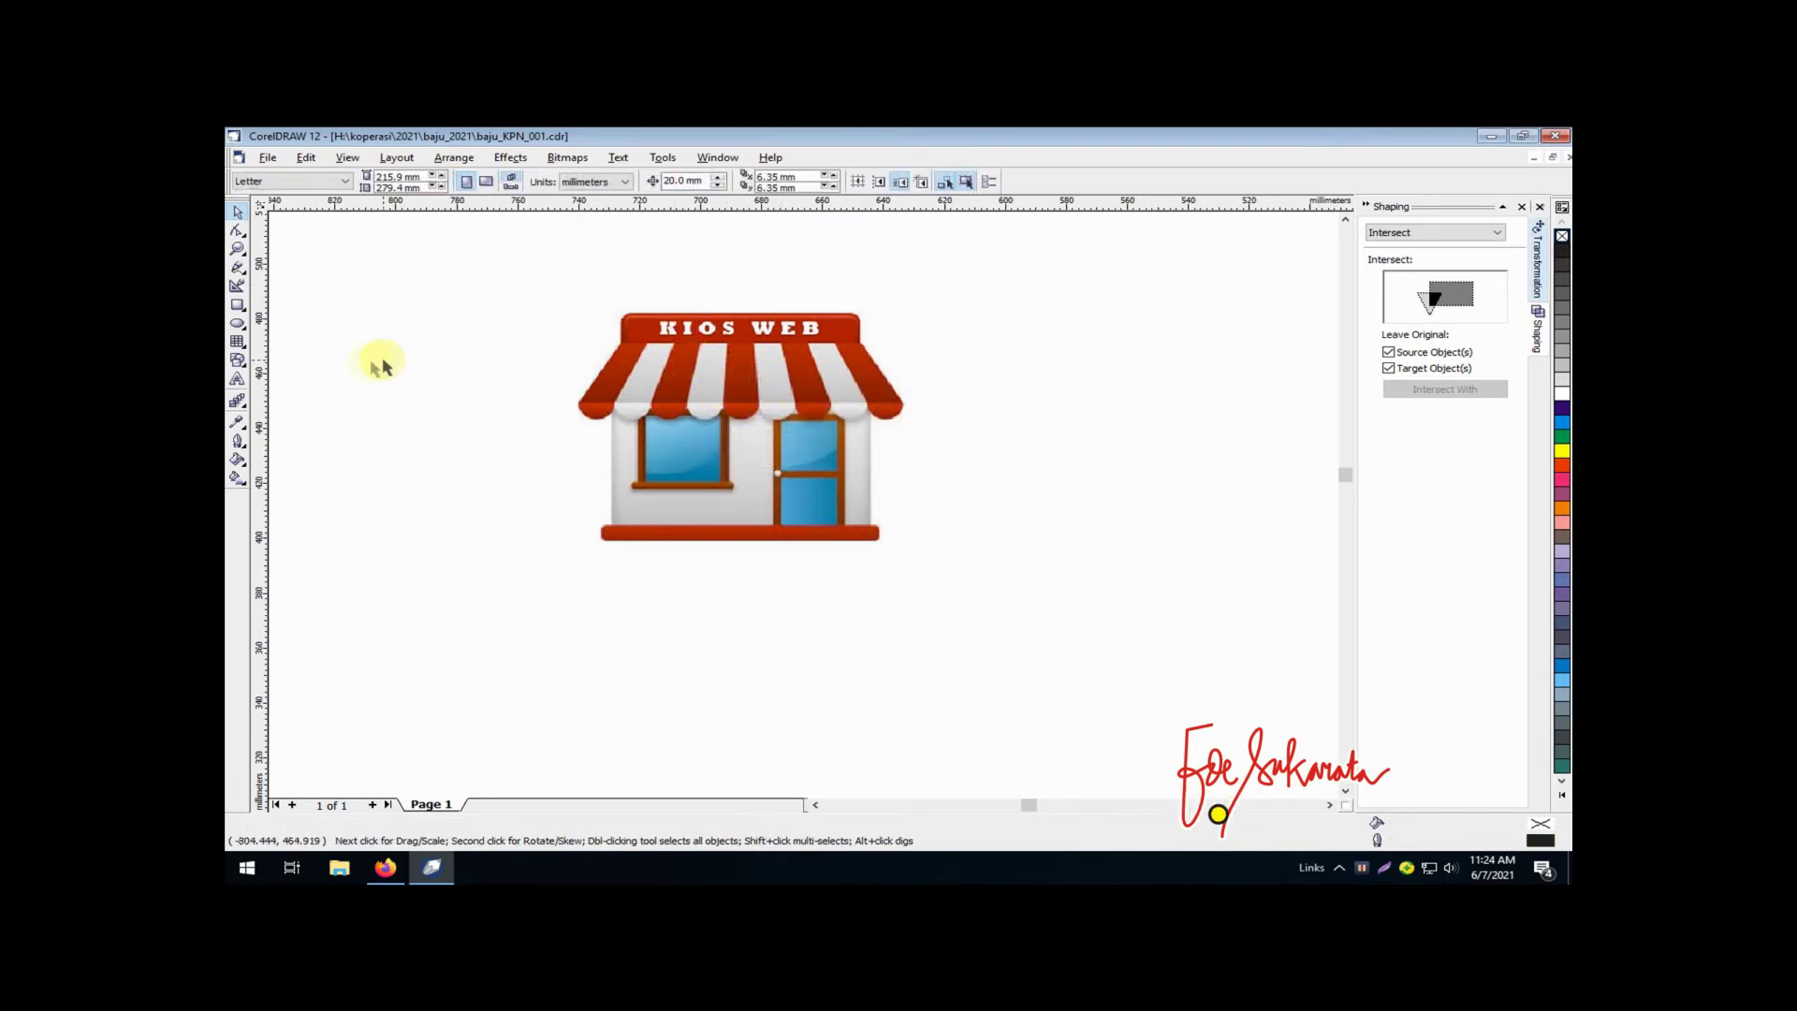
Draw a rectangle about 28 mm high over the shop's striped awning and set its width to 108 mm
{"action": "left_click", "coordinate": [237, 307]}
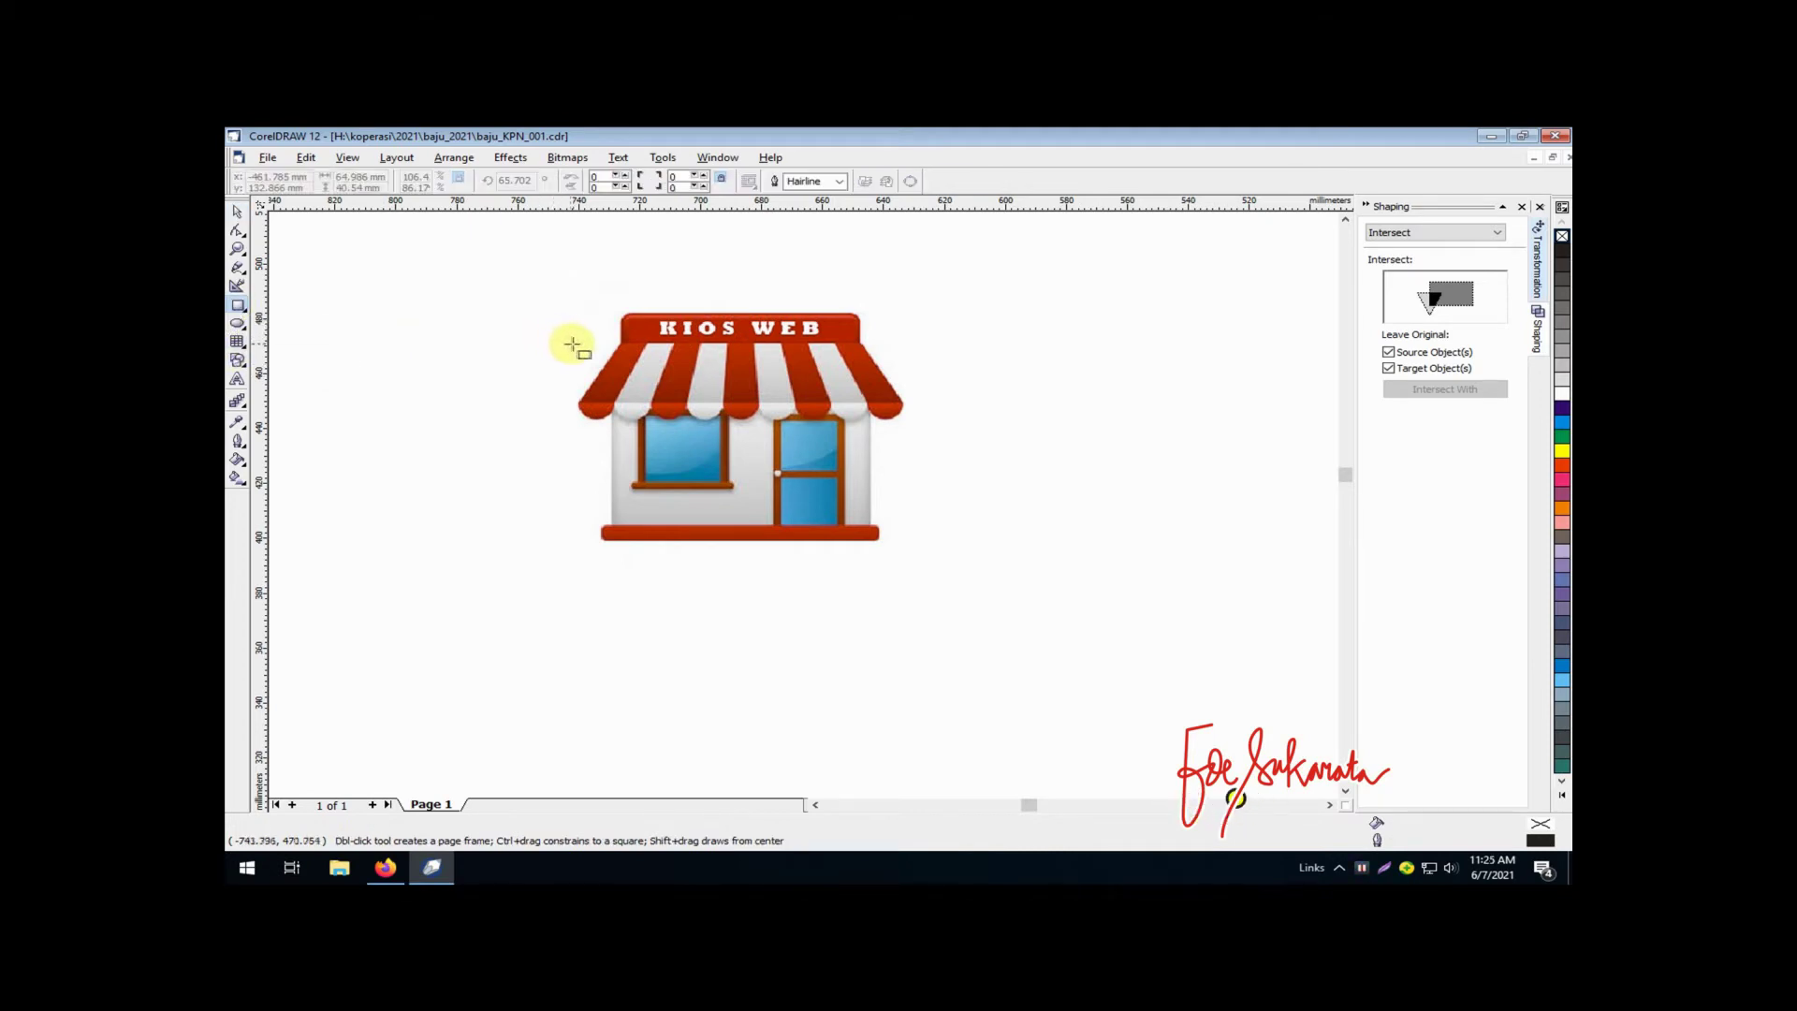
{"action": "left_click_drag", "start_coordinate": [573, 344], "coordinate": [903, 422]}
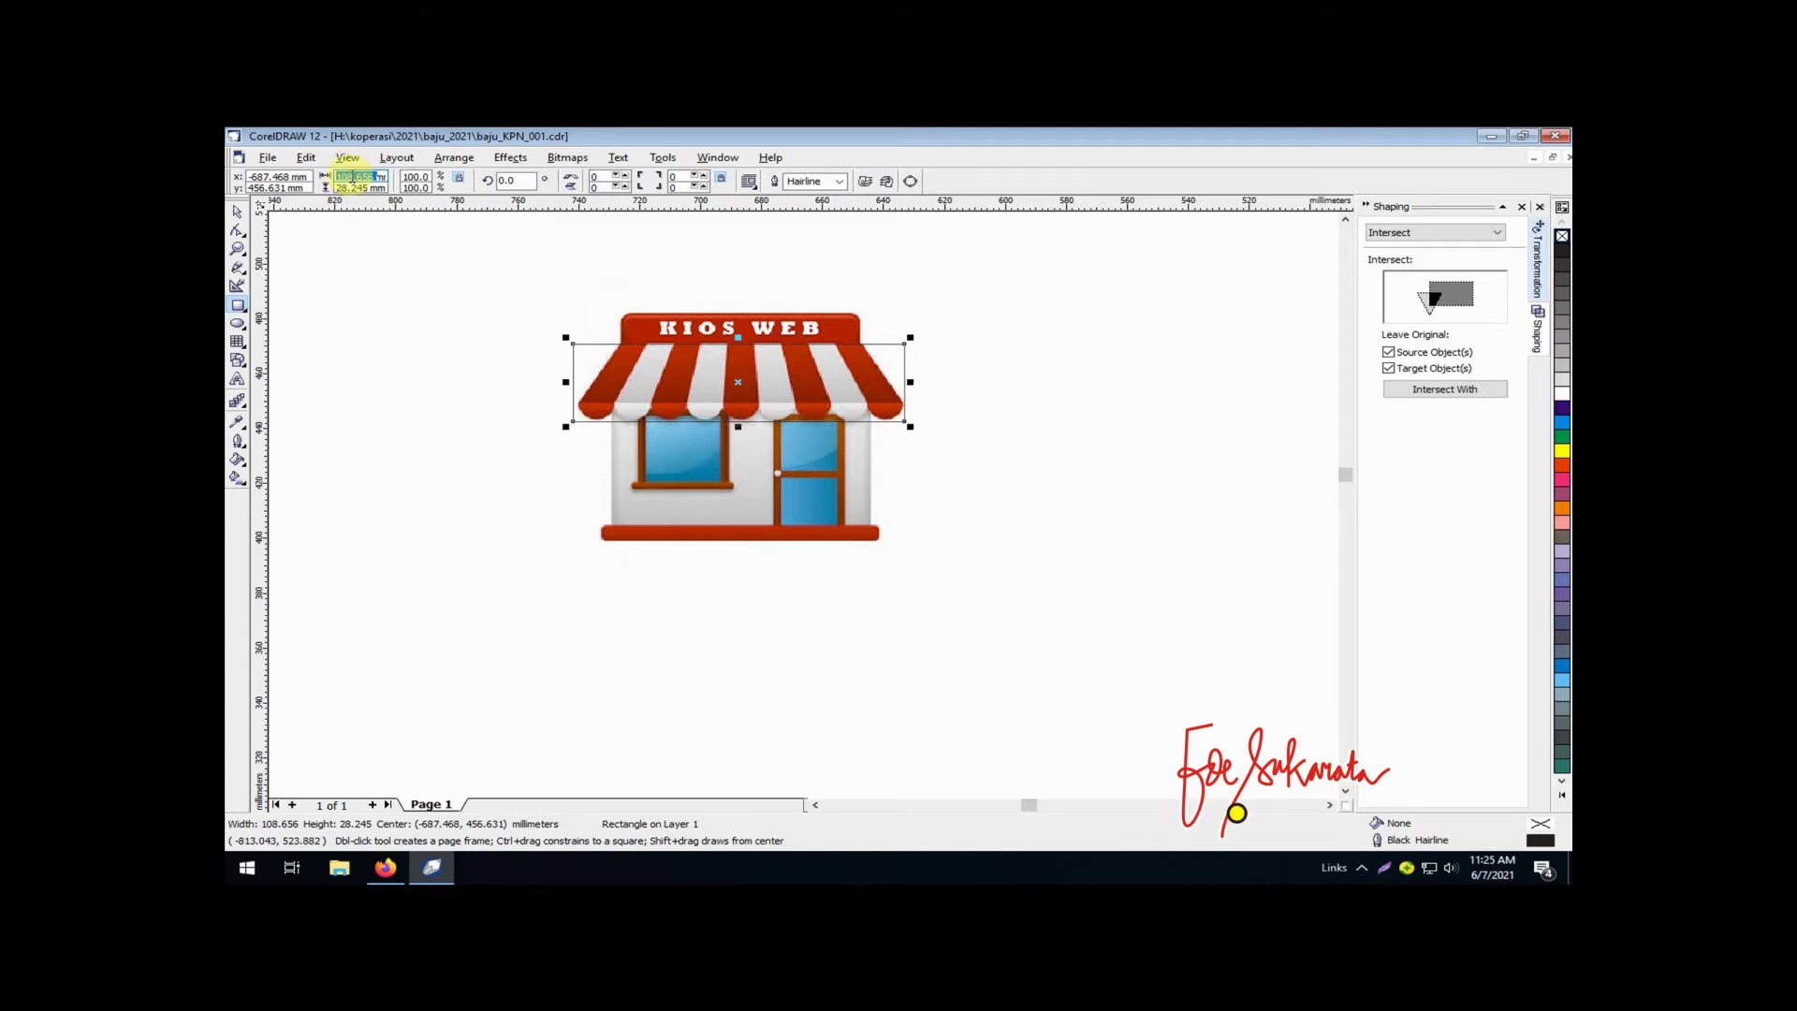
{"action": "type", "text": "1"}
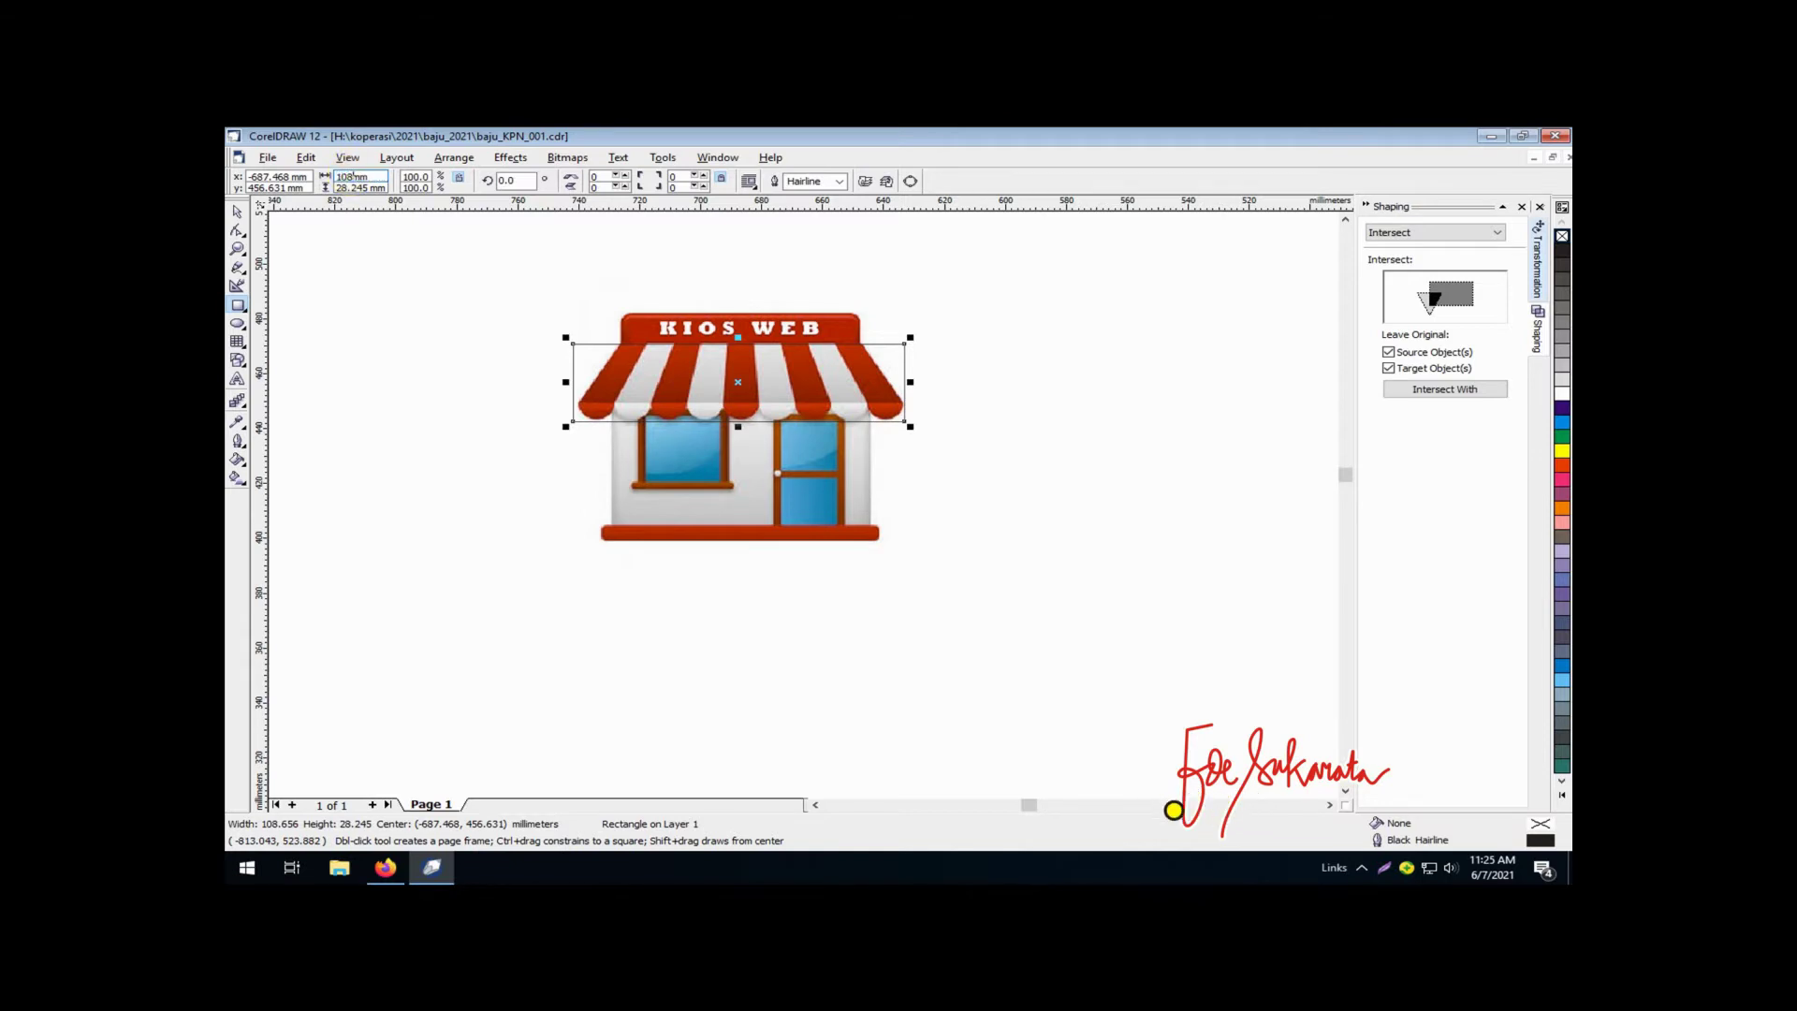
{"action": "key", "text": "Return"}
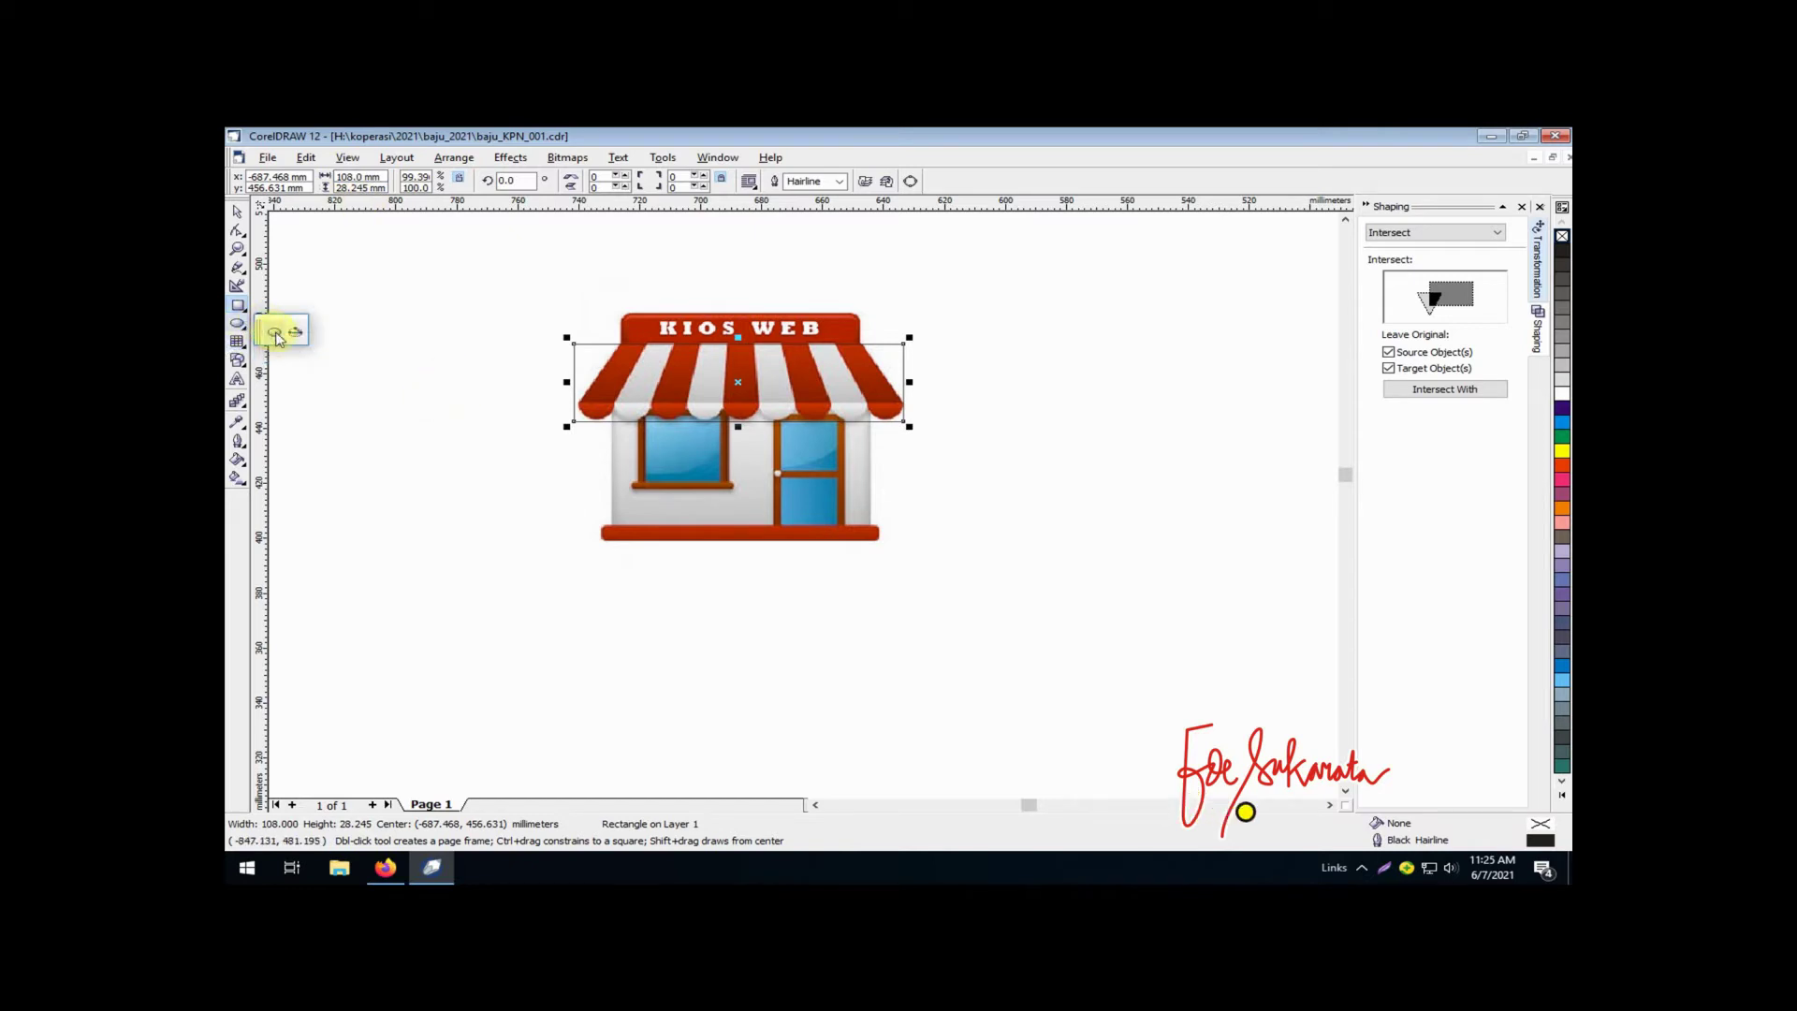
Draw an elliptical arc about 12.6 by 12 mm beside the shop and set its angles to 180 and 0 degrees
{"action": "left_click", "coordinate": [237, 323]}
{"action": "left_click_drag", "start_coordinate": [451, 387], "coordinate": [490, 418]}
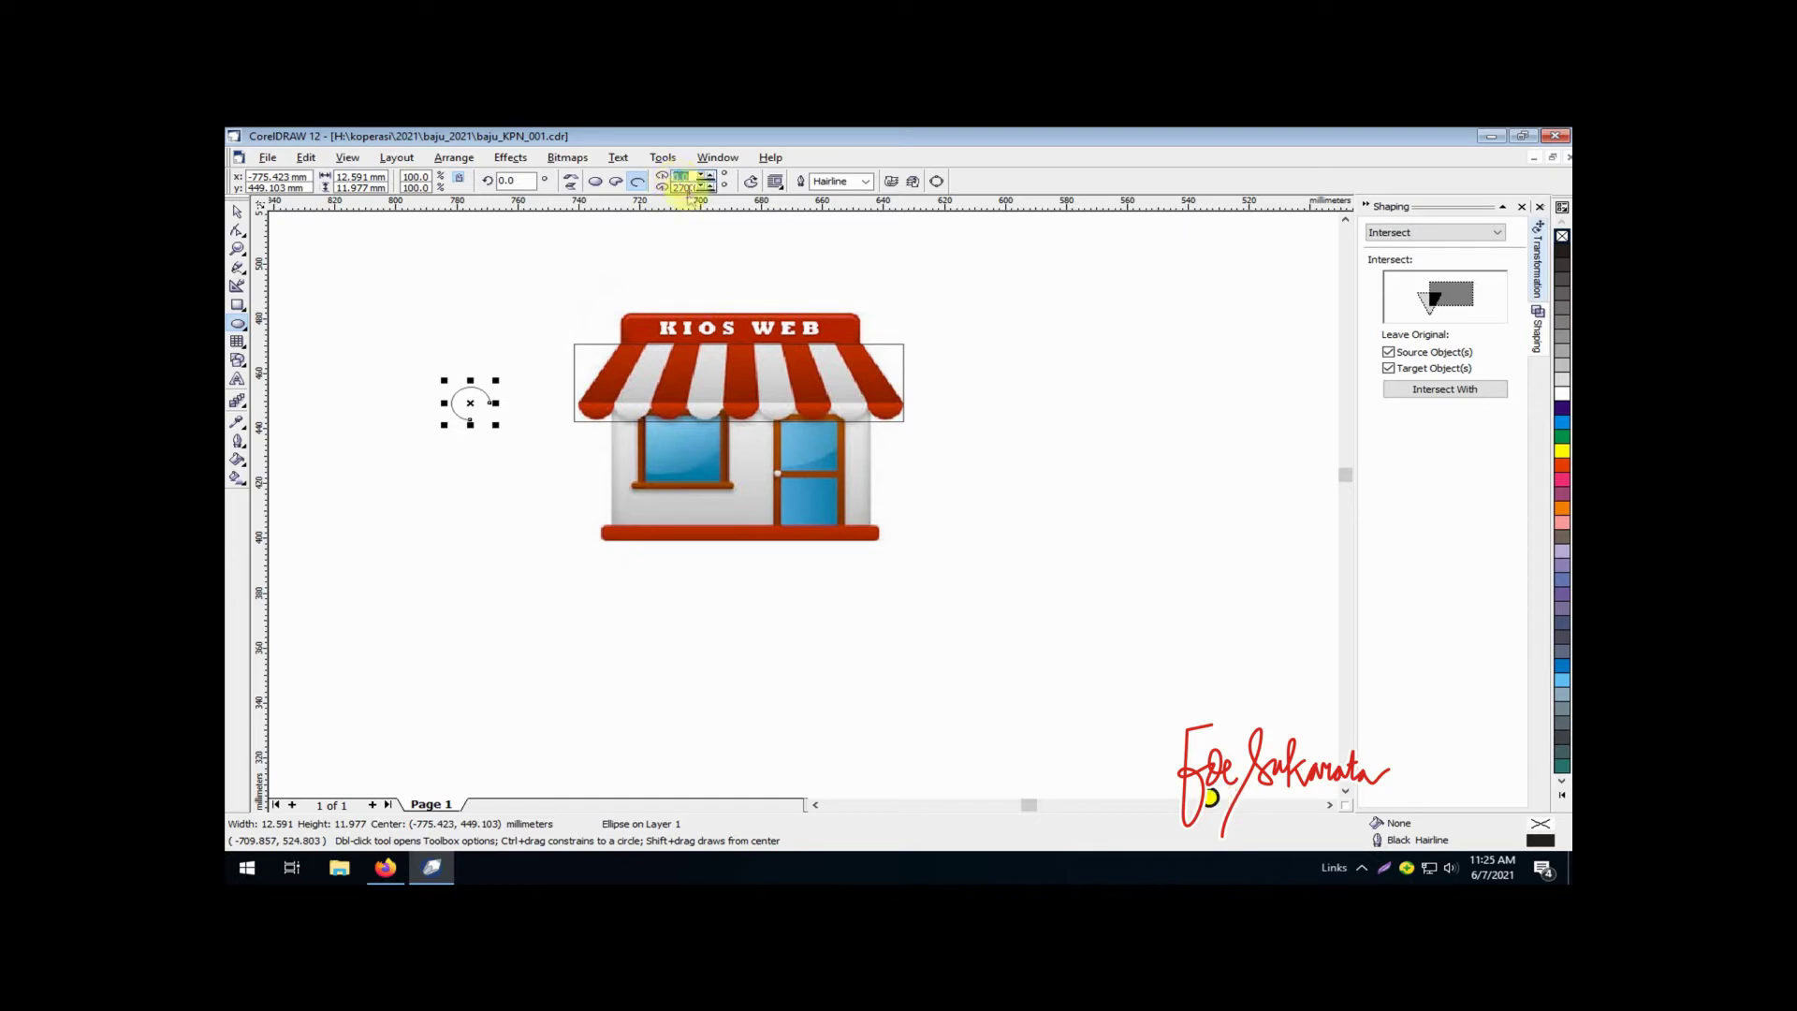
{"action": "type", "text": "180"}
{"action": "key", "text": "Tab"}
{"action": "key", "text": "Return"}
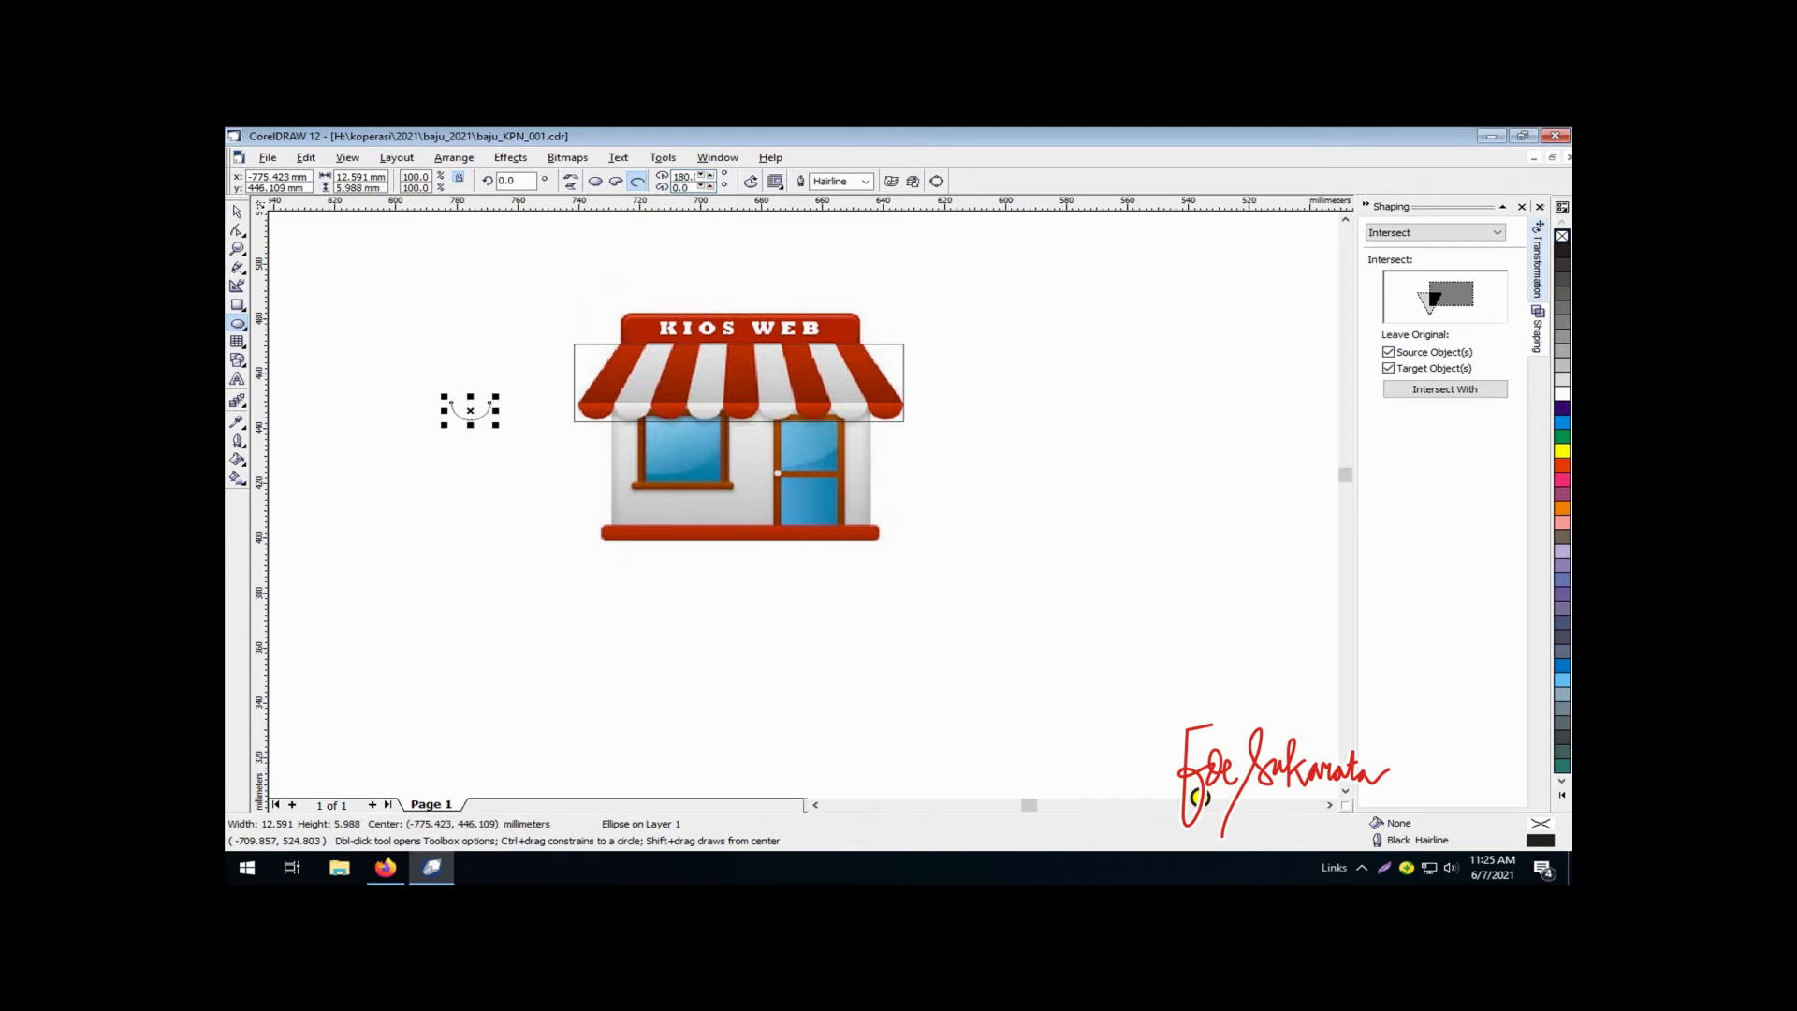
{"action": "left_click", "coordinate": [238, 211]}
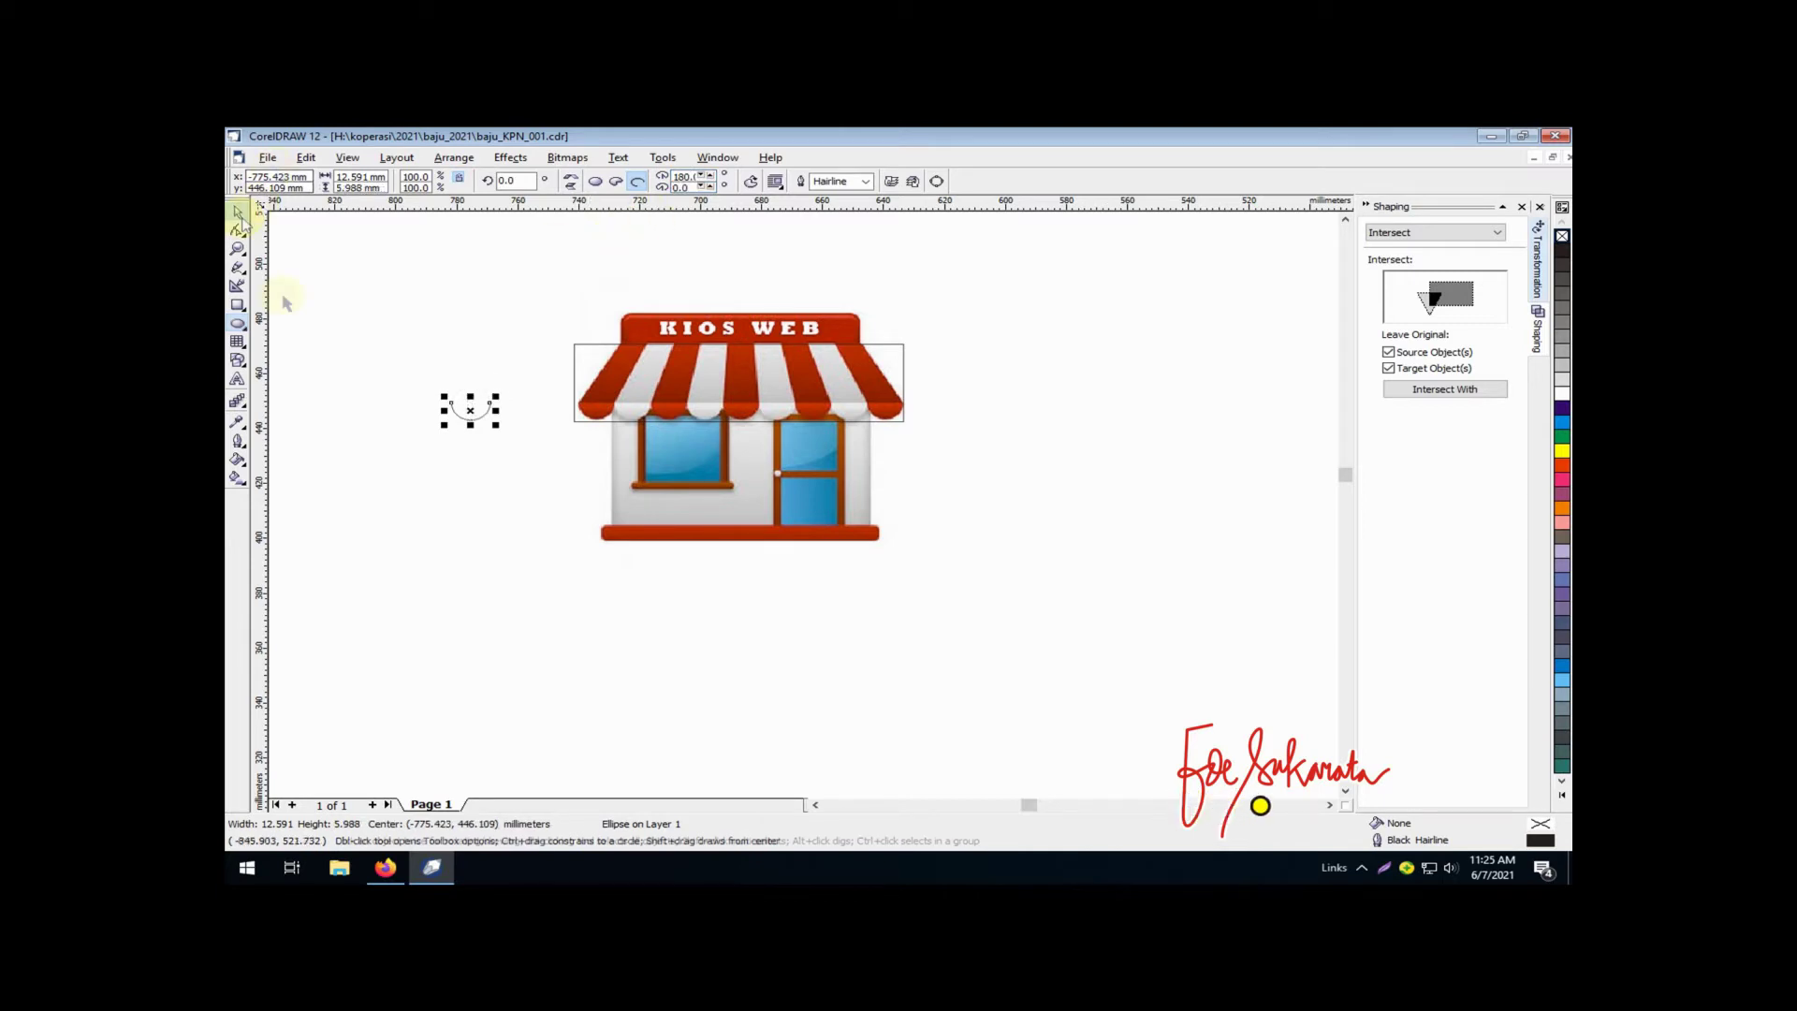
{"action": "left_click", "coordinate": [422, 468]}
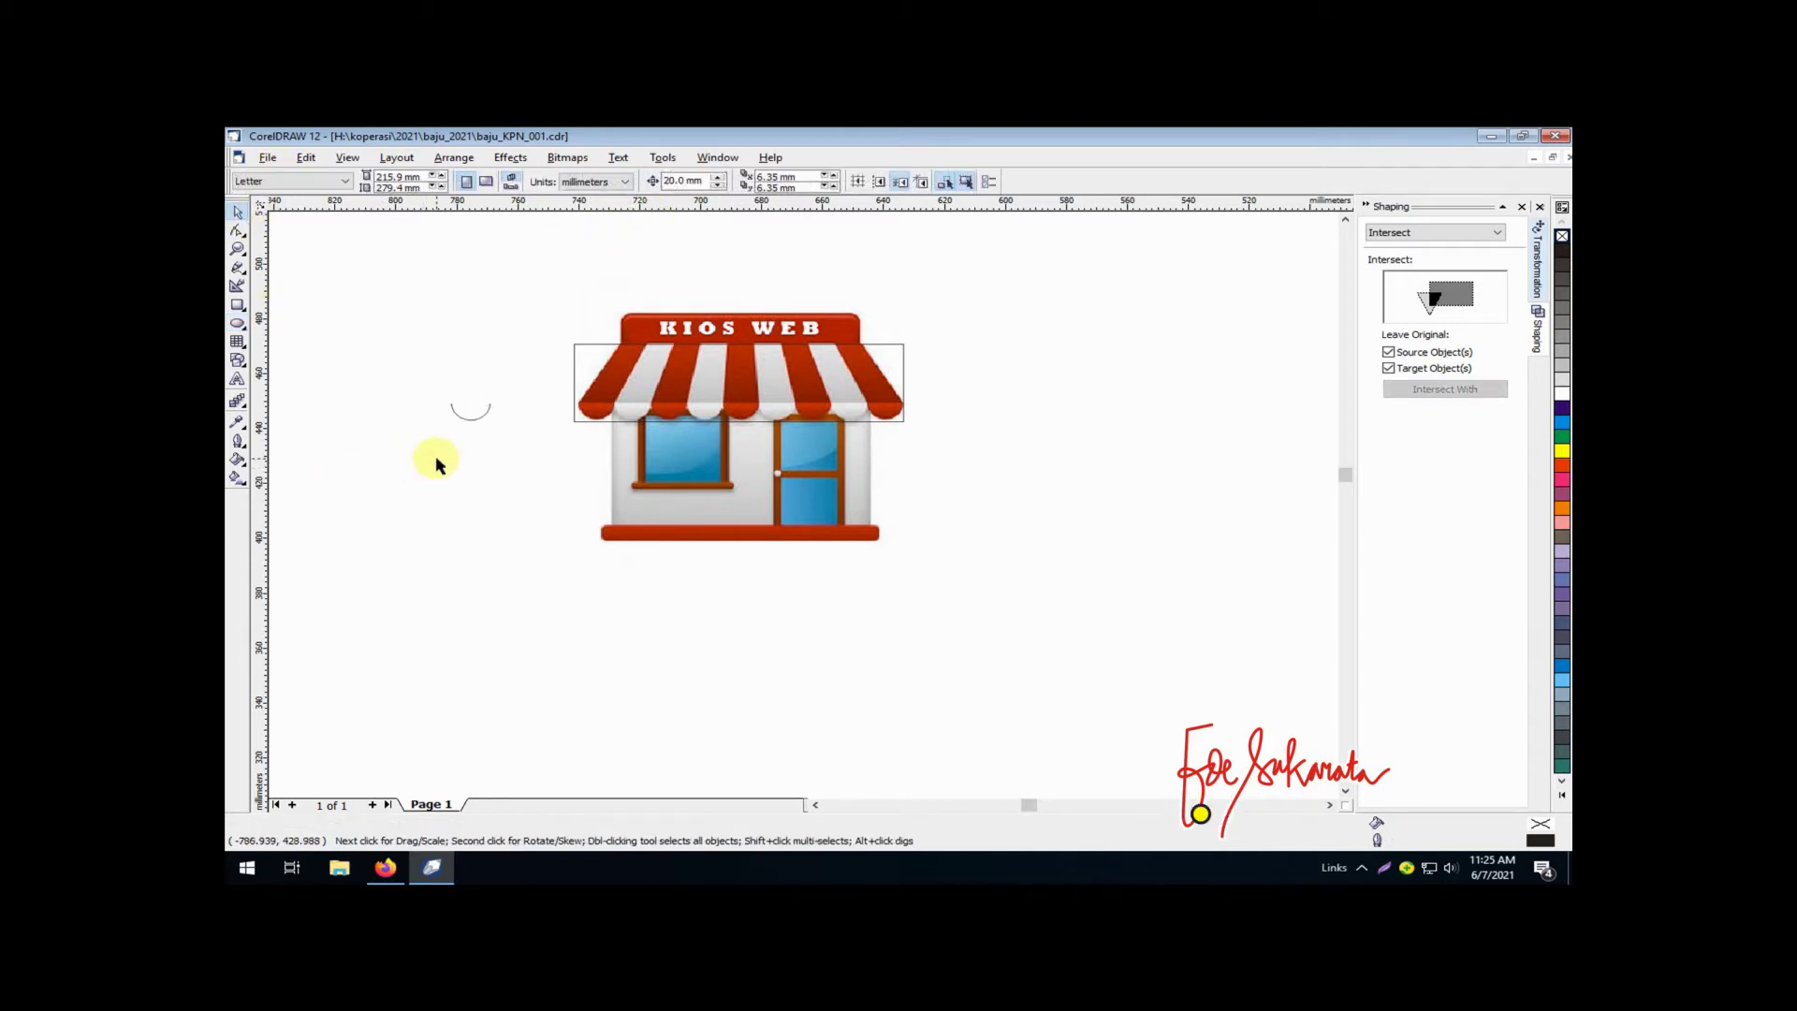
Move the half-circle arc onto the shop, just below the left end of the awning
{"action": "key", "text": "F2"}
{"action": "left_click_drag", "start_coordinate": [440, 318], "coordinate": [950, 481]}
{"action": "left_click", "coordinate": [337, 512]}
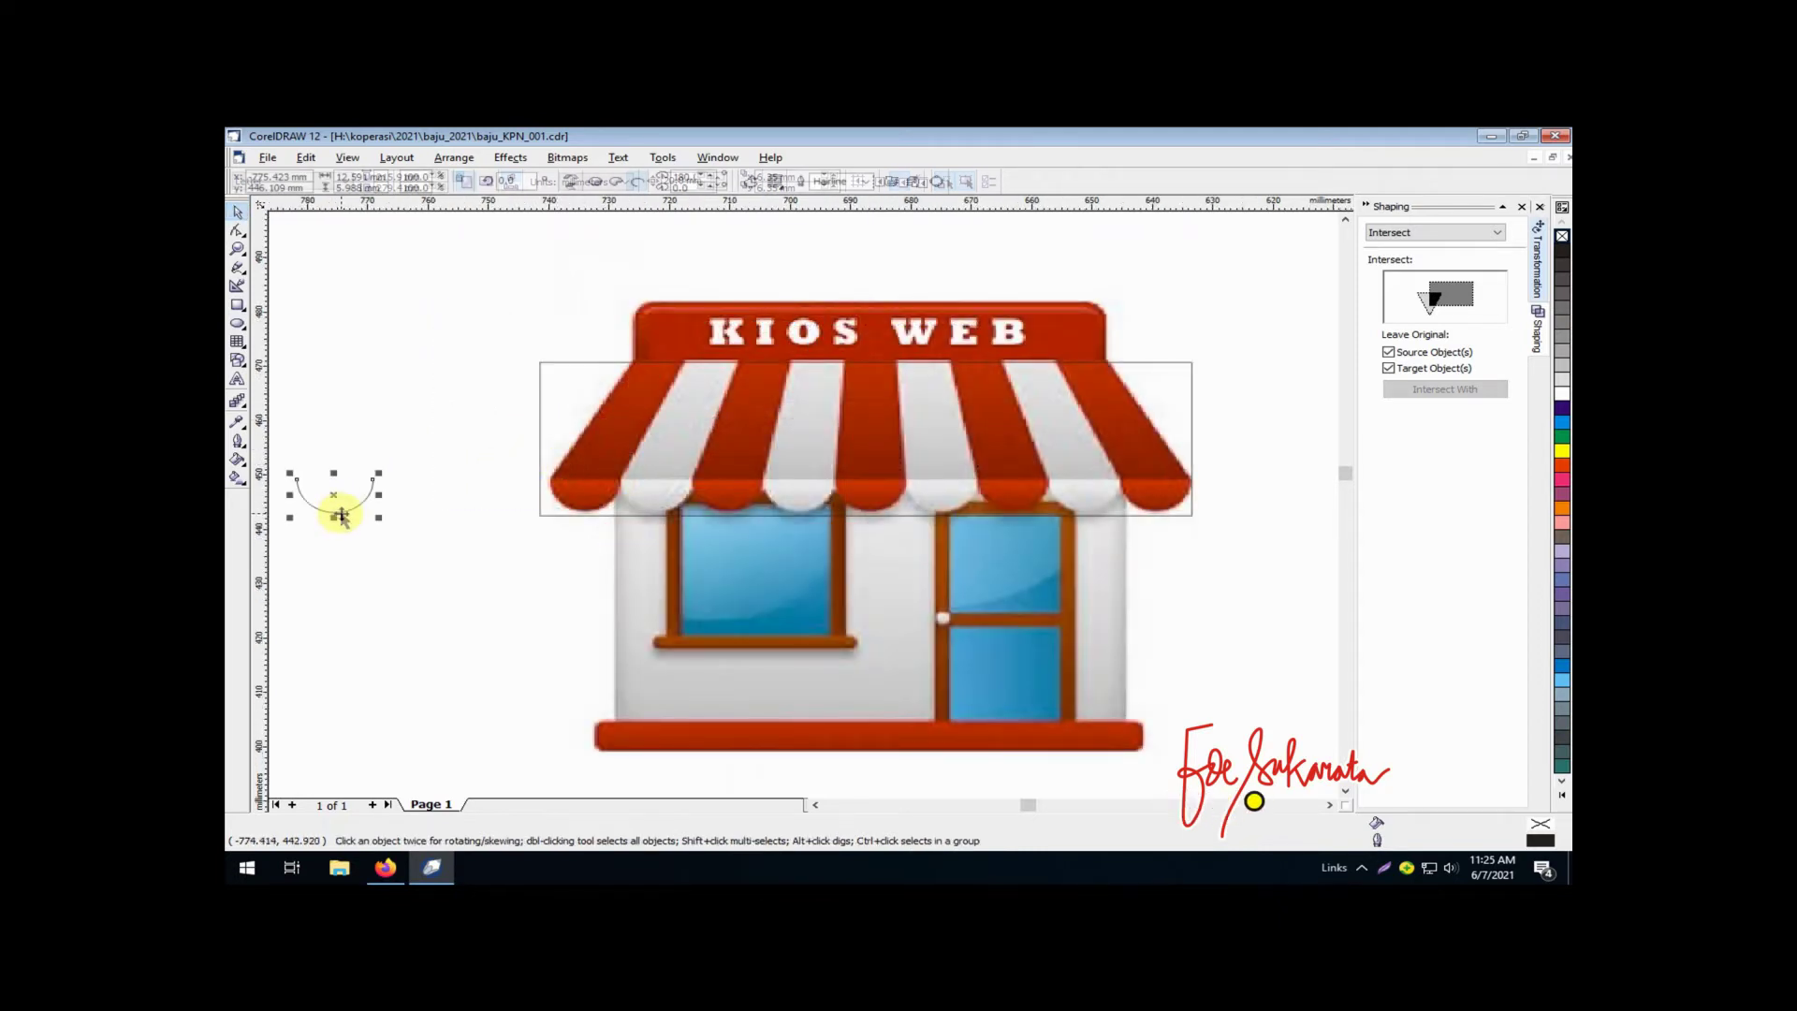
{"action": "left_click_drag", "start_coordinate": [334, 493], "coordinate": [618, 573]}
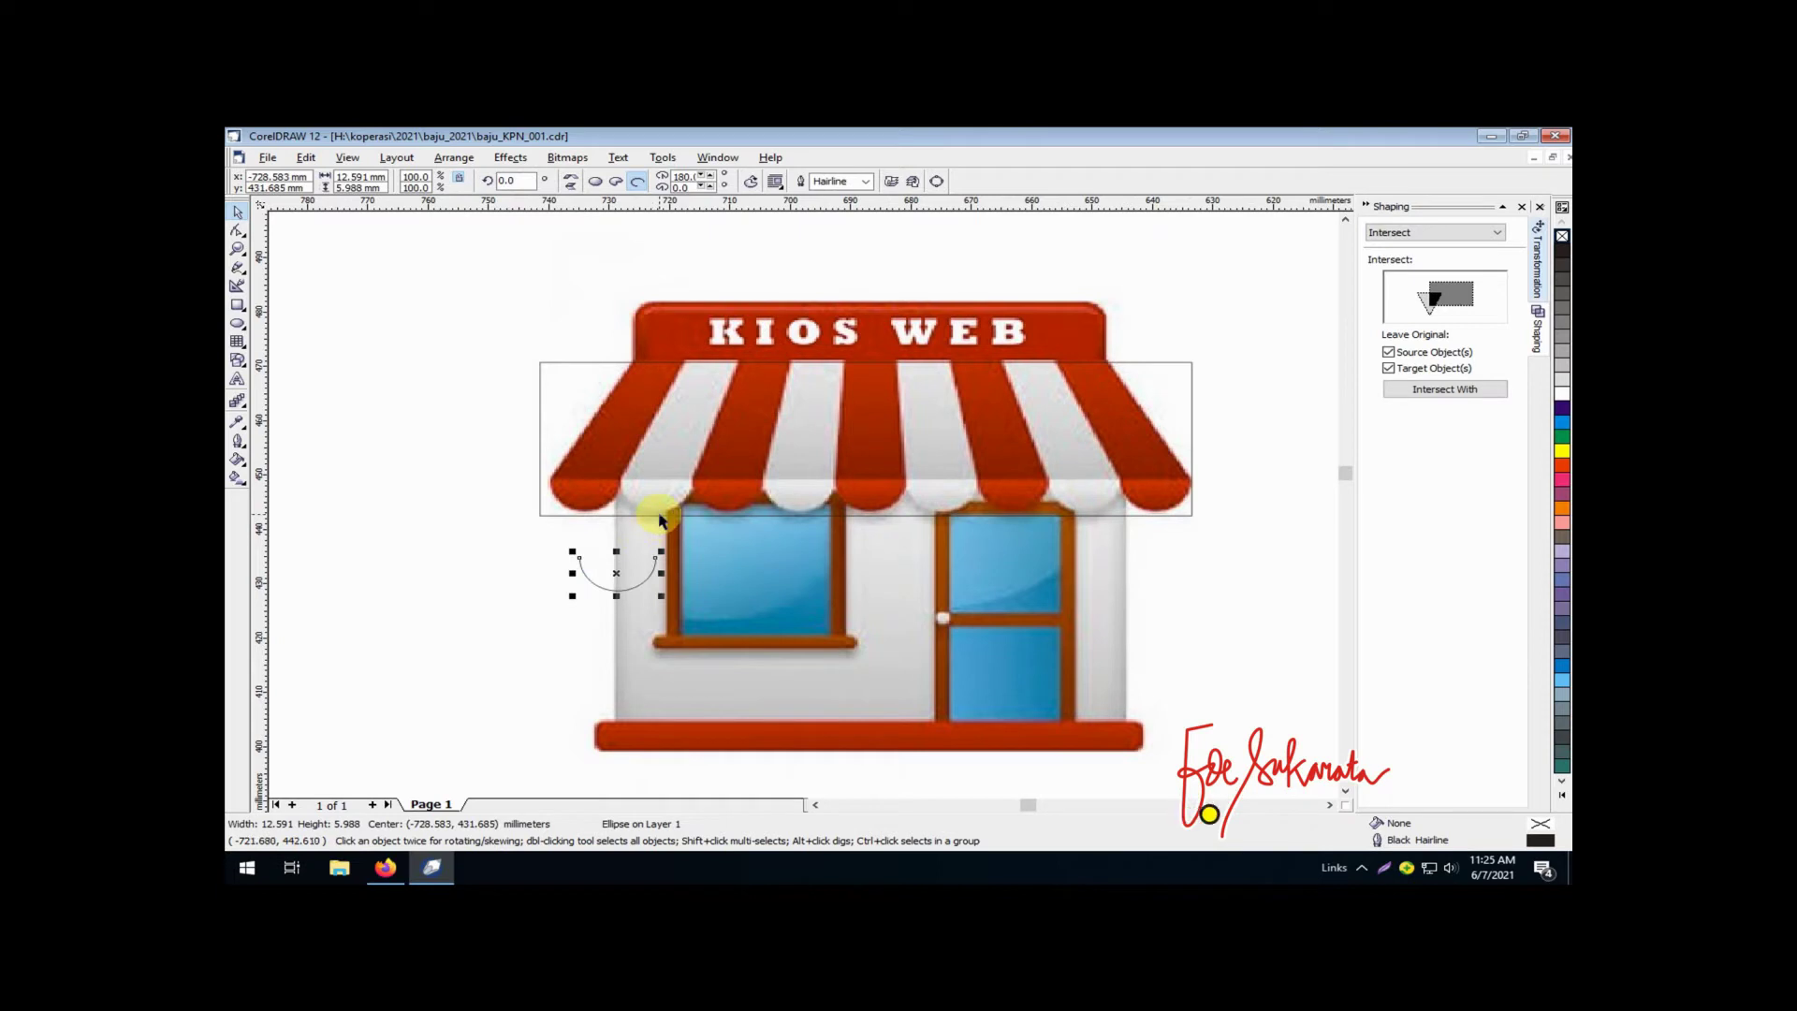
Raise the awning rectangle's lower edge to the top of the scallops, making it about 21.3 mm high
{"action": "left_click", "coordinate": [711, 515]}
{"action": "left_click_drag", "start_coordinate": [863, 517], "coordinate": [866, 483]}
{"action": "left_click", "coordinate": [590, 575]}
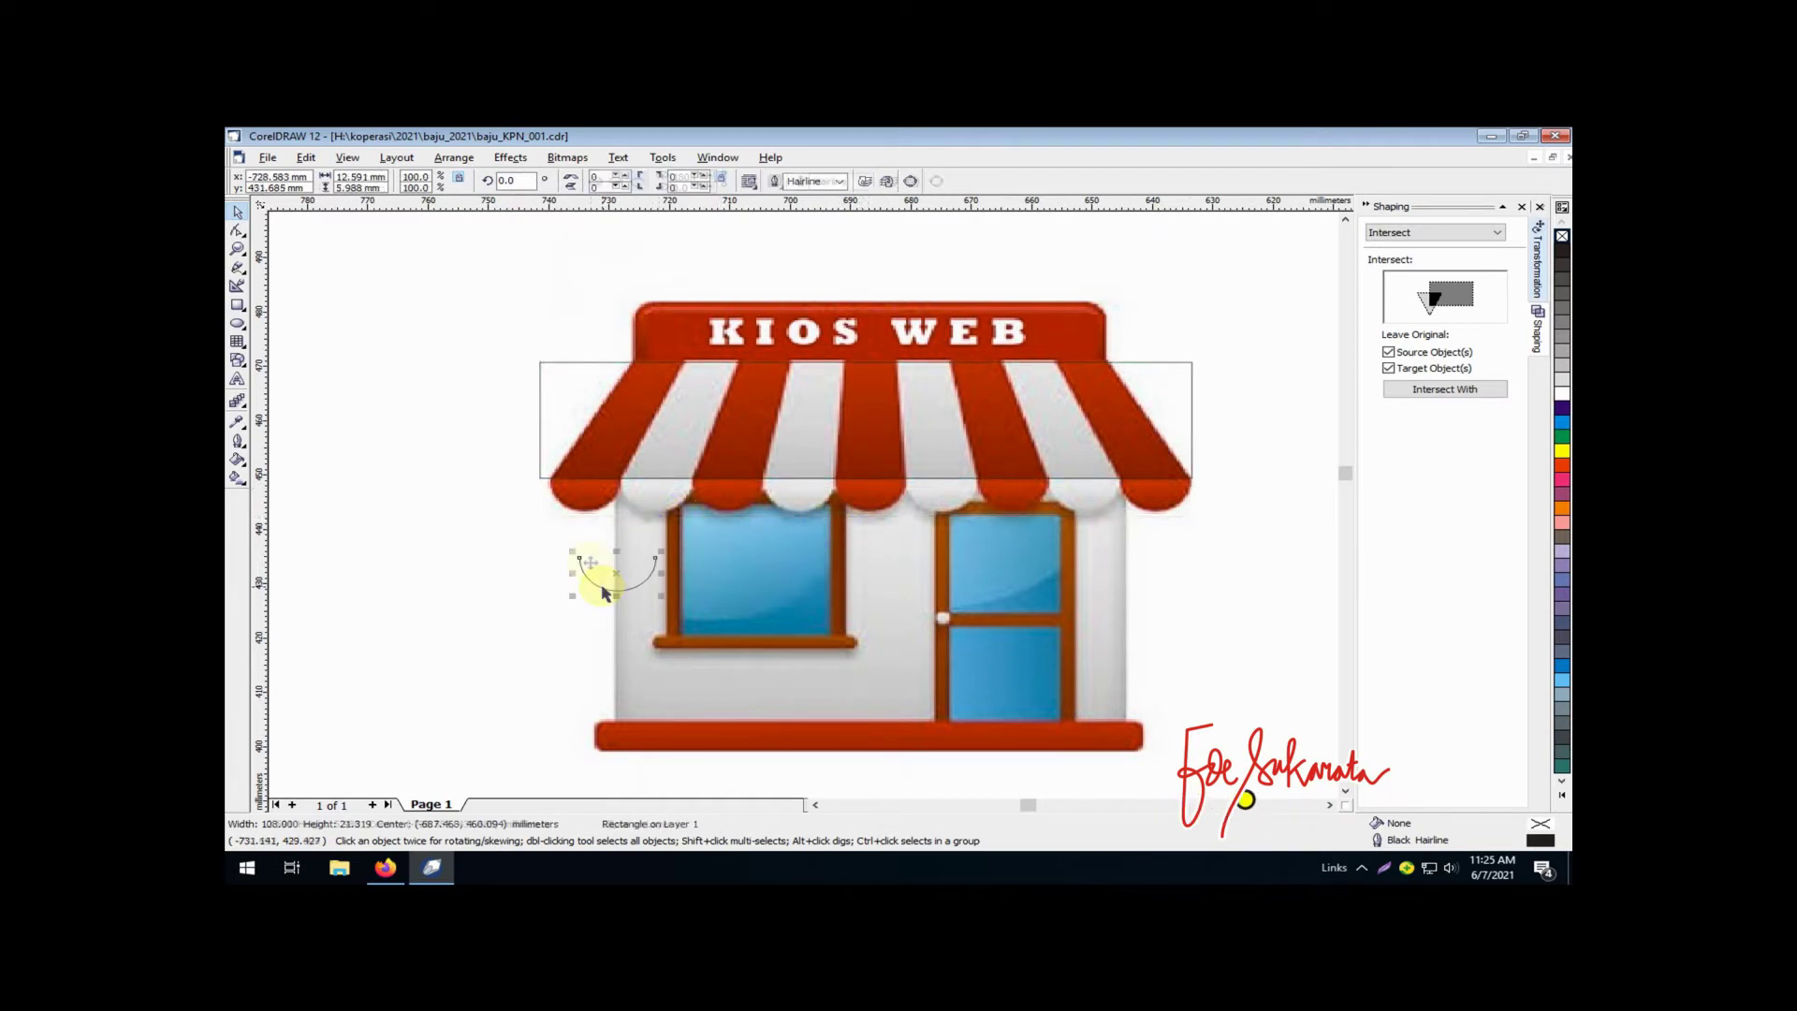
Move the half-circle arc onto the awning's leftmost scallop and set its width to 12 mm
{"action": "left_click_drag", "start_coordinate": [581, 559], "coordinate": [539, 506]}
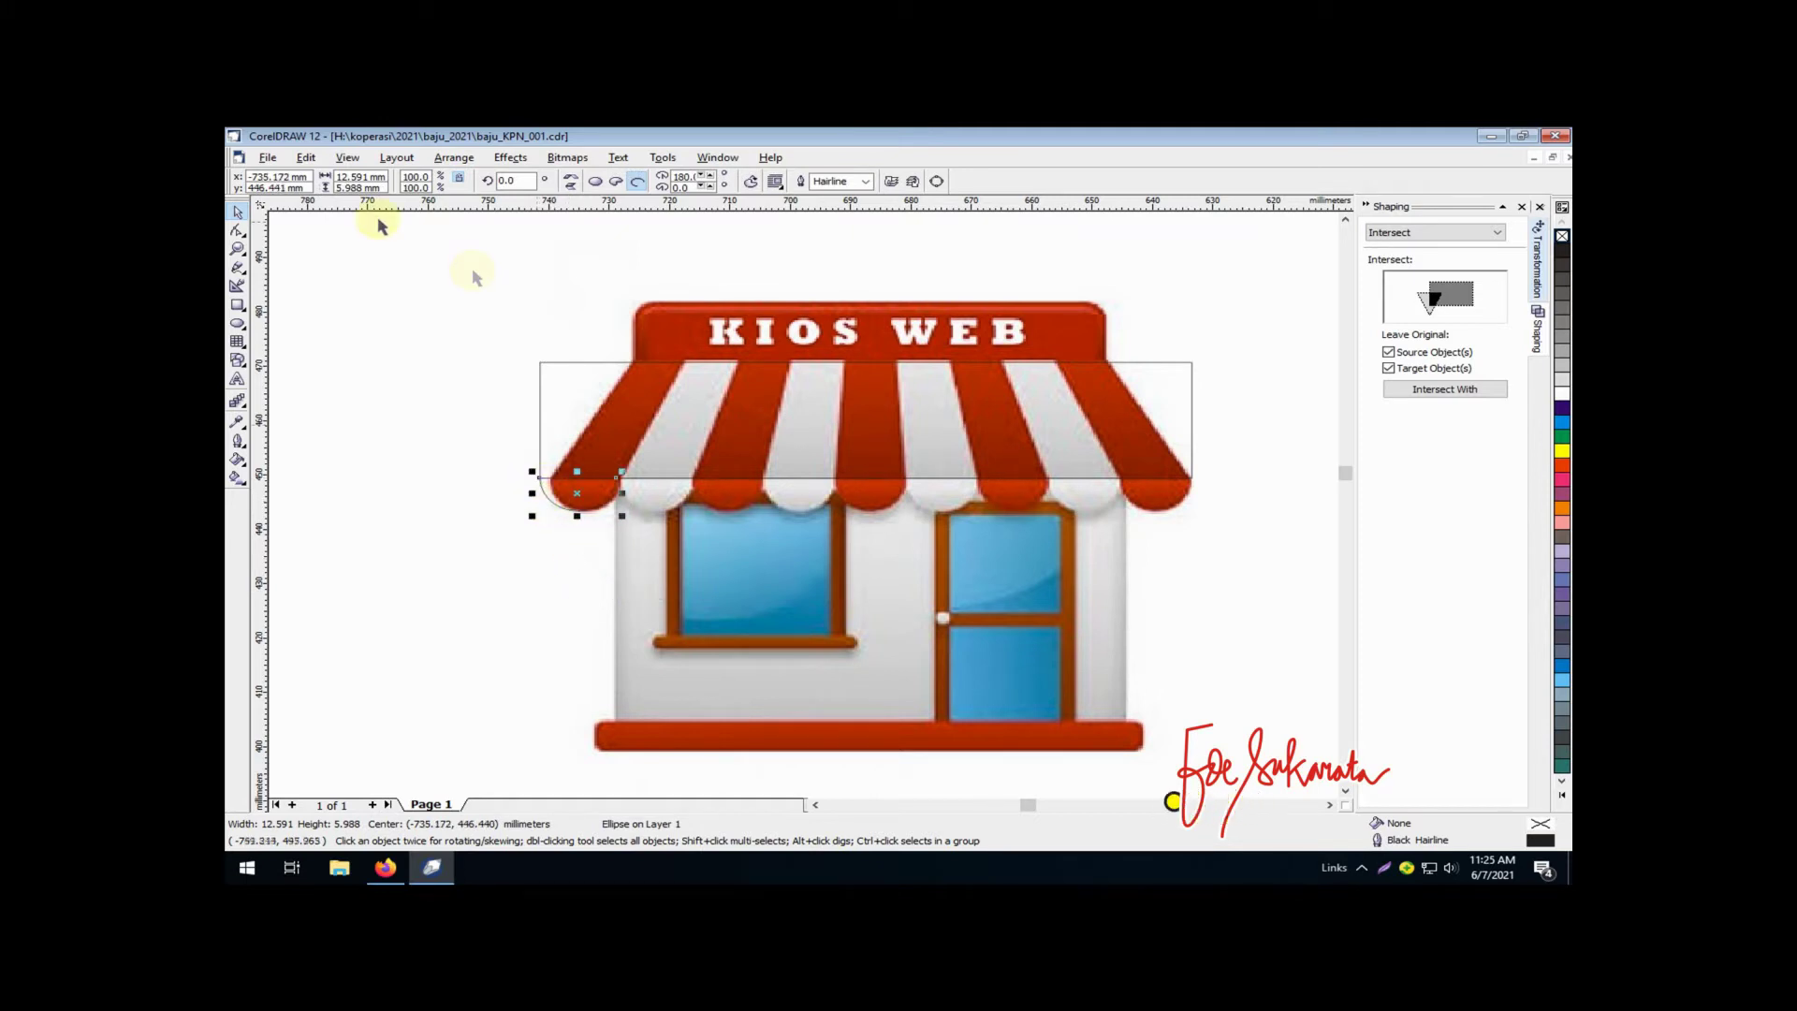
{"action": "double_click", "coordinate": [353, 177]}
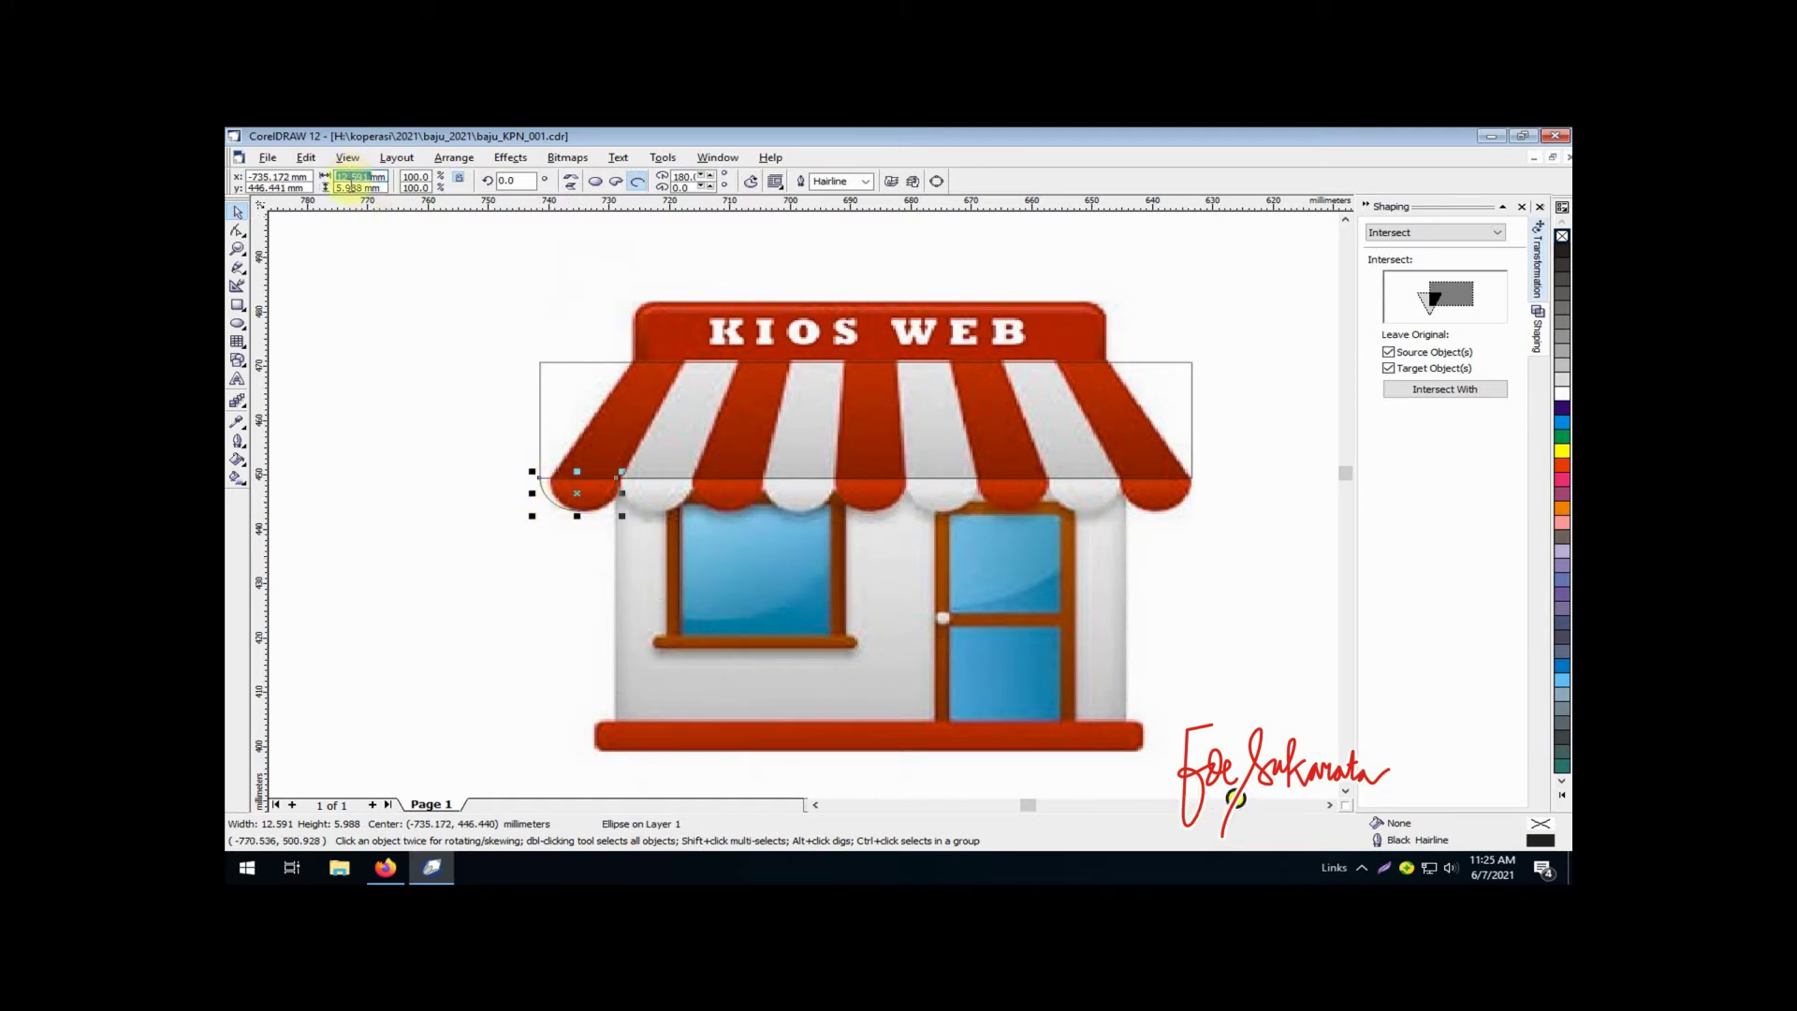
{"action": "type", "text": "12"}
{"action": "key", "text": "Return"}
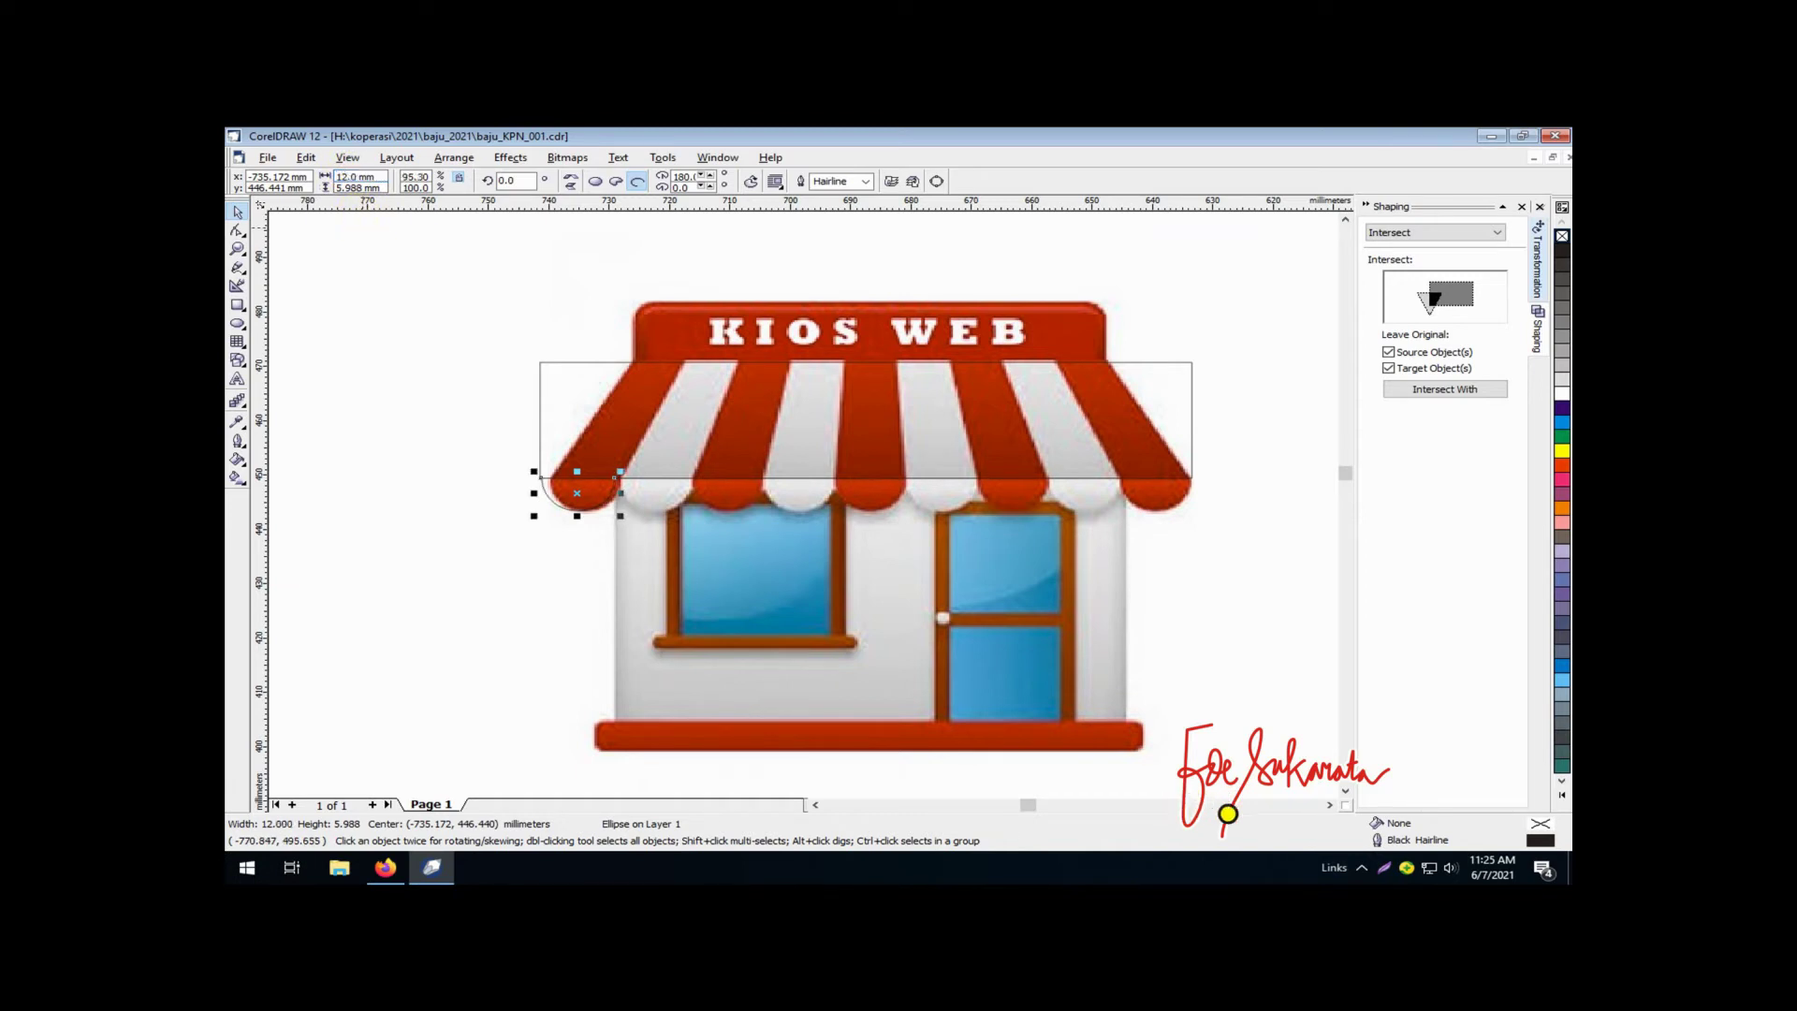
Snap the arc's left endpoint to the lower-left corner of the awning rectangle
{"action": "left_click", "coordinate": [481, 433]}
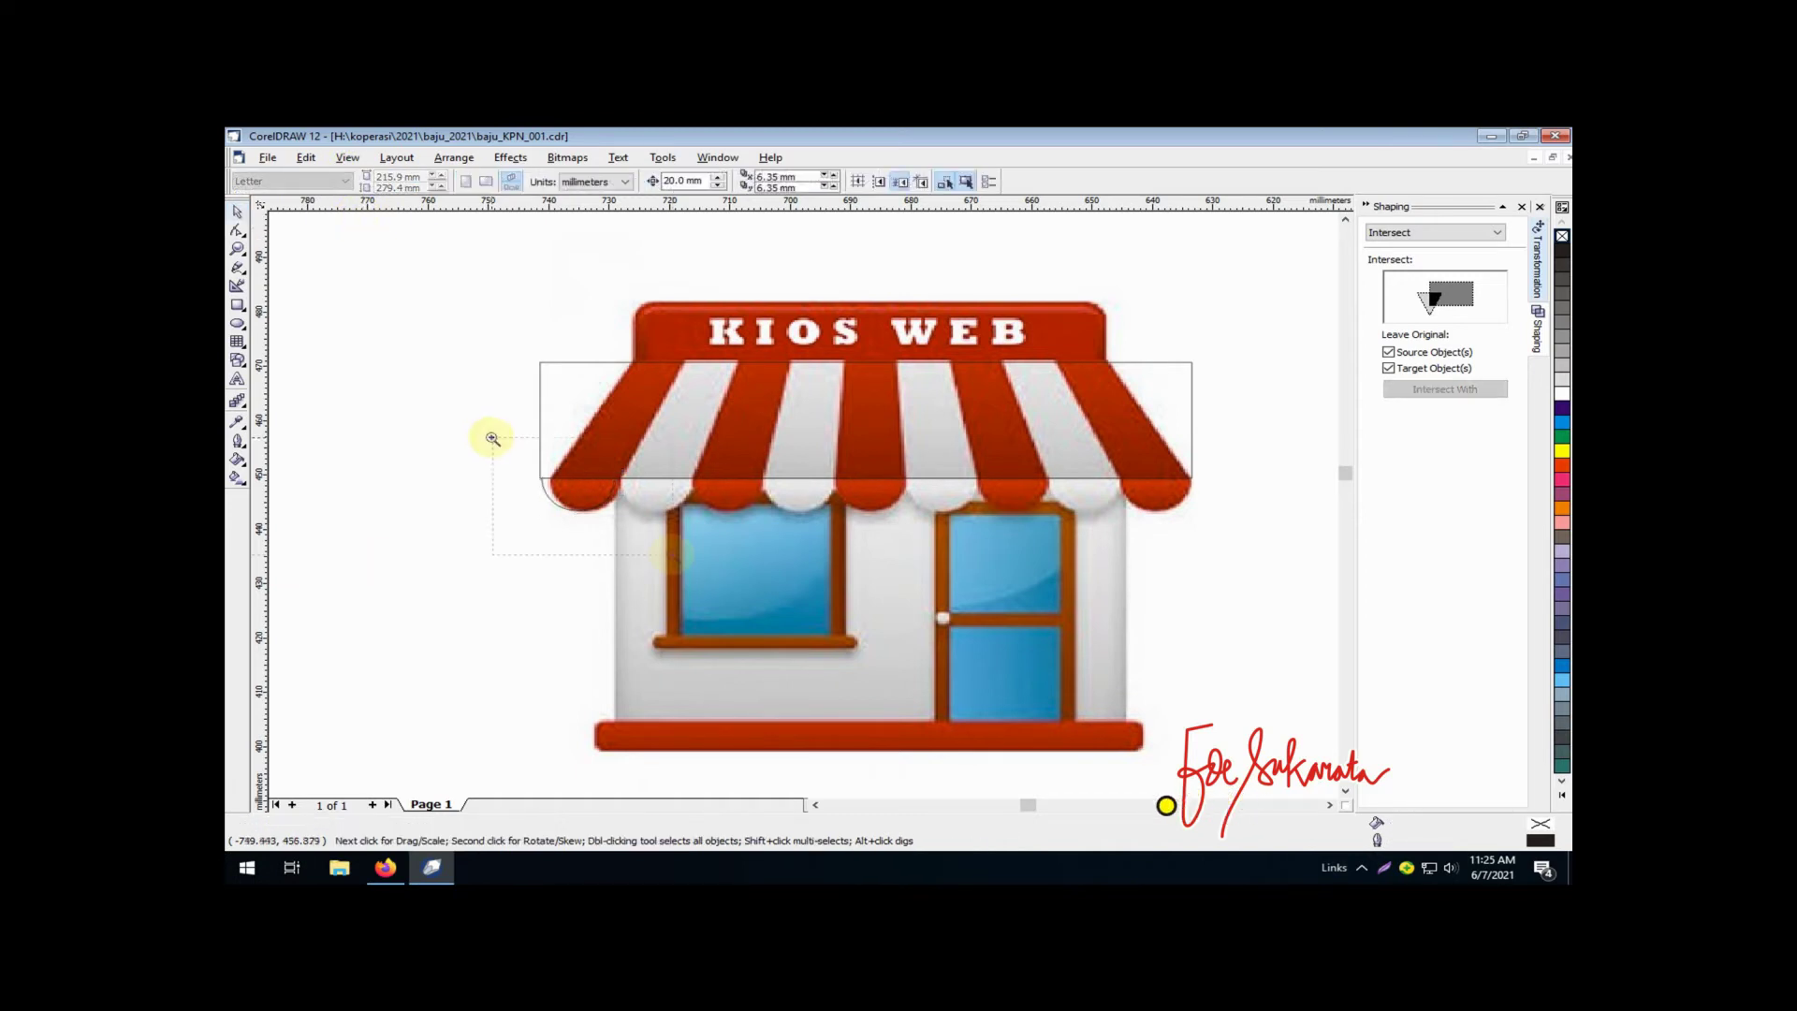
{"action": "scroll", "coordinate": [617, 475], "scroll_direction": "up", "scroll_amount": 2}
{"action": "left_click", "coordinate": [597, 414]}
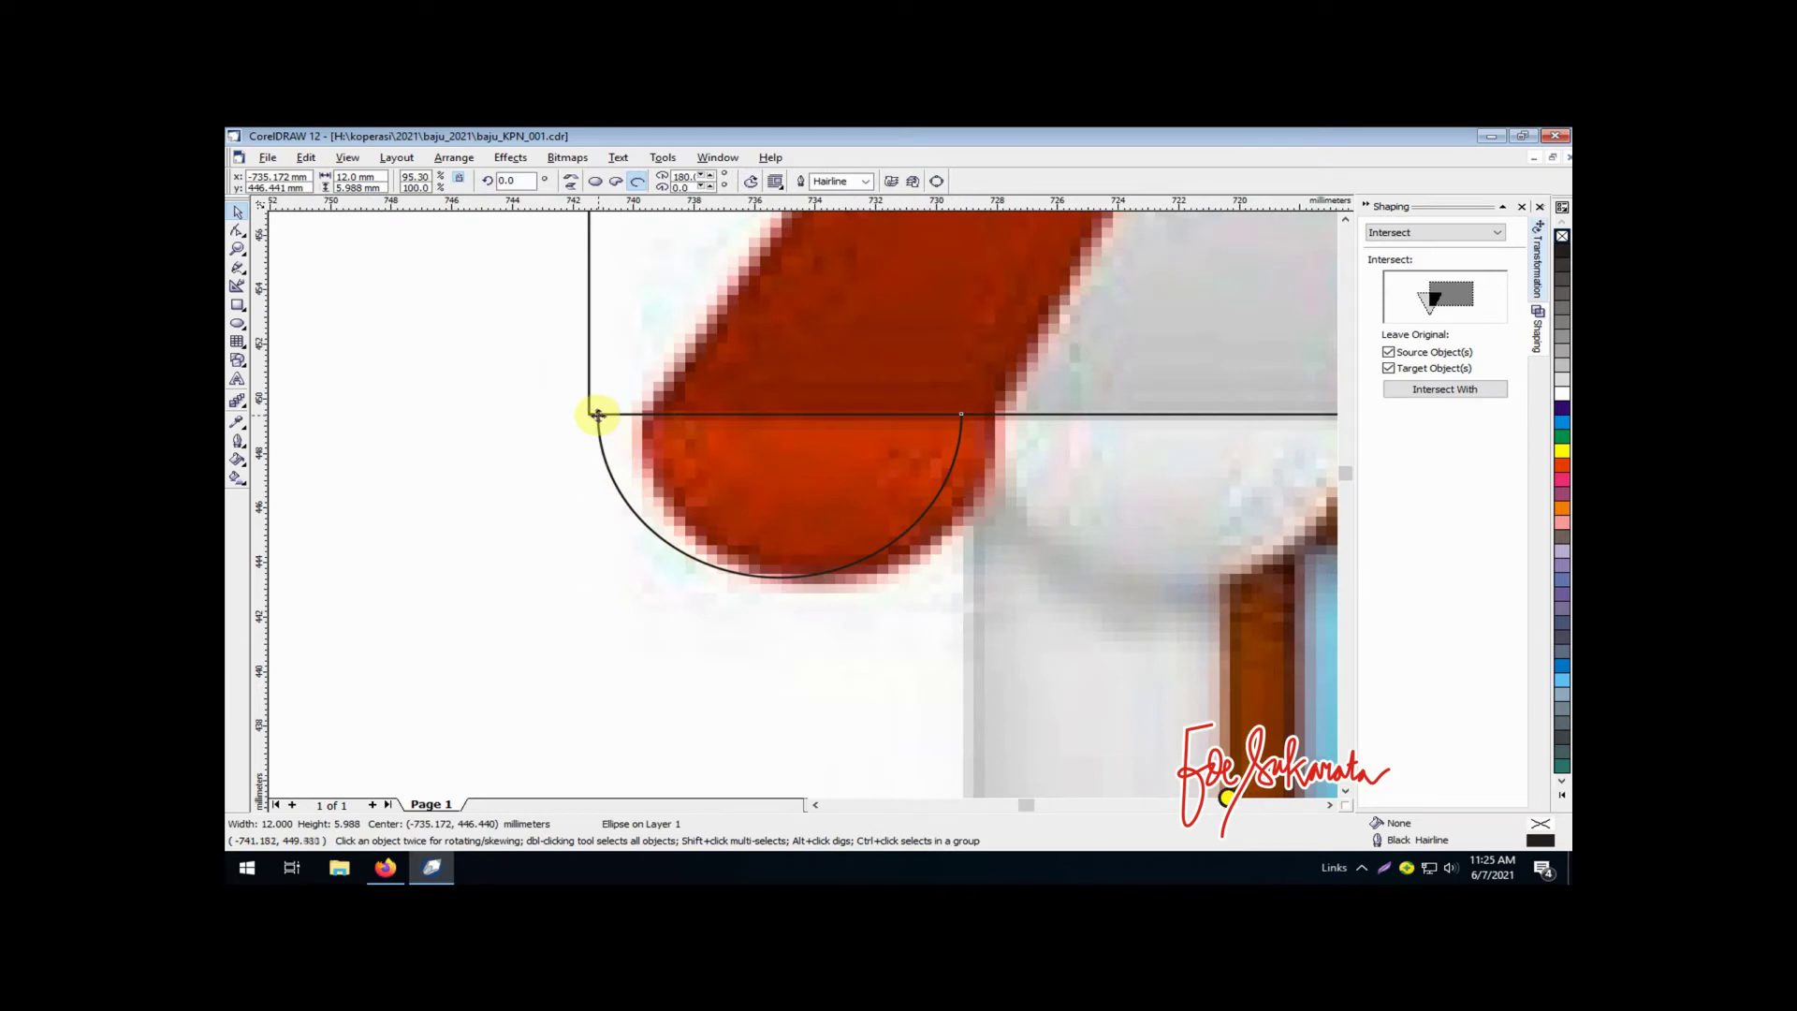
{"action": "left_click_drag", "start_coordinate": [597, 414], "coordinate": [589, 414]}
{"action": "key", "text": "Escape"}
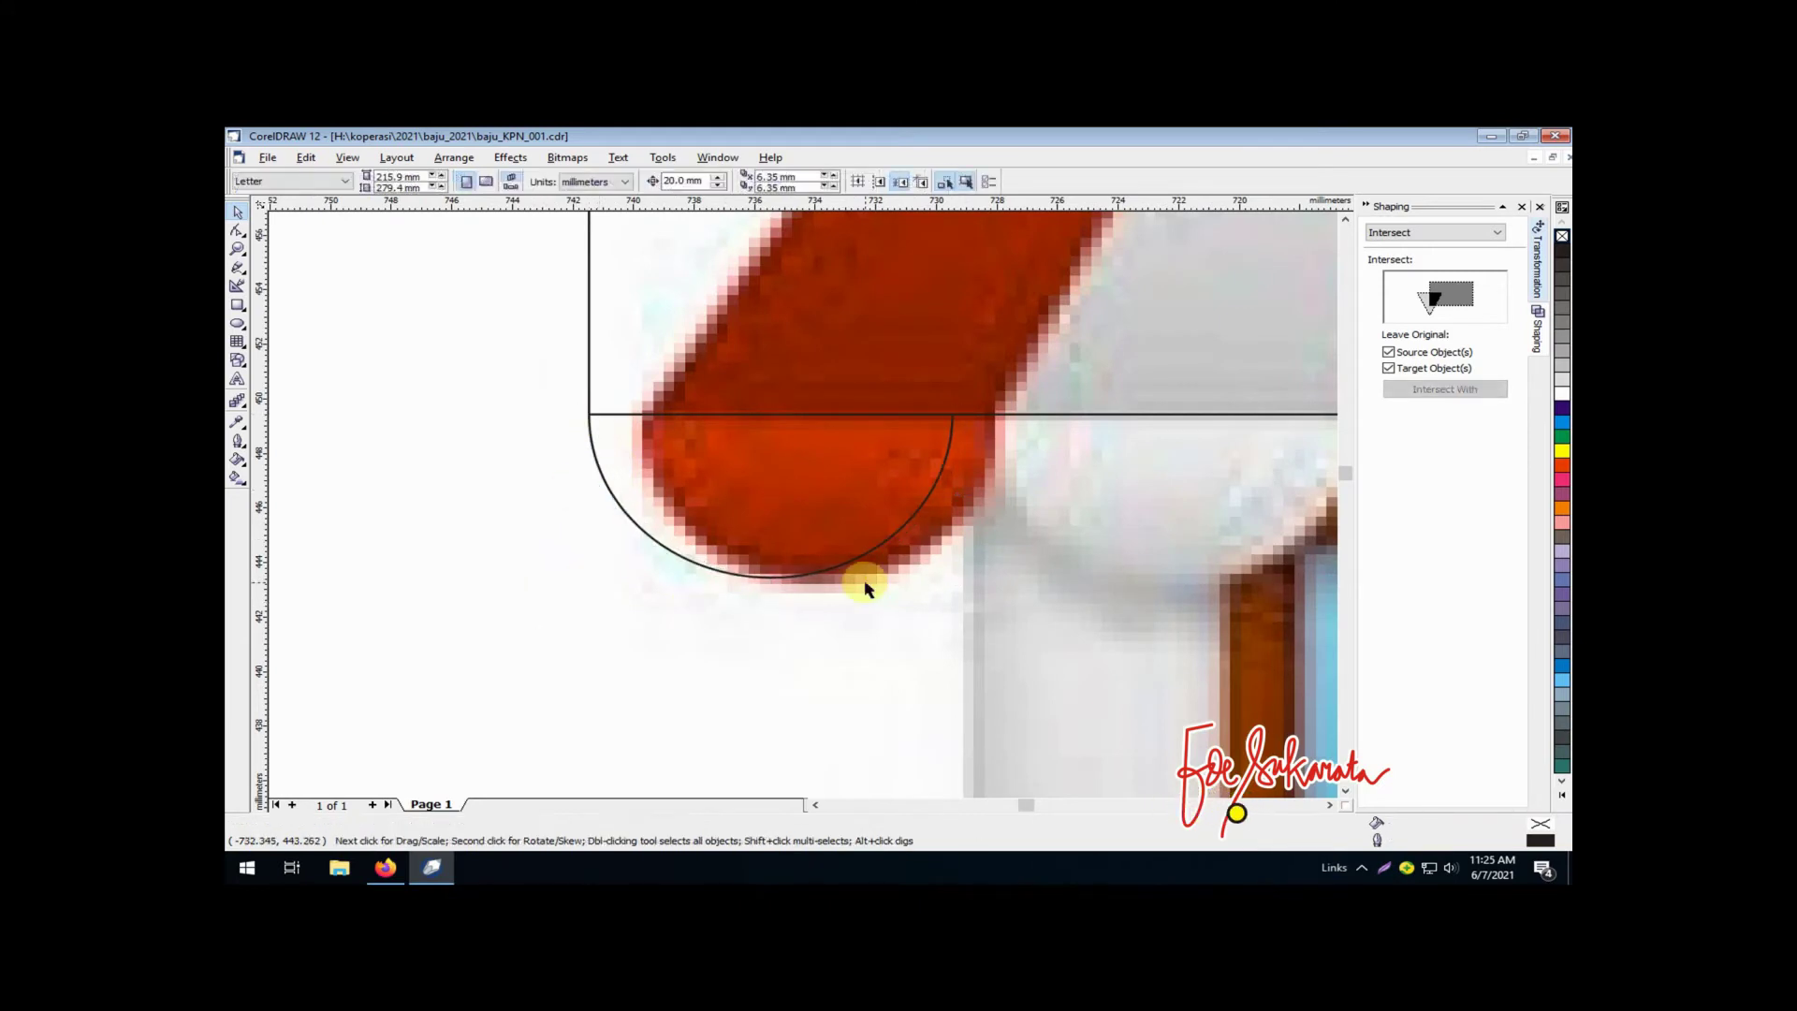
{"action": "scroll", "coordinate": [865, 588], "scroll_direction": "down", "scroll_amount": 2}
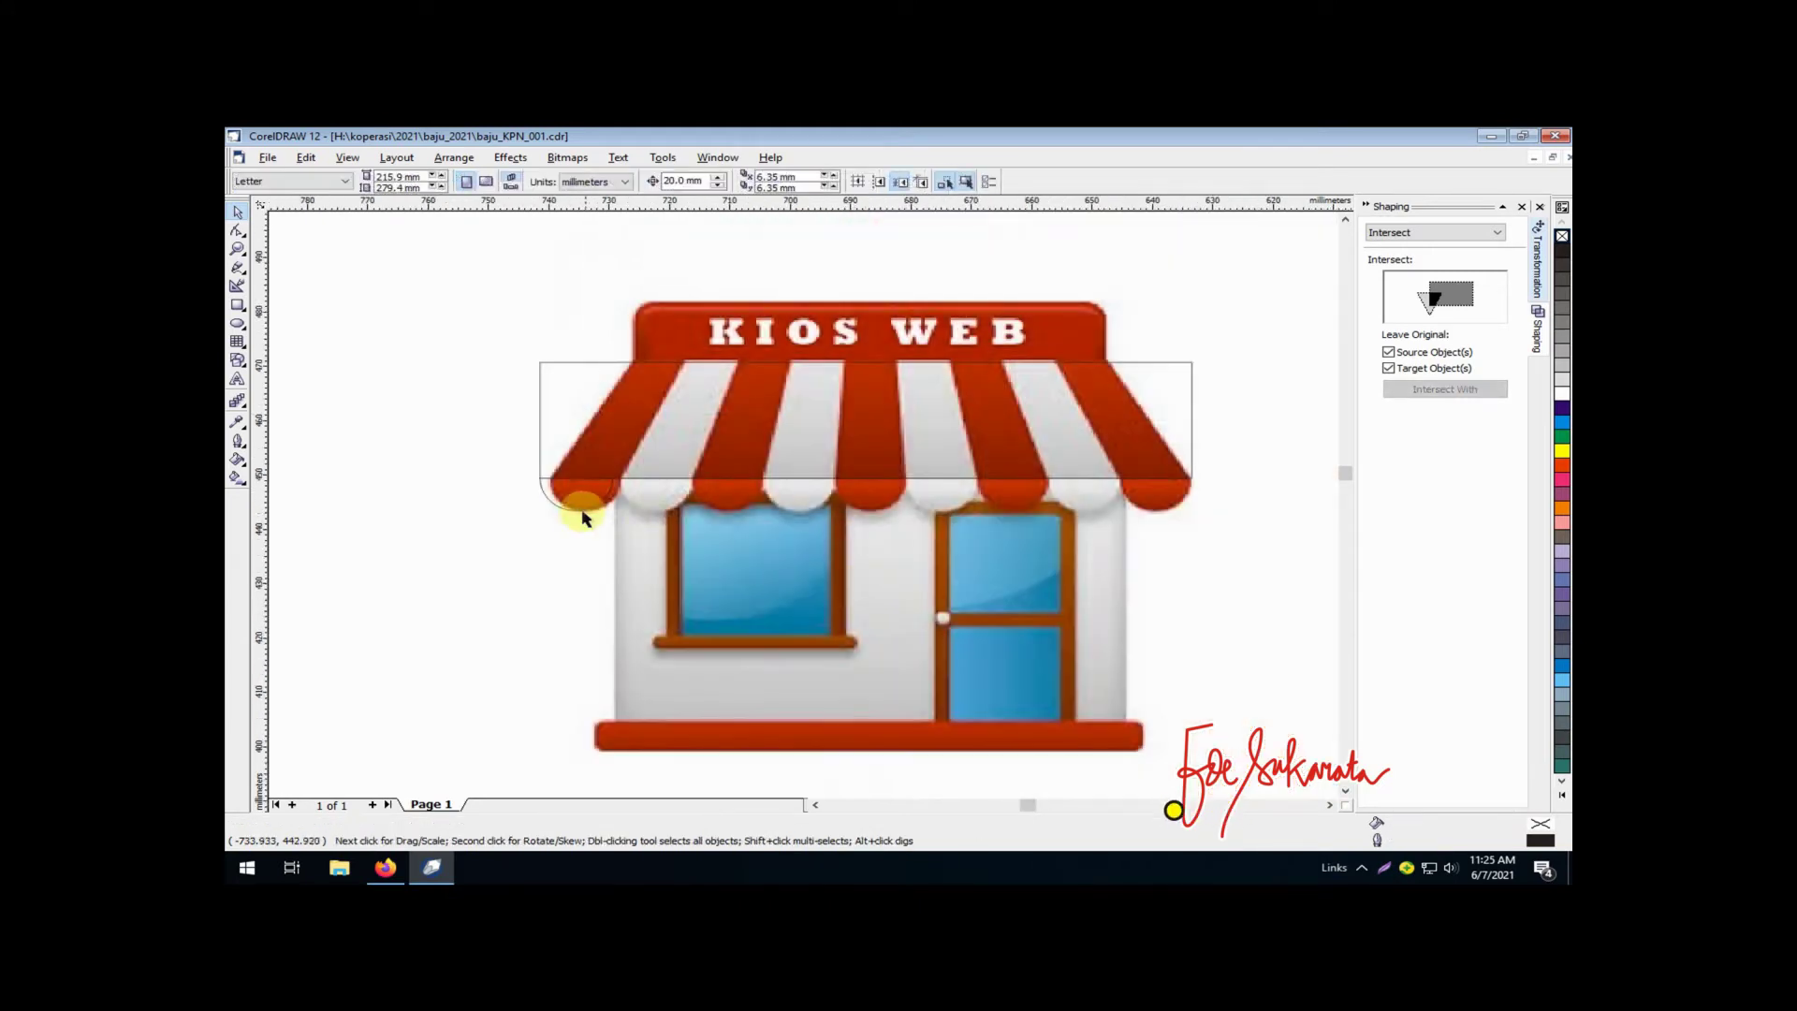
Set the arc's height to 6 mm and check its fit against the leftmost scallop up close
{"action": "left_click", "coordinate": [573, 510]}
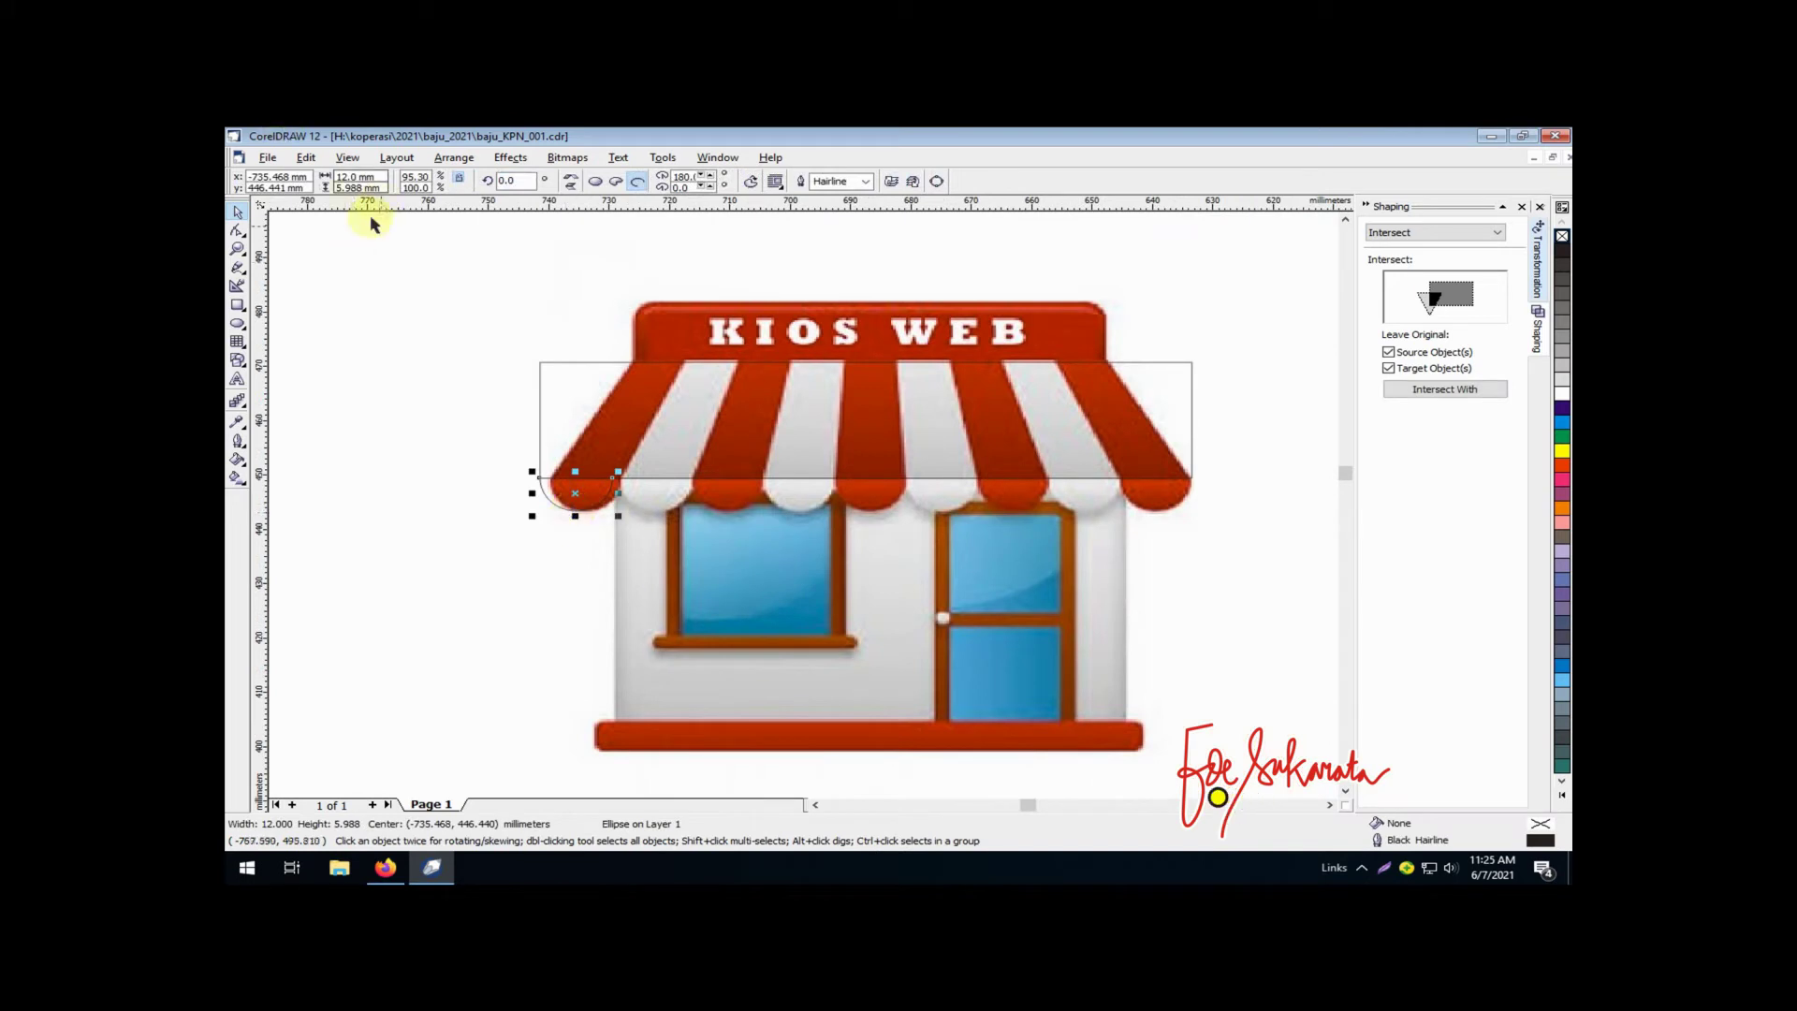
{"action": "double_click", "coordinate": [345, 188]}
{"action": "type", "text": "6"}
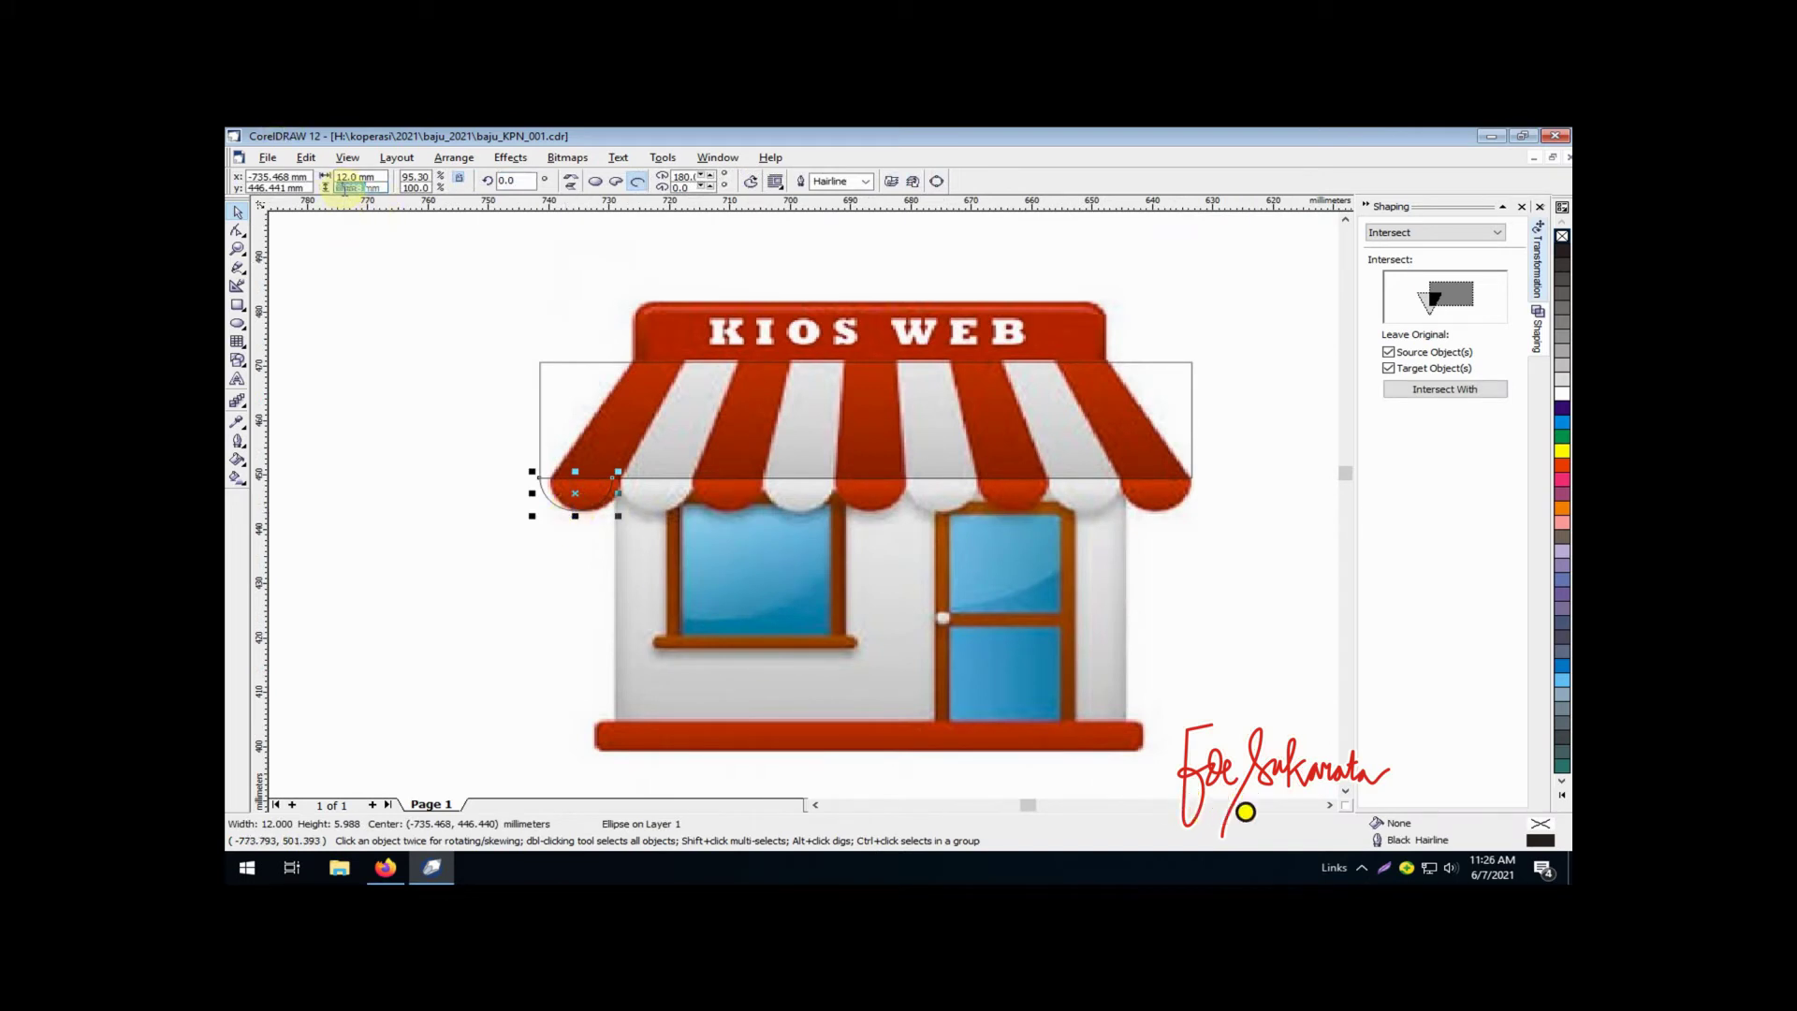
{"action": "key", "text": "Return"}
{"action": "key", "text": "Escape"}
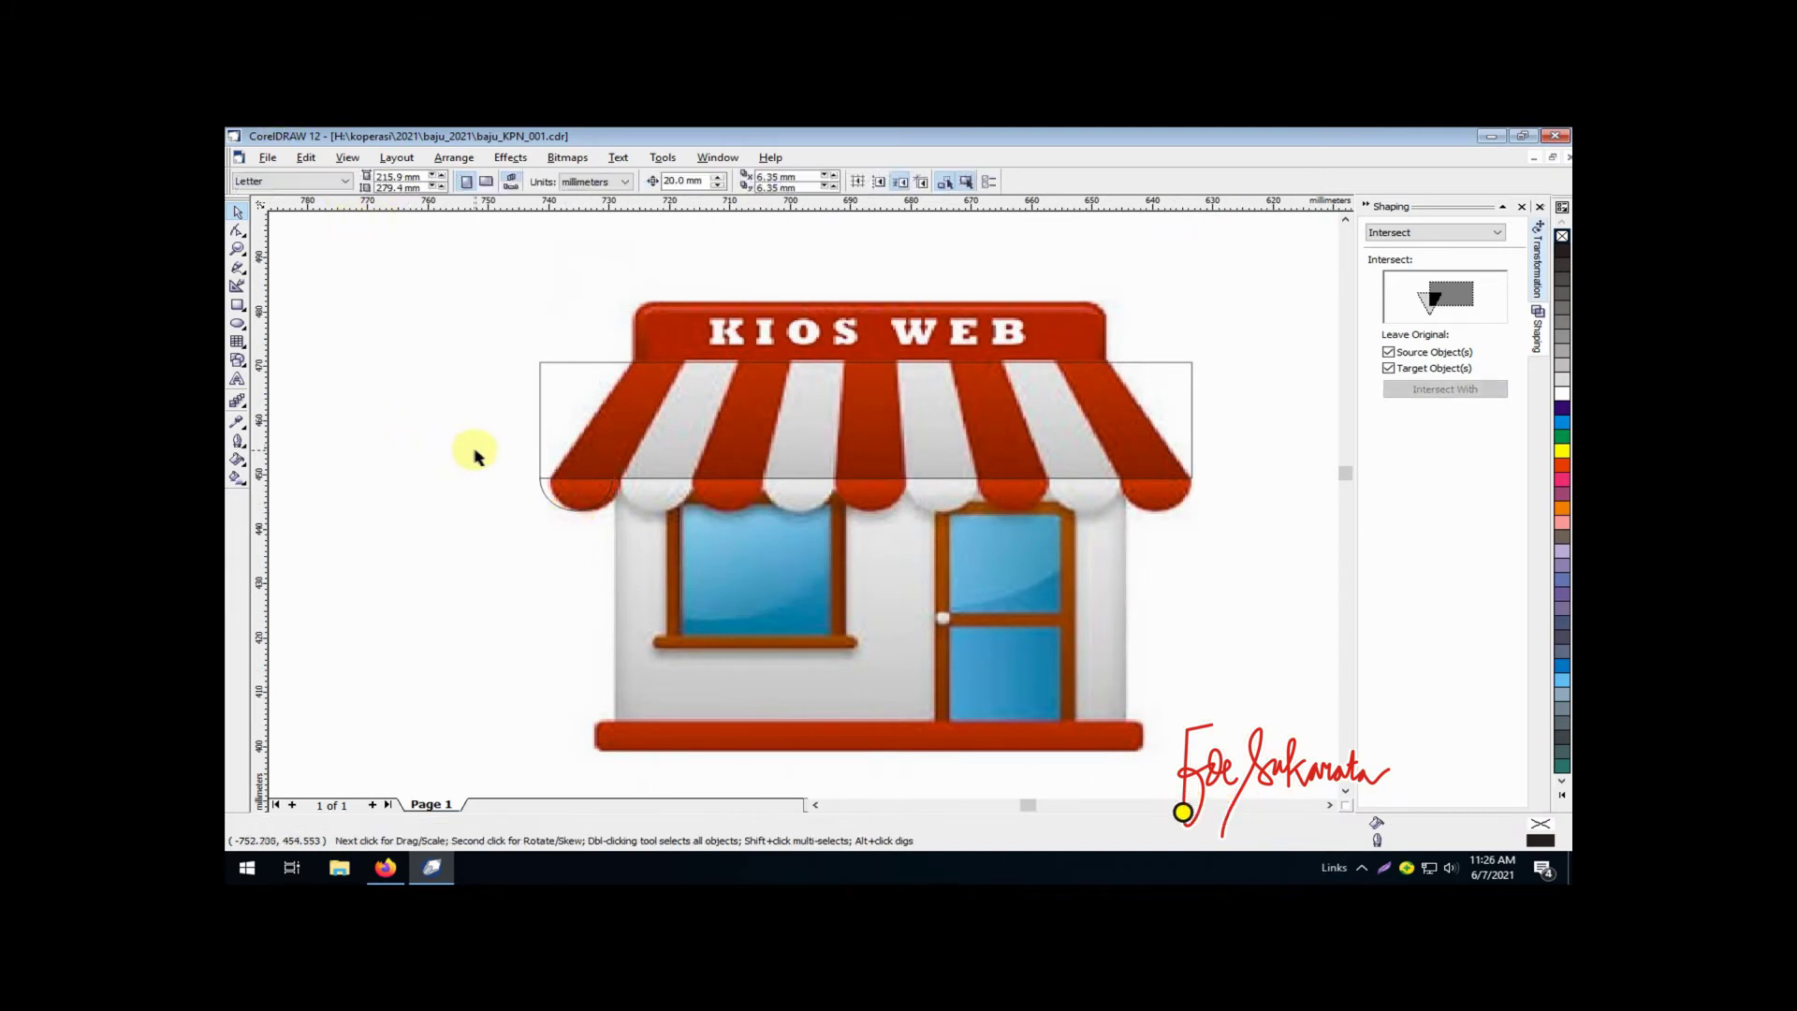
{"action": "key", "text": "F2"}
{"action": "left_click_drag", "start_coordinate": [500, 456], "coordinate": [633, 531]}
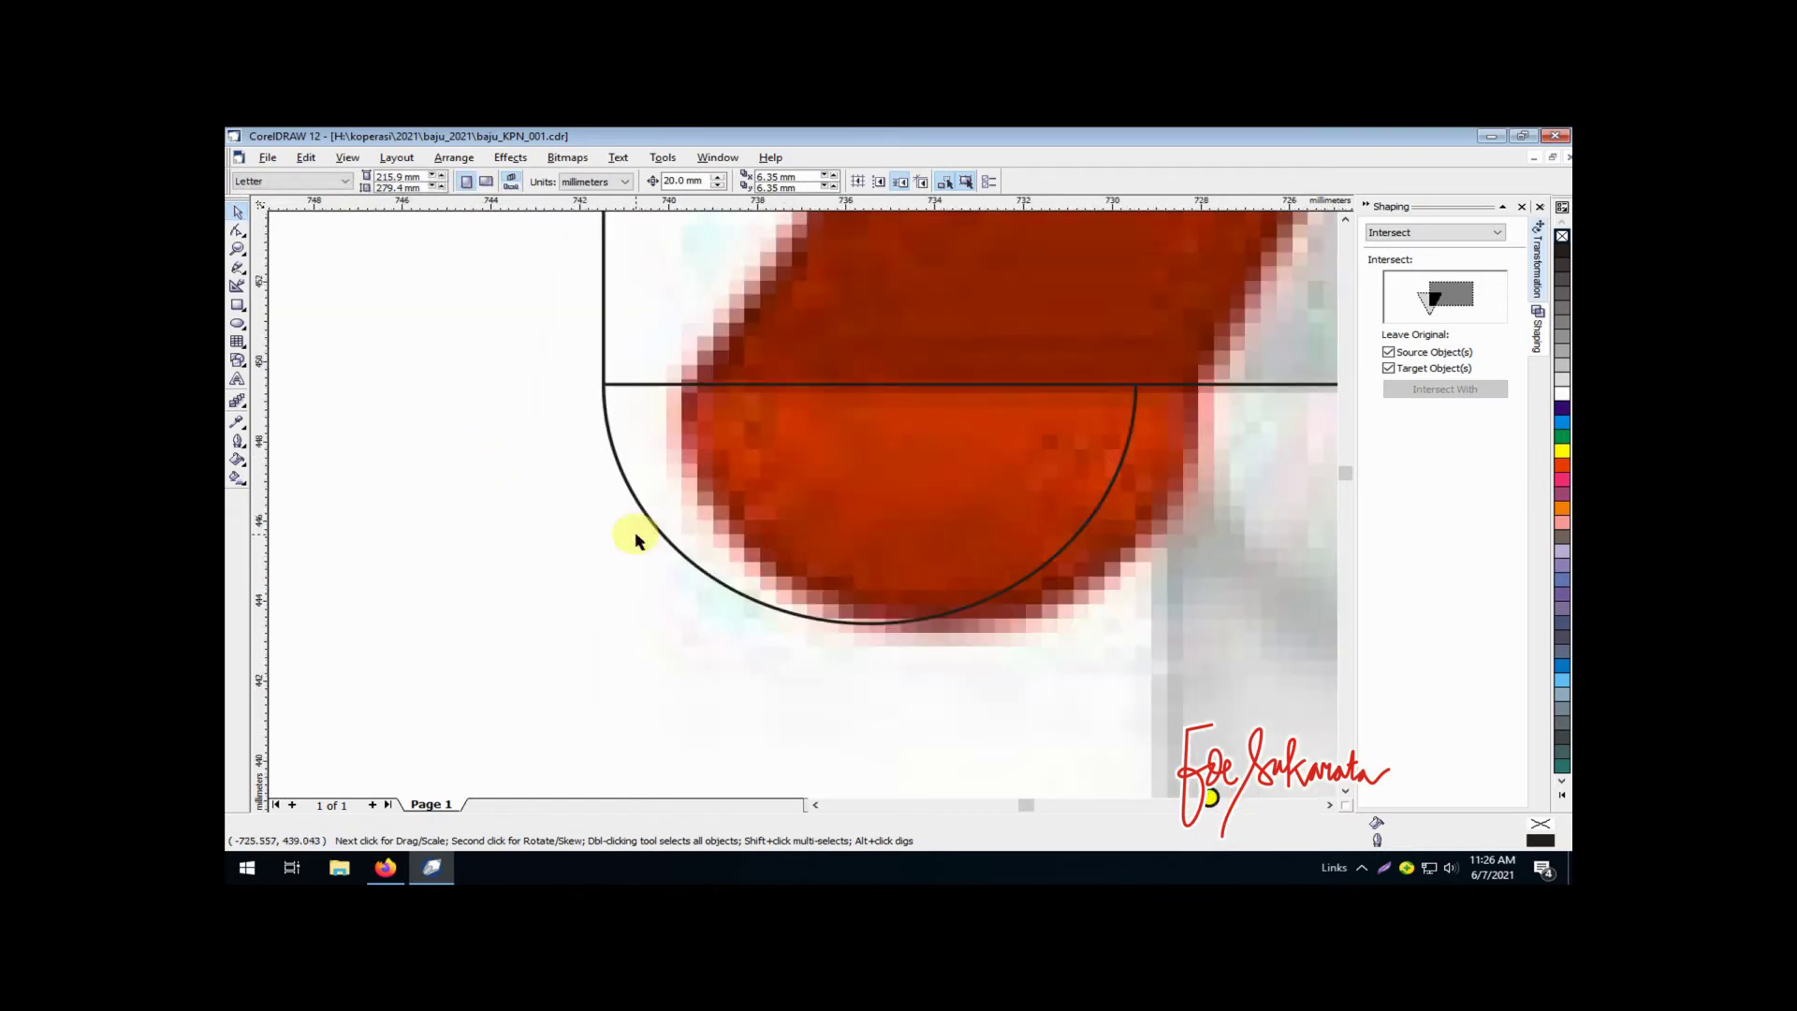
{"action": "key", "text": "F3"}
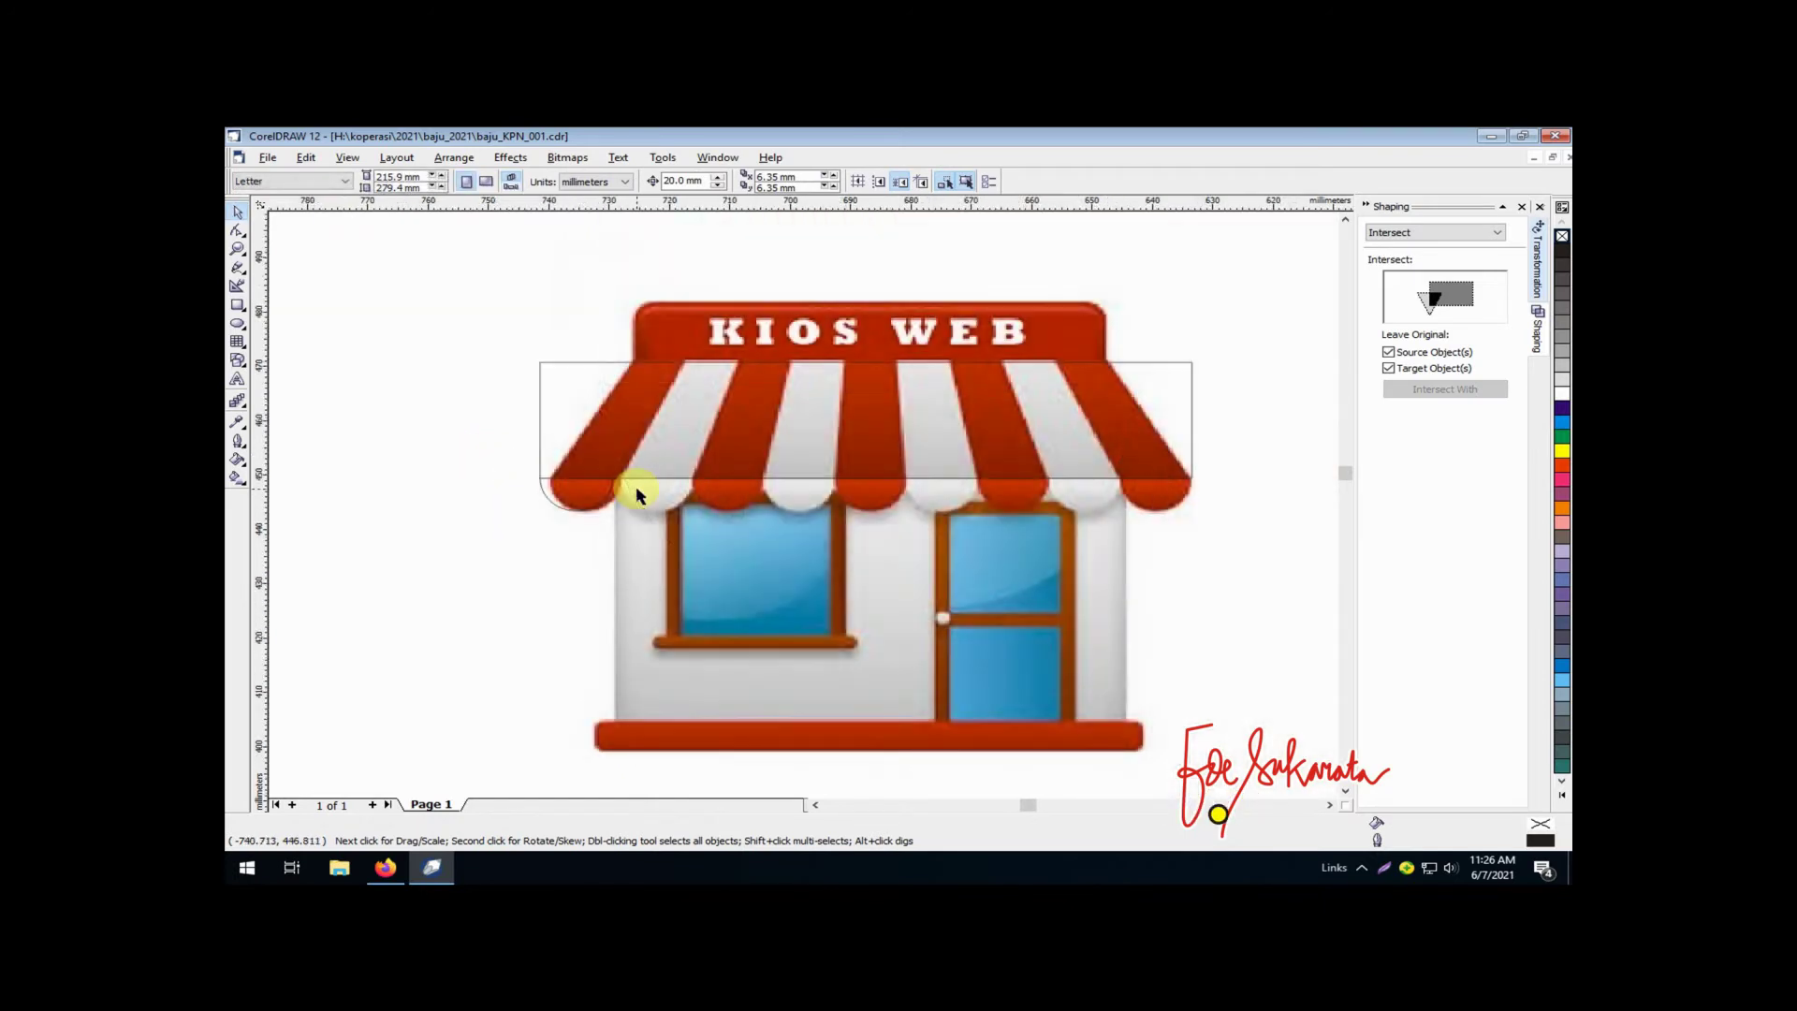
Set the nudge offset to 12 mm and duplicate the arc one nudge to the right, onto the second scallop
{"action": "left_click", "coordinate": [513, 317]}
{"action": "left_click", "coordinate": [390, 511]}
{"action": "left_click", "coordinate": [546, 499]}
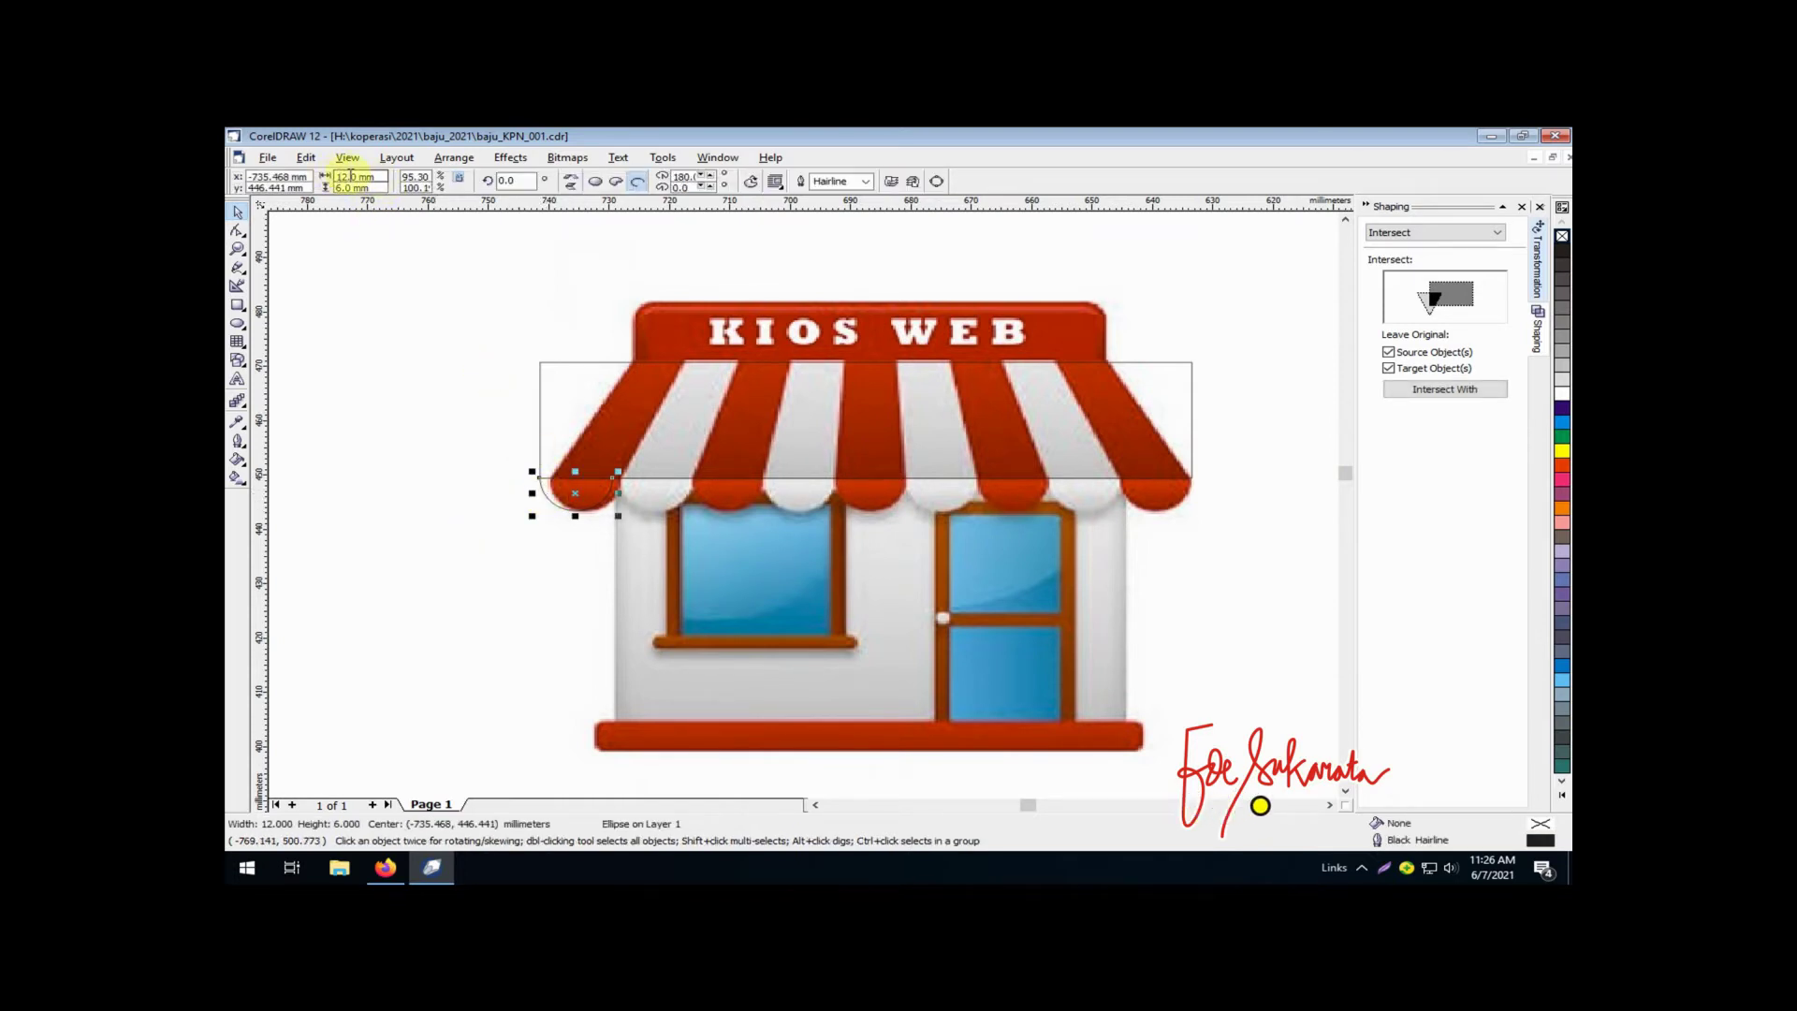
{"action": "left_click", "coordinate": [360, 350]}
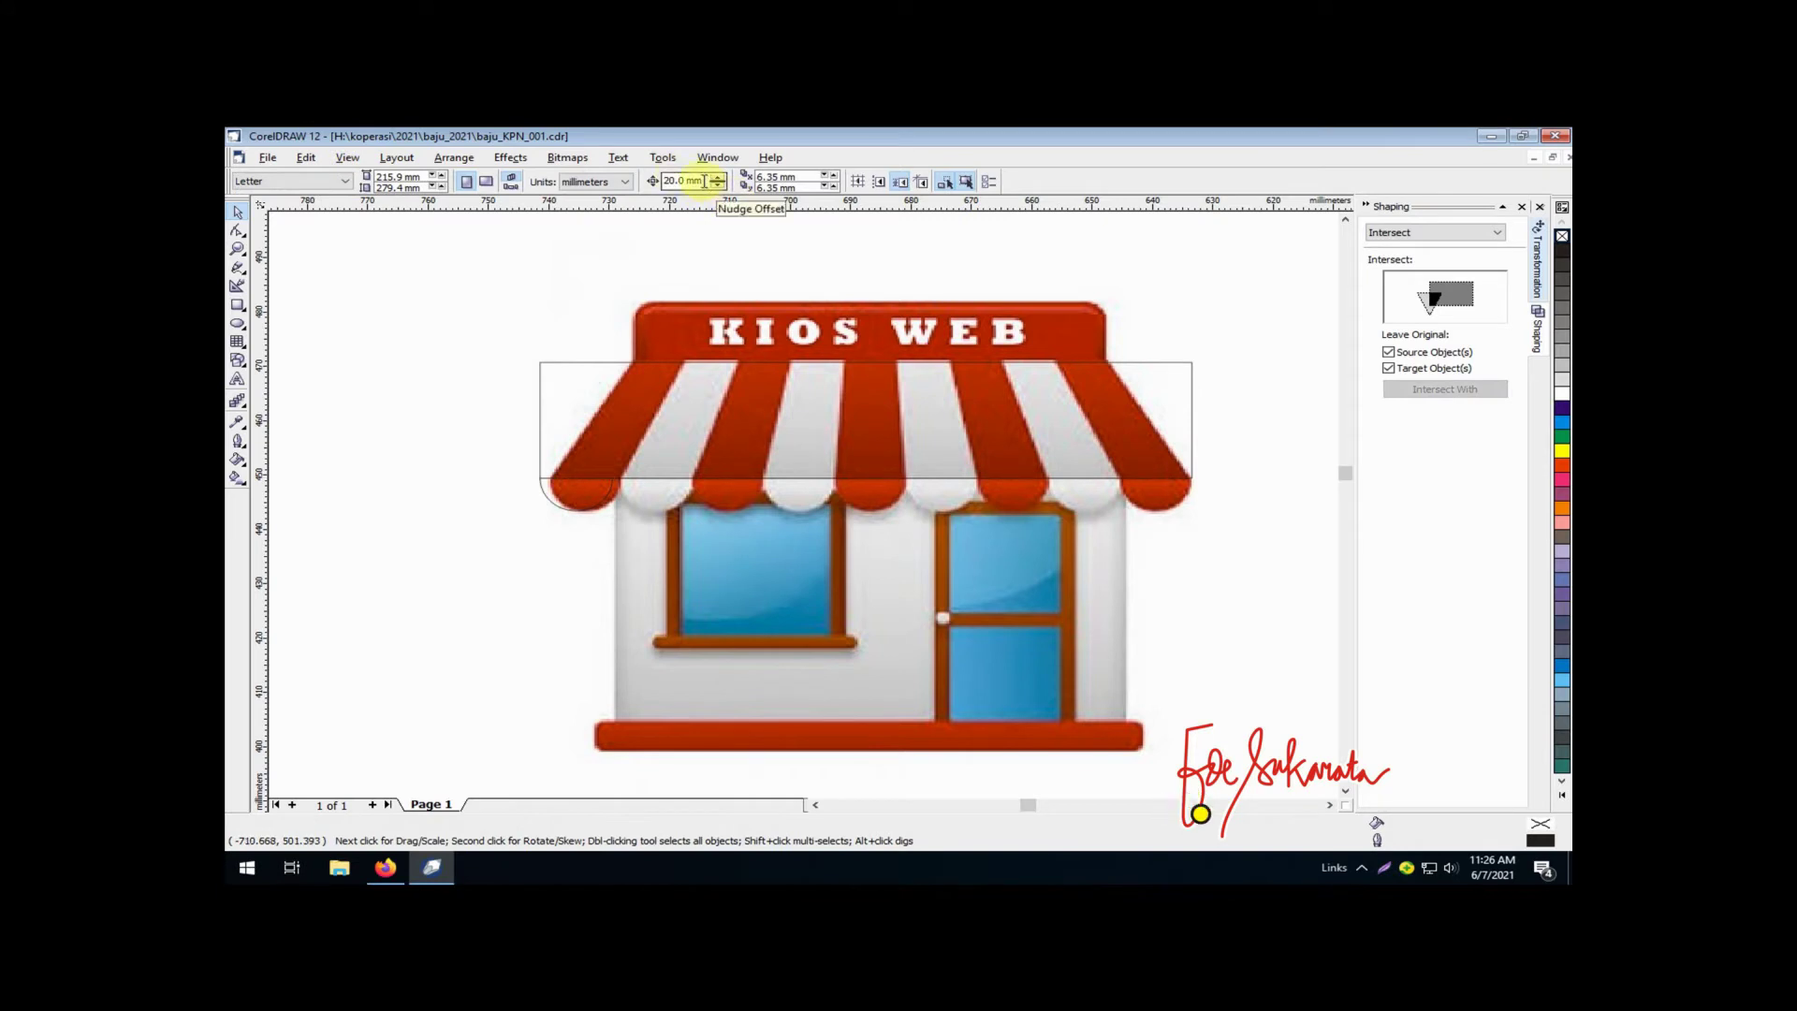
{"action": "double_click", "coordinate": [693, 180]}
{"action": "type", "text": "12"}
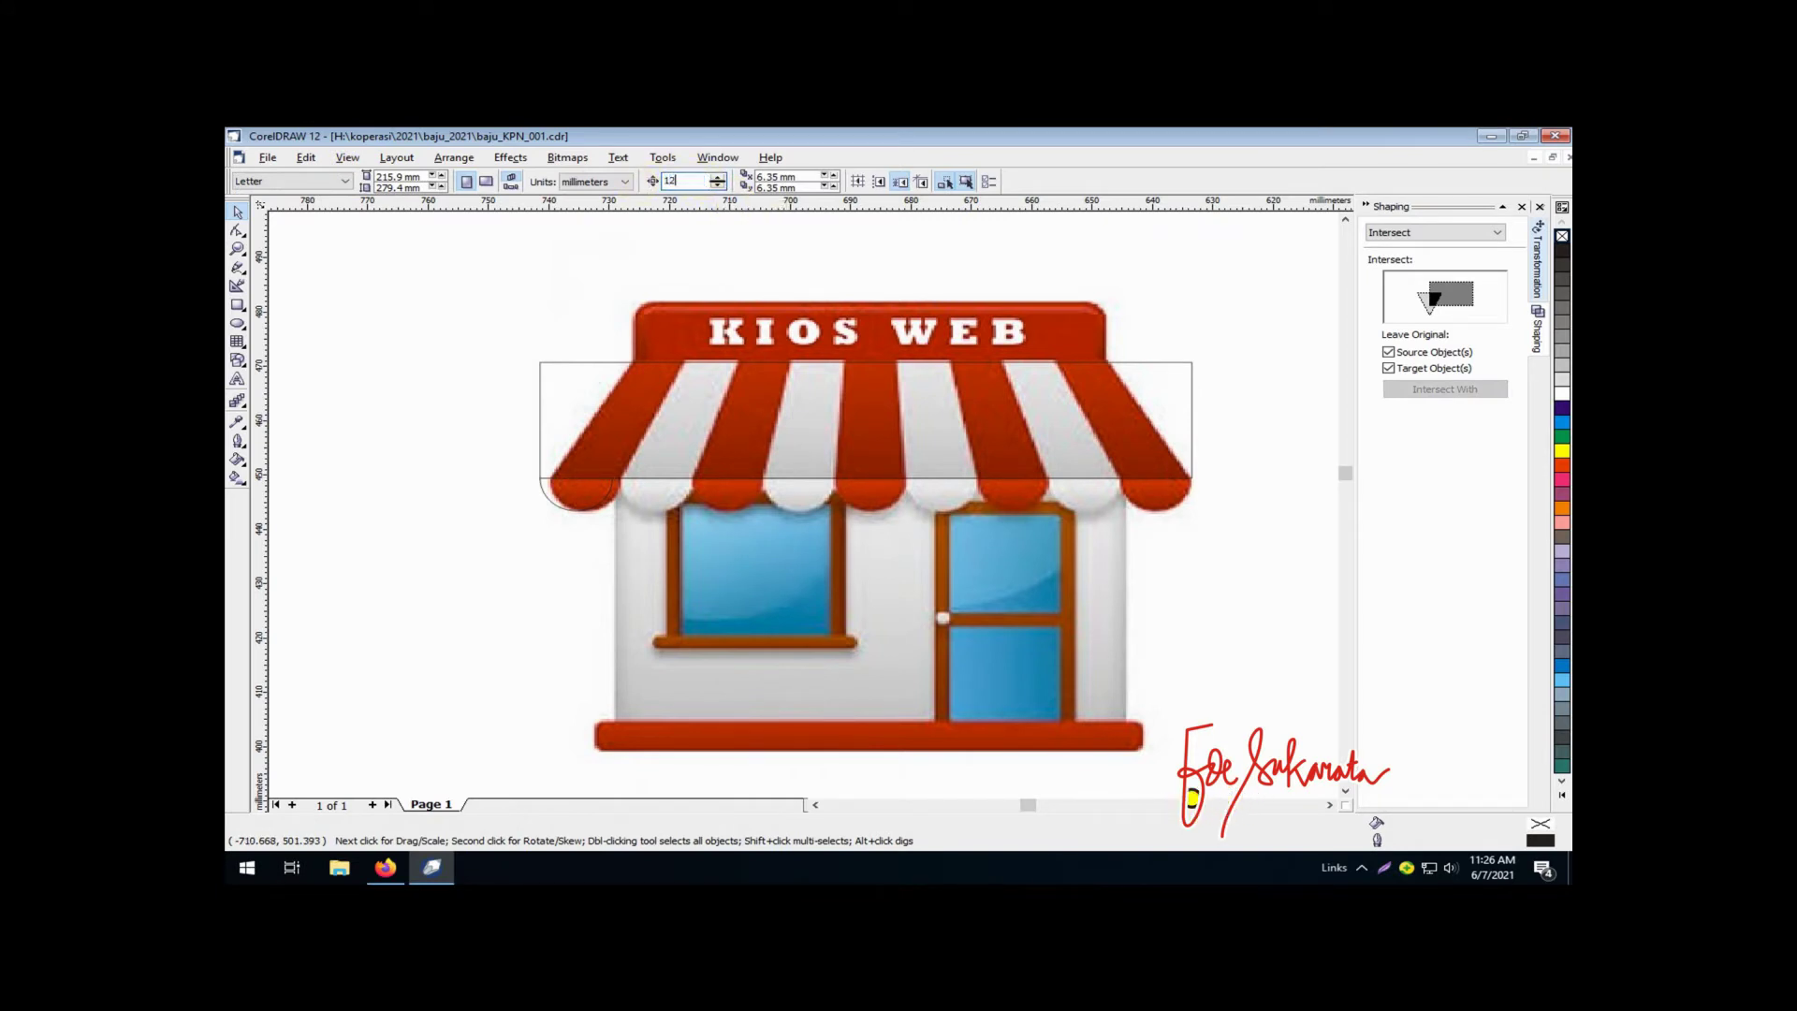
{"action": "left_click", "coordinate": [579, 510]}
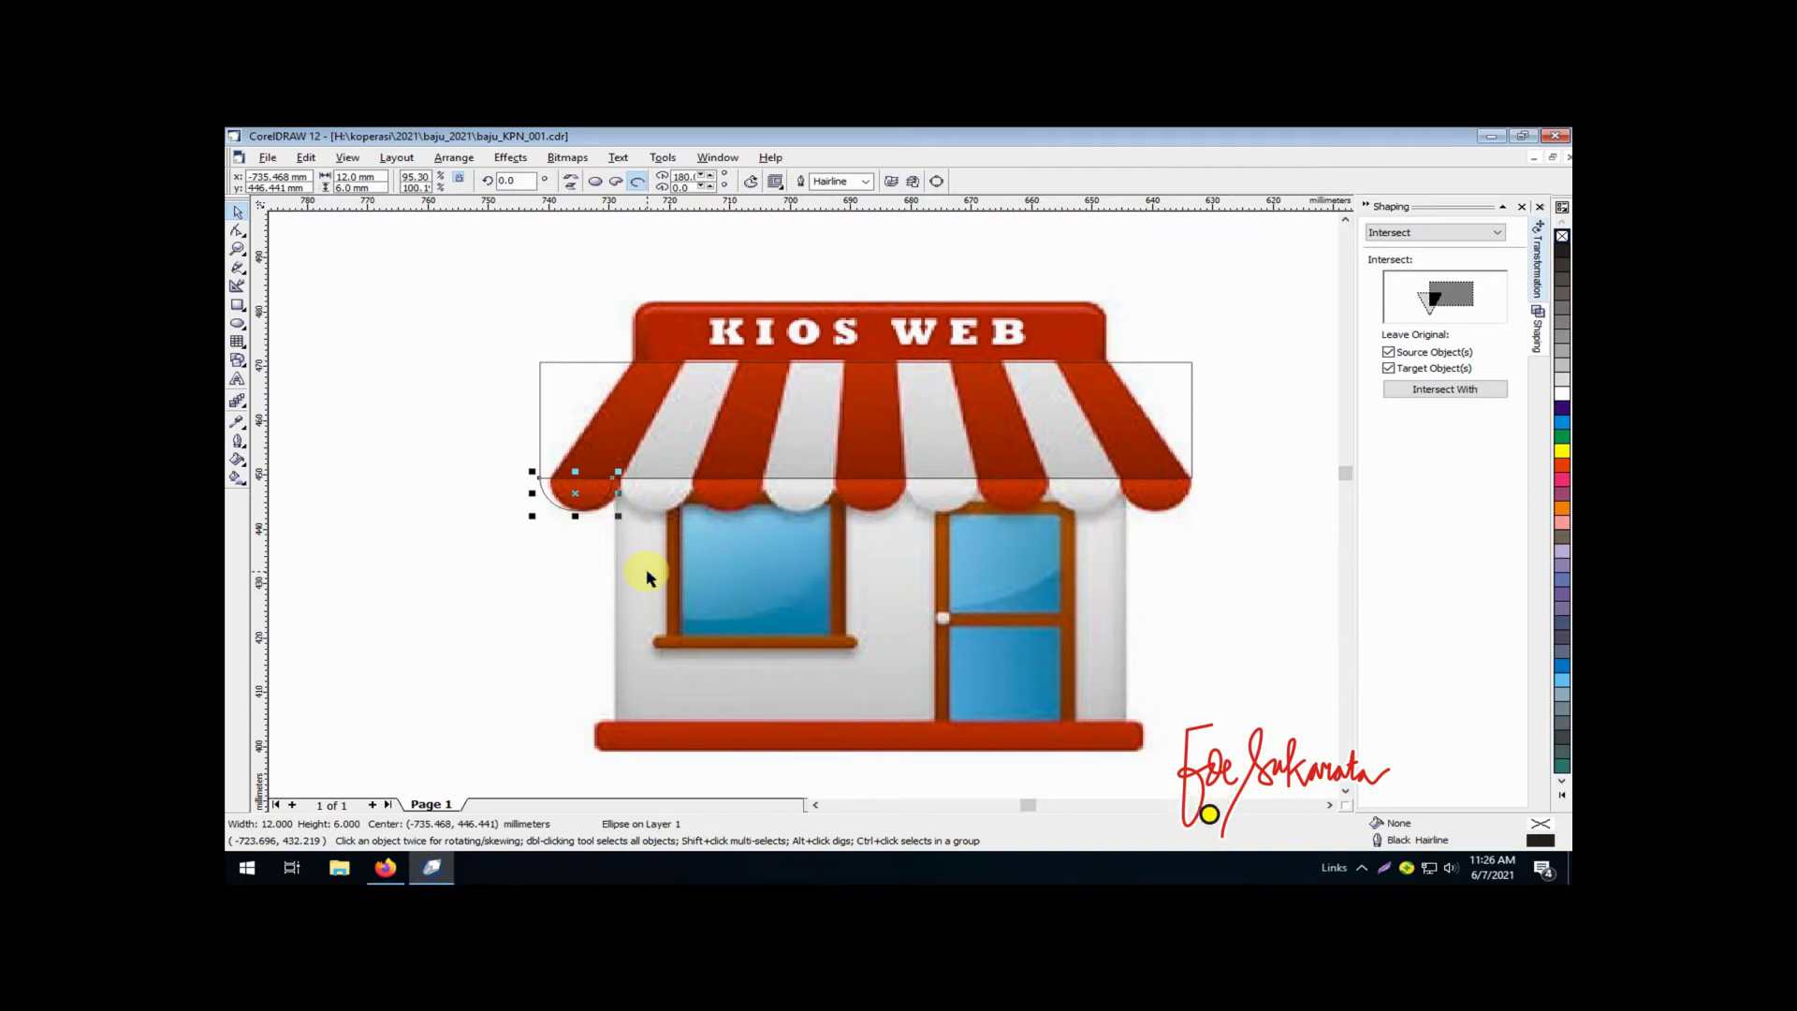
{"action": "key", "text": "Right"}
Duplicate the pair of arcs twice in 24 mm increments to the right, covering the third to sixth scallops
{"action": "left_click_drag", "start_coordinate": [481, 453], "coordinate": [731, 550]}
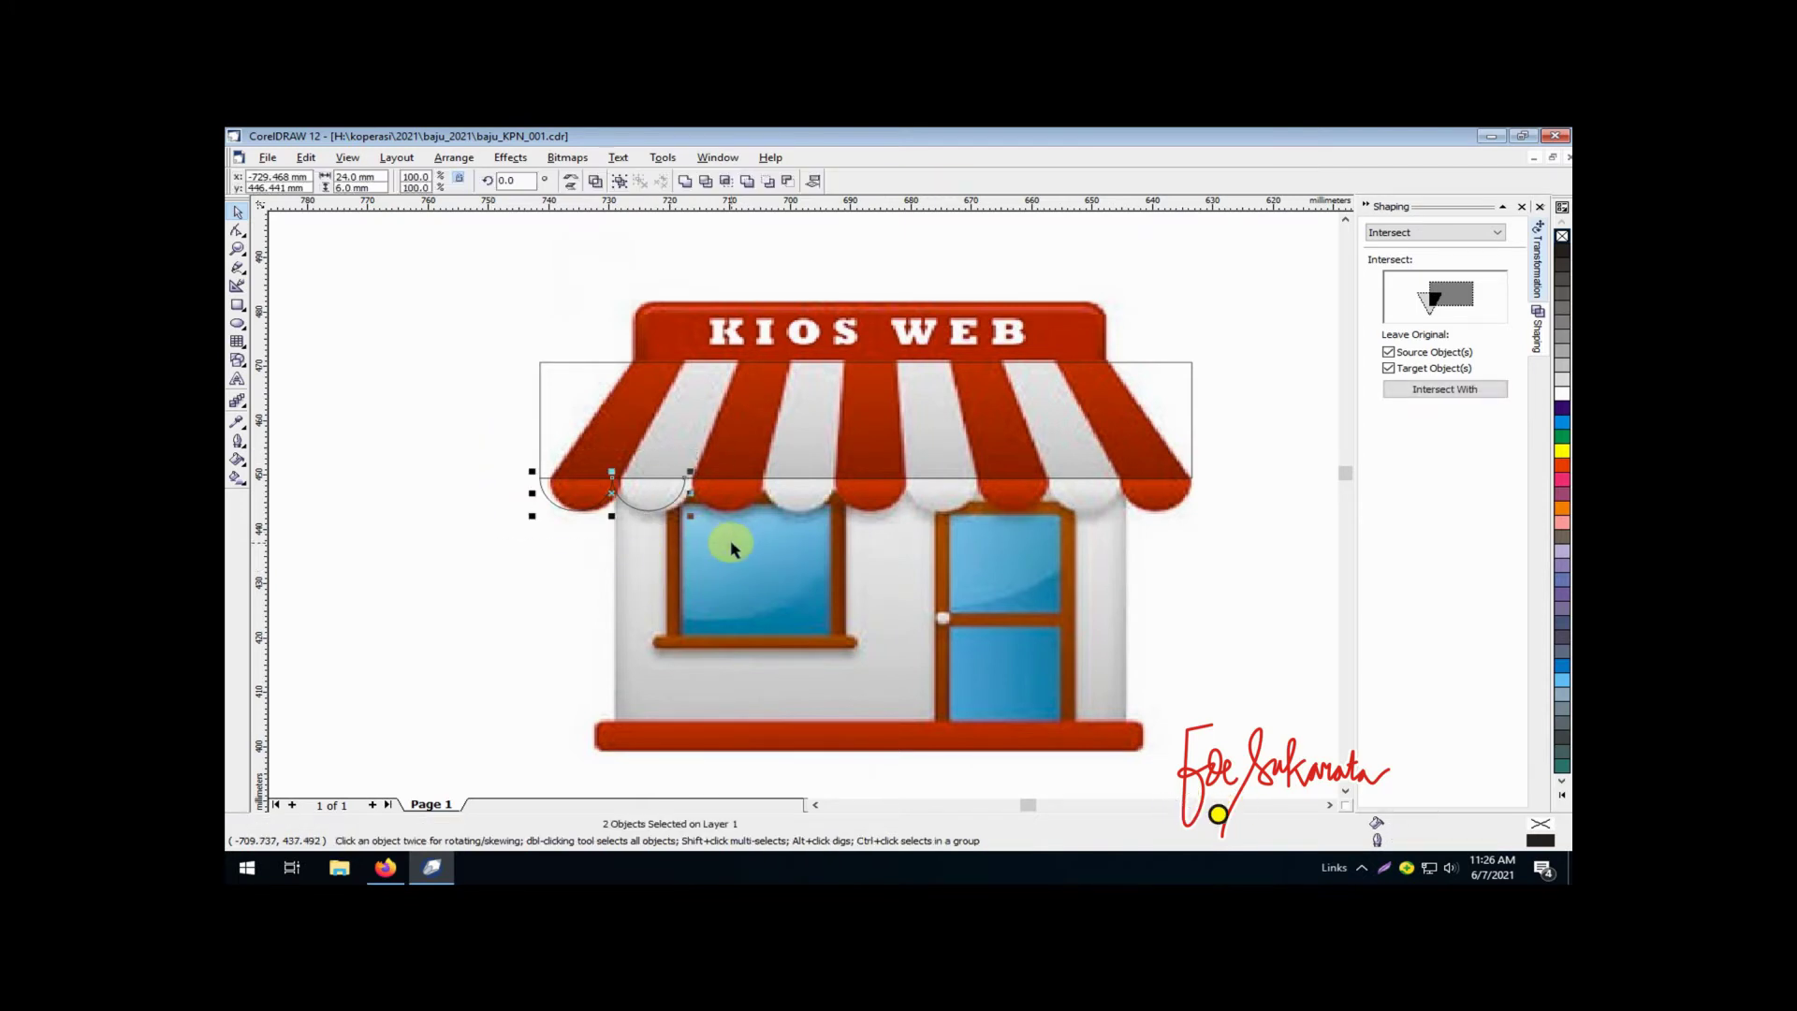
{"action": "key", "text": "KP_Add"}
{"action": "key", "text": "Right"}
{"action": "key", "text": "Right"}
{"action": "key", "text": "KP_Add"}
{"action": "key", "text": "Right"}
{"action": "key", "text": "Right"}
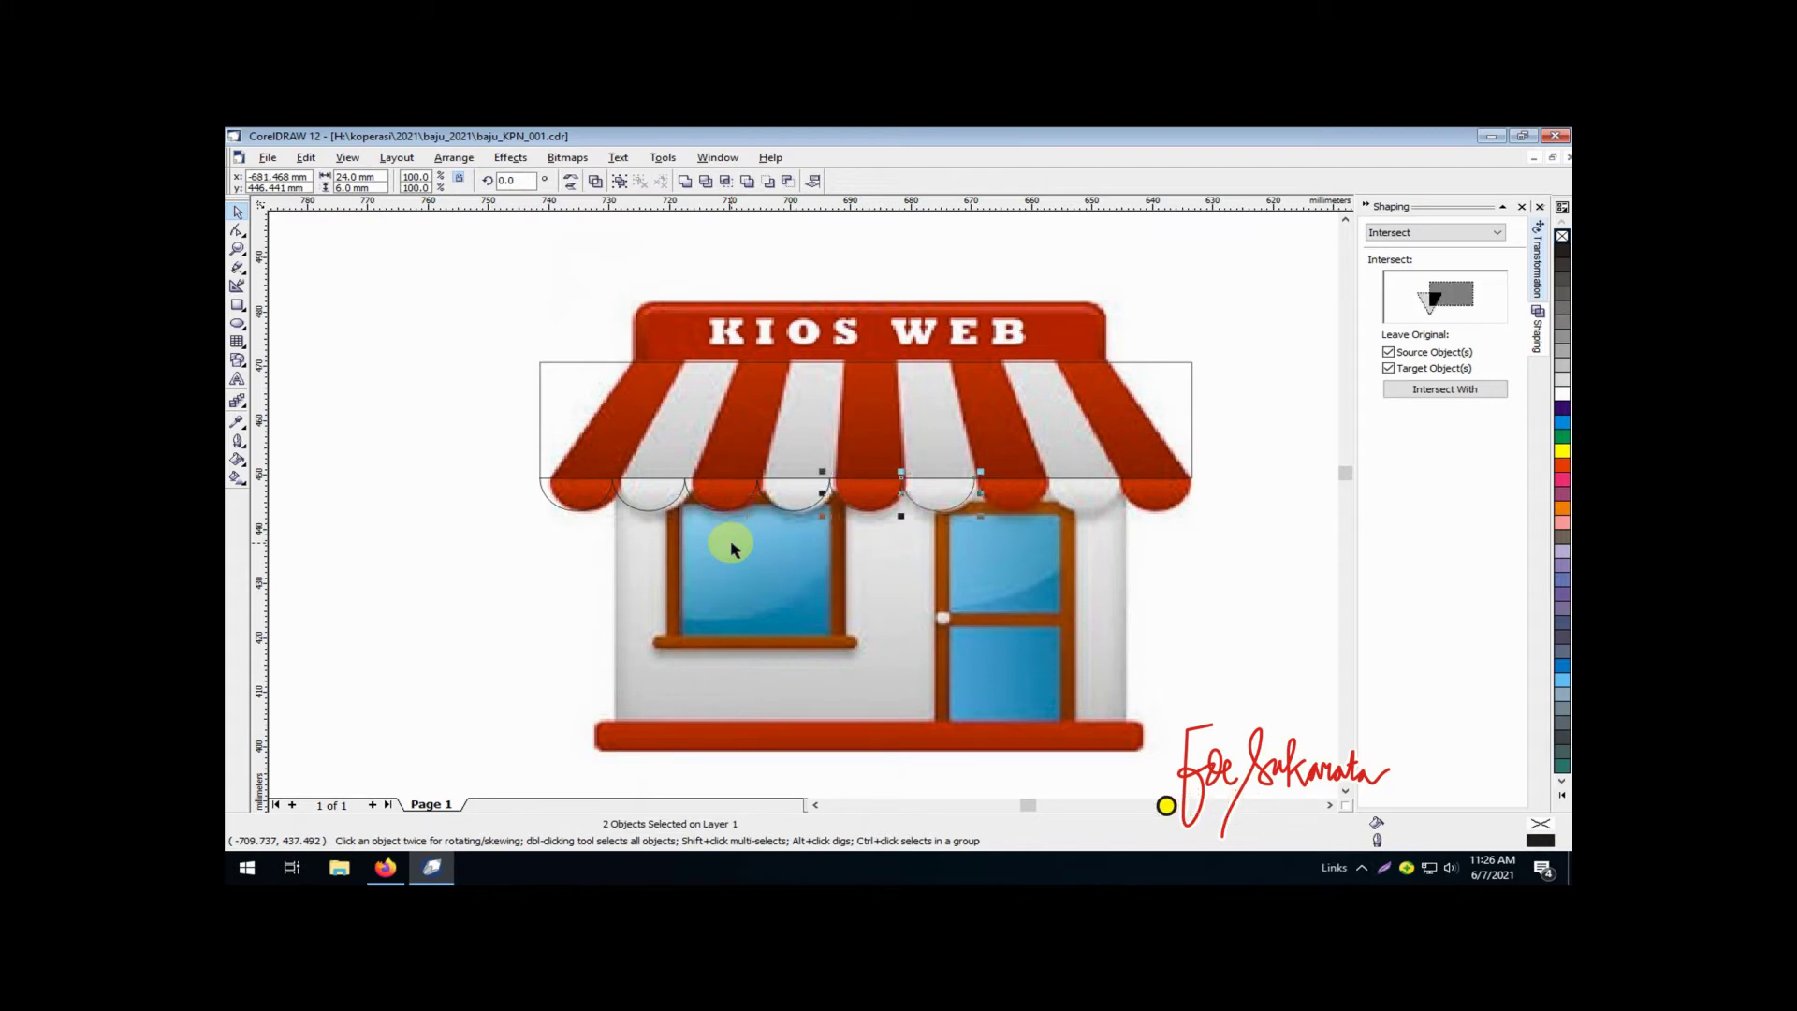
Duplicate the last pair of arcs 24 mm to the right and copy its right arc onto the ninth scallop
{"action": "key", "text": "KP_Add"}
{"action": "key", "text": "Right"}
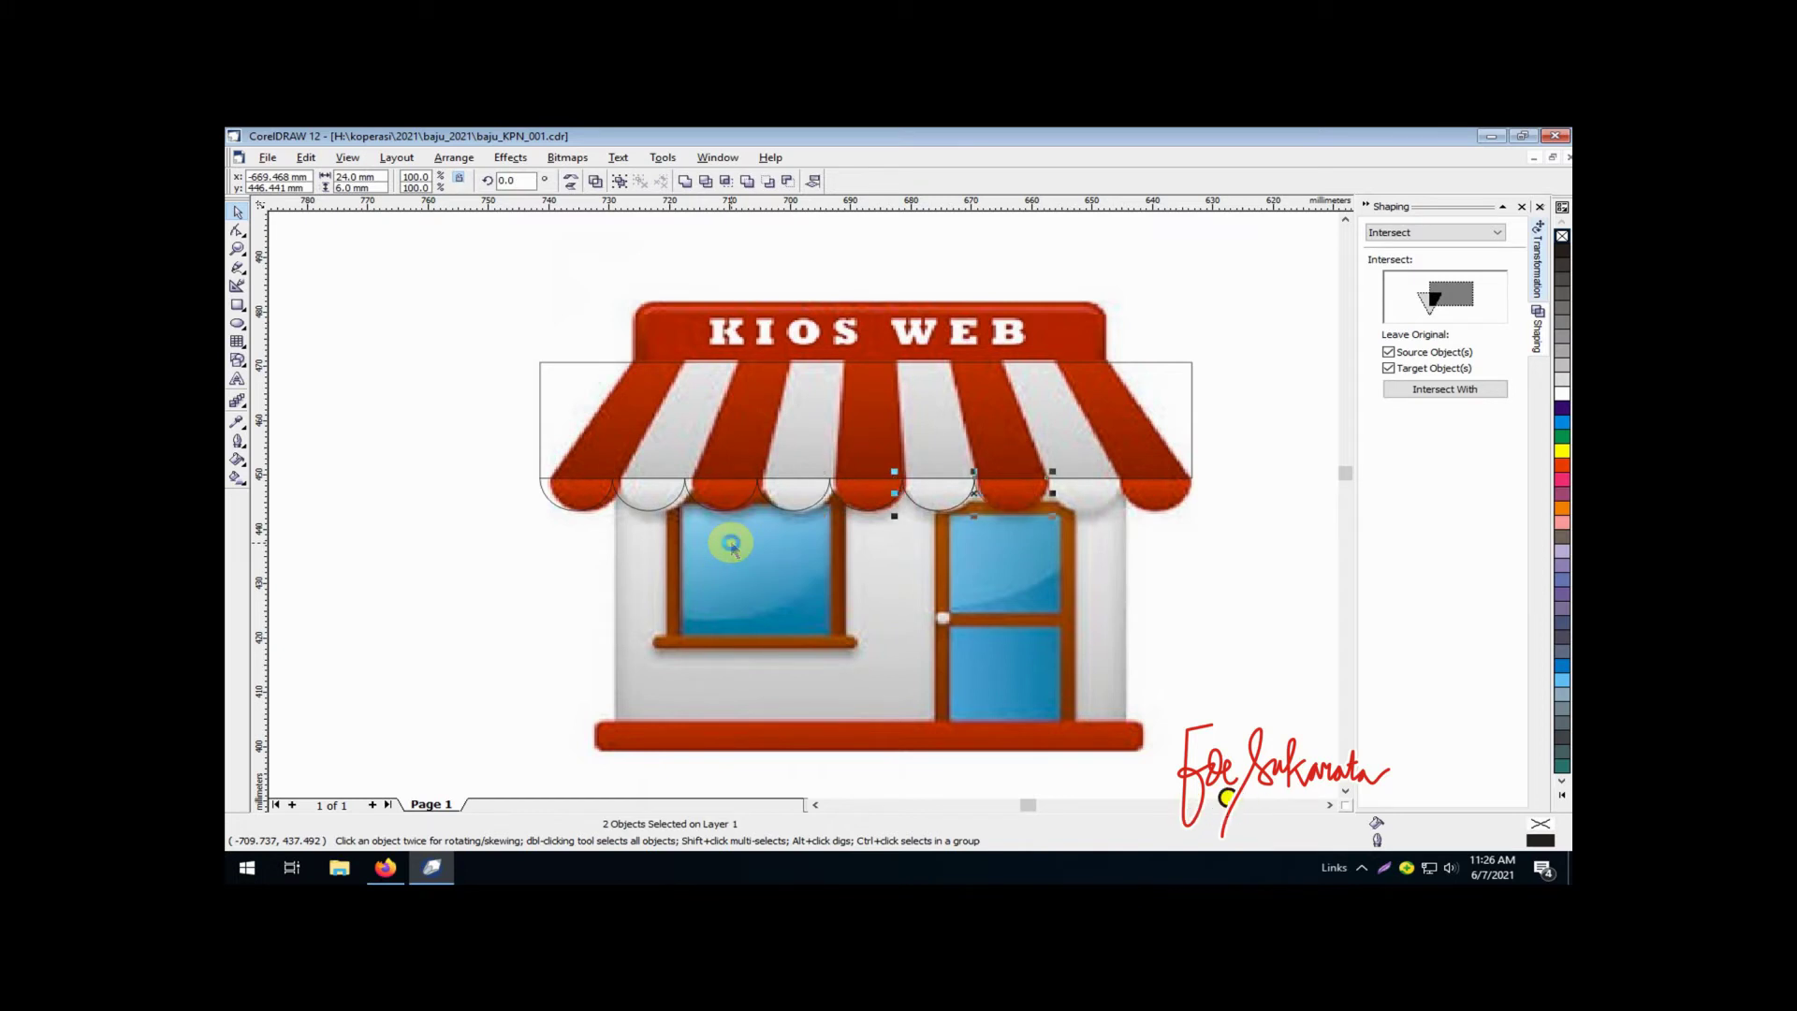
{"action": "key", "text": "KP_Add"}
{"action": "key", "text": "Right"}
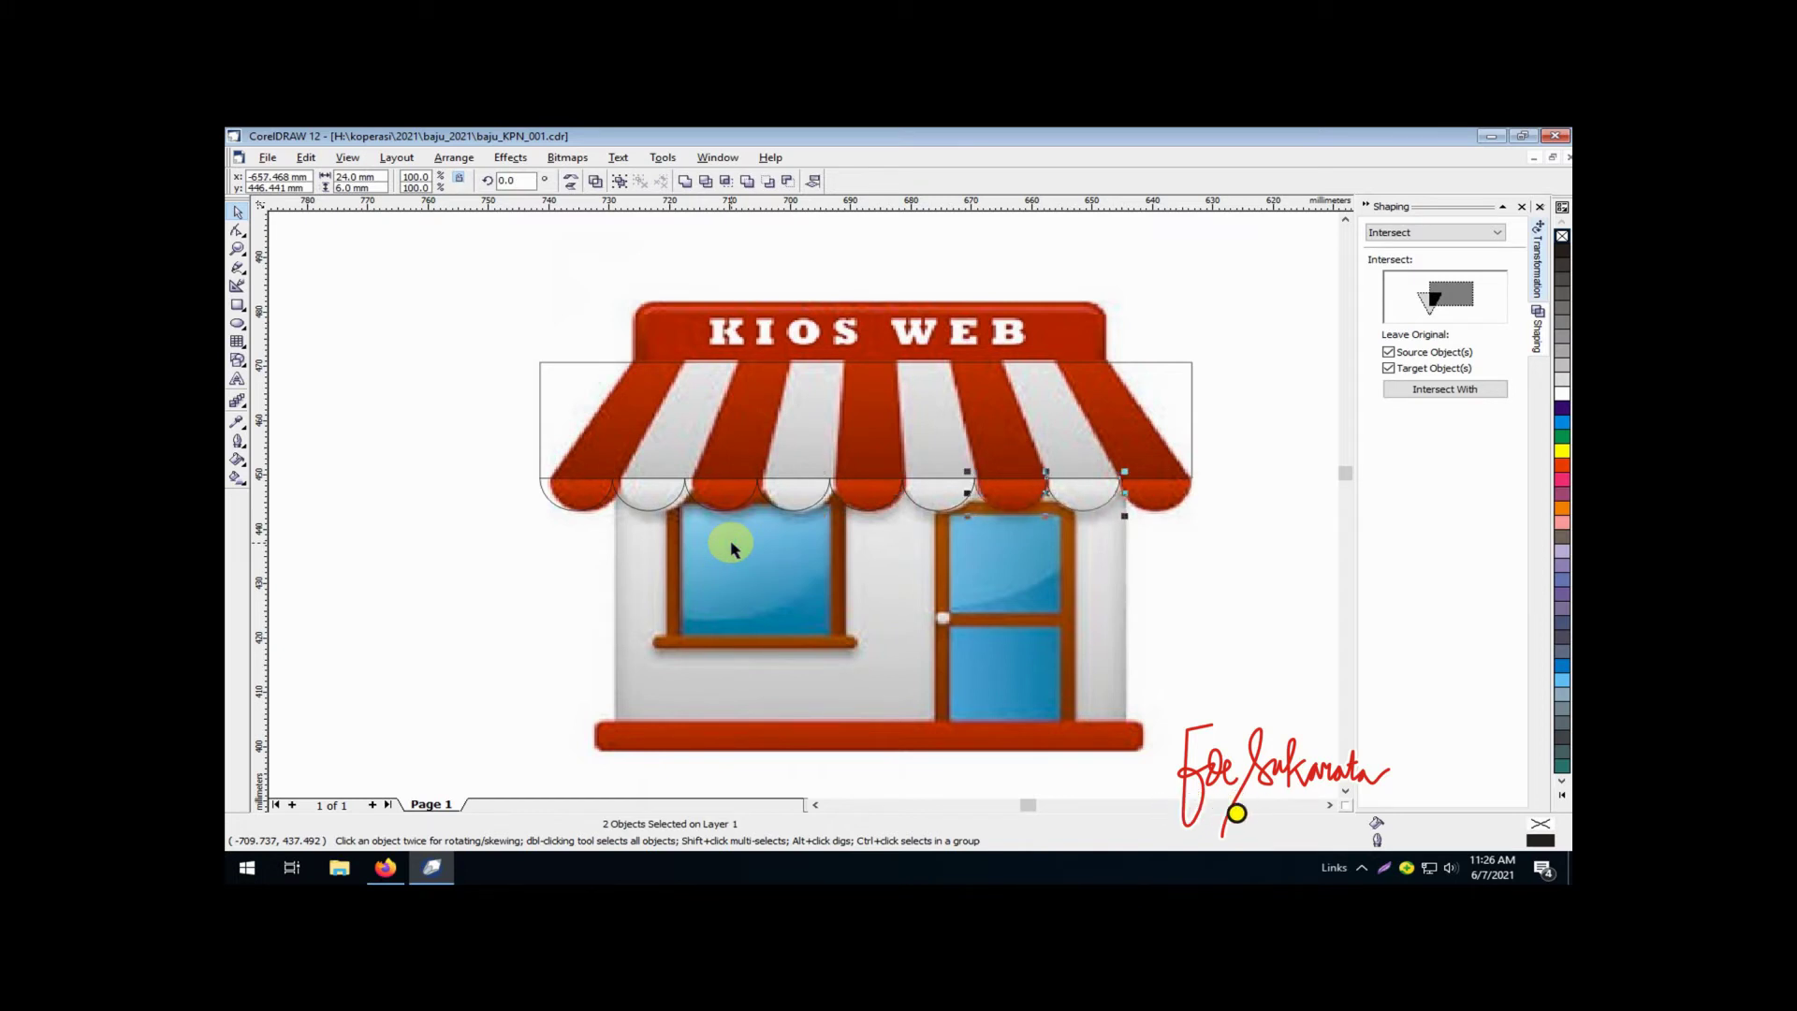
{"action": "left_click", "coordinate": [1093, 507]}
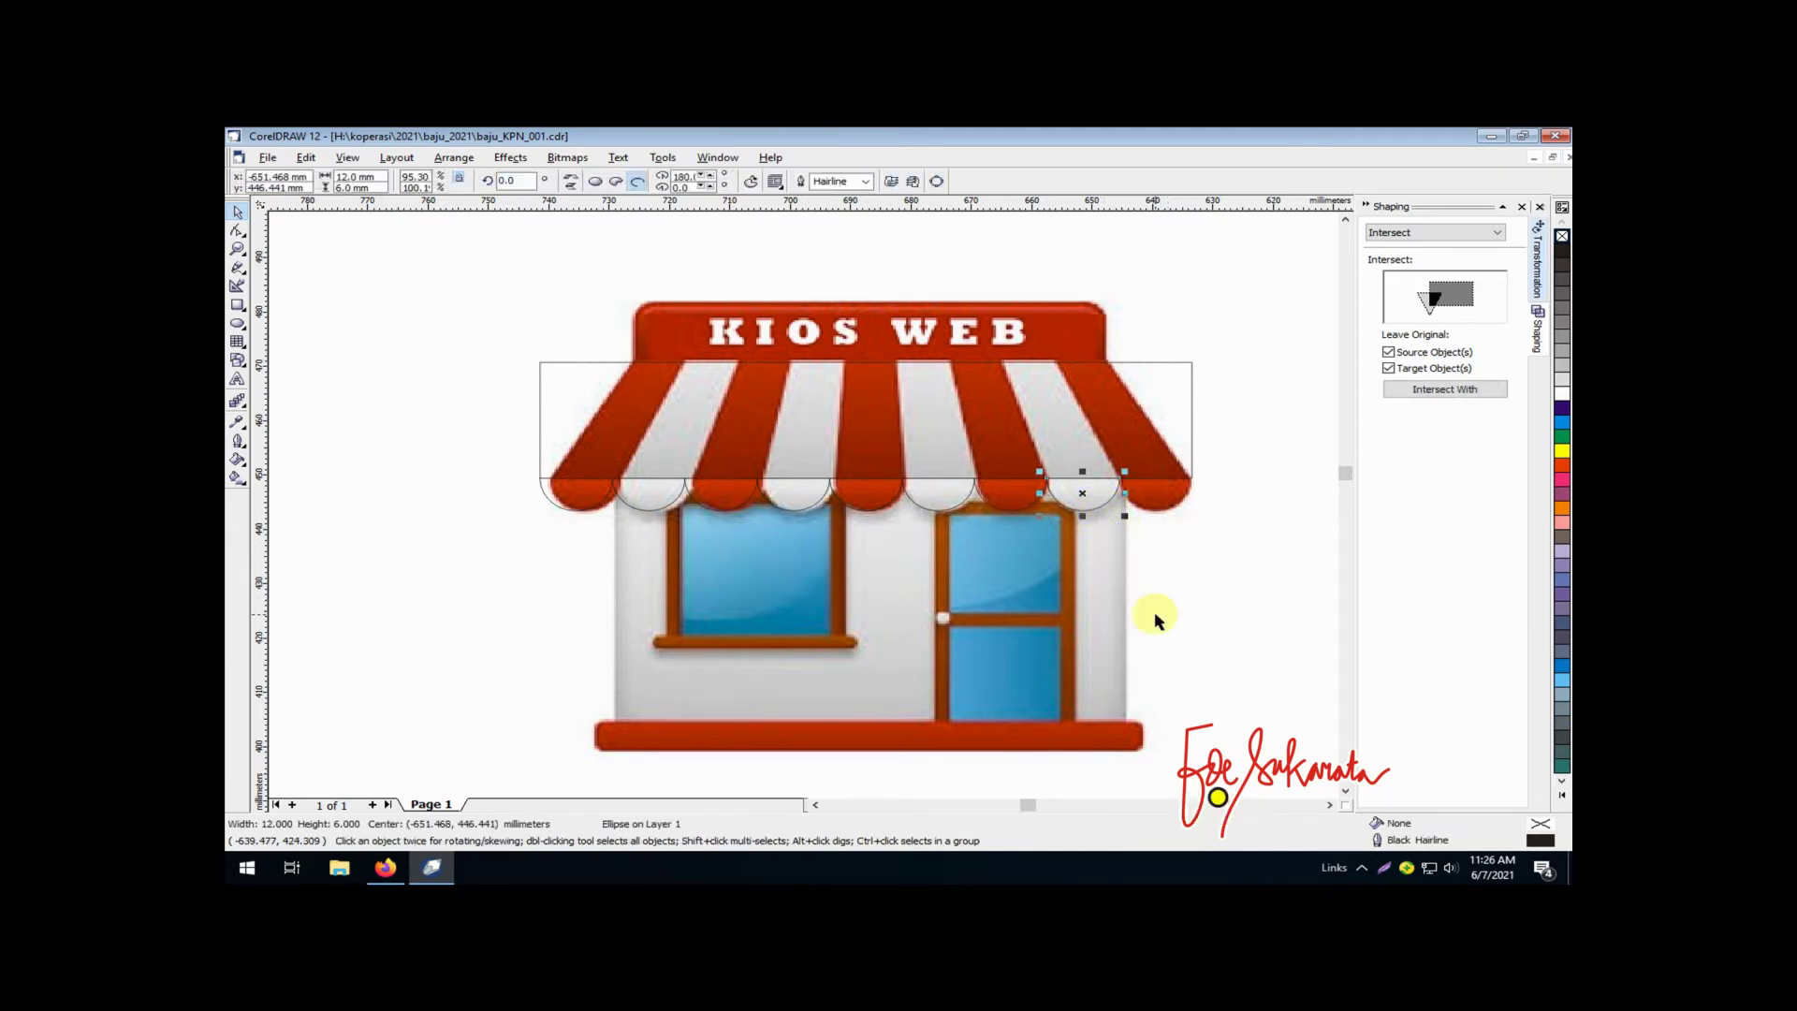
{"action": "key", "text": "ctrl+d"}
Convert the awning rectangle to curves and move its two upper corner nodes 12 mm inward to form a trapezoid
{"action": "left_click", "coordinate": [1143, 372]}
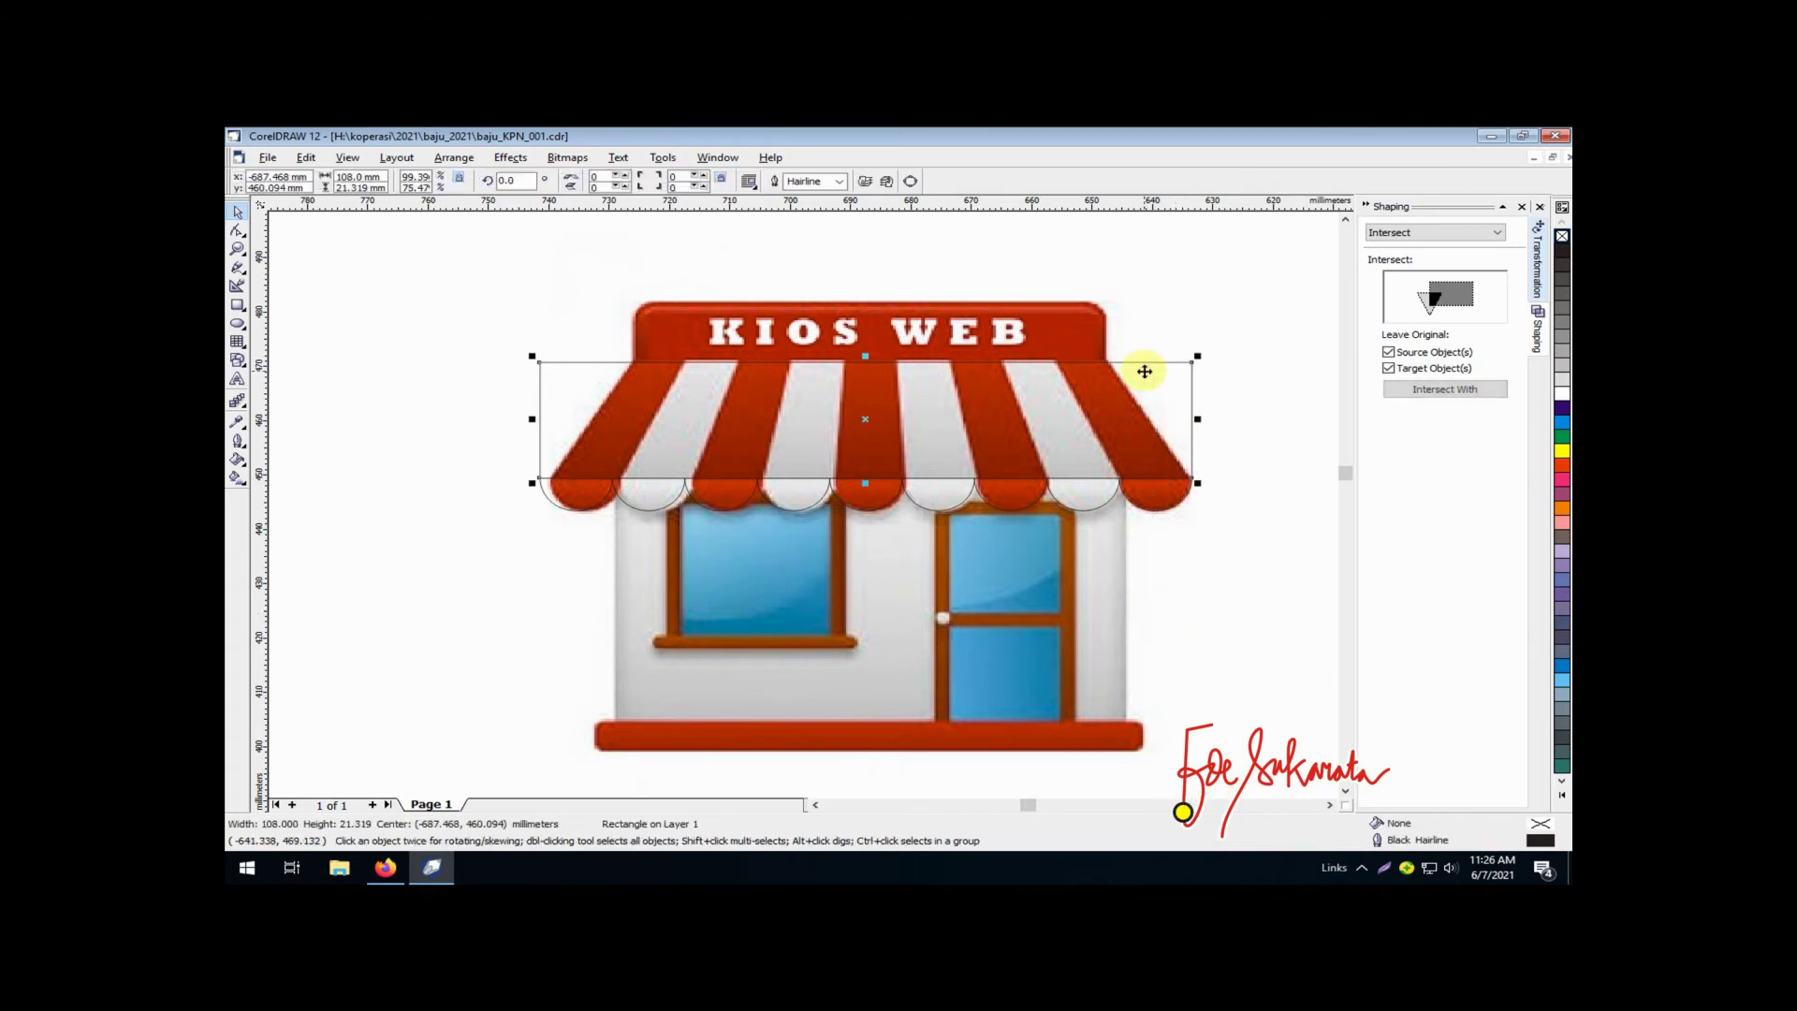
{"action": "left_click", "coordinate": [453, 157]}
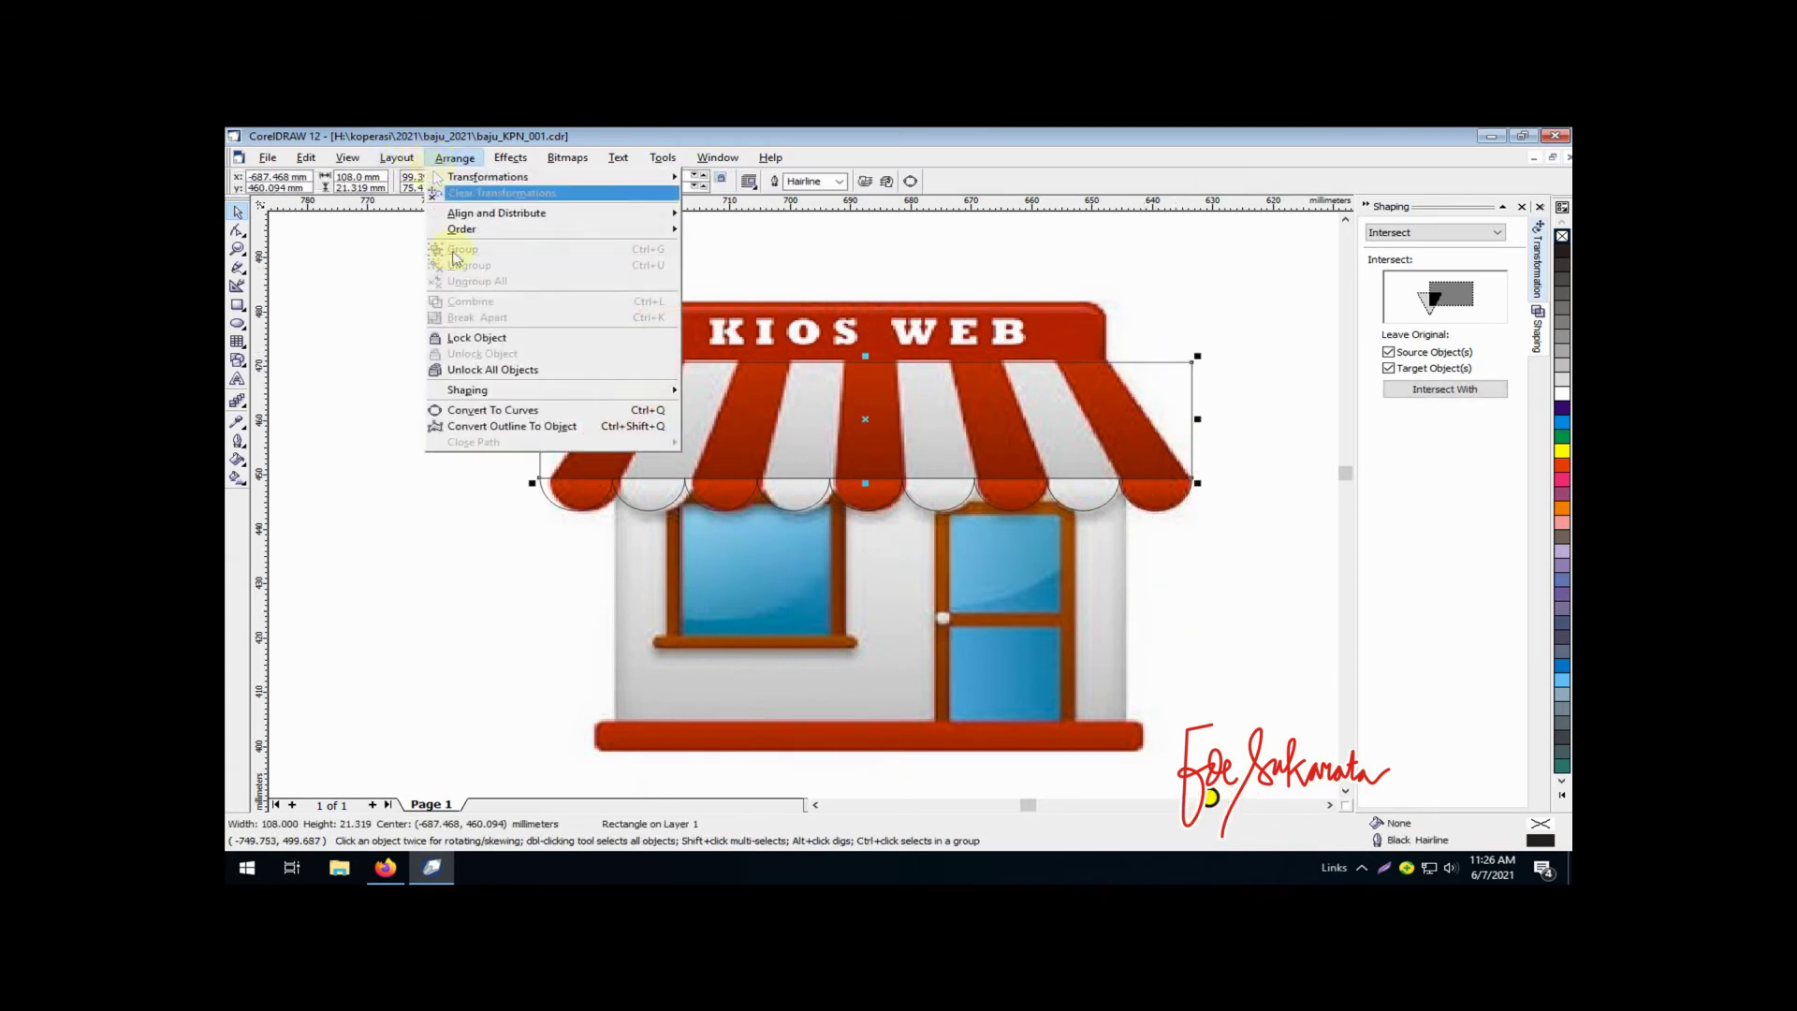
{"action": "left_click", "coordinate": [487, 409]}
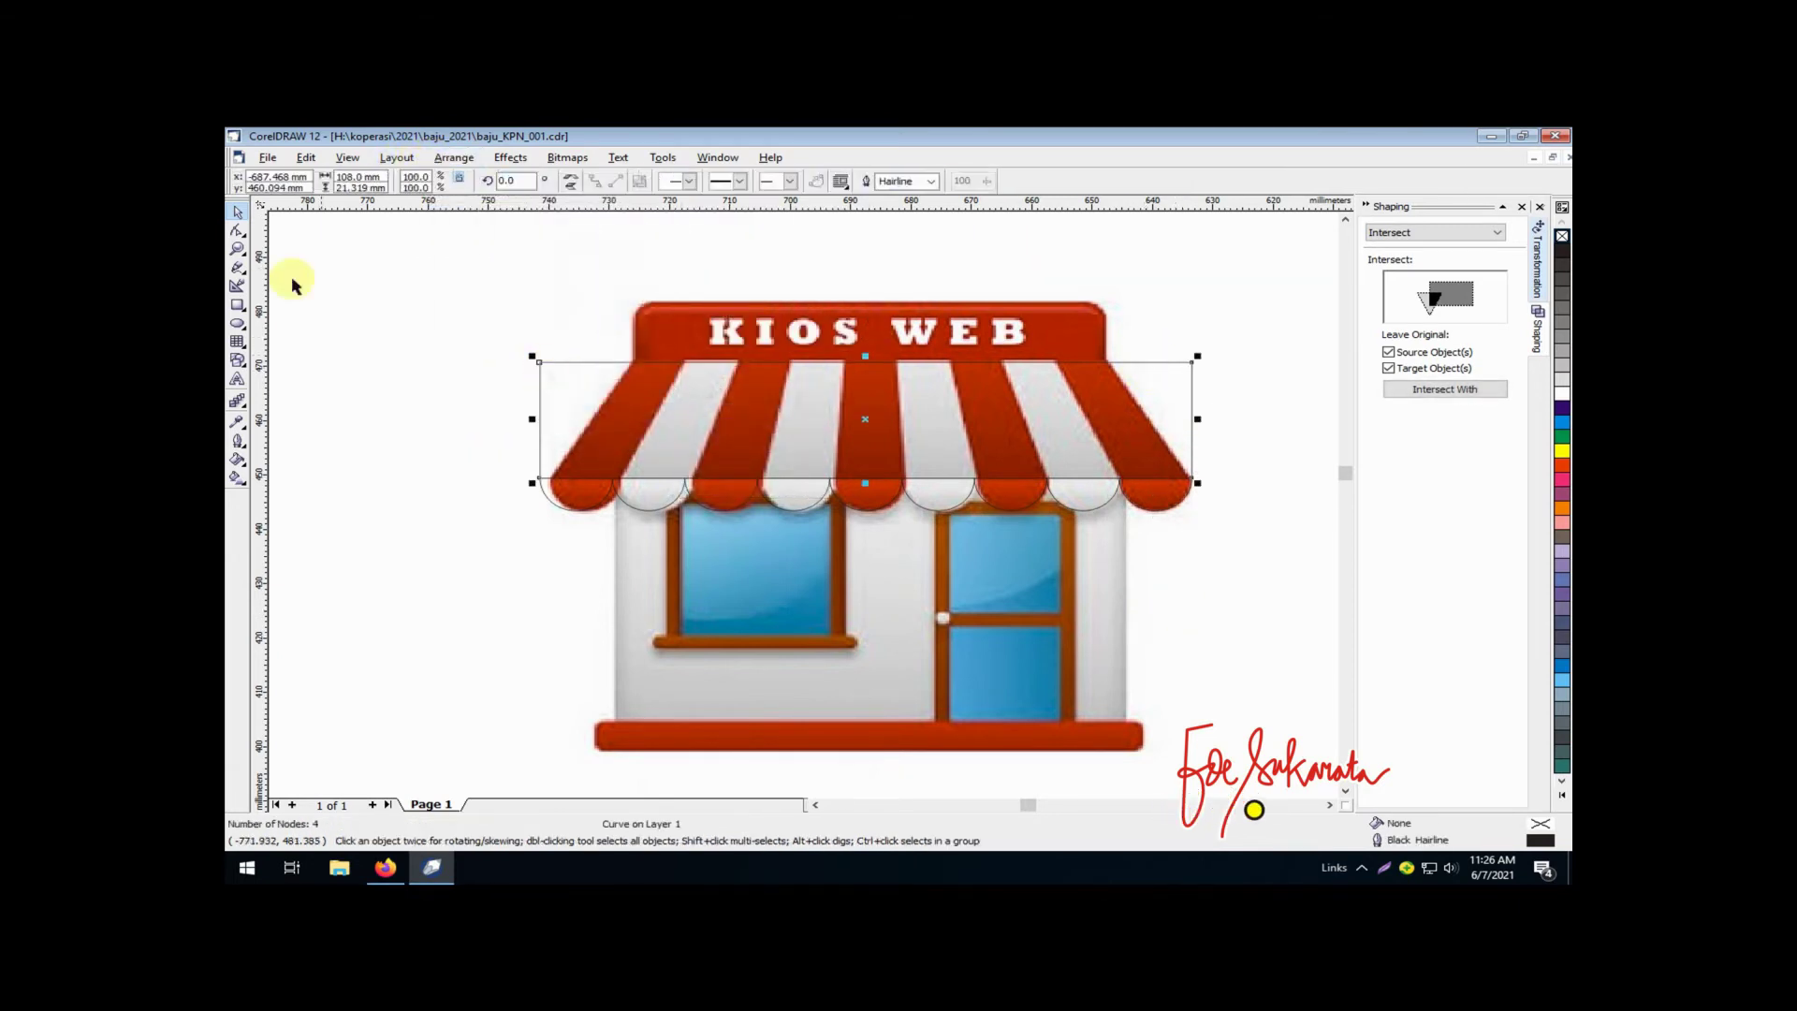
{"action": "left_click", "coordinate": [238, 233]}
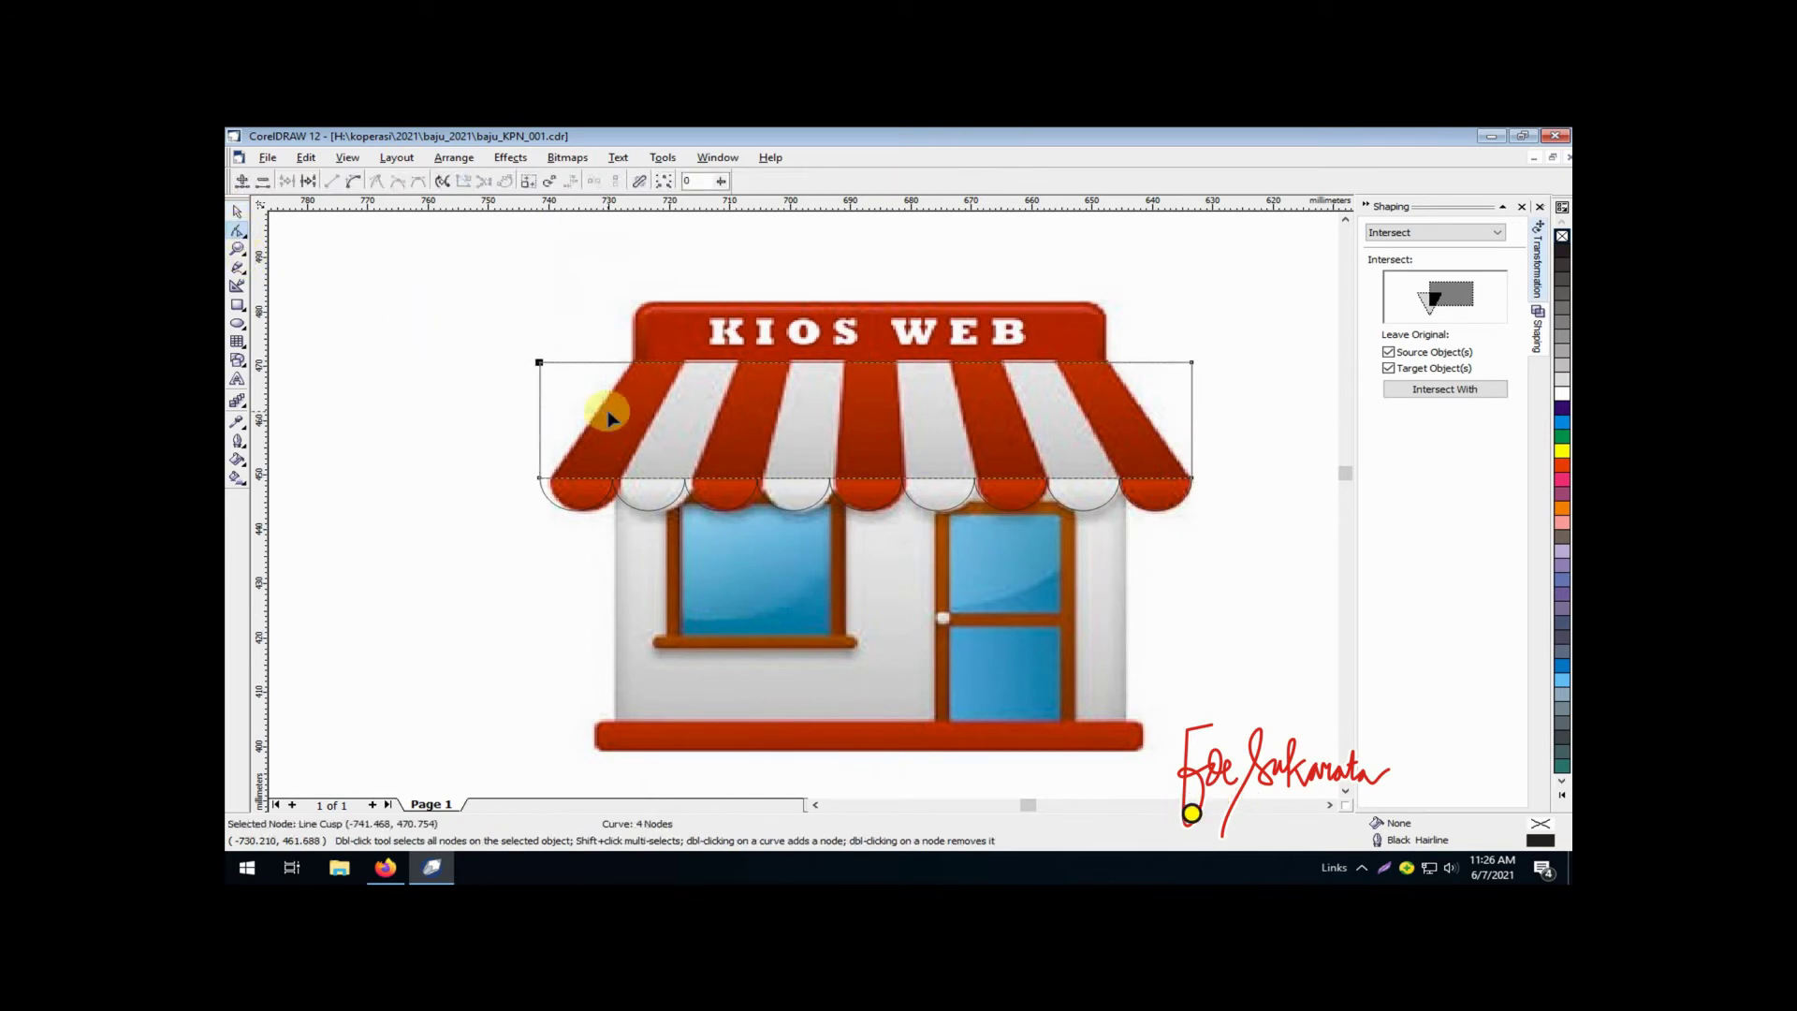
{"action": "key", "text": "Right"}
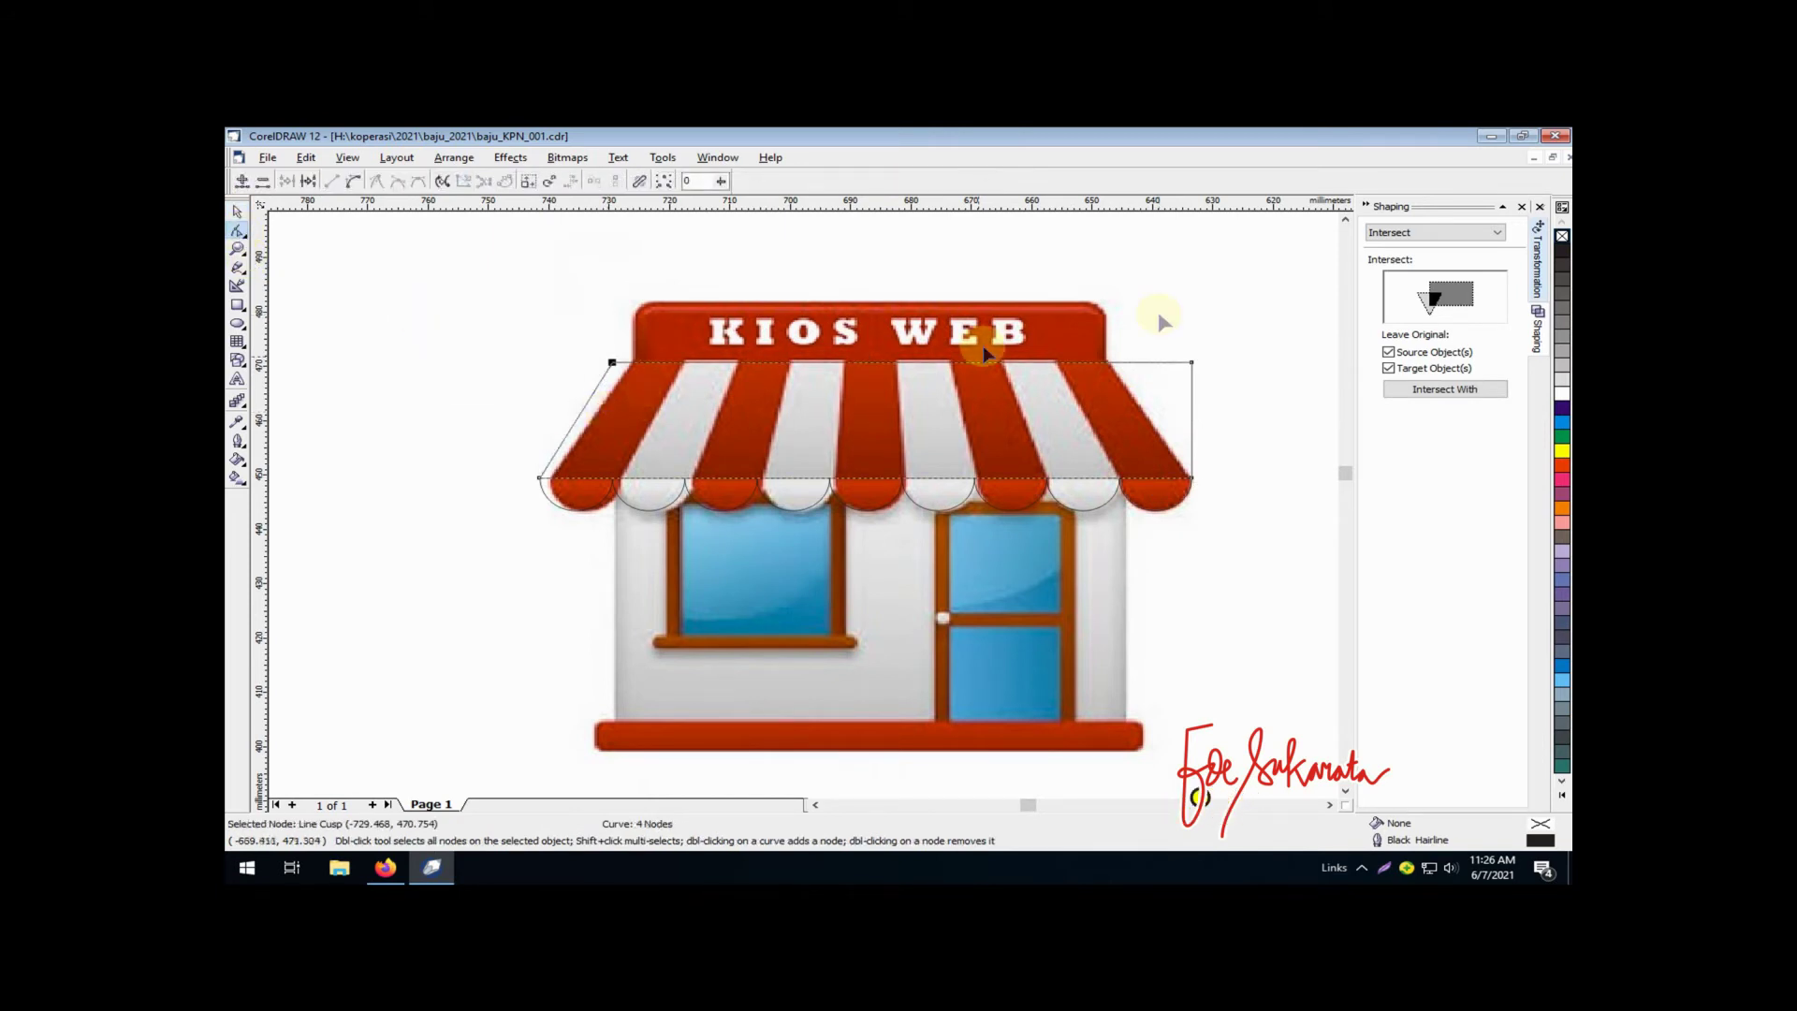
{"action": "left_click_drag", "start_coordinate": [1159, 311], "coordinate": [1261, 408]}
{"action": "key", "text": "Left"}
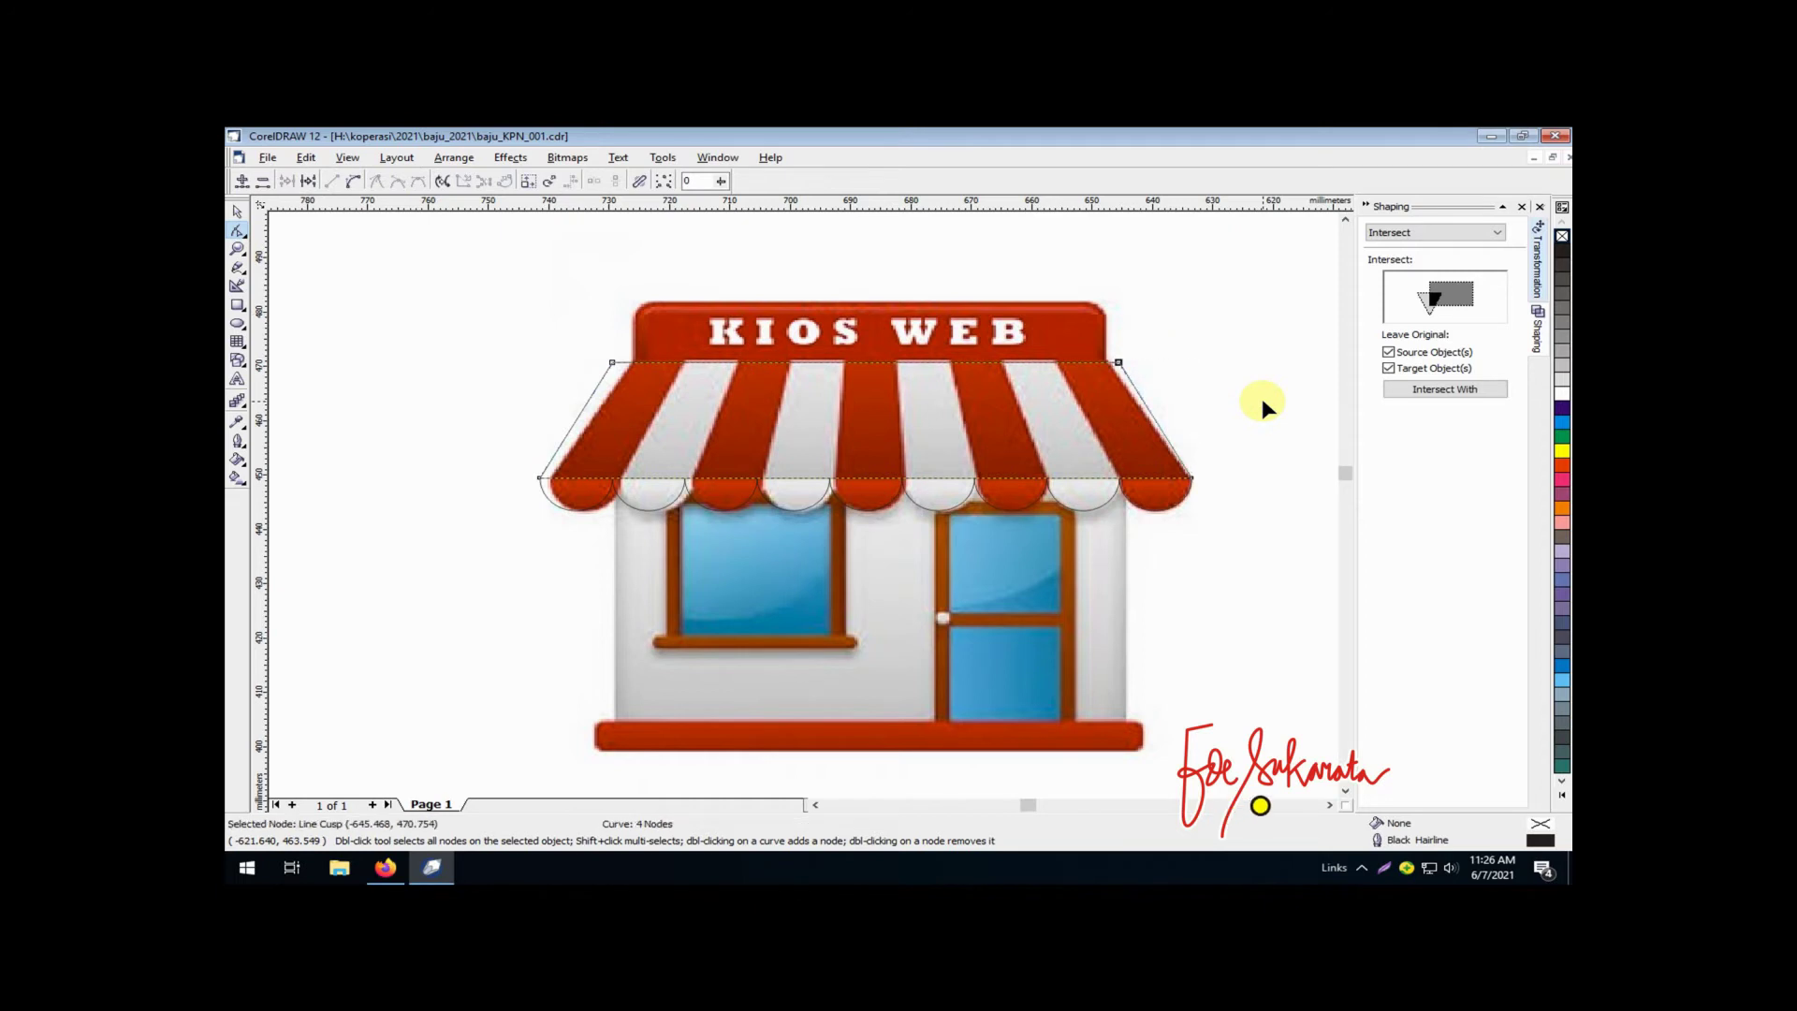
Draw a rectangle about 10.9 mm high over the KIOS WEB sign and set its width to 84 mm
{"action": "left_click", "coordinate": [237, 306]}
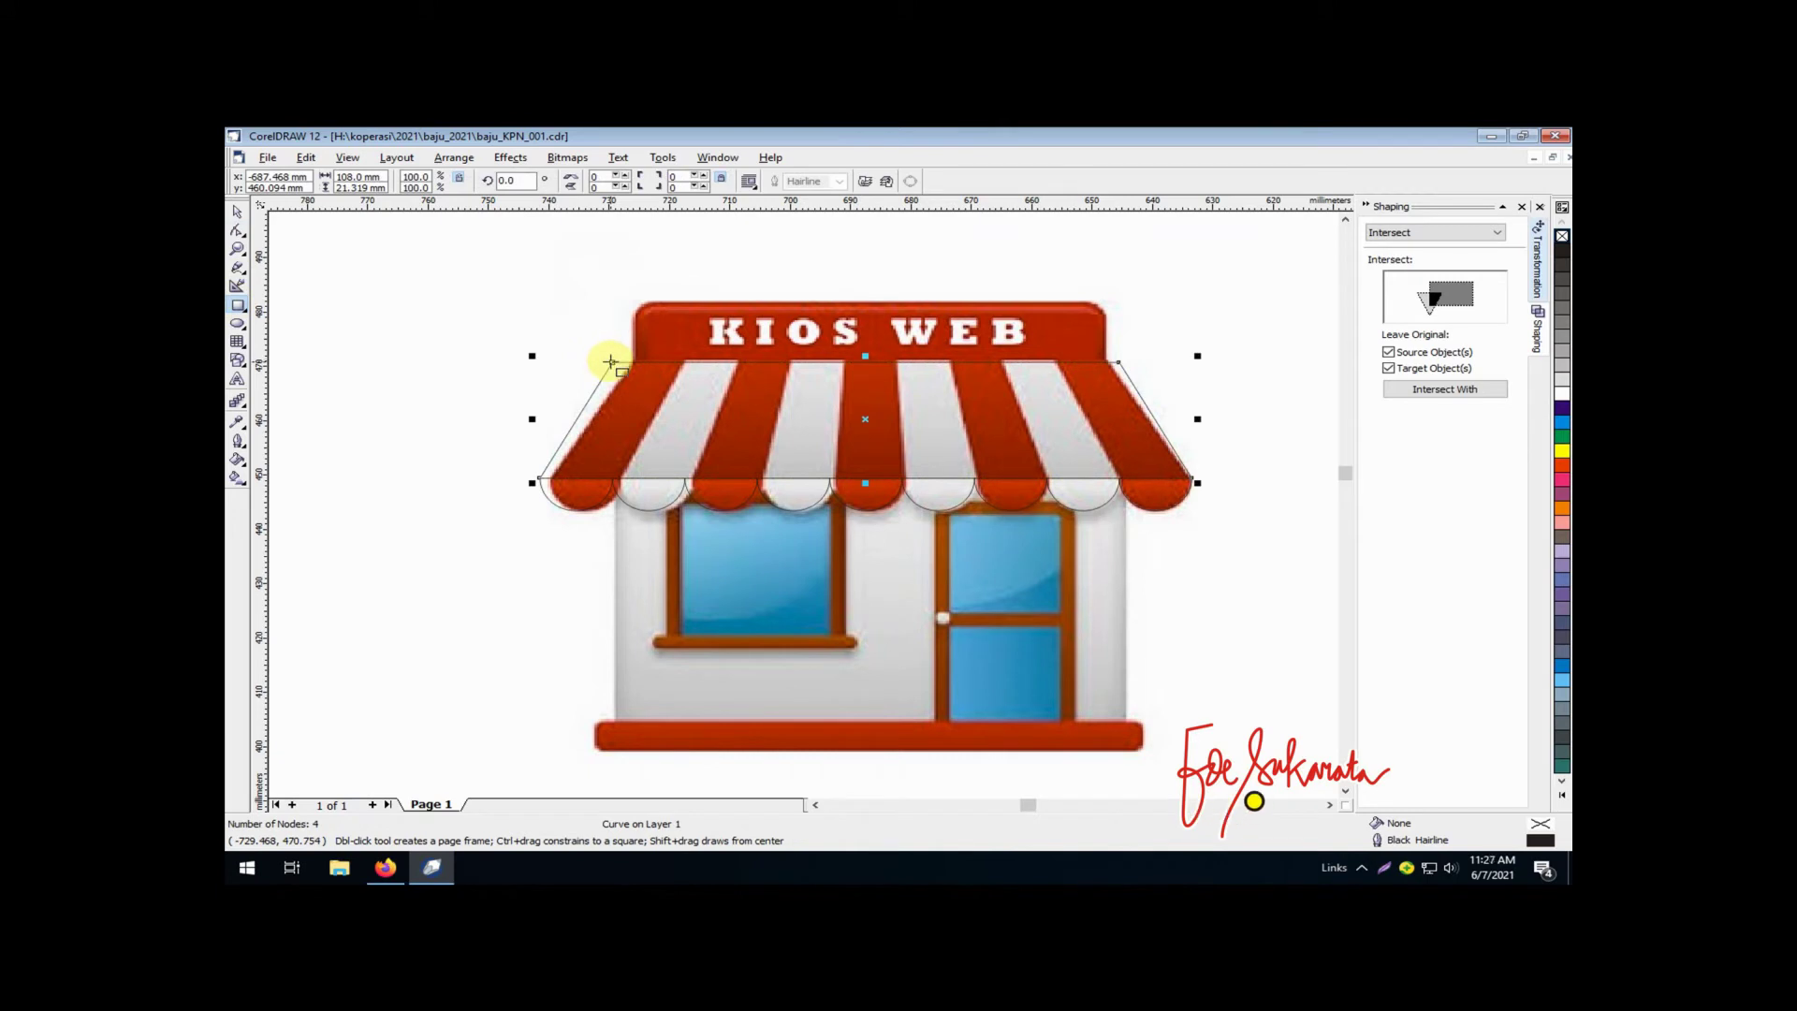
{"action": "left_click_drag", "start_coordinate": [612, 362], "coordinate": [1117, 303]}
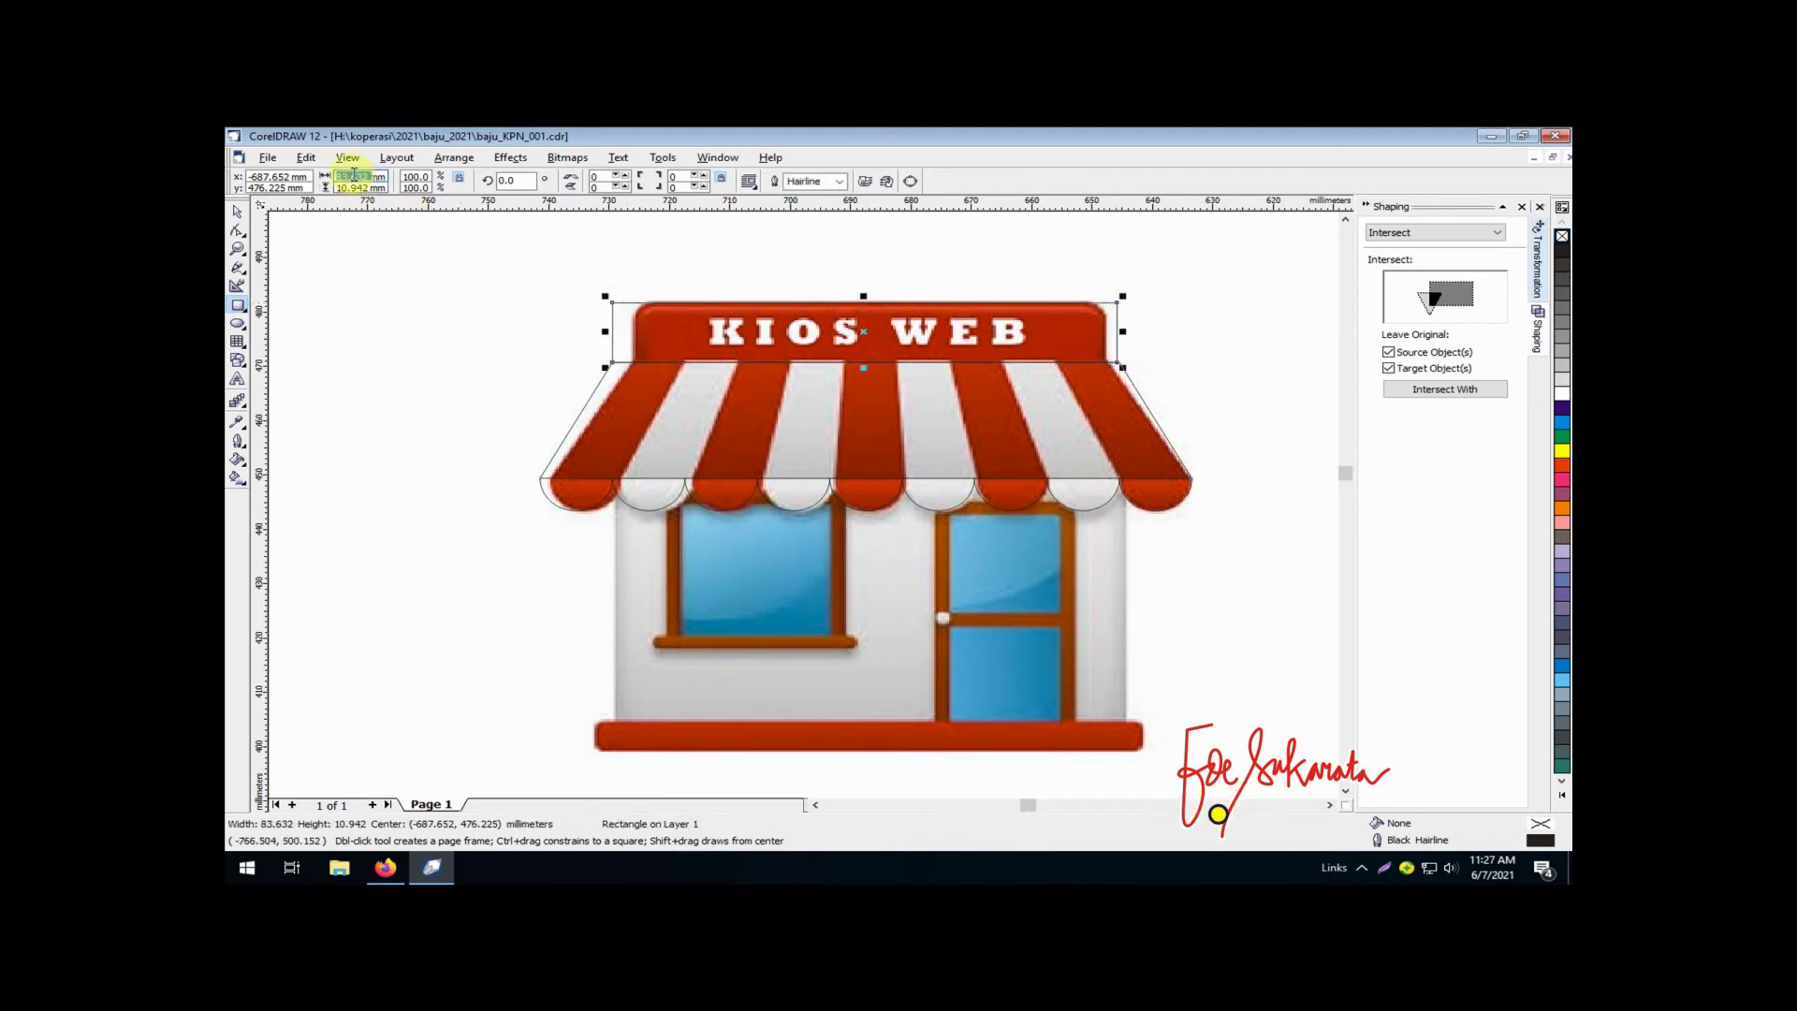
{"action": "type", "text": "84"}
{"action": "key", "text": "Return"}
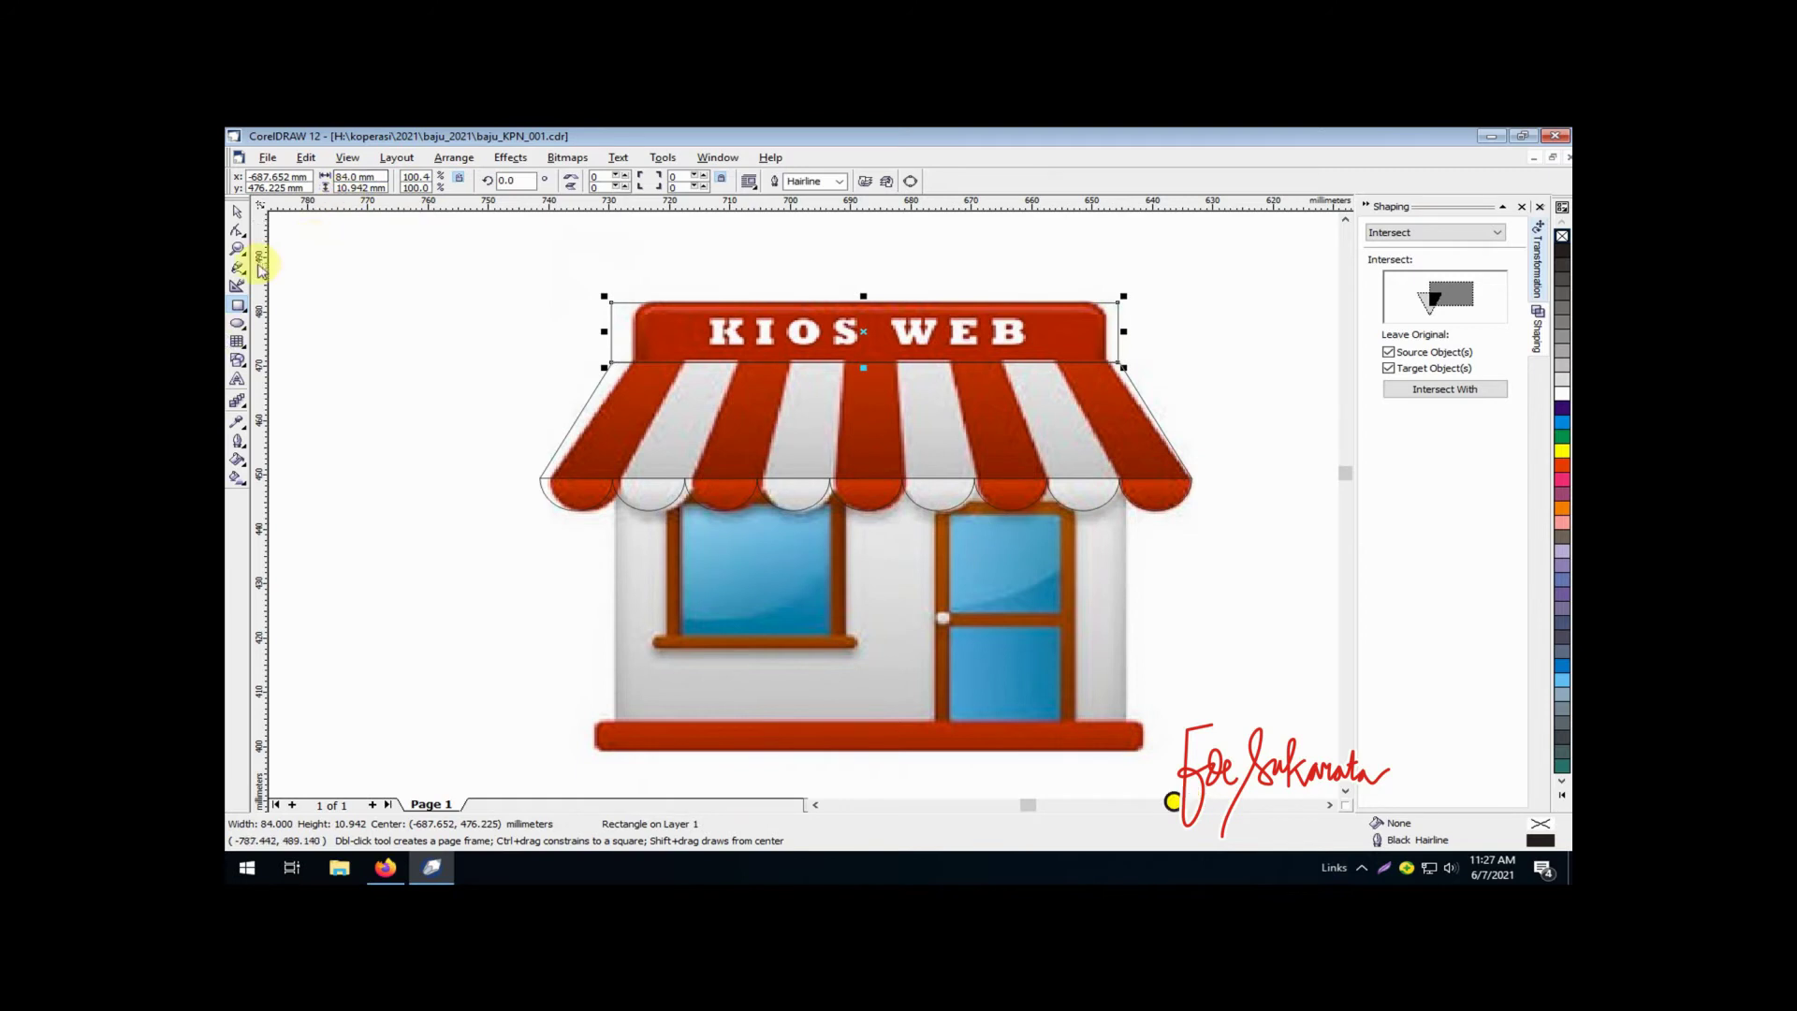
Snap the sign rectangle's lower-left corner to the upper-left corner of the awning trapezoid
{"action": "left_click", "coordinate": [236, 212]}
{"action": "left_click", "coordinate": [413, 381]}
{"action": "mouse_move", "coordinate": [632, 349]}
{"action": "left_mouse_down"}
{"action": "mouse_move", "coordinate": [667, 290]}
{"action": "mouse_move", "coordinate": [675, 308]}
{"action": "mouse_move", "coordinate": [610, 363]}
{"action": "left_mouse_up"}
{"action": "left_click", "coordinate": [475, 417]}
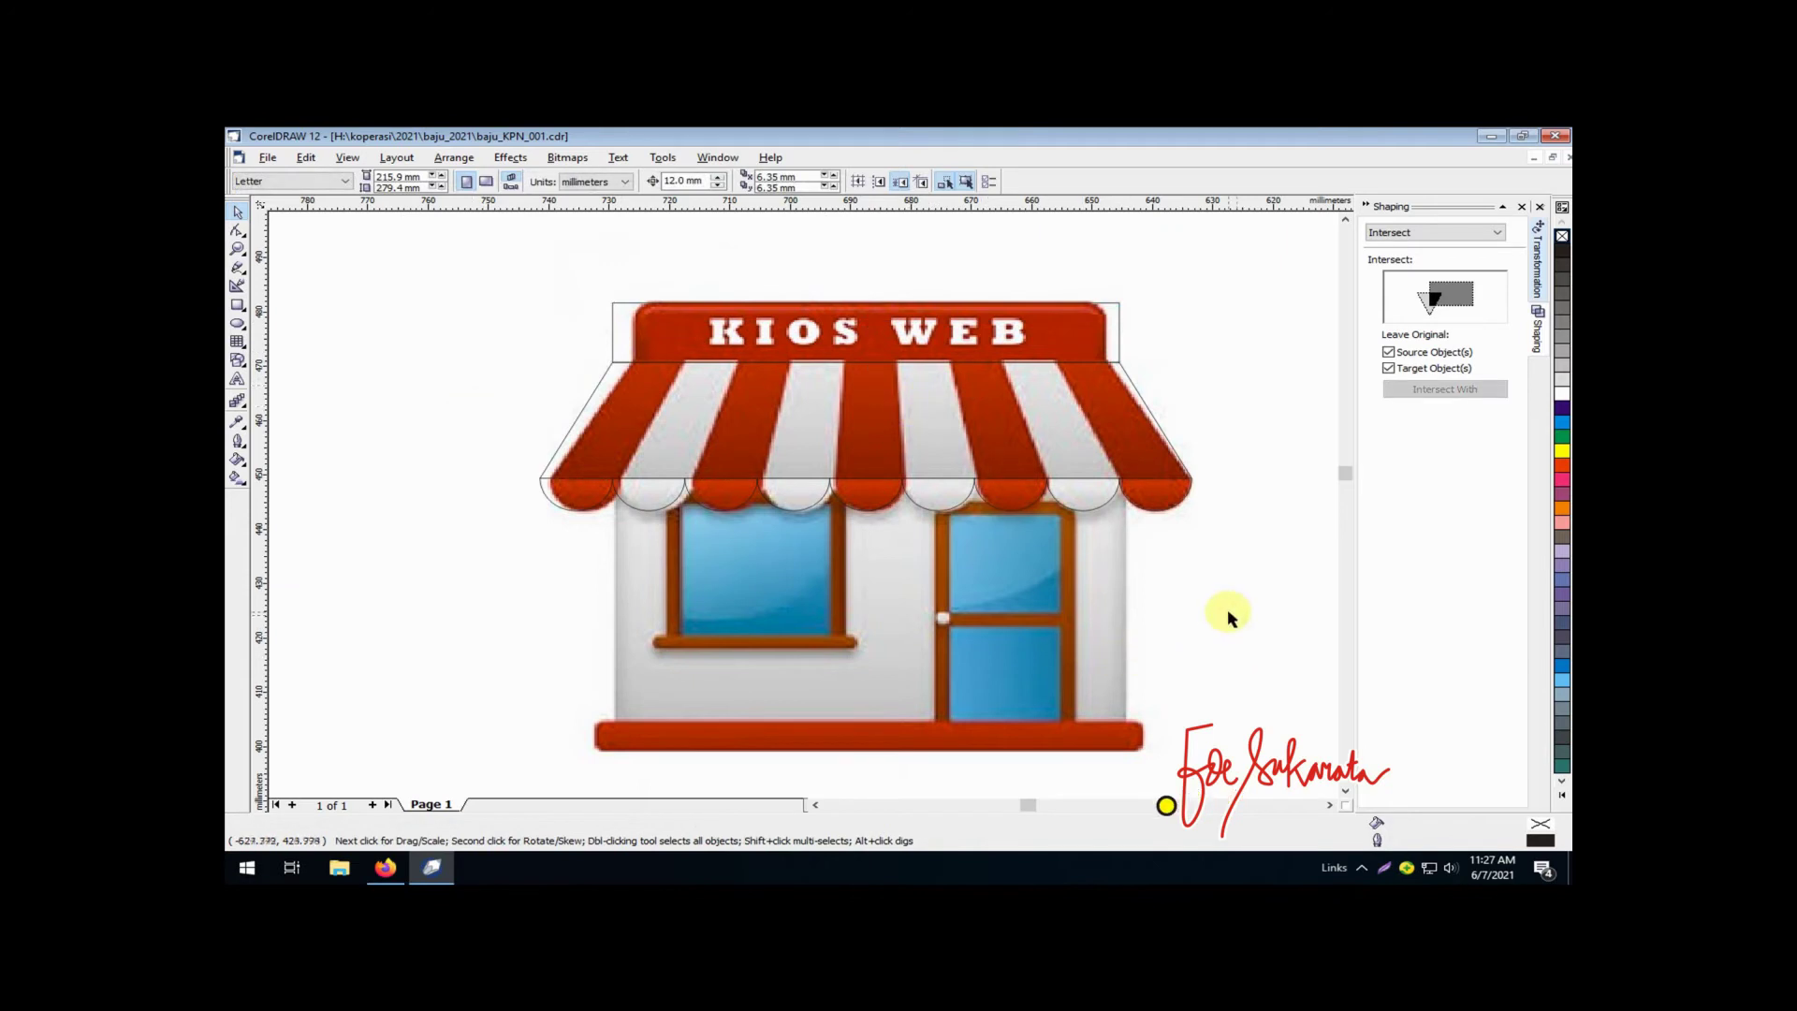
Draw a straight freehand line about 23.9 mm long from the first two arcs' junction to the awning's top edge, along the first stripe
{"action": "left_click", "coordinate": [238, 271]}
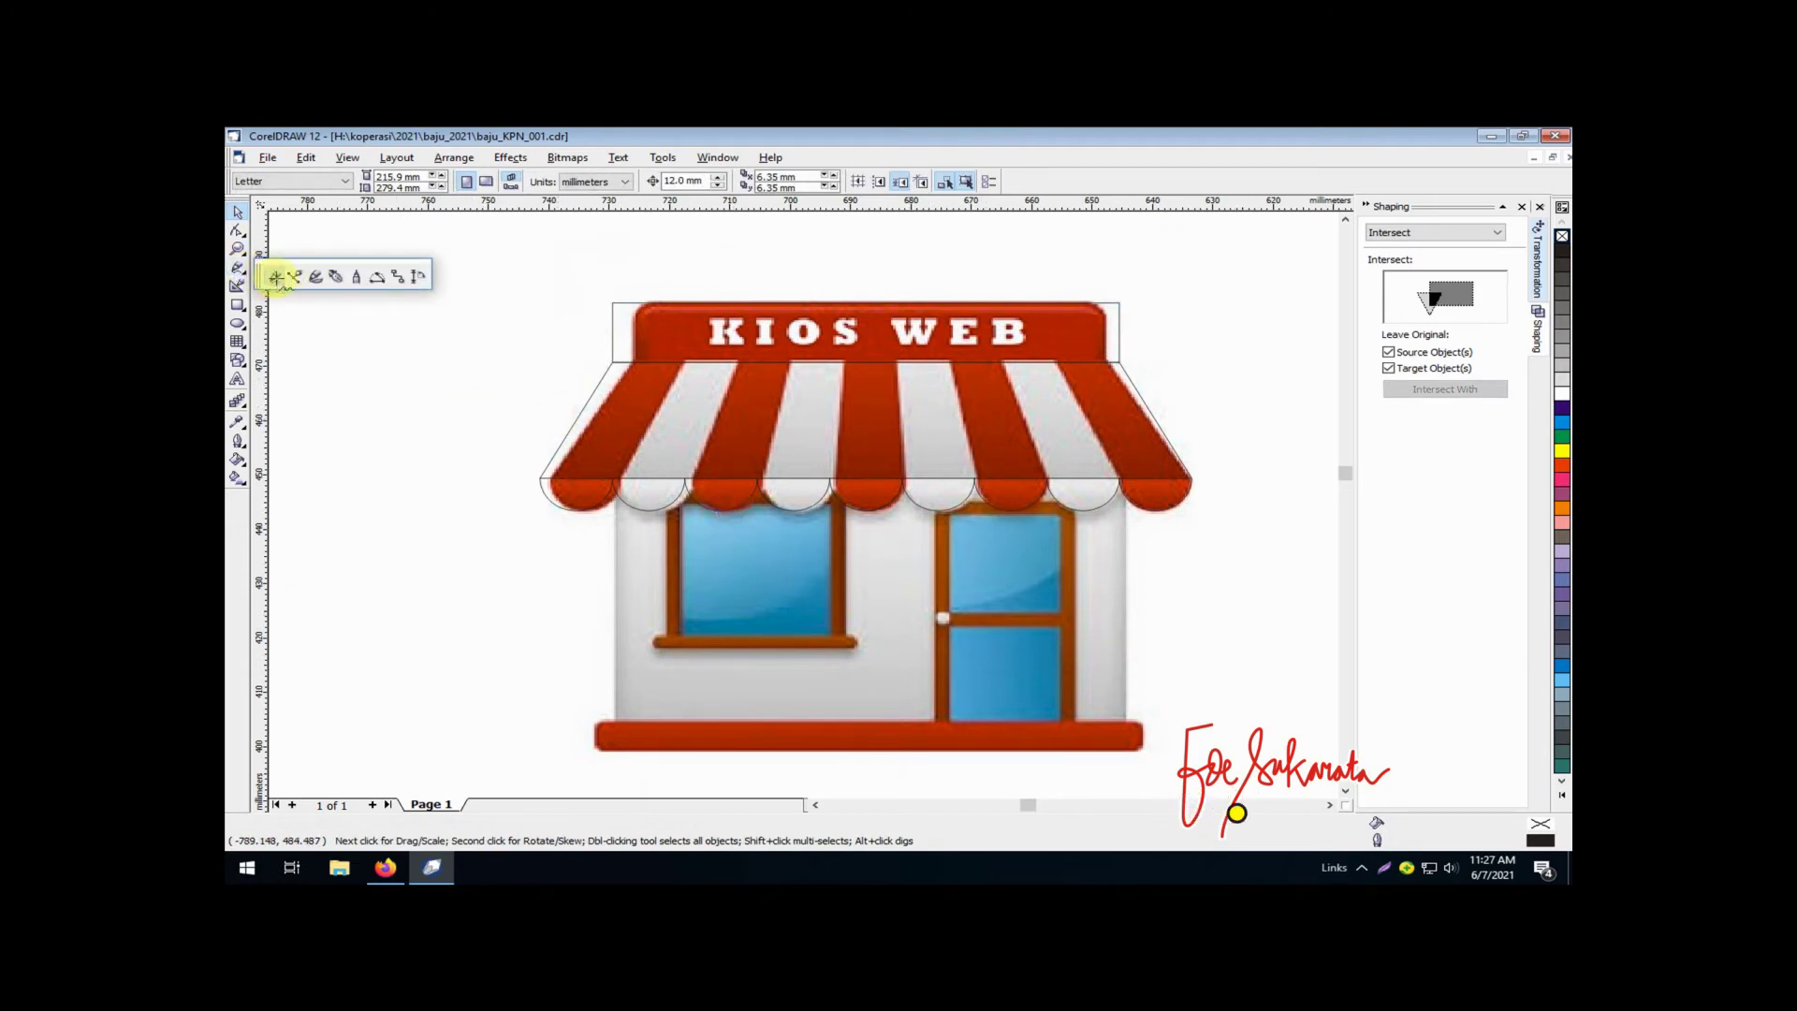
{"action": "left_click", "coordinate": [276, 277]}
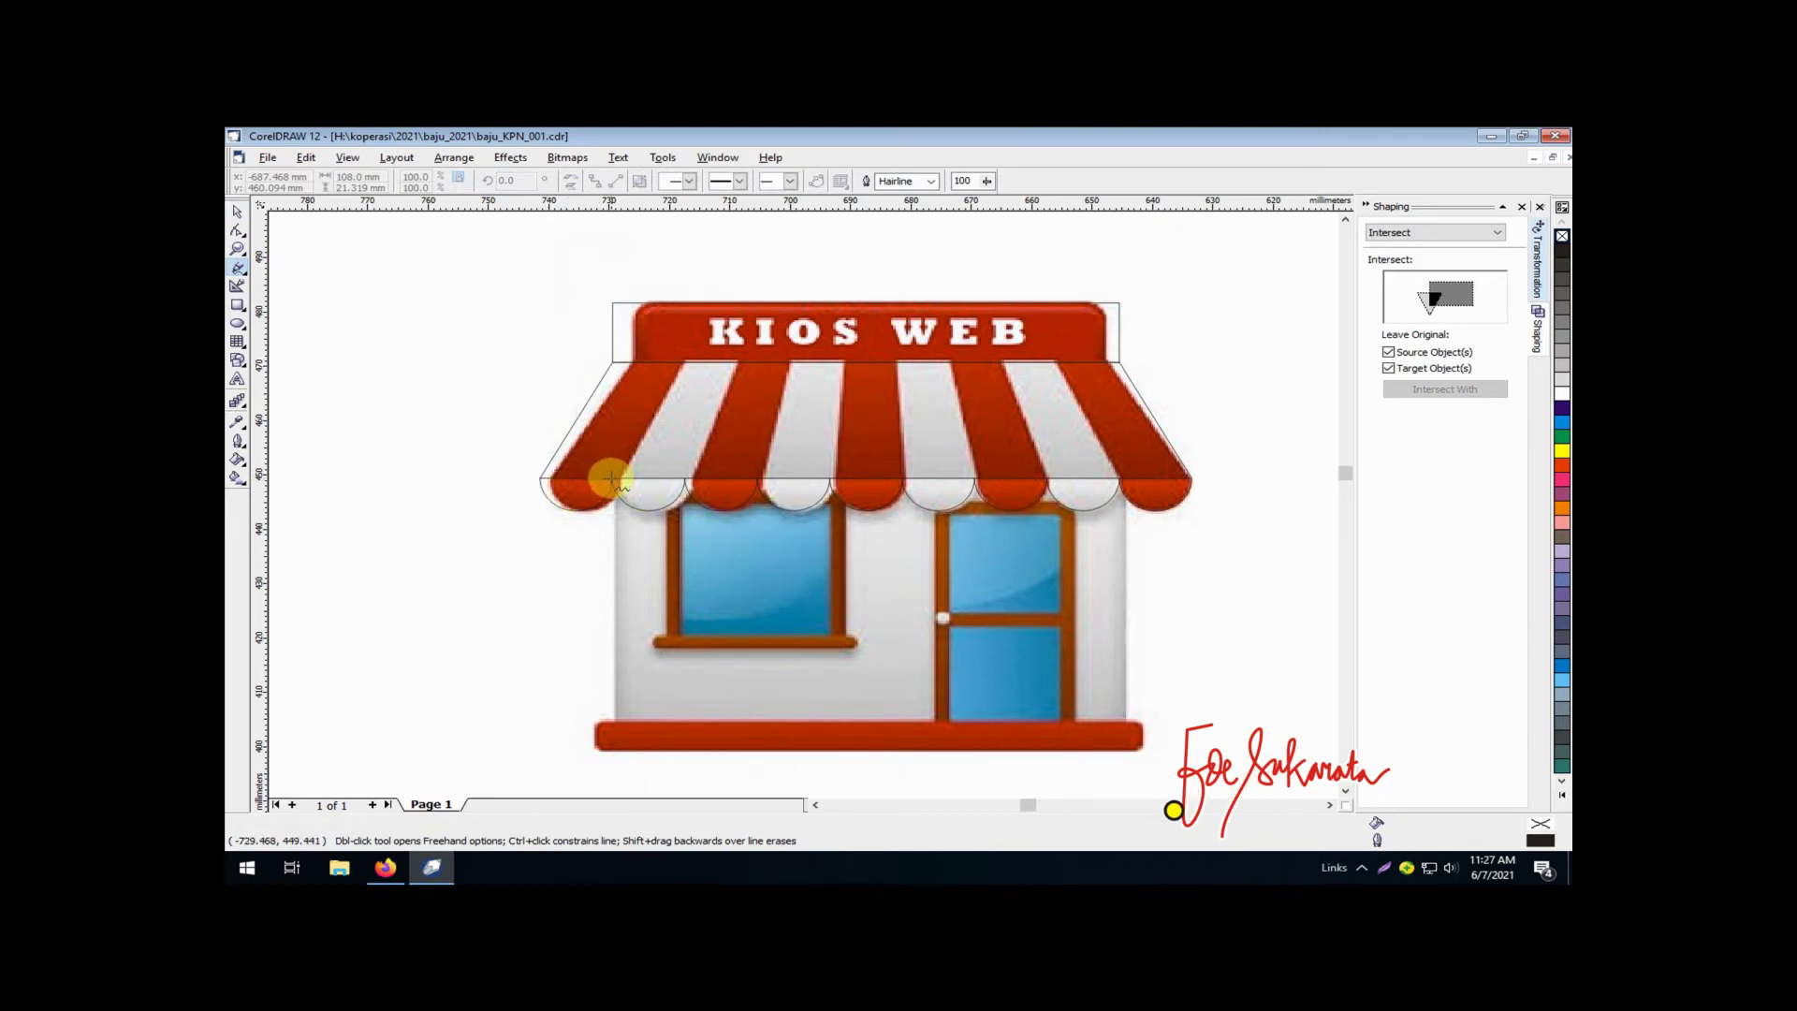
{"action": "left_click", "coordinate": [611, 480]}
{"action": "left_click", "coordinate": [676, 361]}
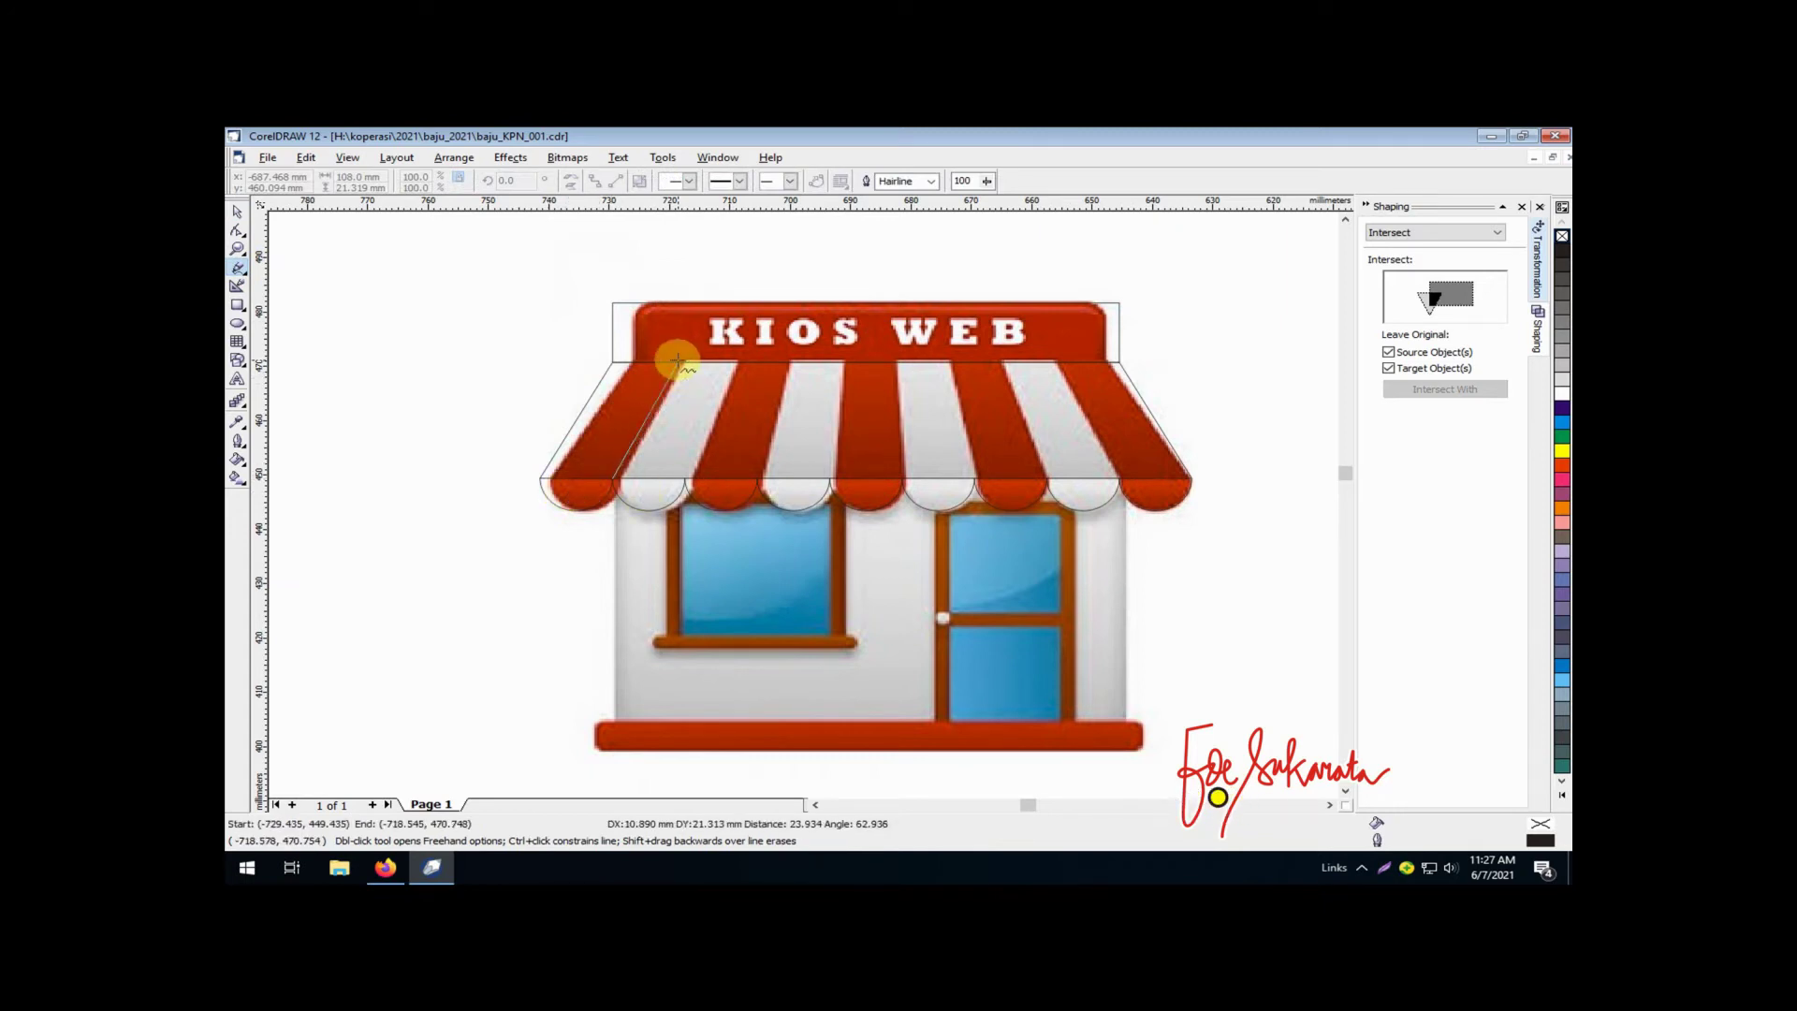
{"action": "left_click", "coordinate": [676, 362]}
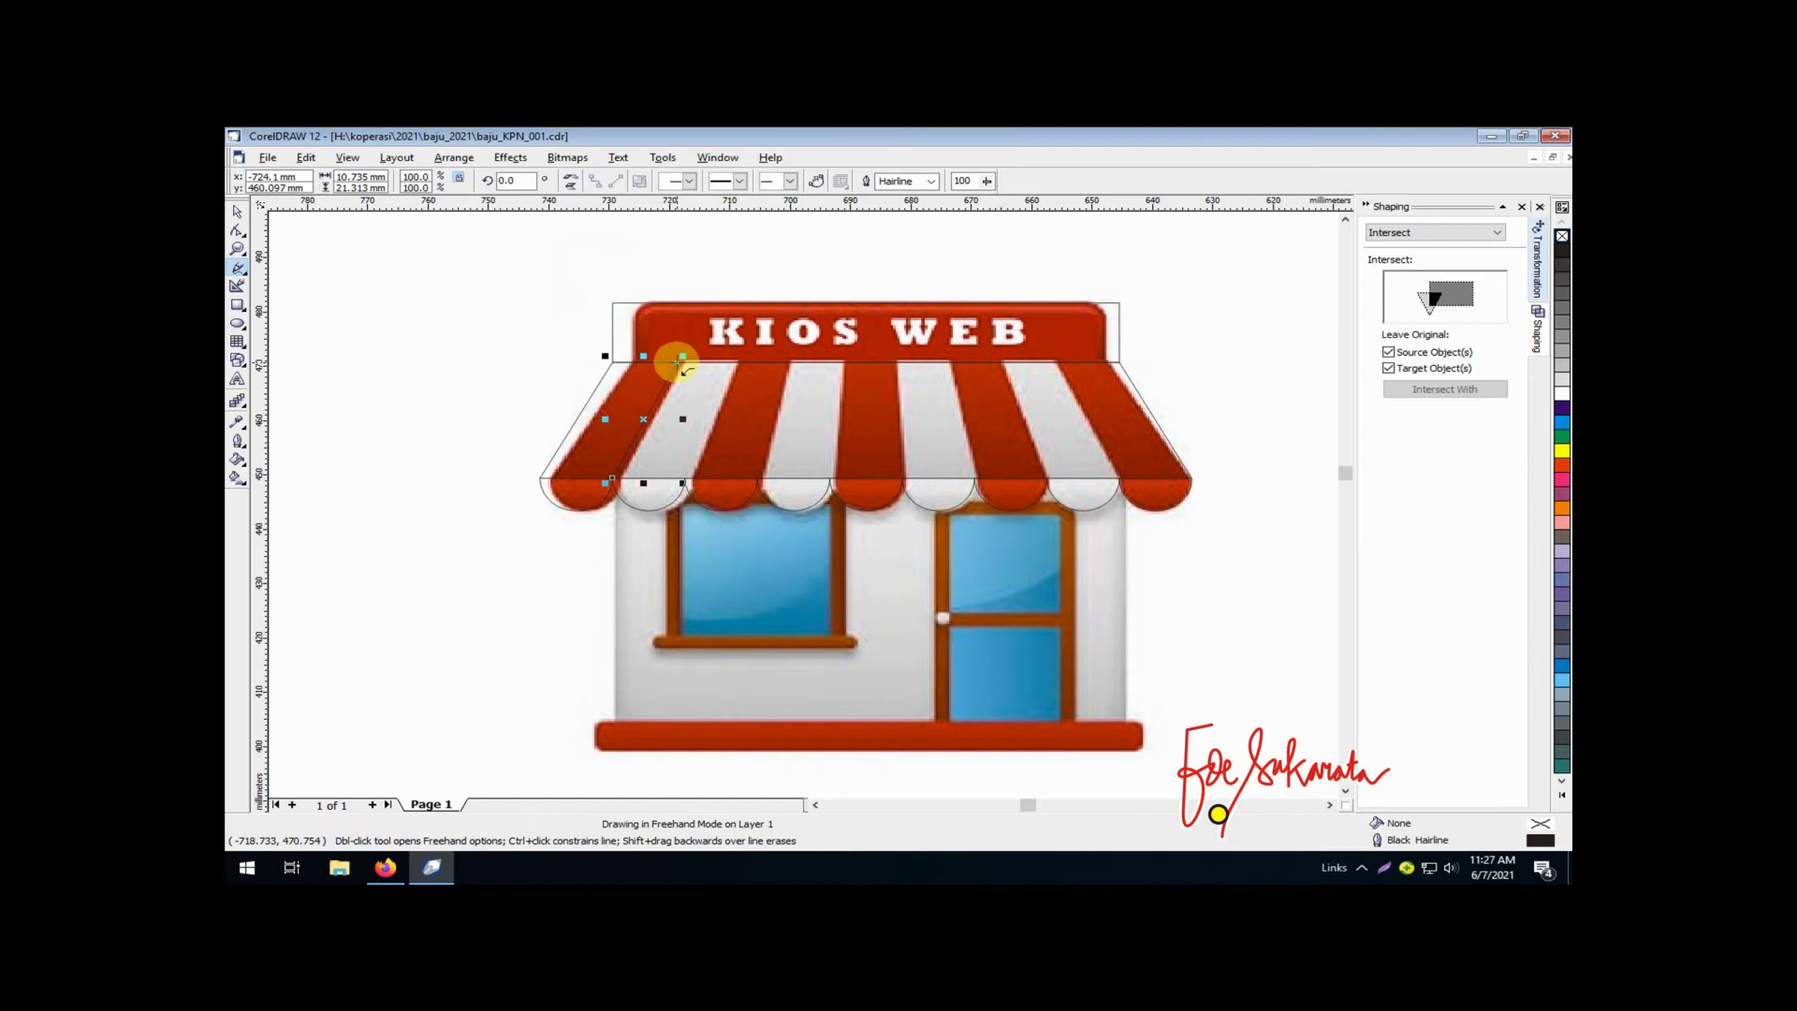
Draw straight freehand lines about 22.7, 21.9 and 21.4 mm long along the next three stripe edges, from the arc junctions to the awning's top edge
{"action": "left_click", "coordinate": [684, 479]}
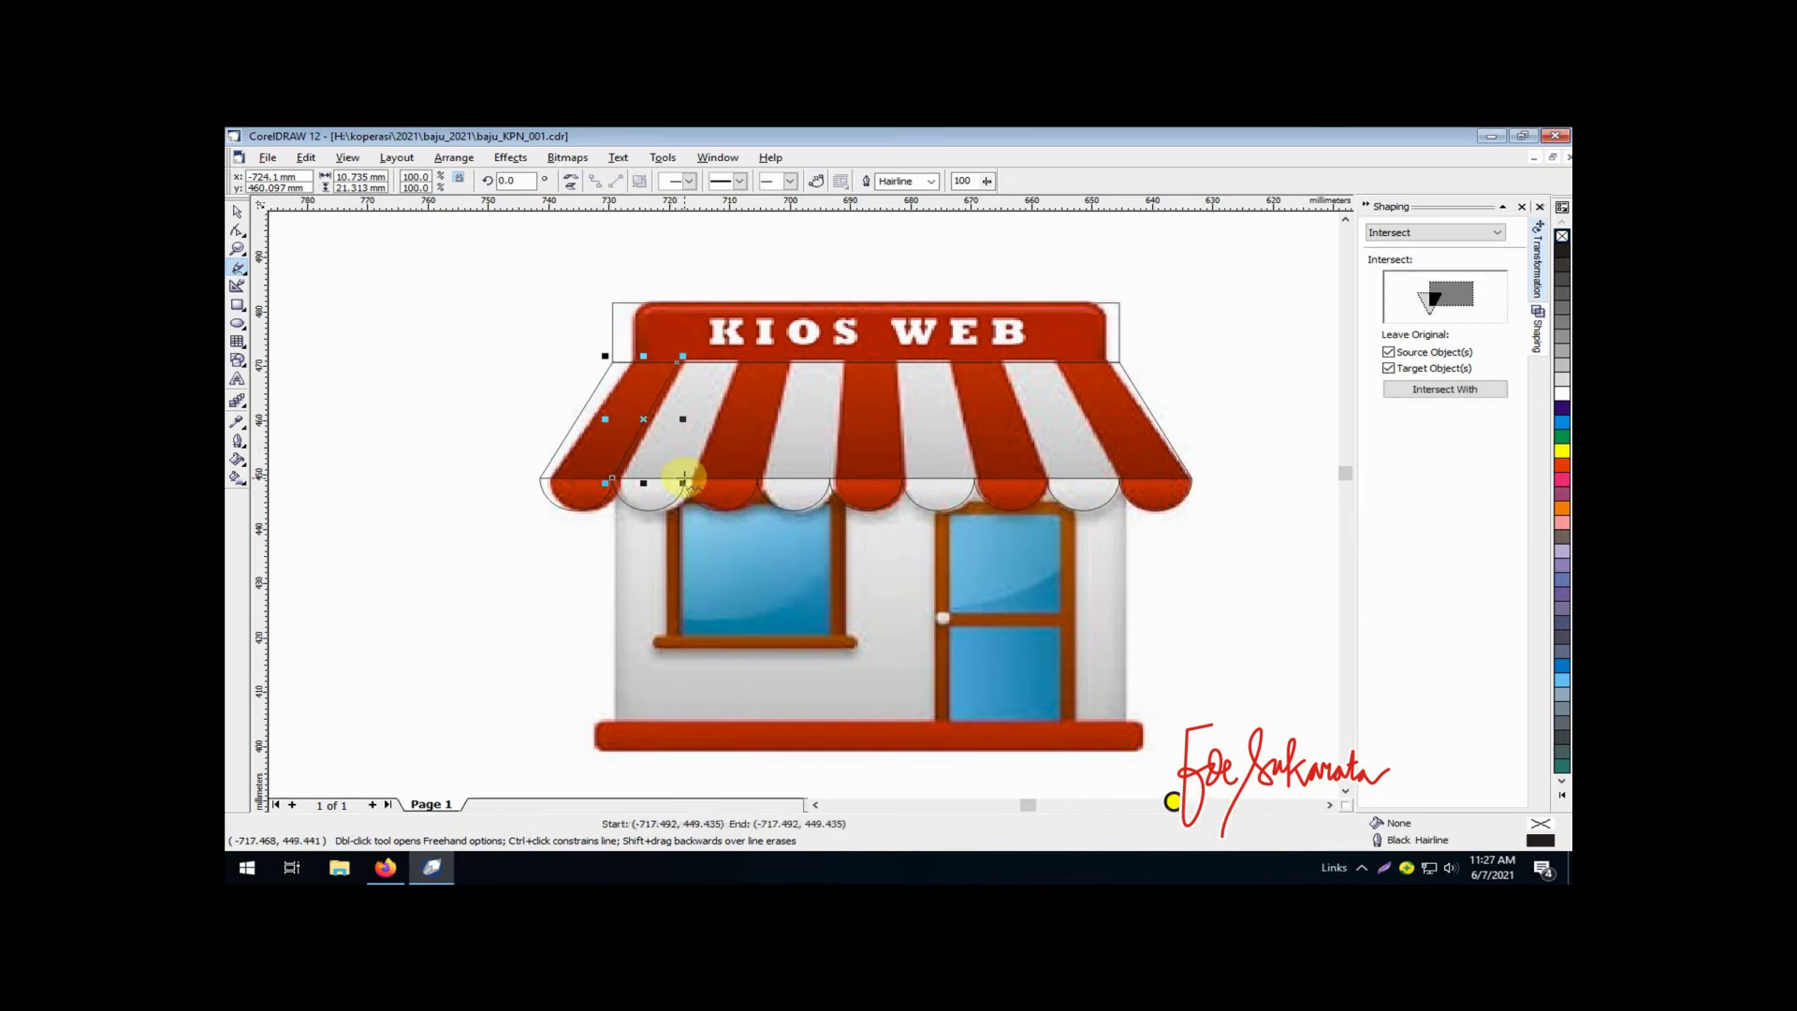
{"action": "left_click", "coordinate": [729, 363]}
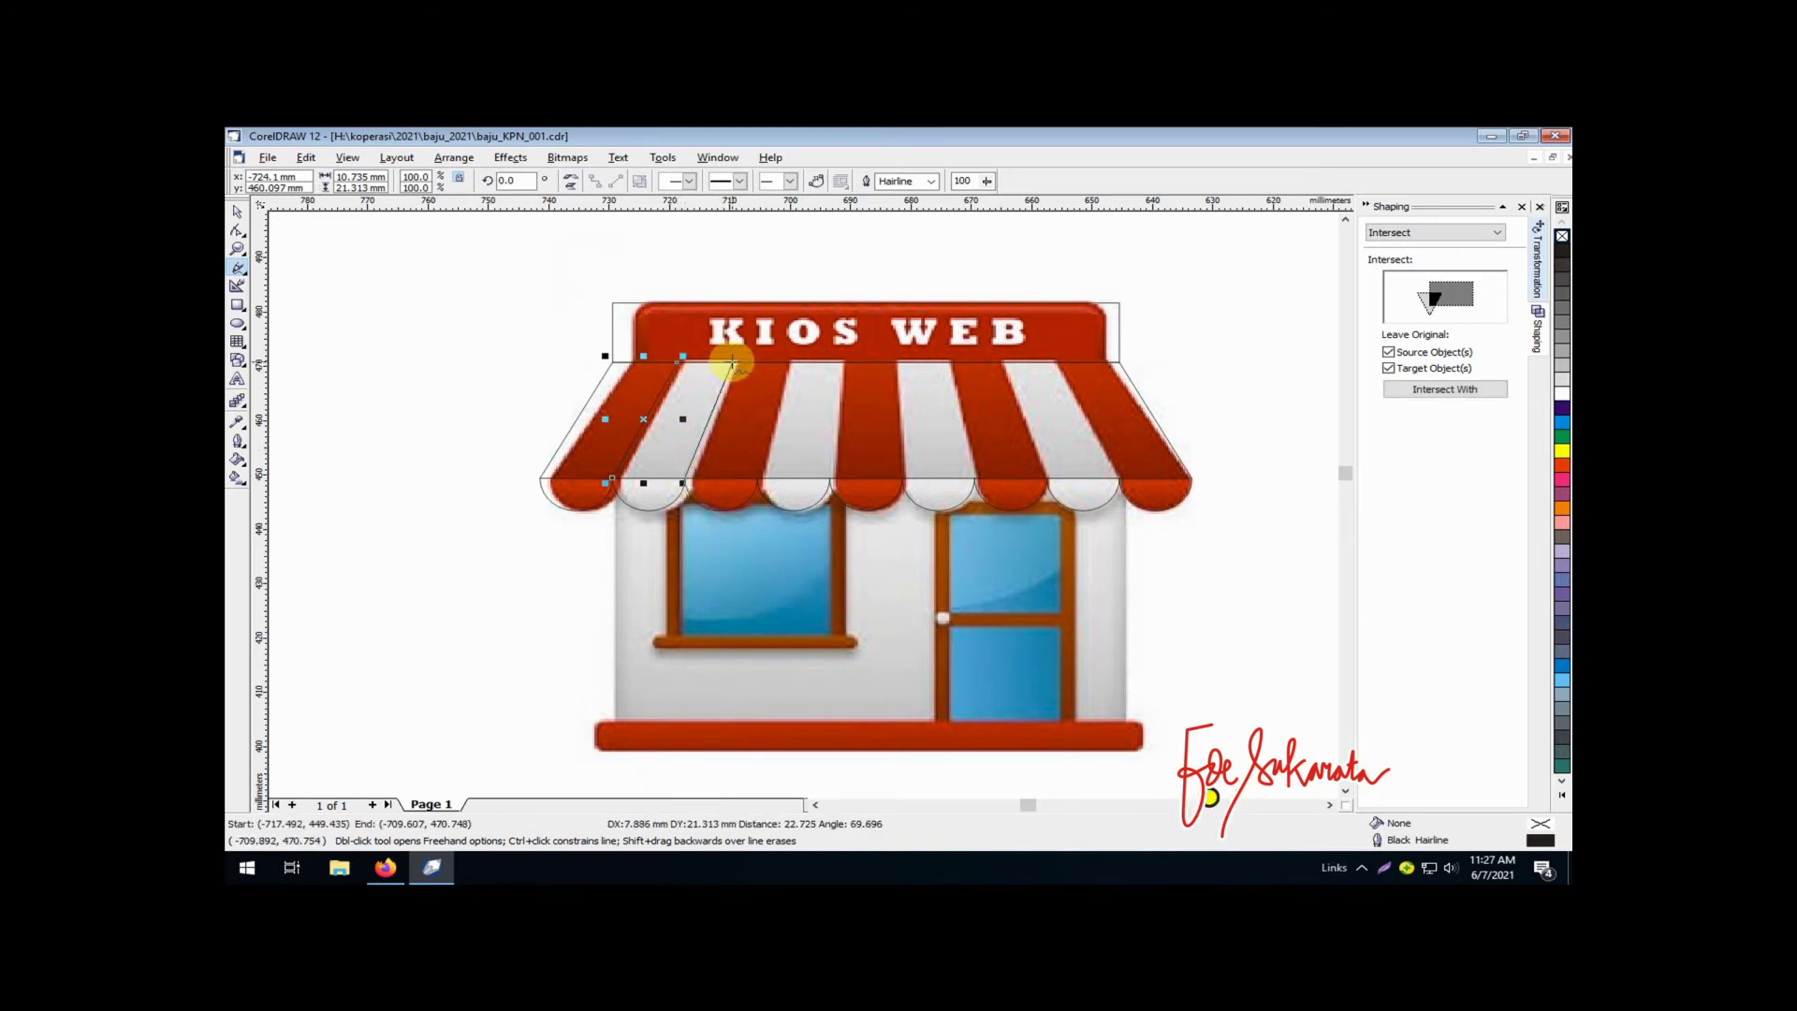
{"action": "left_click", "coordinate": [733, 362]}
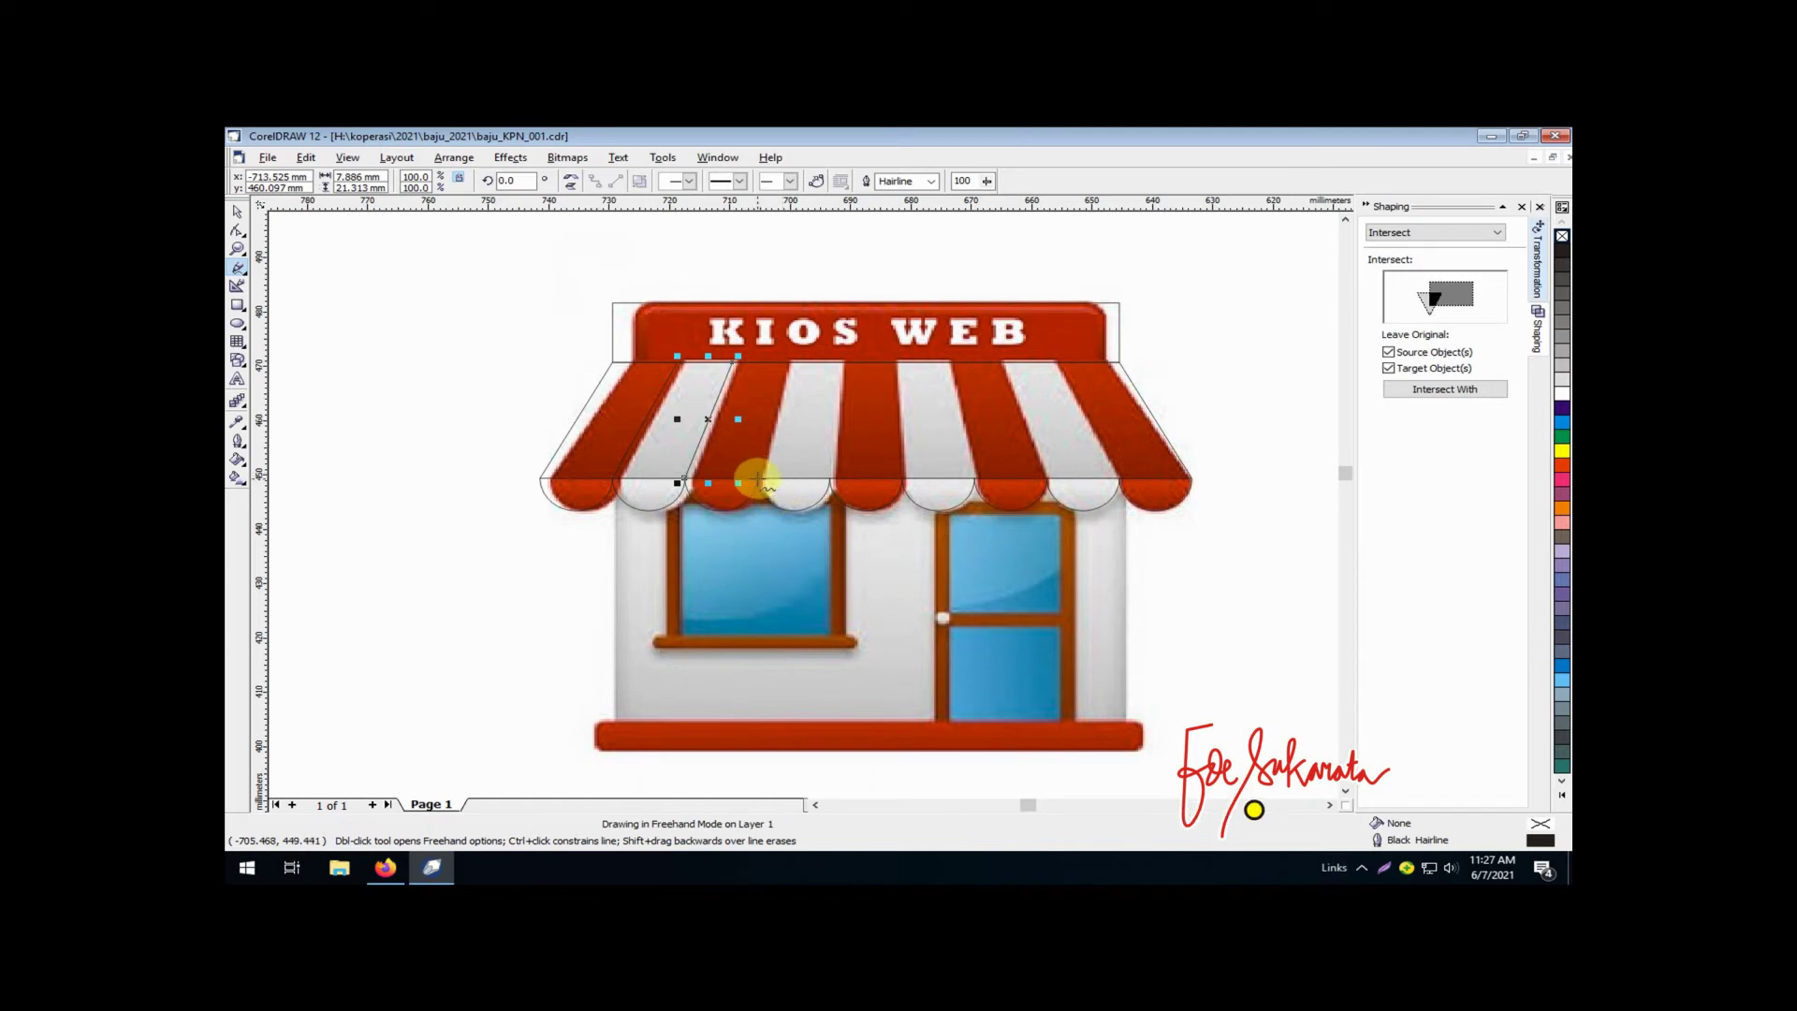
{"action": "left_click", "coordinate": [758, 480]}
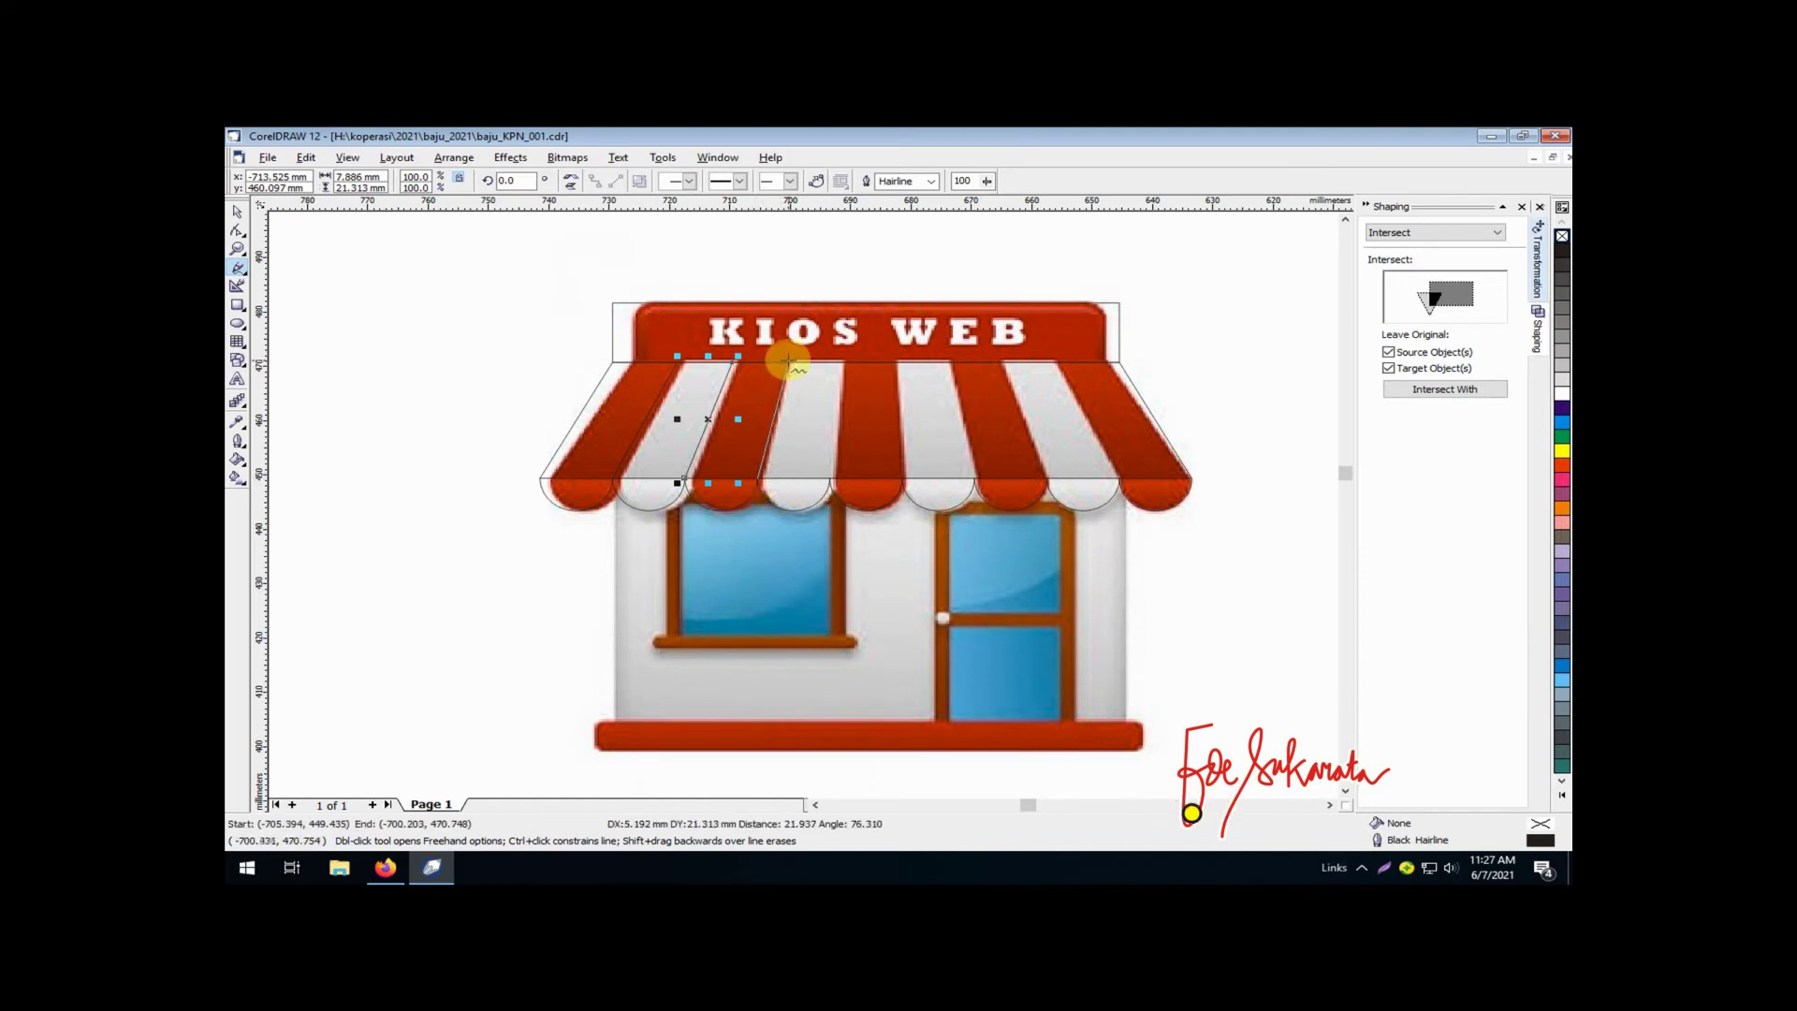
{"action": "left_click", "coordinate": [788, 363]}
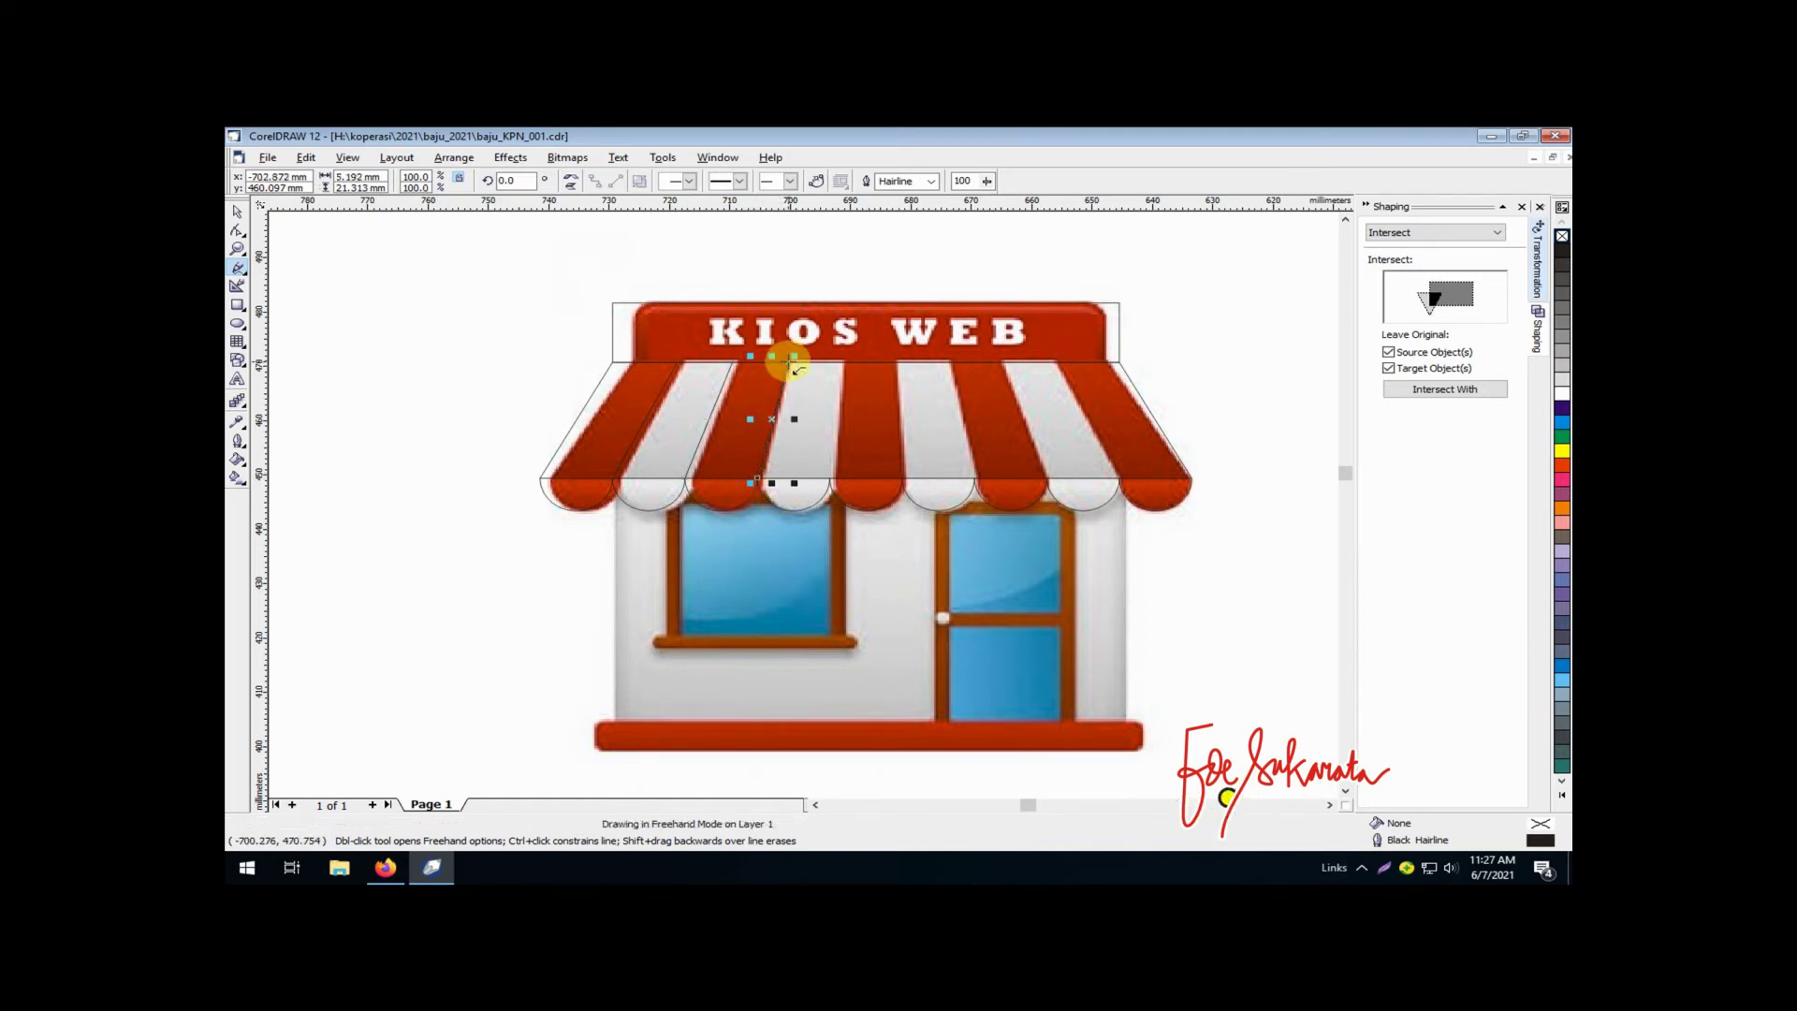
{"action": "left_click", "coordinate": [830, 478]}
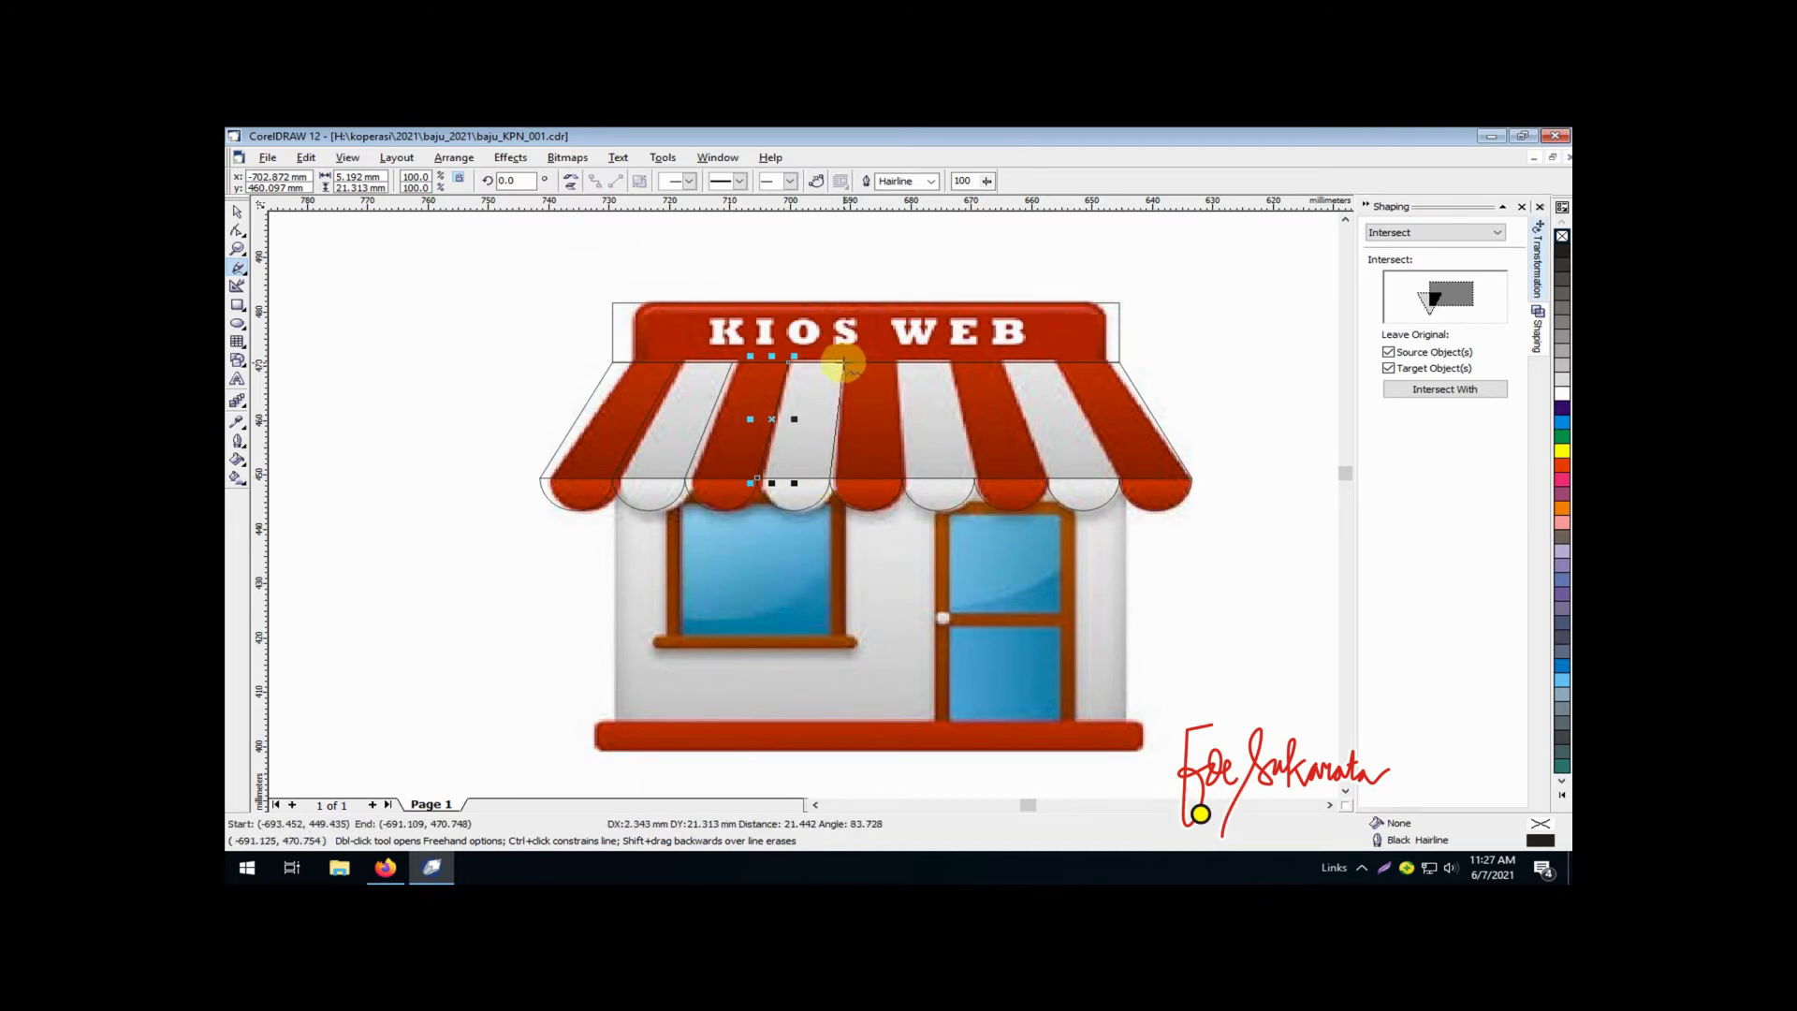
{"action": "left_click", "coordinate": [842, 365]}
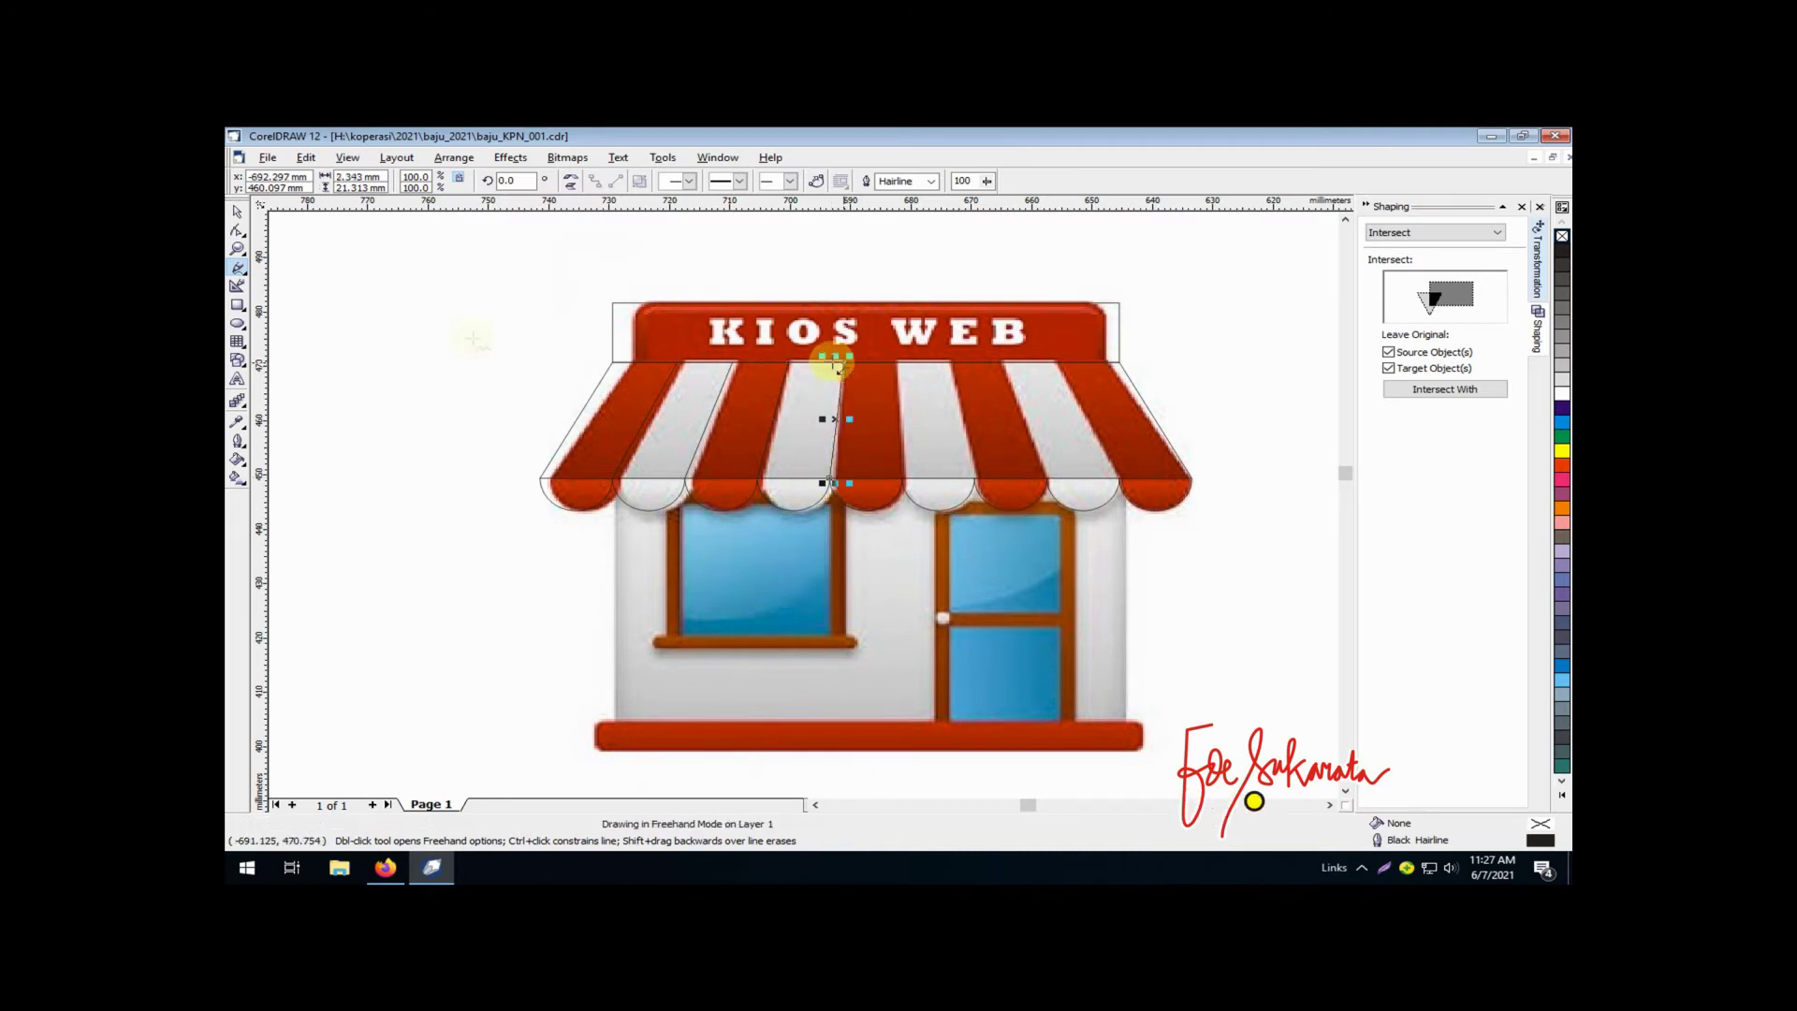
Copy the four stripe lines to the empty area beside the shop and group the copies
{"action": "left_click", "coordinate": [237, 215]}
{"action": "left_click_drag", "start_coordinate": [487, 340], "coordinate": [901, 493]}
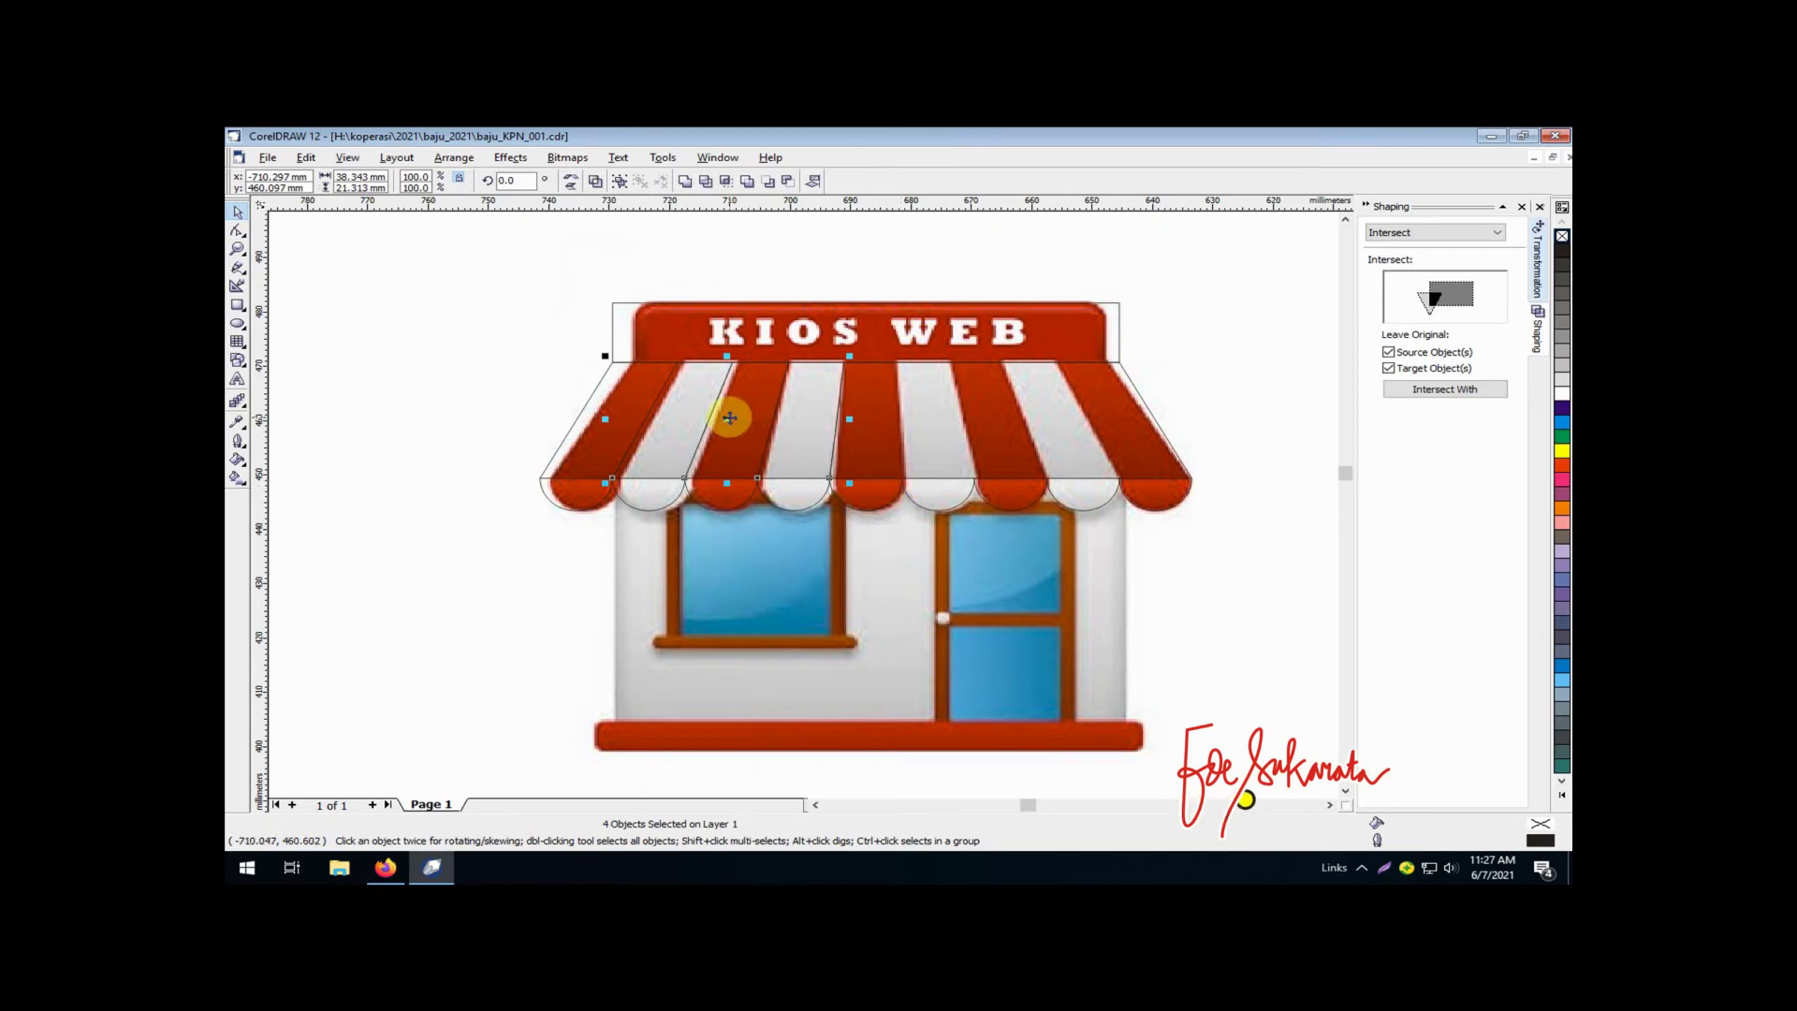
{"action": "left_click_drag", "start_coordinate": [726, 417], "coordinate": [1207, 621]}
{"action": "left_click", "coordinate": [1329, 805]}
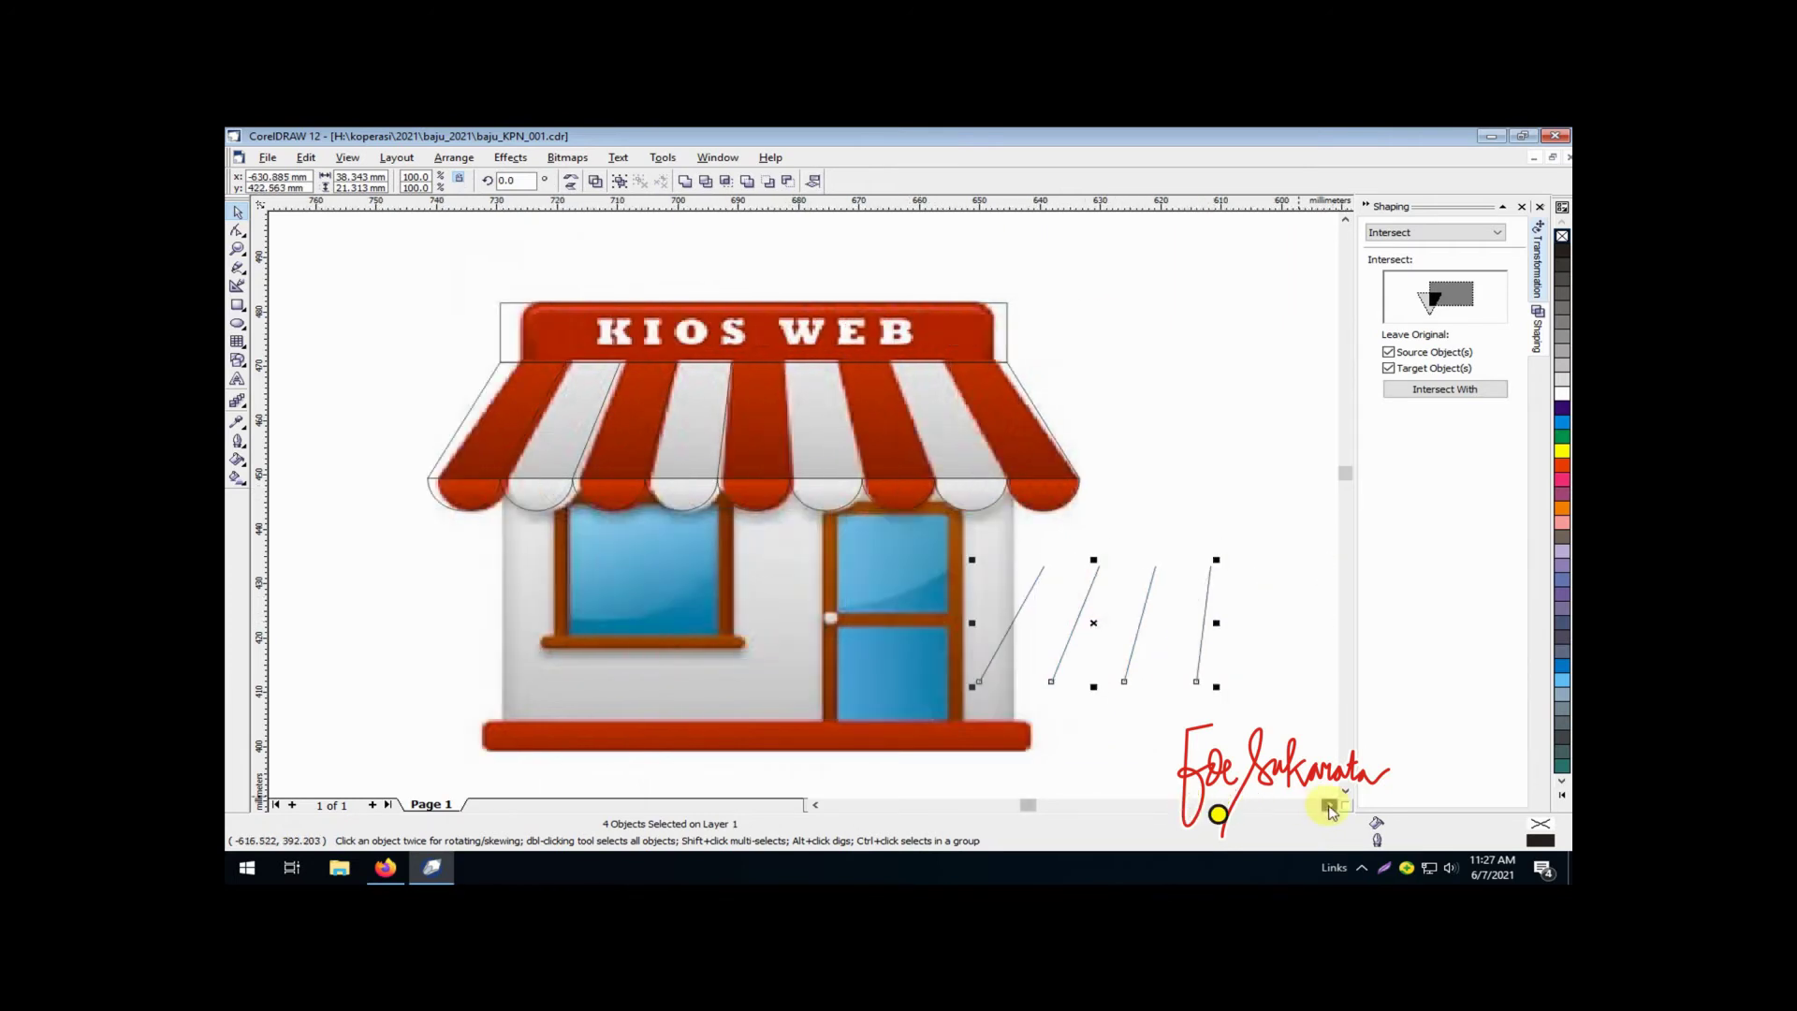
{"action": "left_click", "coordinate": [454, 157]}
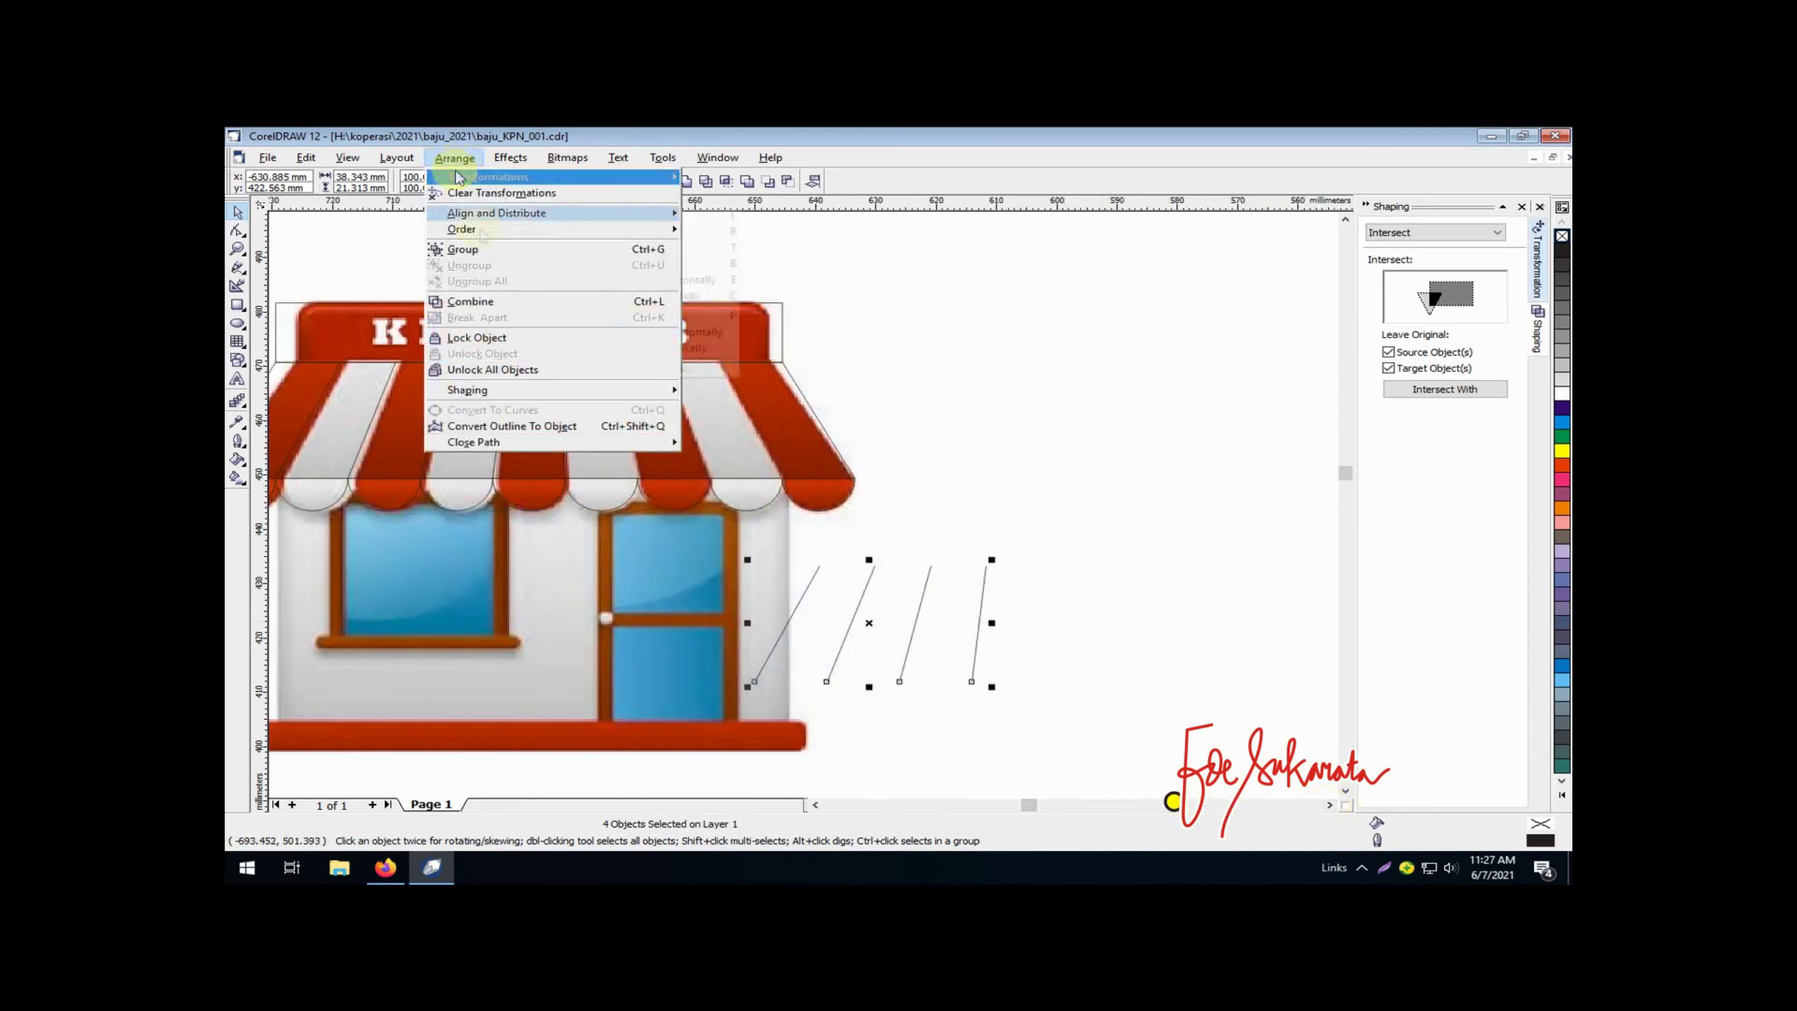
{"action": "left_click", "coordinate": [485, 252]}
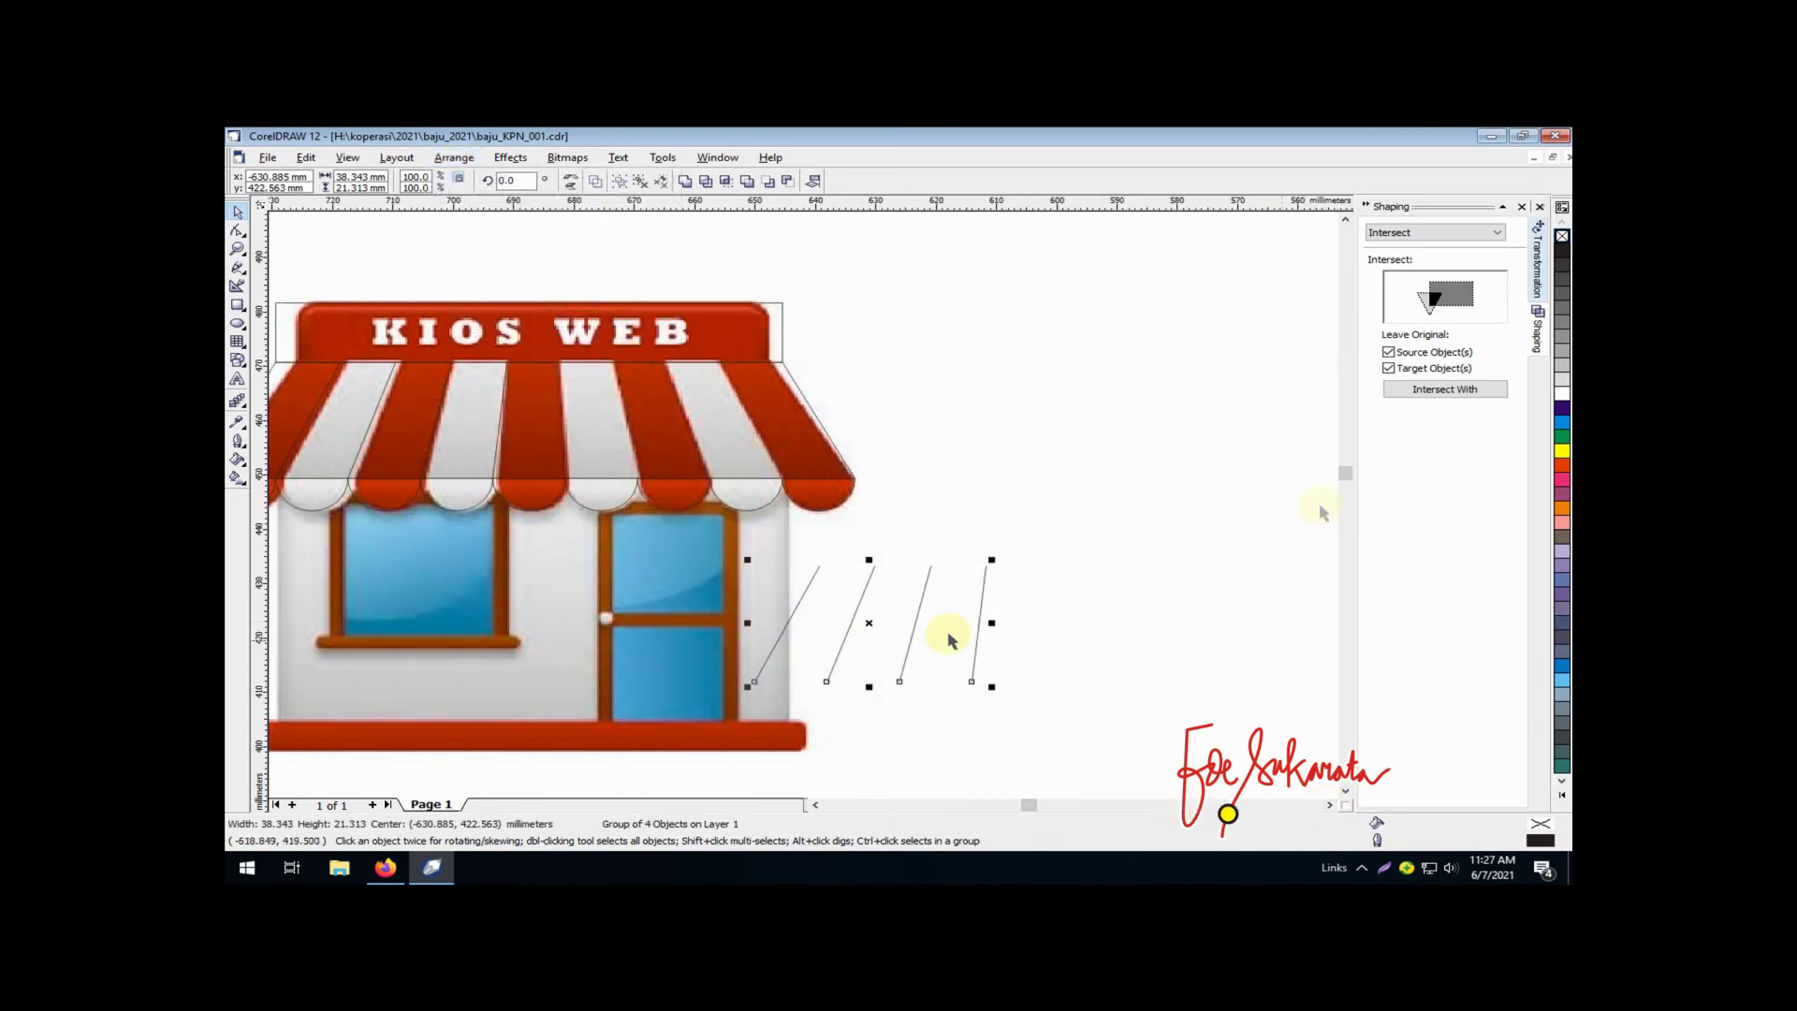
Mirror the grouped lines horizontally and move them onto the awning's right half, snapping the outermost line's lower end to the last two arcs' junction
{"action": "left_click", "coordinate": [454, 158]}
{"action": "left_click", "coordinate": [1105, 236]}
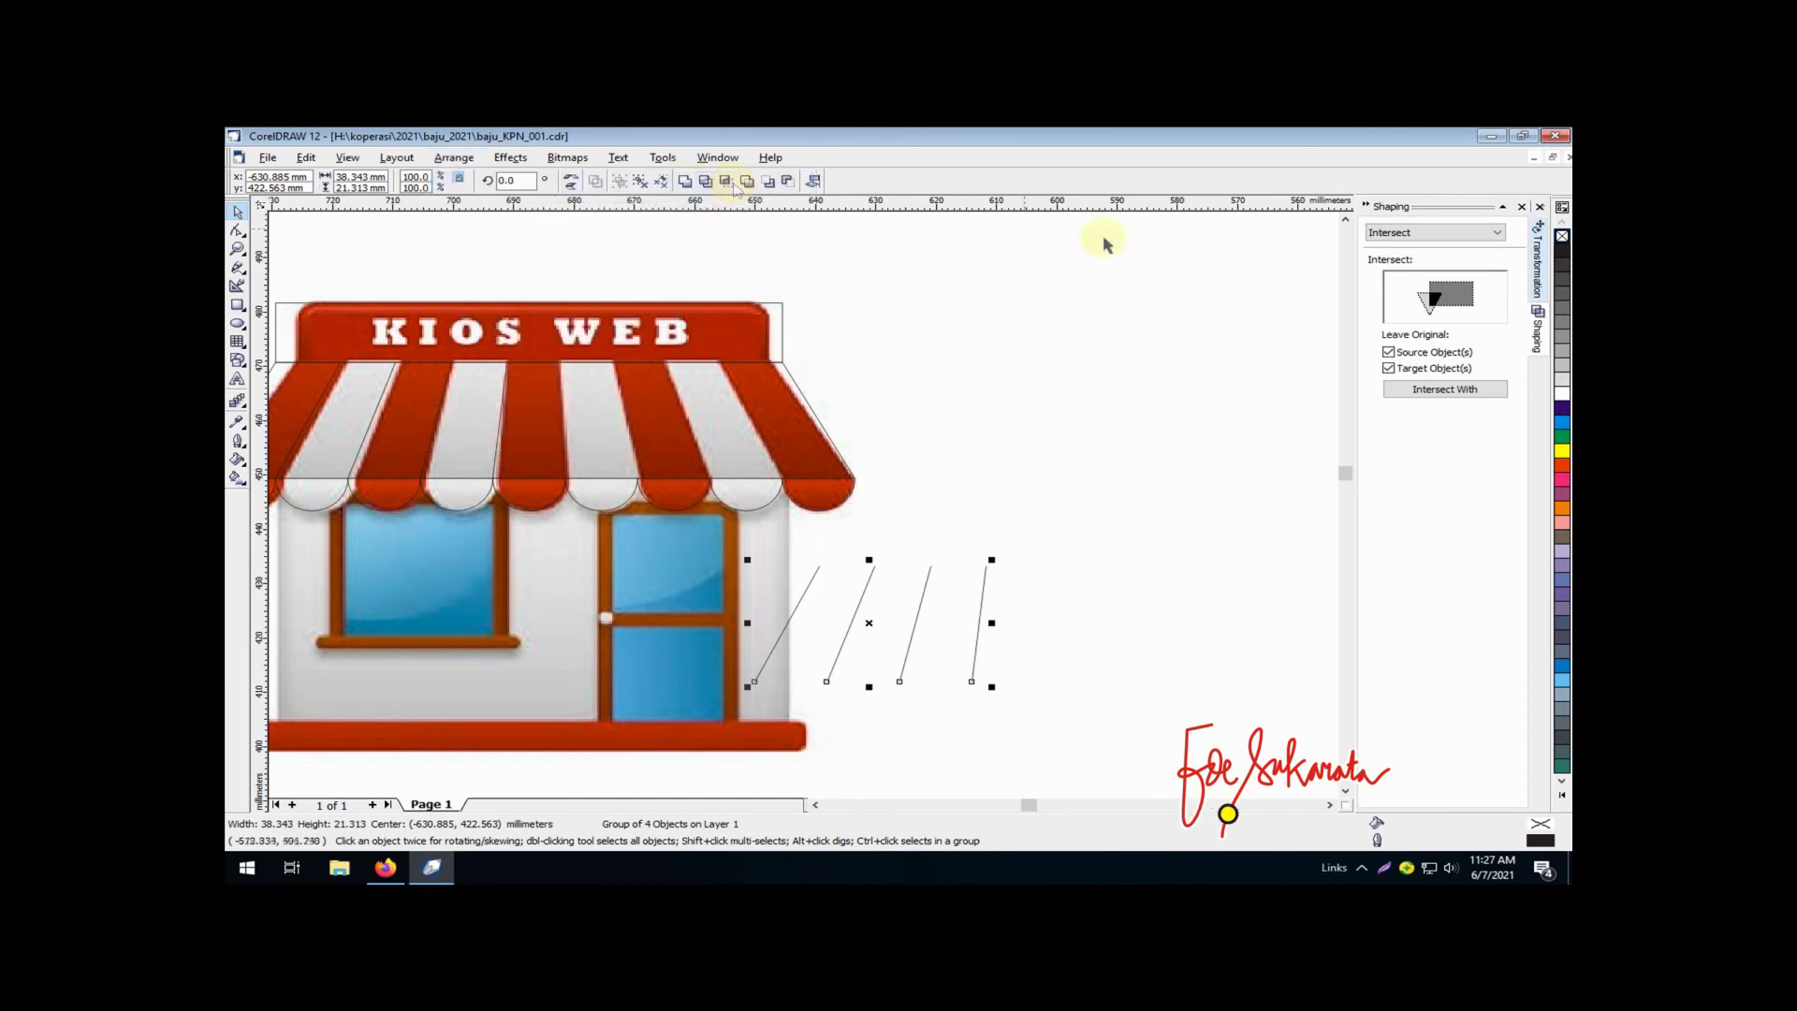
{"action": "left_click", "coordinate": [1522, 206]}
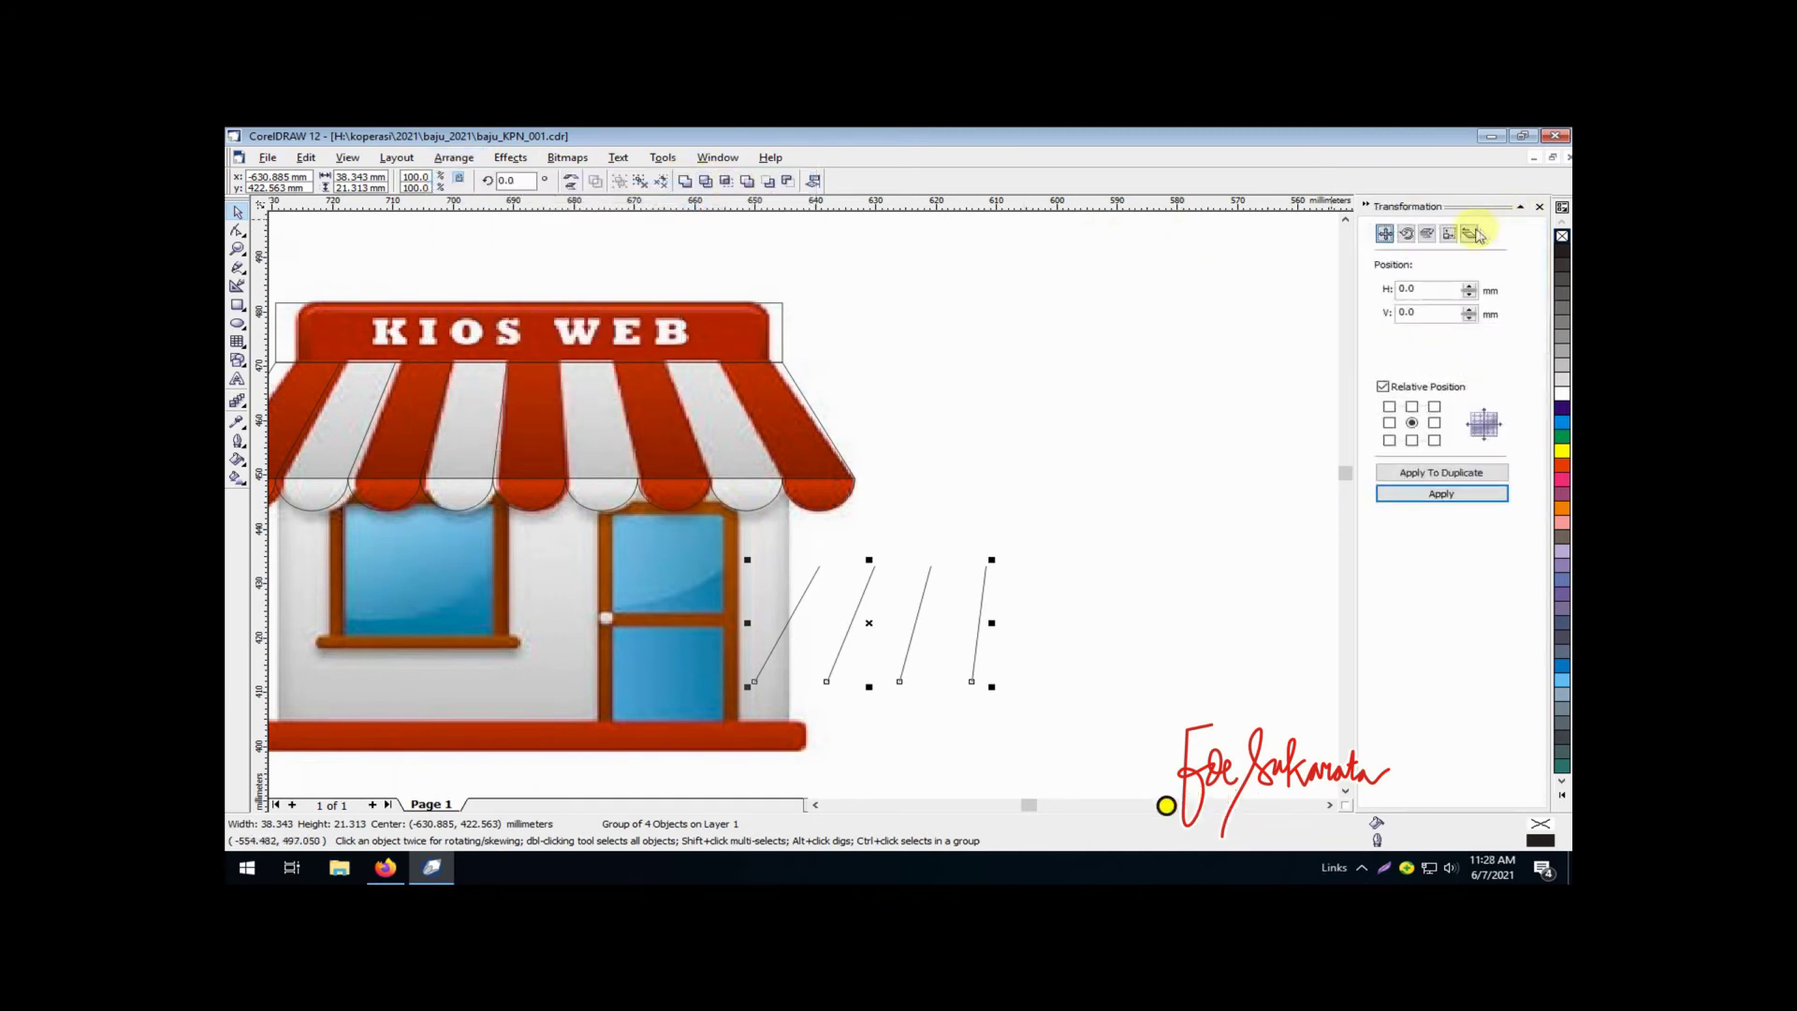
{"action": "left_click", "coordinate": [1428, 234]}
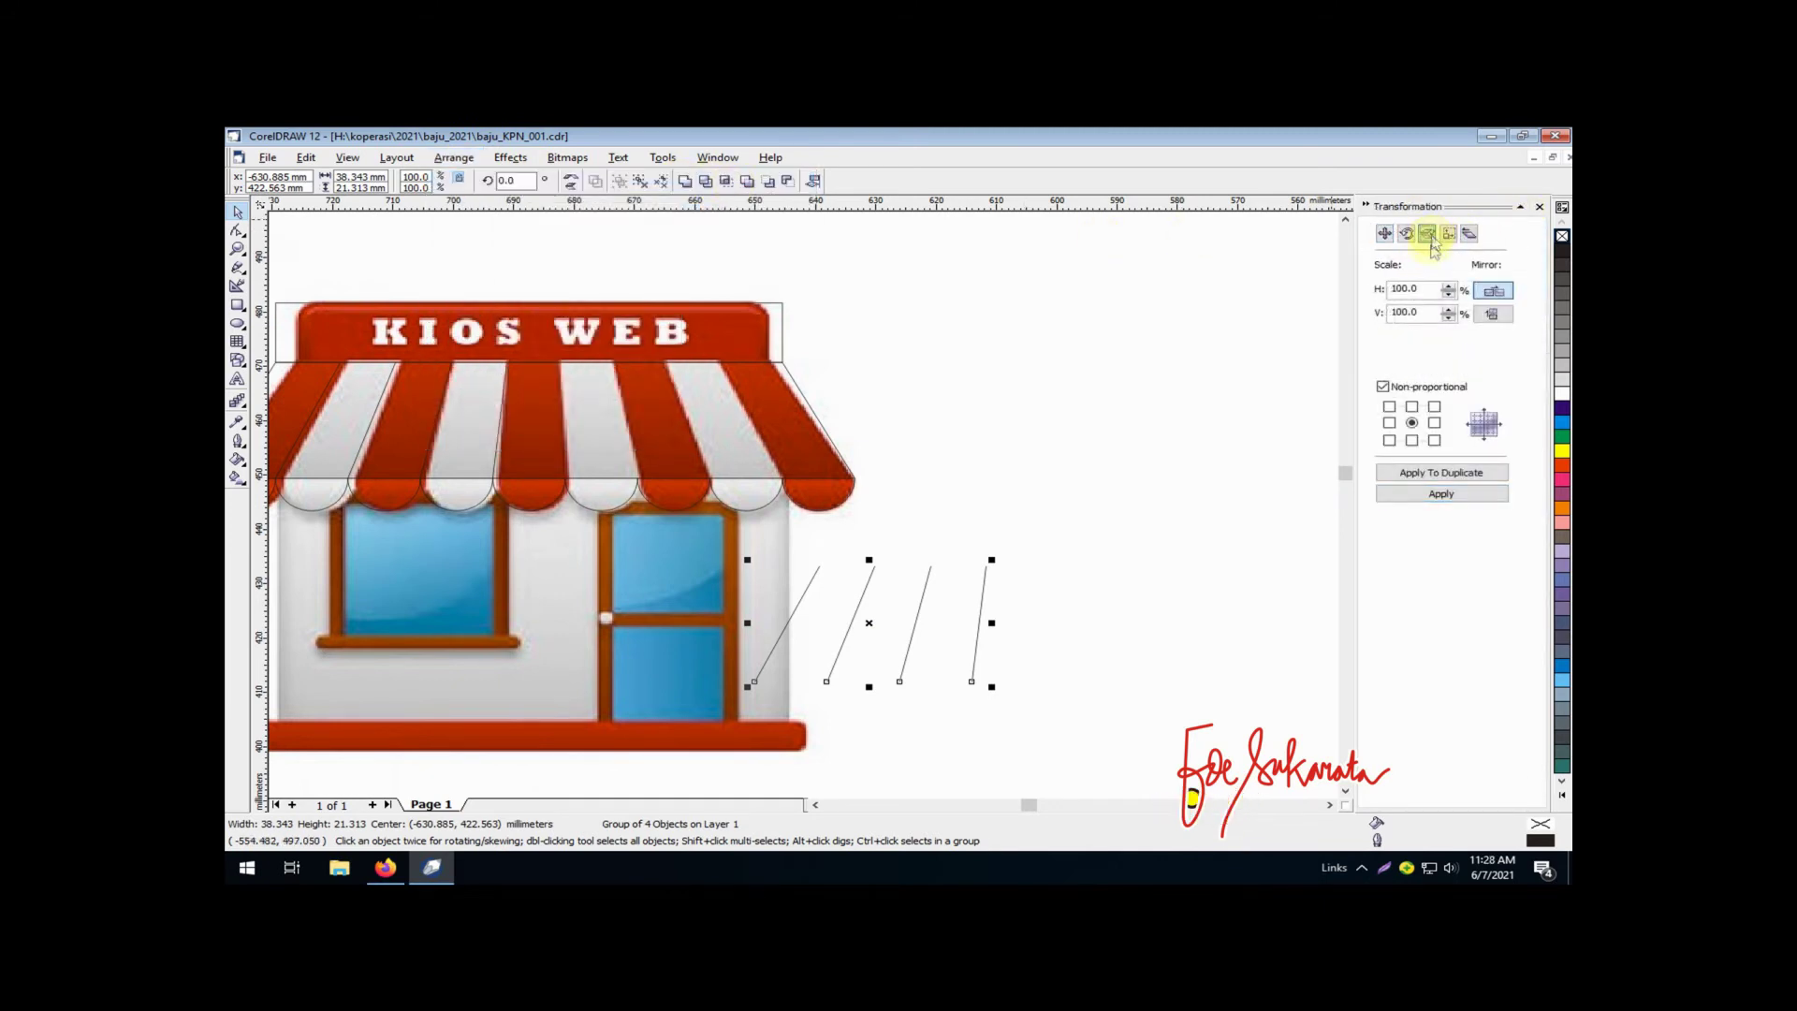
{"action": "left_click", "coordinate": [1430, 496]}
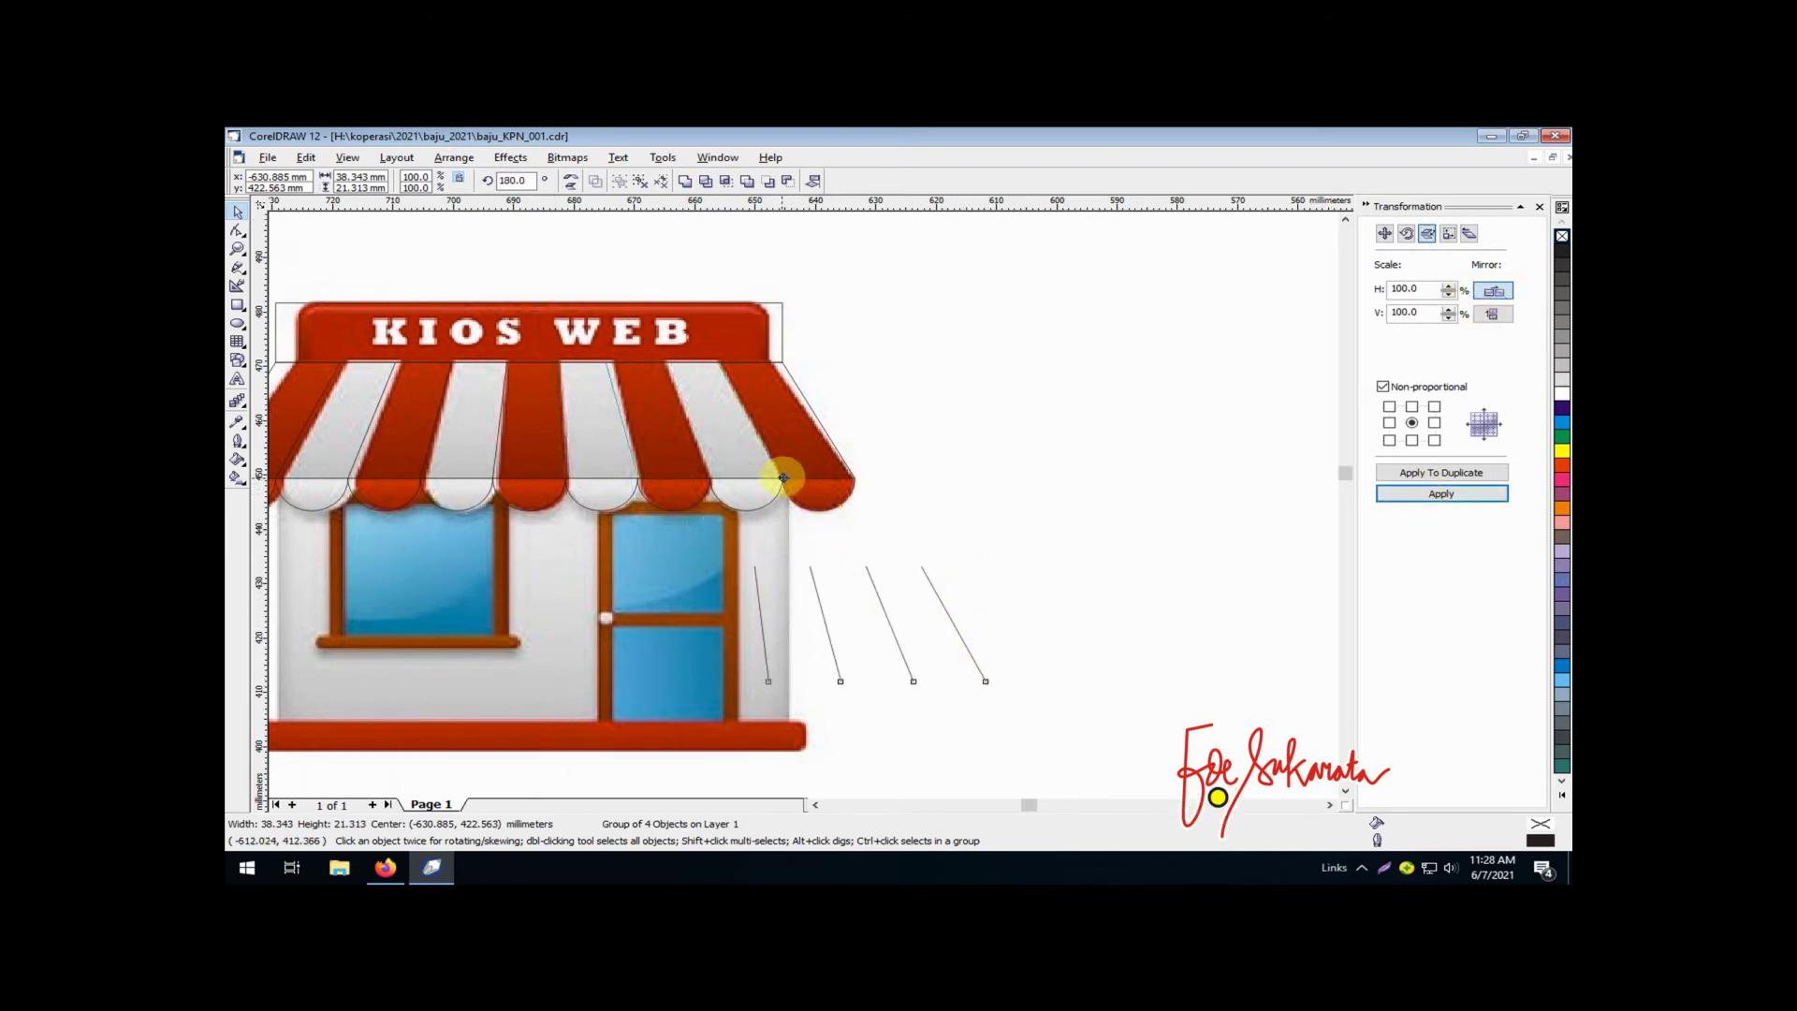
{"action": "key", "text": "Delete"}
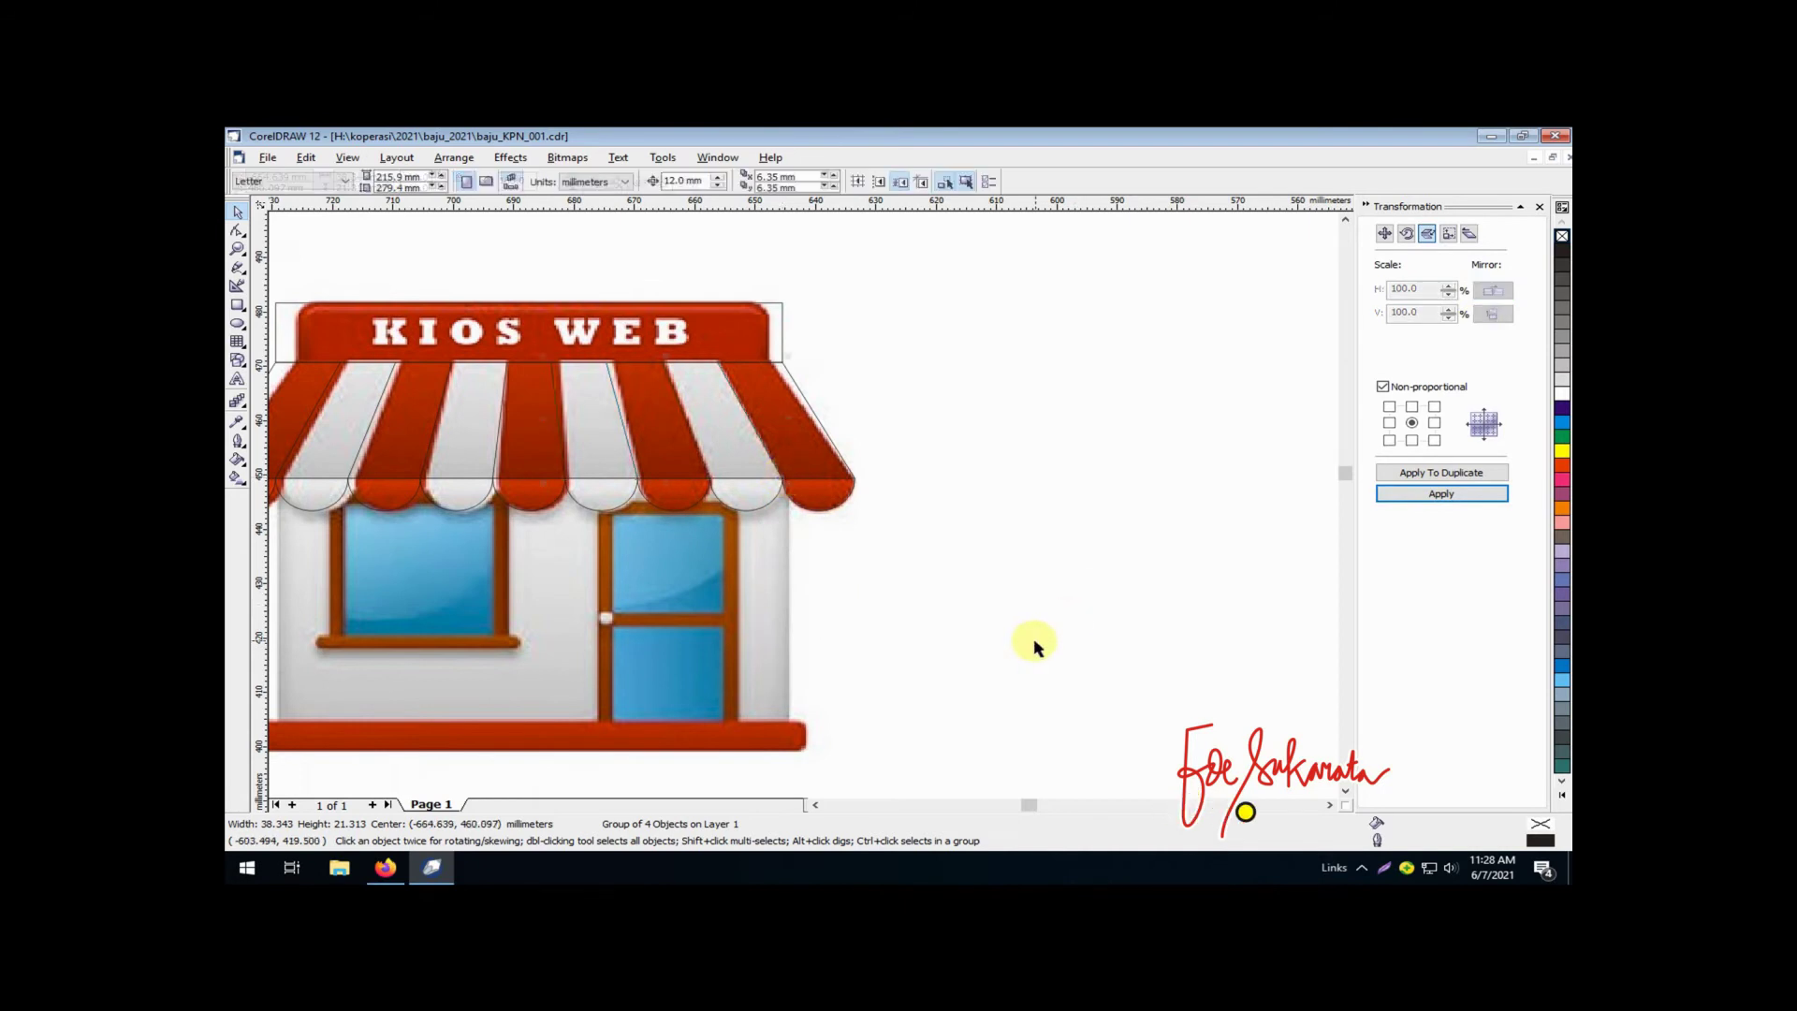
Duplicate the sign rectangle and move the copy 72 mm straight down over the shop's base
{"action": "left_click", "coordinate": [816, 805]}
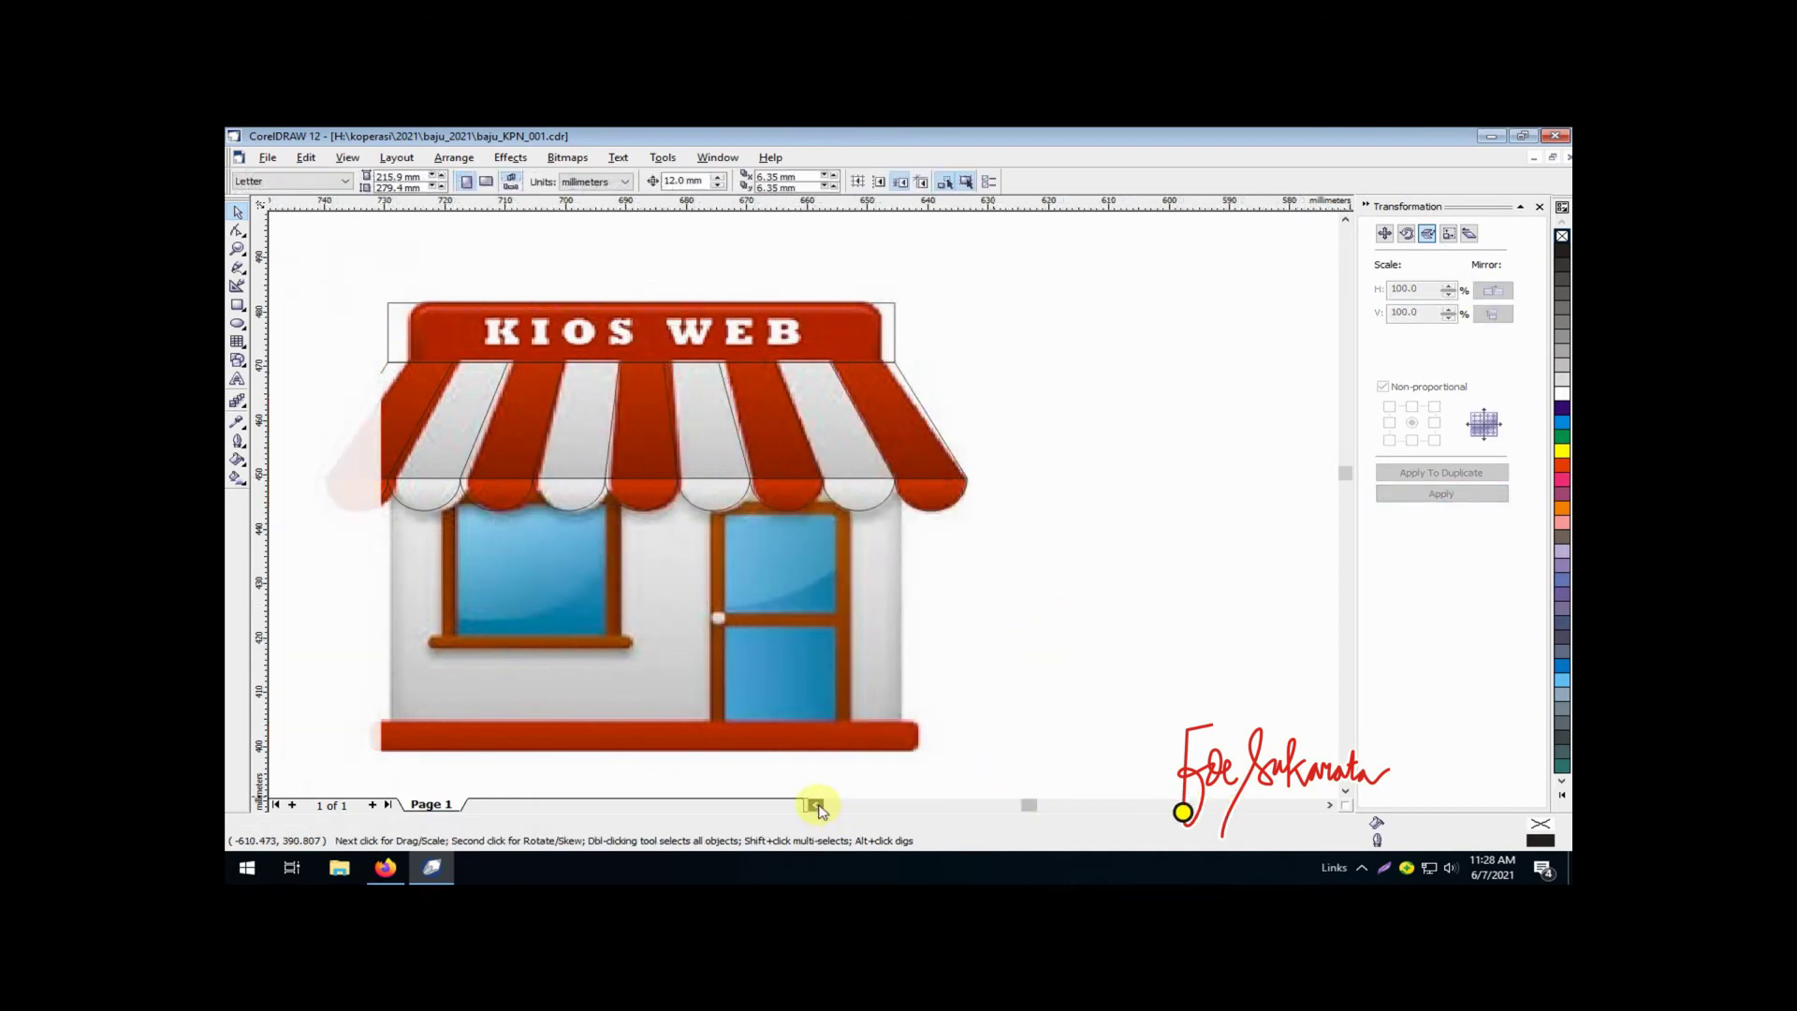
{"action": "left_click", "coordinate": [816, 805]}
{"action": "left_click", "coordinate": [1004, 310]}
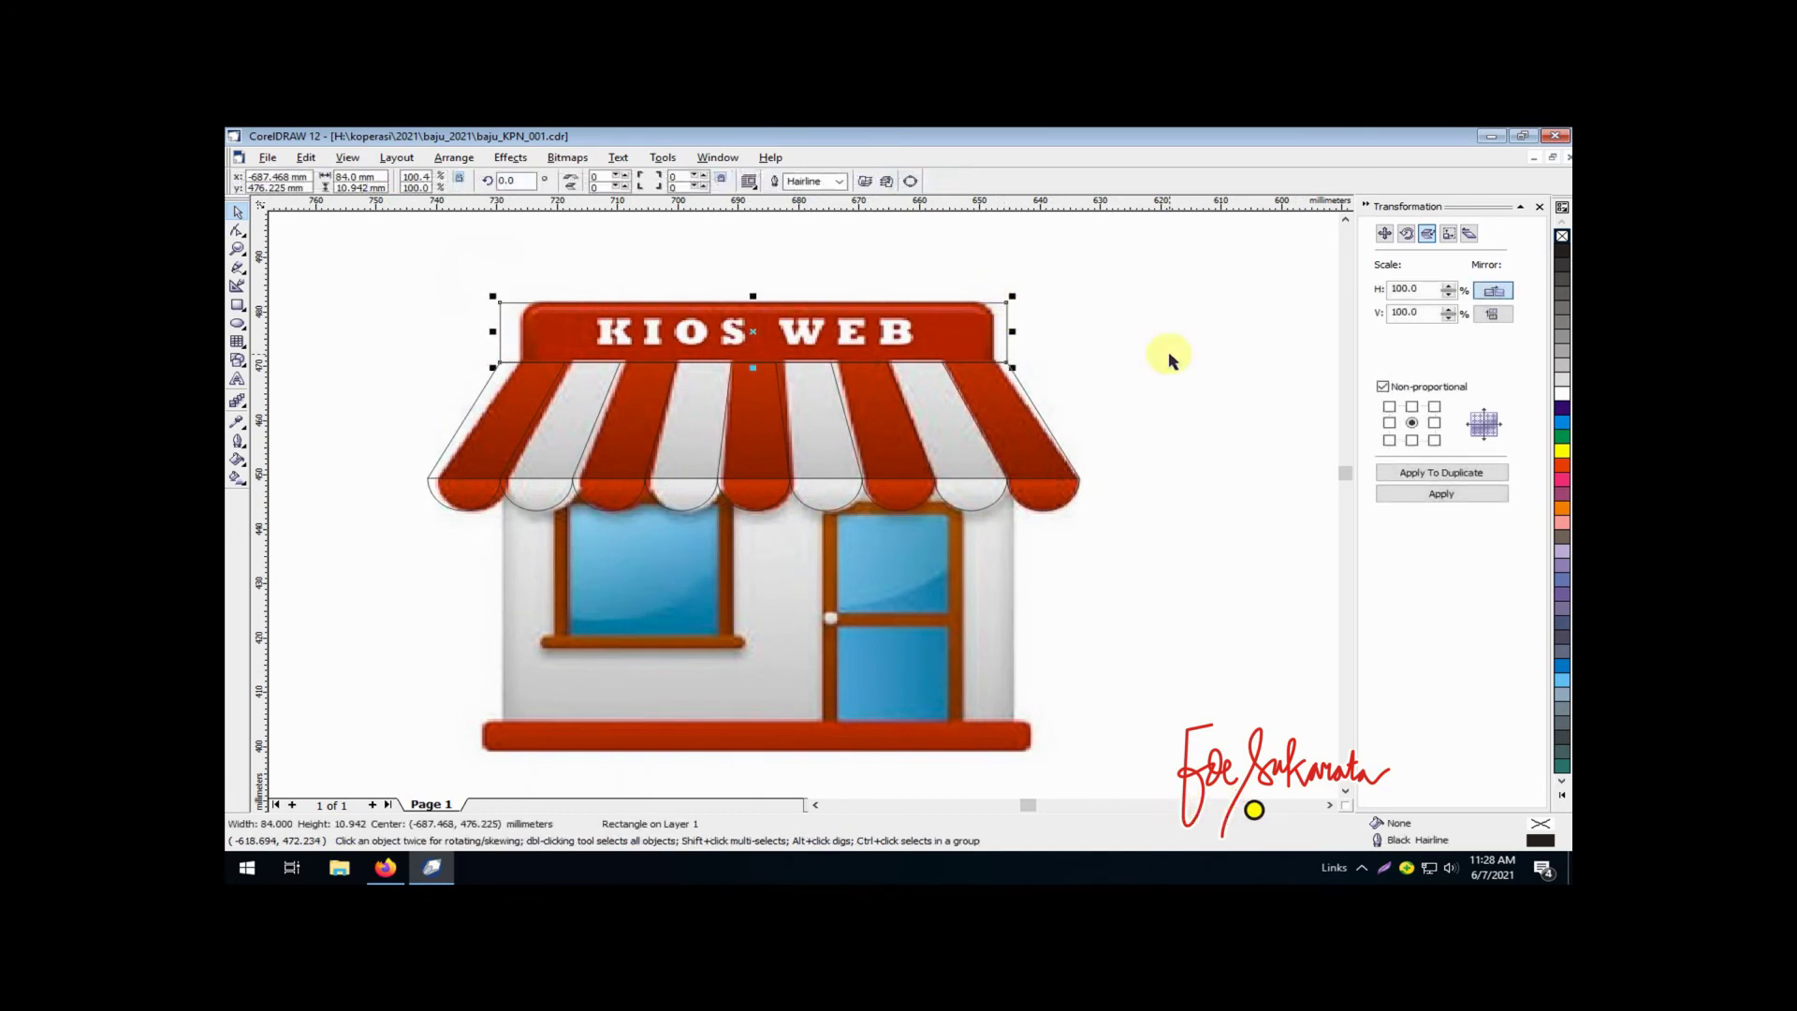
{"action": "key", "text": "Down"}
{"action": "key", "text": "Down"}
{"action": "key", "text": "Down"}
{"action": "key", "text": "Down"}
{"action": "key", "text": "Down"}
{"action": "key", "text": "Down"}
{"action": "key", "text": "Down"}
{"action": "key", "text": "Down"}
{"action": "key", "text": "Down"}
{"action": "key", "text": "Down"}
{"action": "key", "text": "Down"}
{"action": "key", "text": "Down"}
{"action": "key", "text": "Down"}
{"action": "key", "text": "Down"}
{"action": "key", "text": "Down"}
{"action": "key", "text": "Down"}
{"action": "key", "text": "Down"}
{"action": "key", "text": "Down"}
{"action": "key", "text": "Down"}
{"action": "key", "text": "Down"}
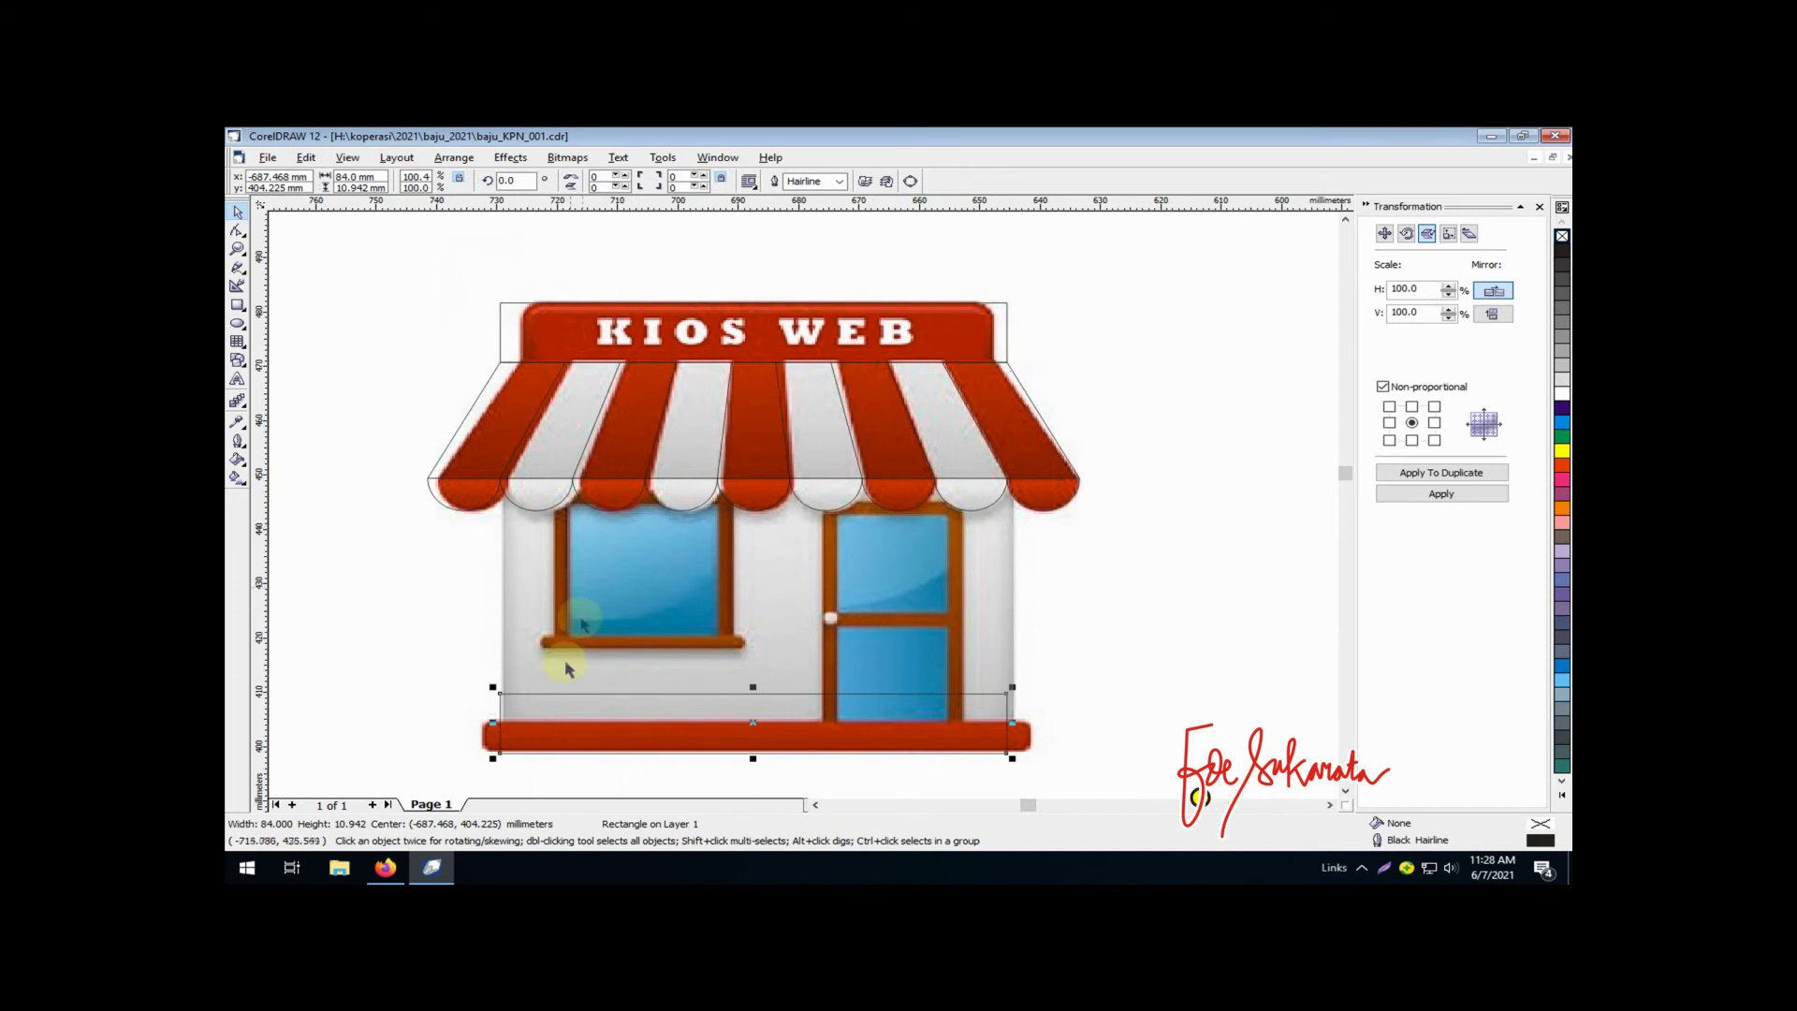
Resize the base rectangle to about 90.9 mm wide and 5.5 mm high, and round its corners to 34
{"action": "left_click_drag", "start_coordinate": [493, 722], "coordinate": [480, 720]}
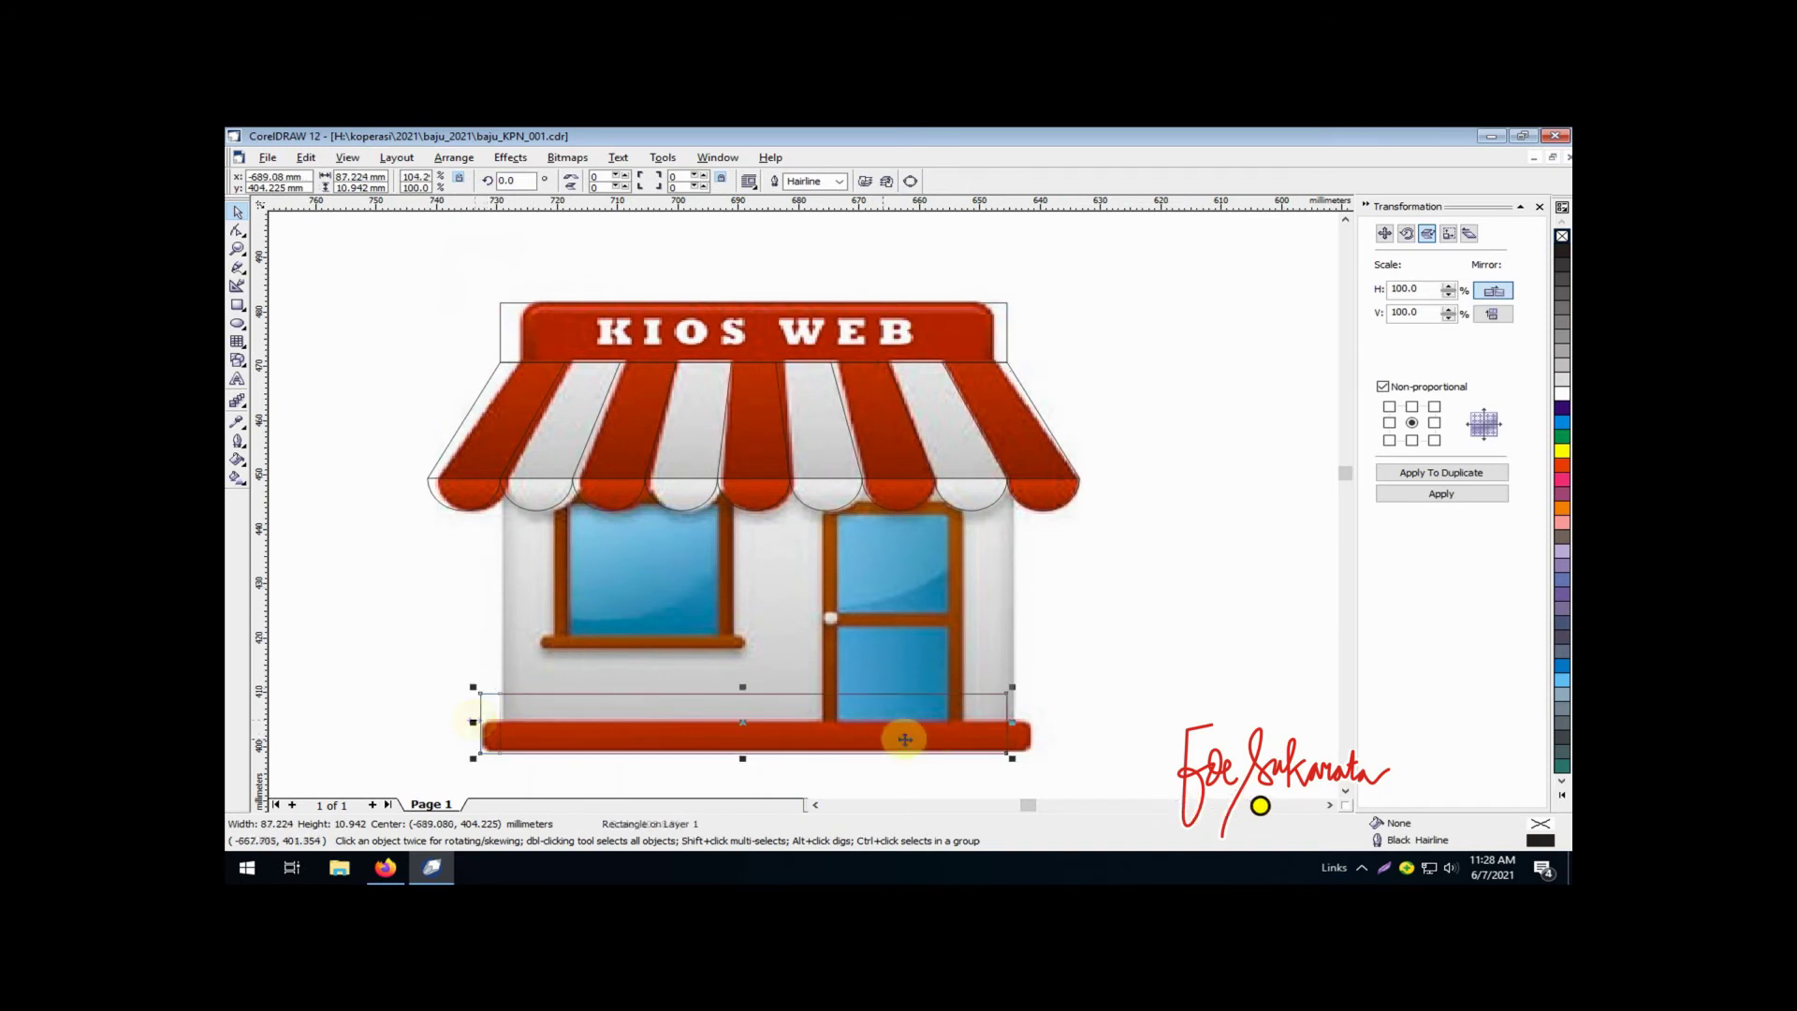
{"action": "left_click_drag", "start_coordinate": [1007, 723], "coordinate": [1030, 723]}
{"action": "left_click_drag", "start_coordinate": [754, 694], "coordinate": [762, 722]}
{"action": "left_click", "coordinate": [236, 231]}
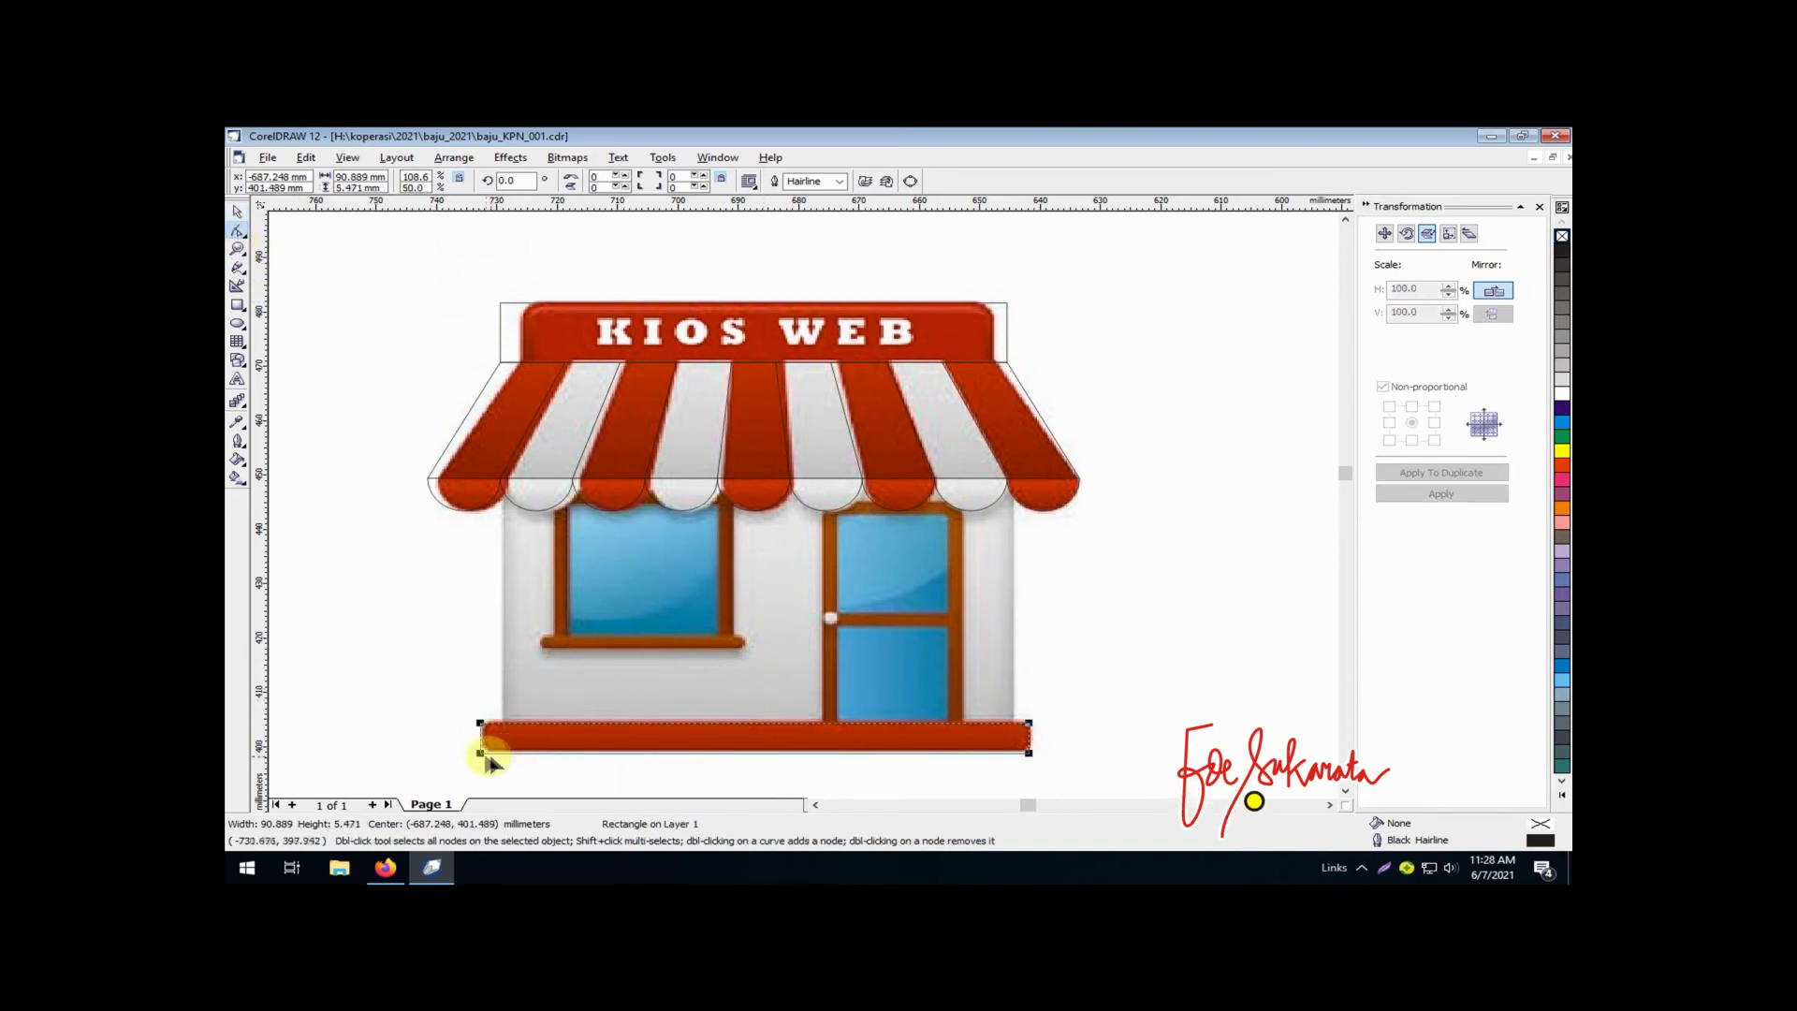
{"action": "left_click_drag", "start_coordinate": [481, 752], "coordinate": [495, 758]}
Align the rounded base rectangle with the sign rectangle on their horizontal centers
{"action": "left_click", "coordinate": [237, 211]}
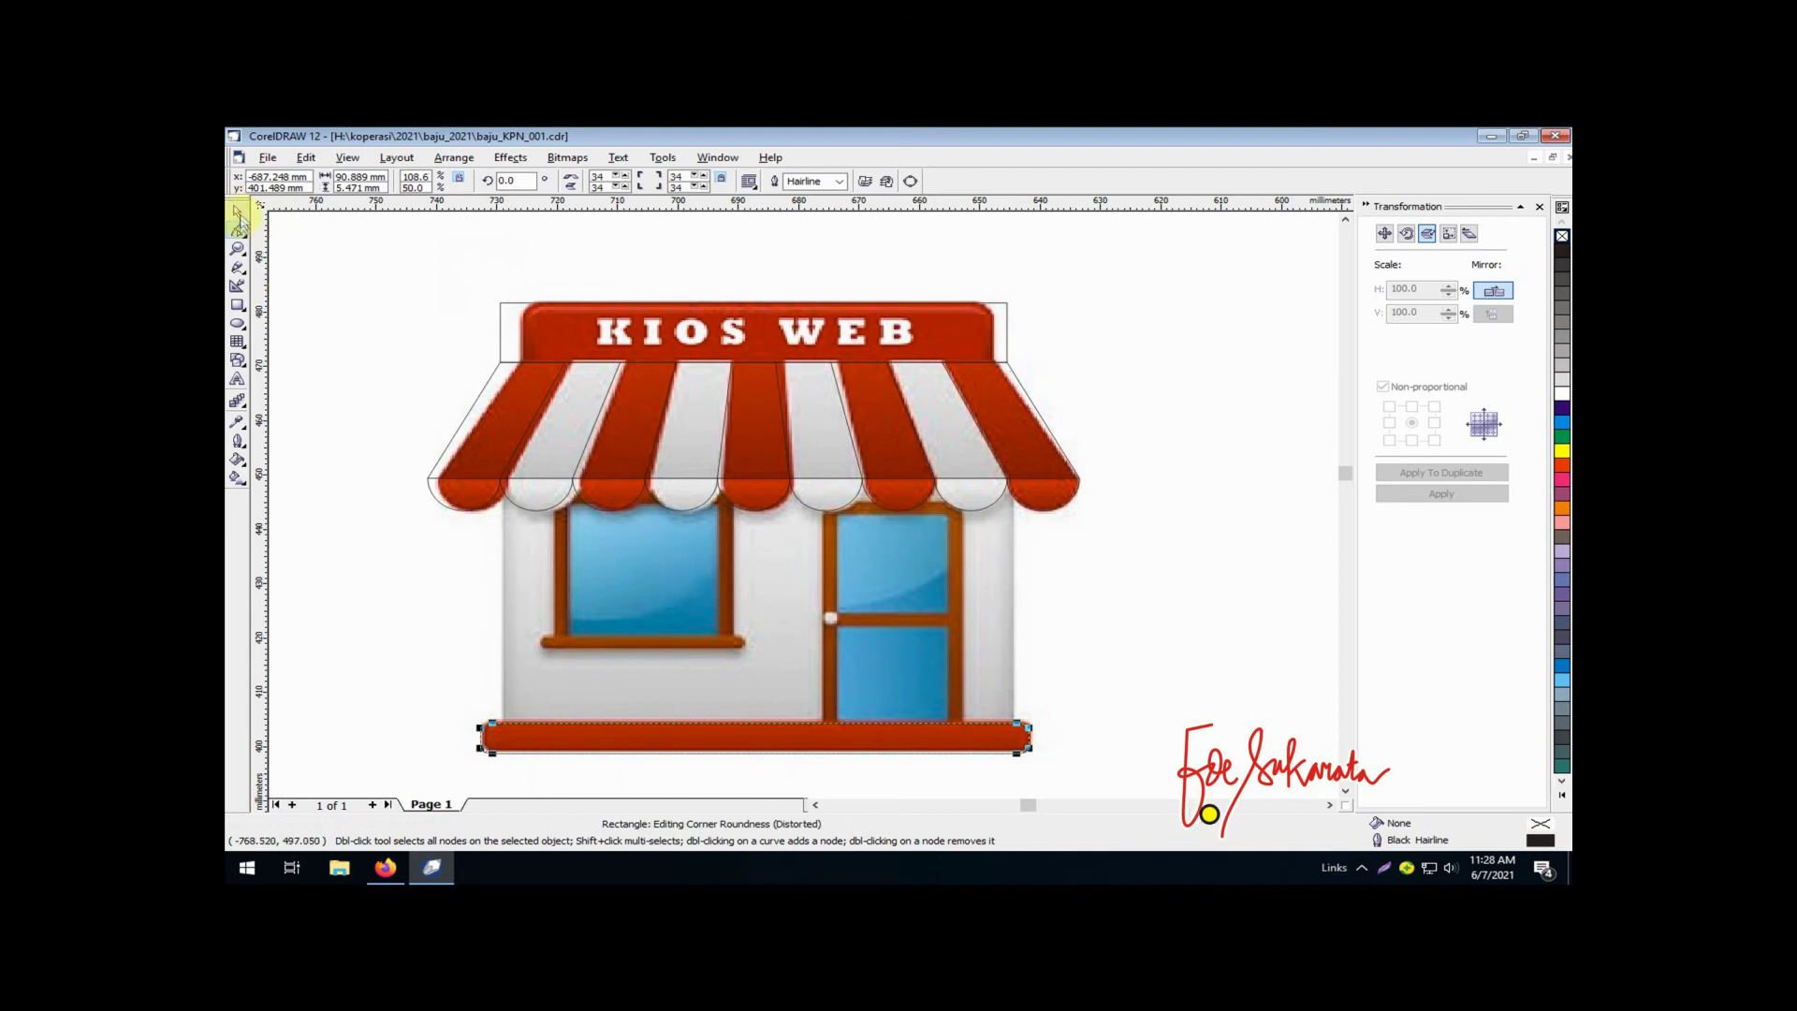
{"action": "left_click", "coordinate": [575, 327], "text": "shift"}
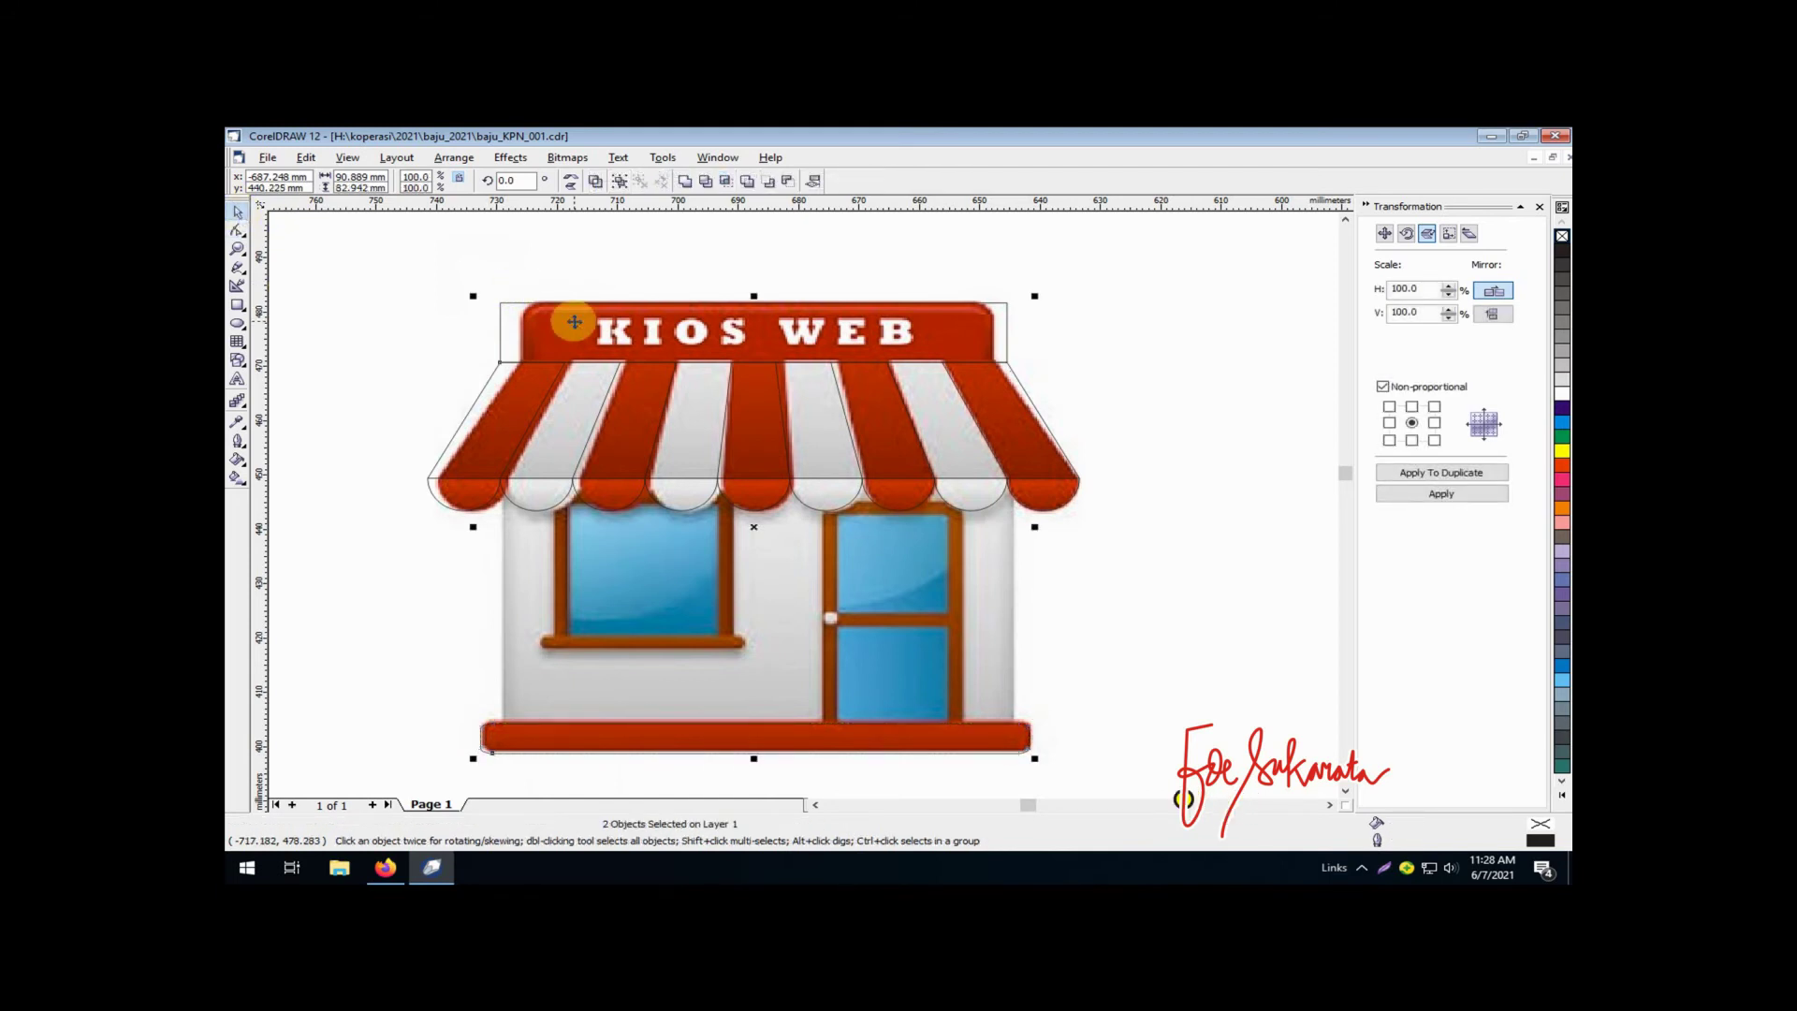
{"action": "left_click", "coordinate": [454, 157]}
{"action": "left_click", "coordinate": [712, 337]}
{"action": "left_click", "coordinate": [926, 471]}
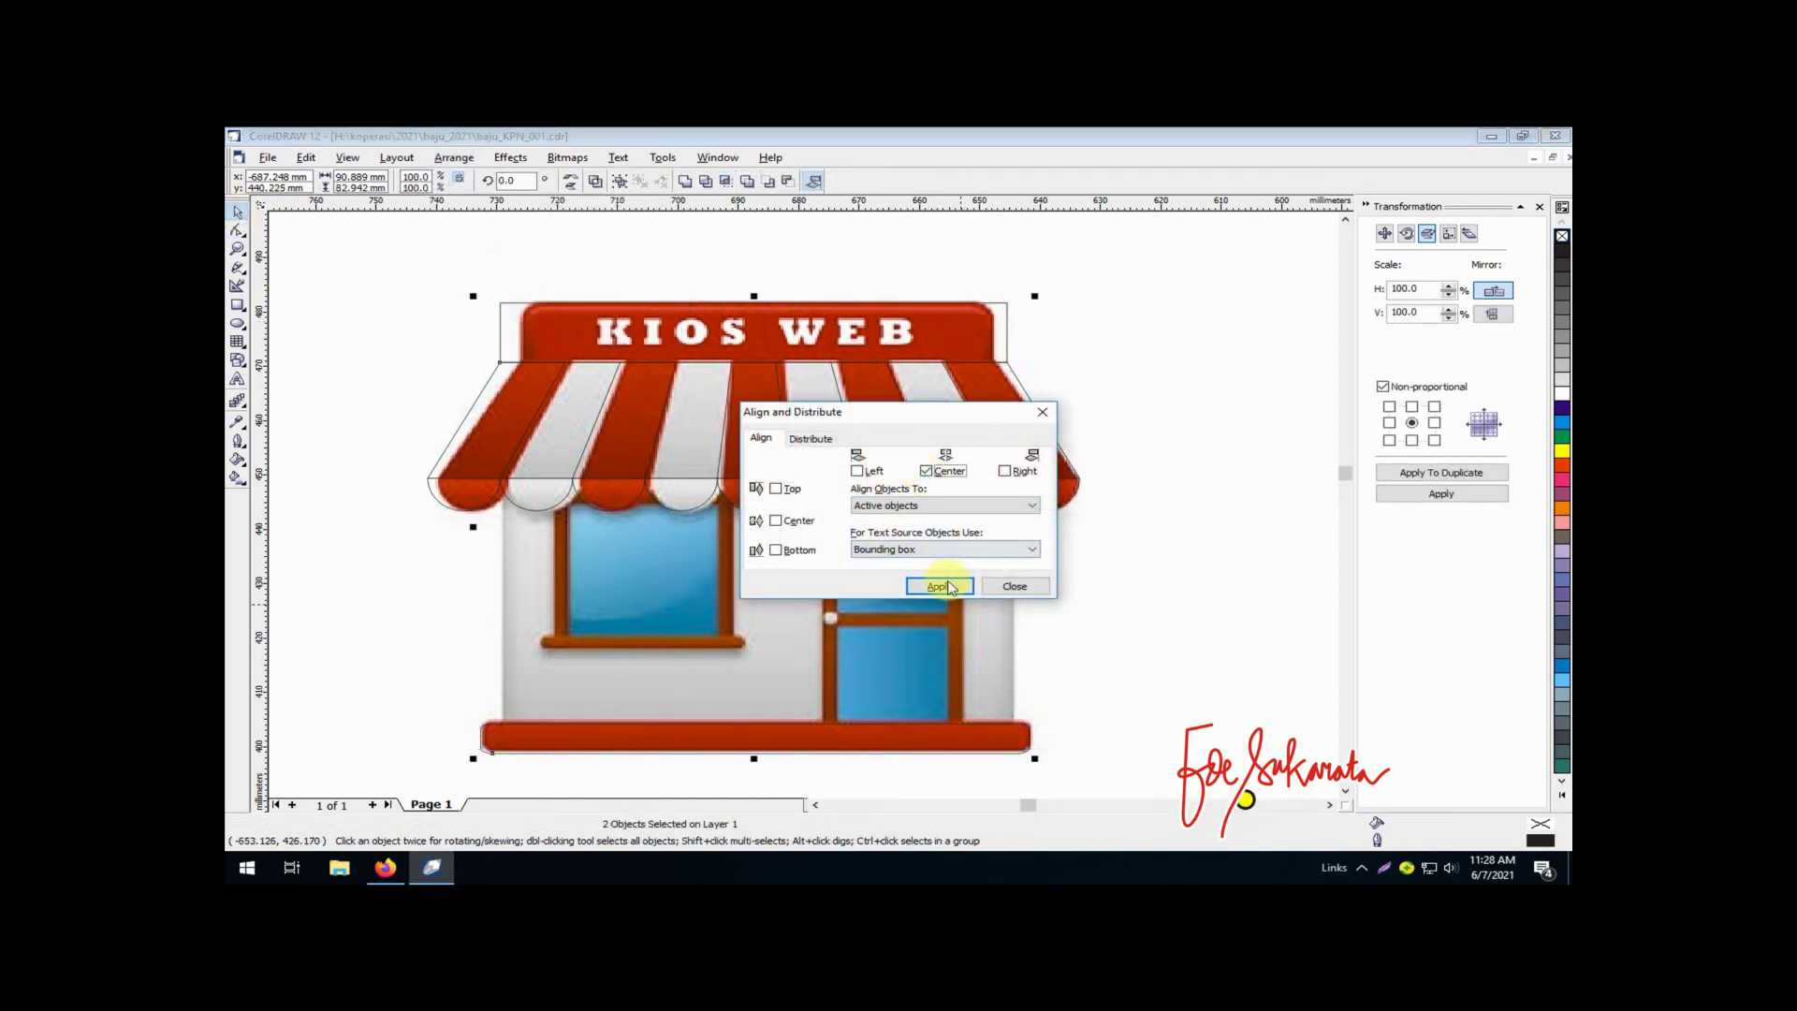
{"action": "left_click", "coordinate": [939, 586]}
{"action": "left_click", "coordinate": [1015, 586]}
{"action": "left_click", "coordinate": [1165, 672]}
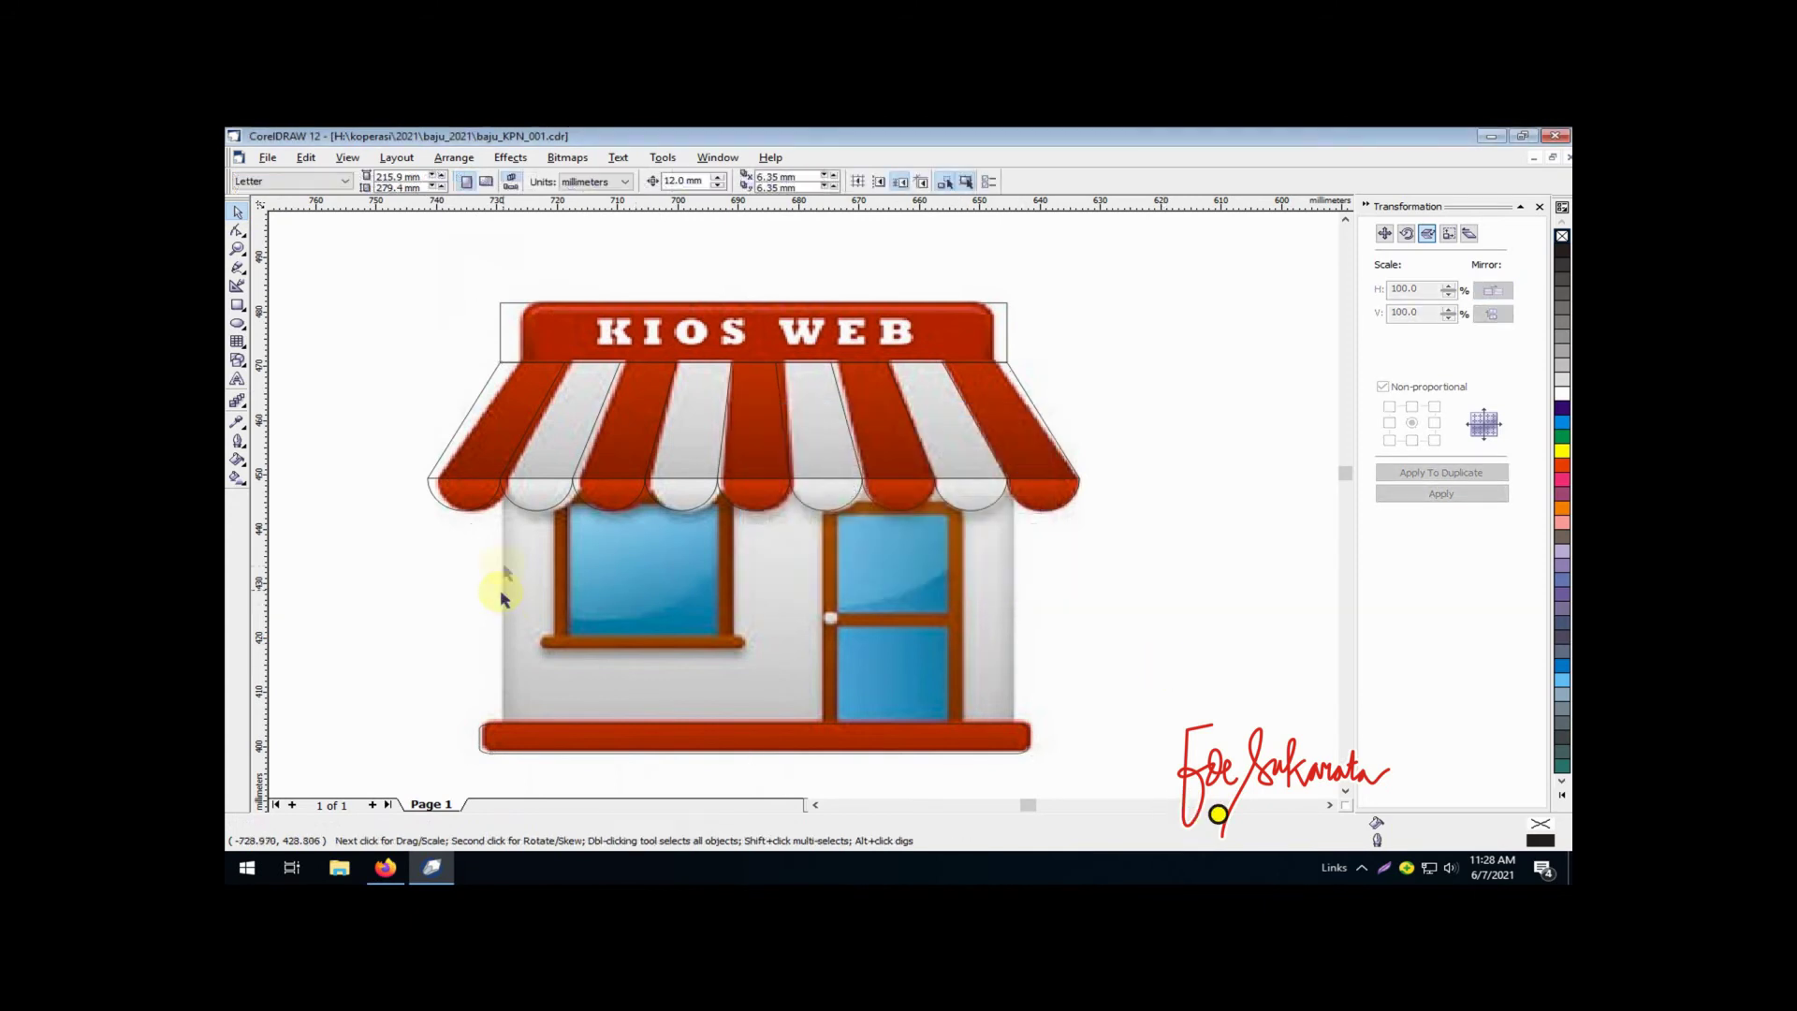
Draw a wall rectangle about 84.8 mm wide and 48.2 mm high from the base's upper edge to just inside the awning
{"action": "left_click", "coordinate": [237, 307]}
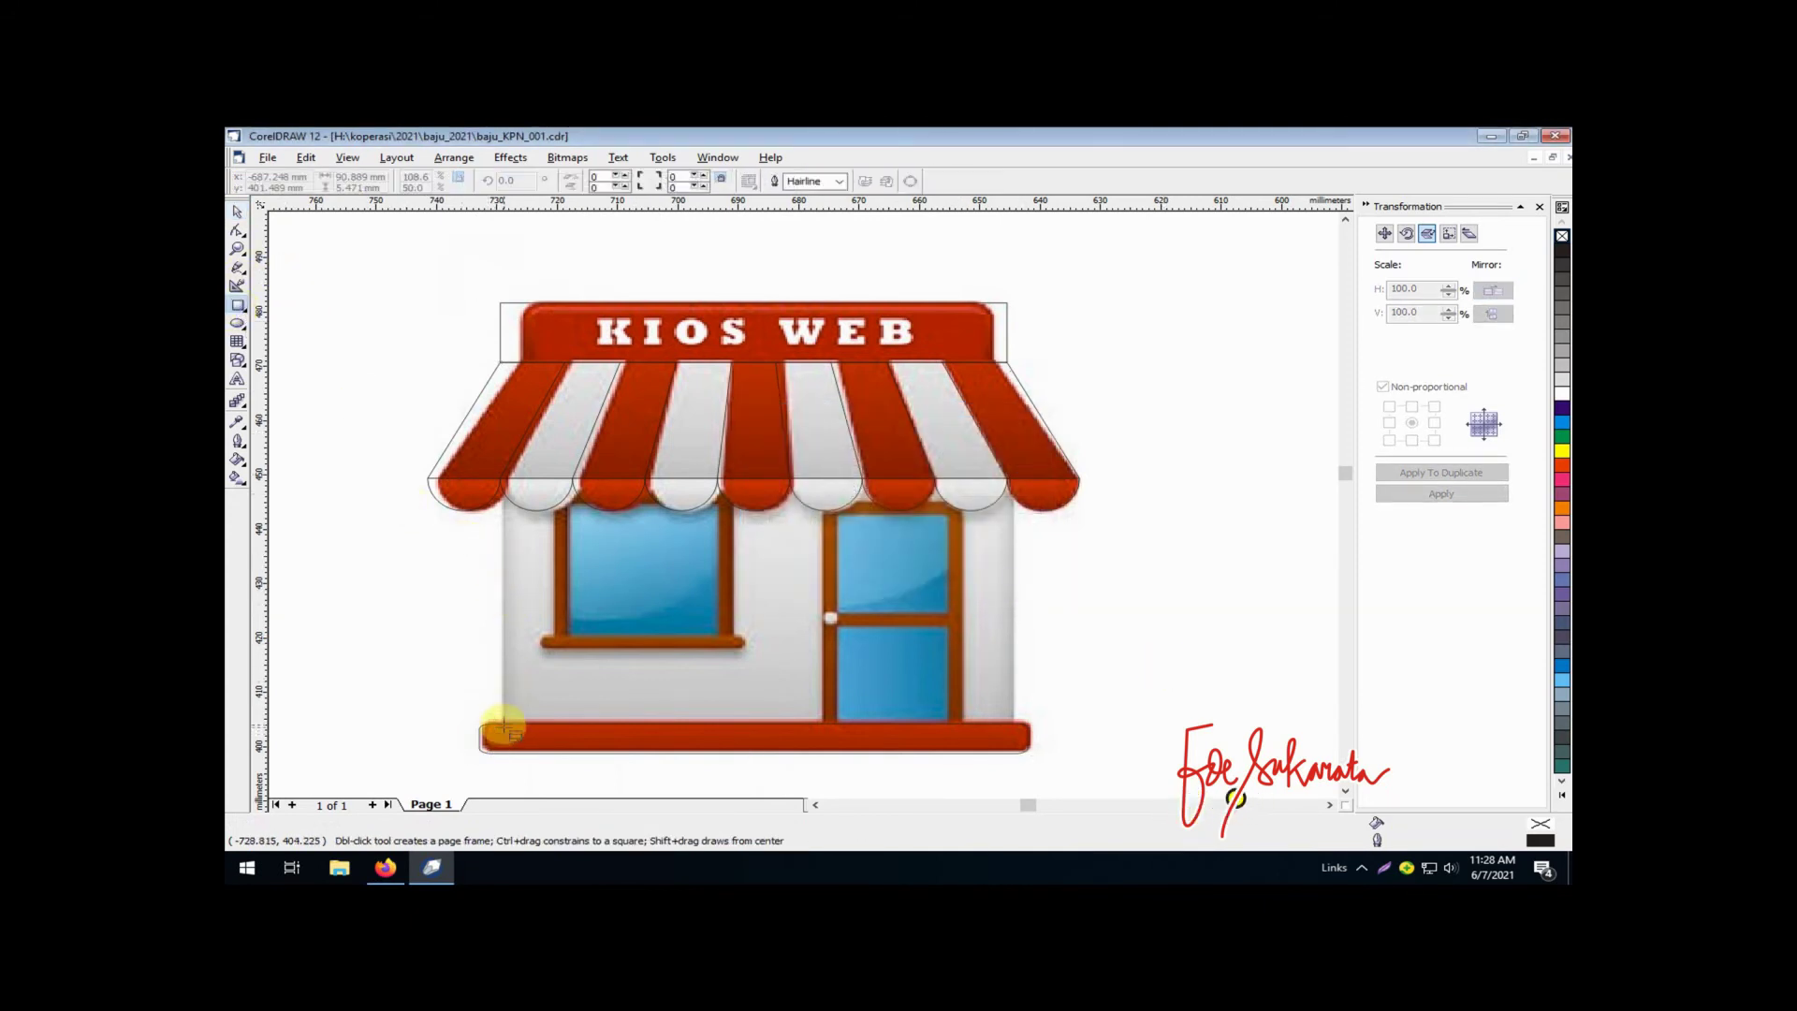
{"action": "left_click_drag", "start_coordinate": [502, 723], "coordinate": [1017, 463]}
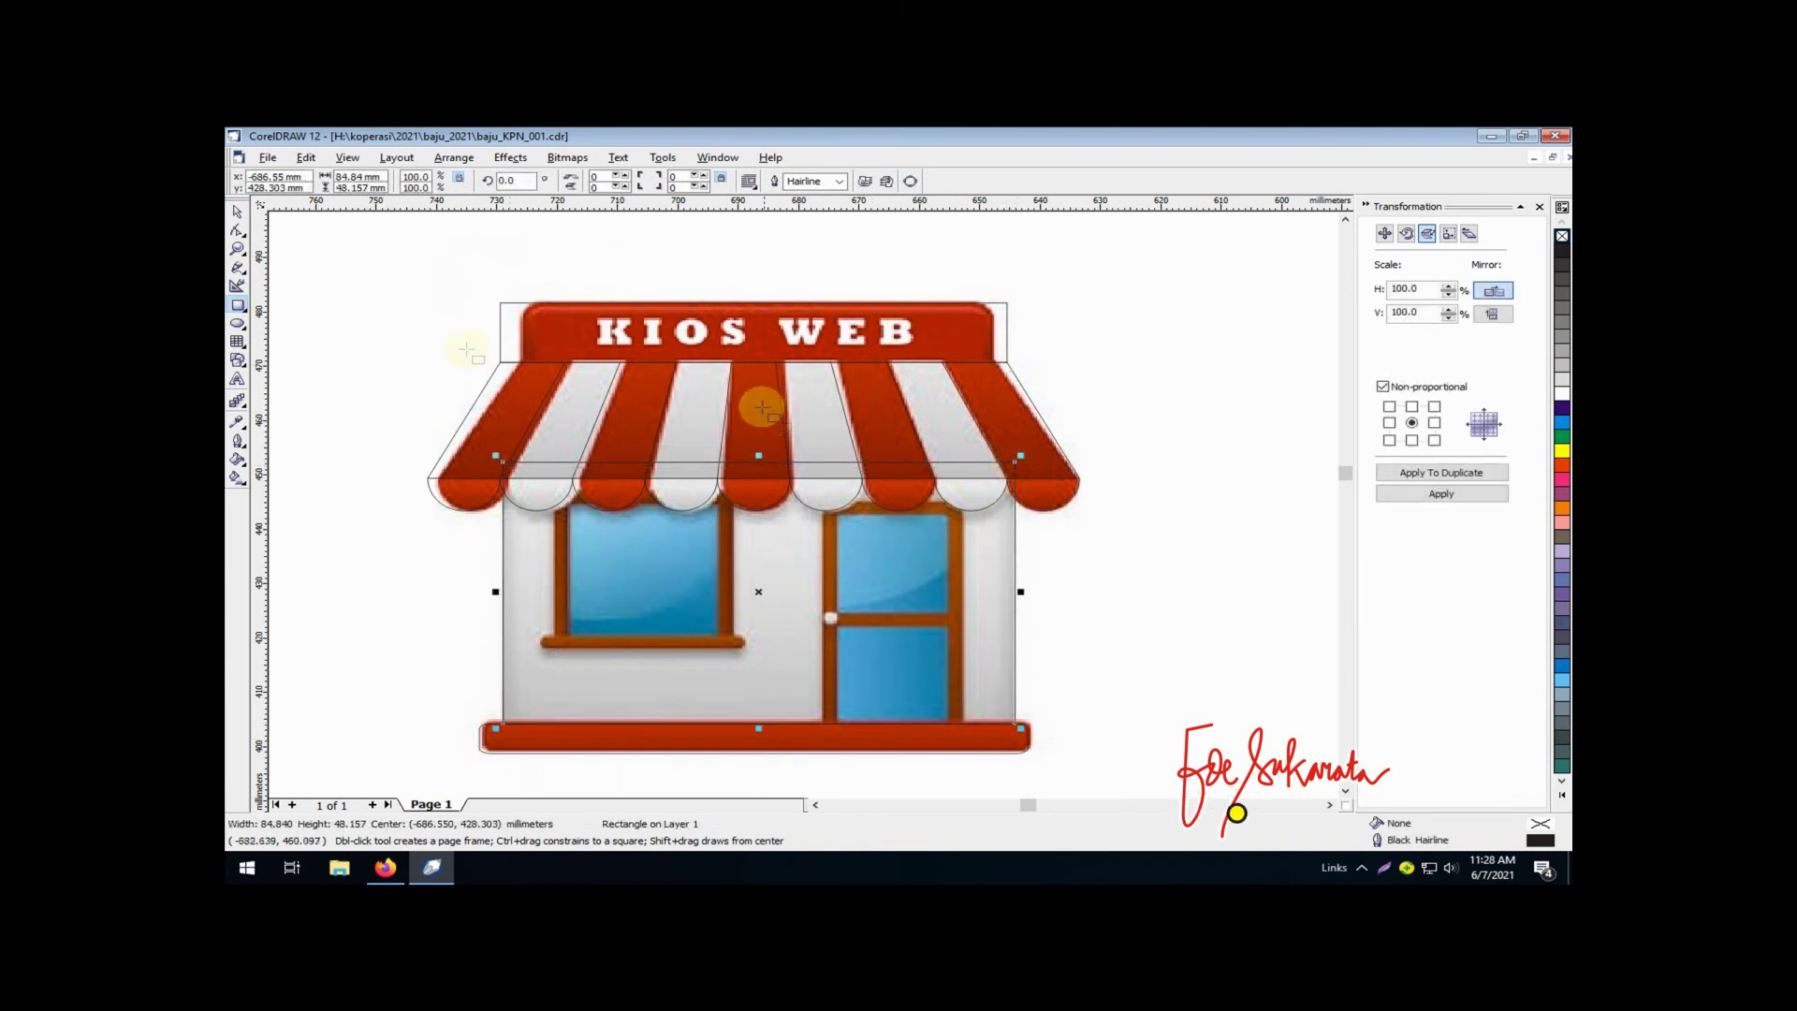
{"action": "left_click", "coordinate": [239, 213]}
Center the wall rectangle horizontally on the base rectangle
{"action": "left_click", "coordinate": [517, 751], "text": "shift"}
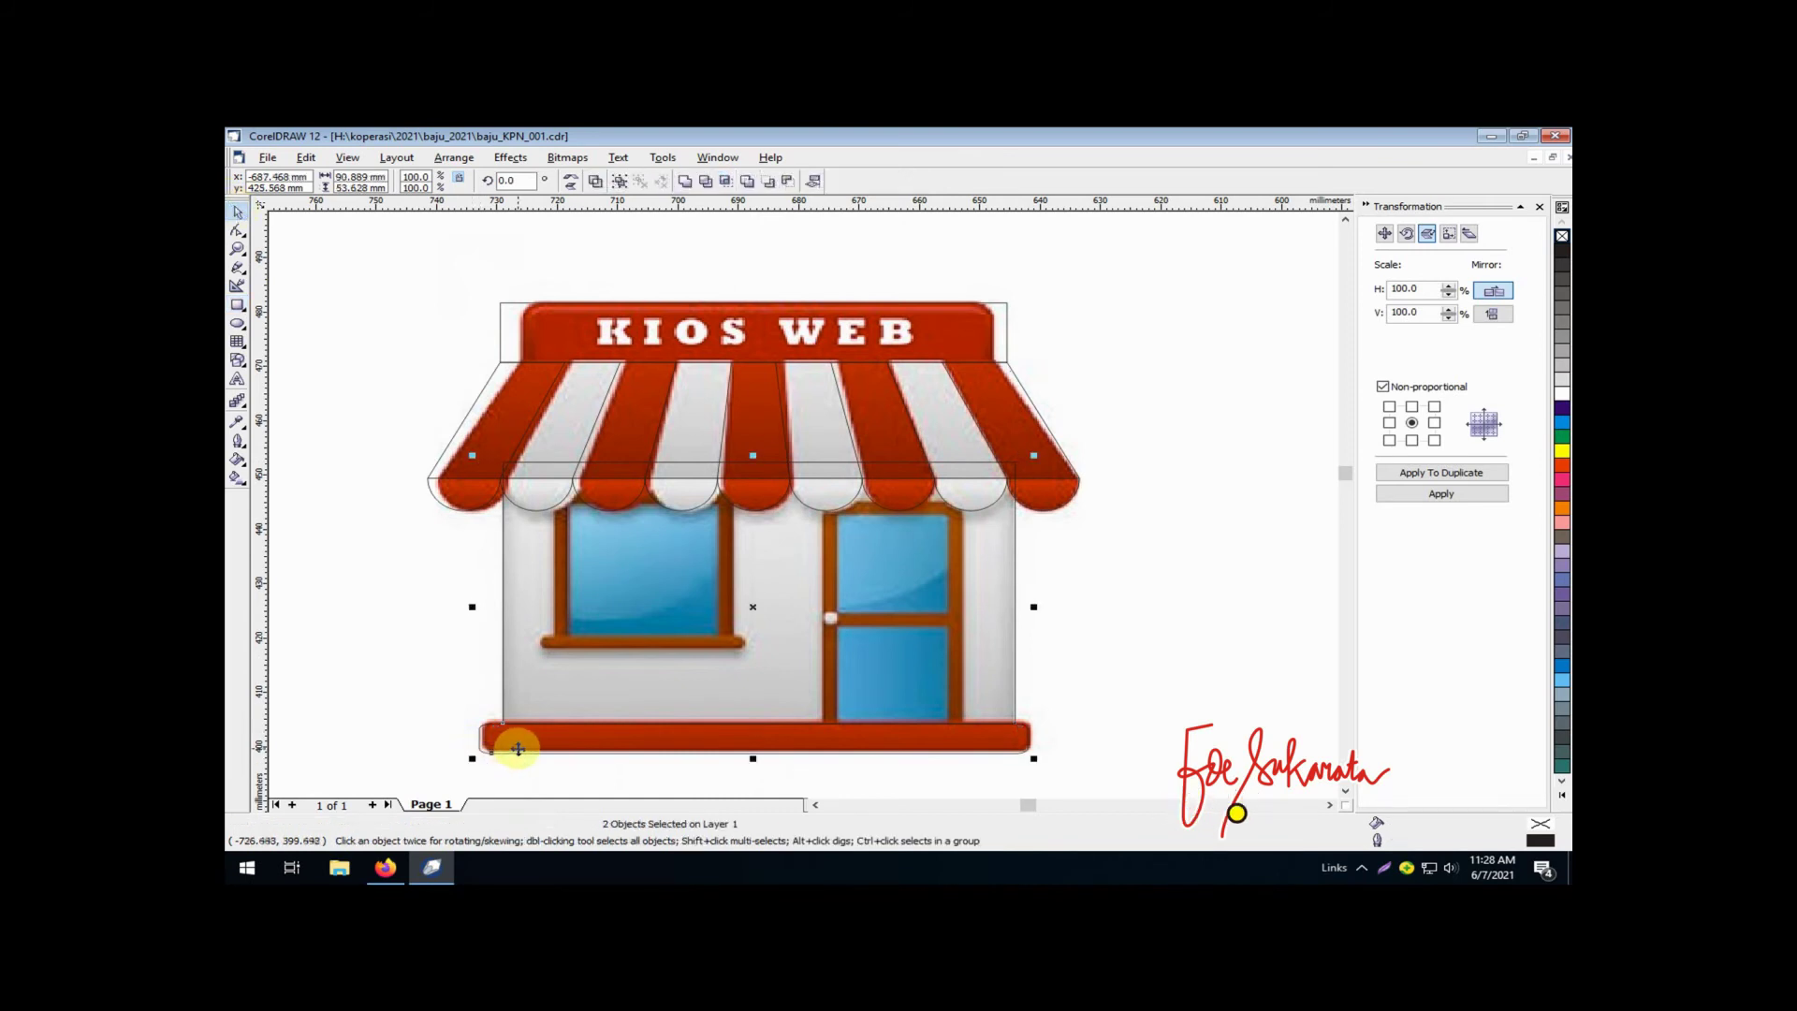
{"action": "key", "text": "alt+a"}
{"action": "key", "text": "a"}
{"action": "key", "text": "a"}
{"action": "left_click", "coordinate": [925, 470]}
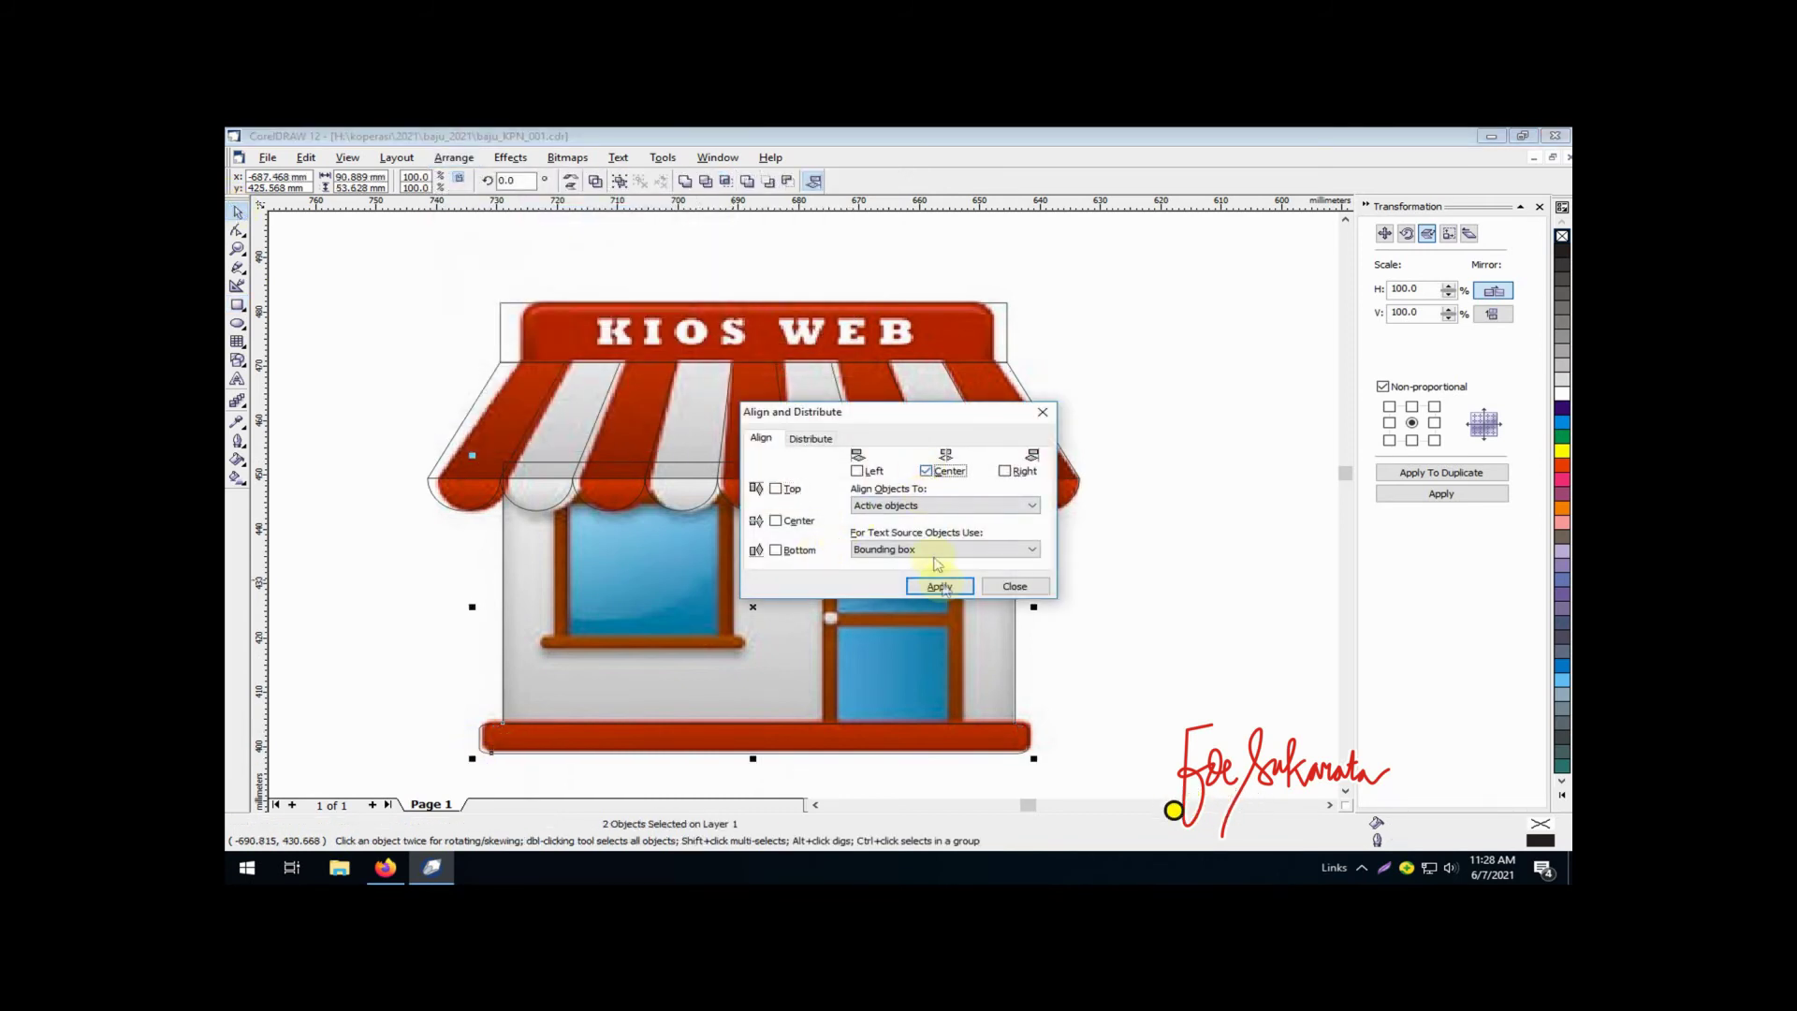
{"action": "left_click", "coordinate": [940, 586]}
{"action": "left_click", "coordinate": [1015, 586]}
{"action": "left_click", "coordinate": [1111, 611]}
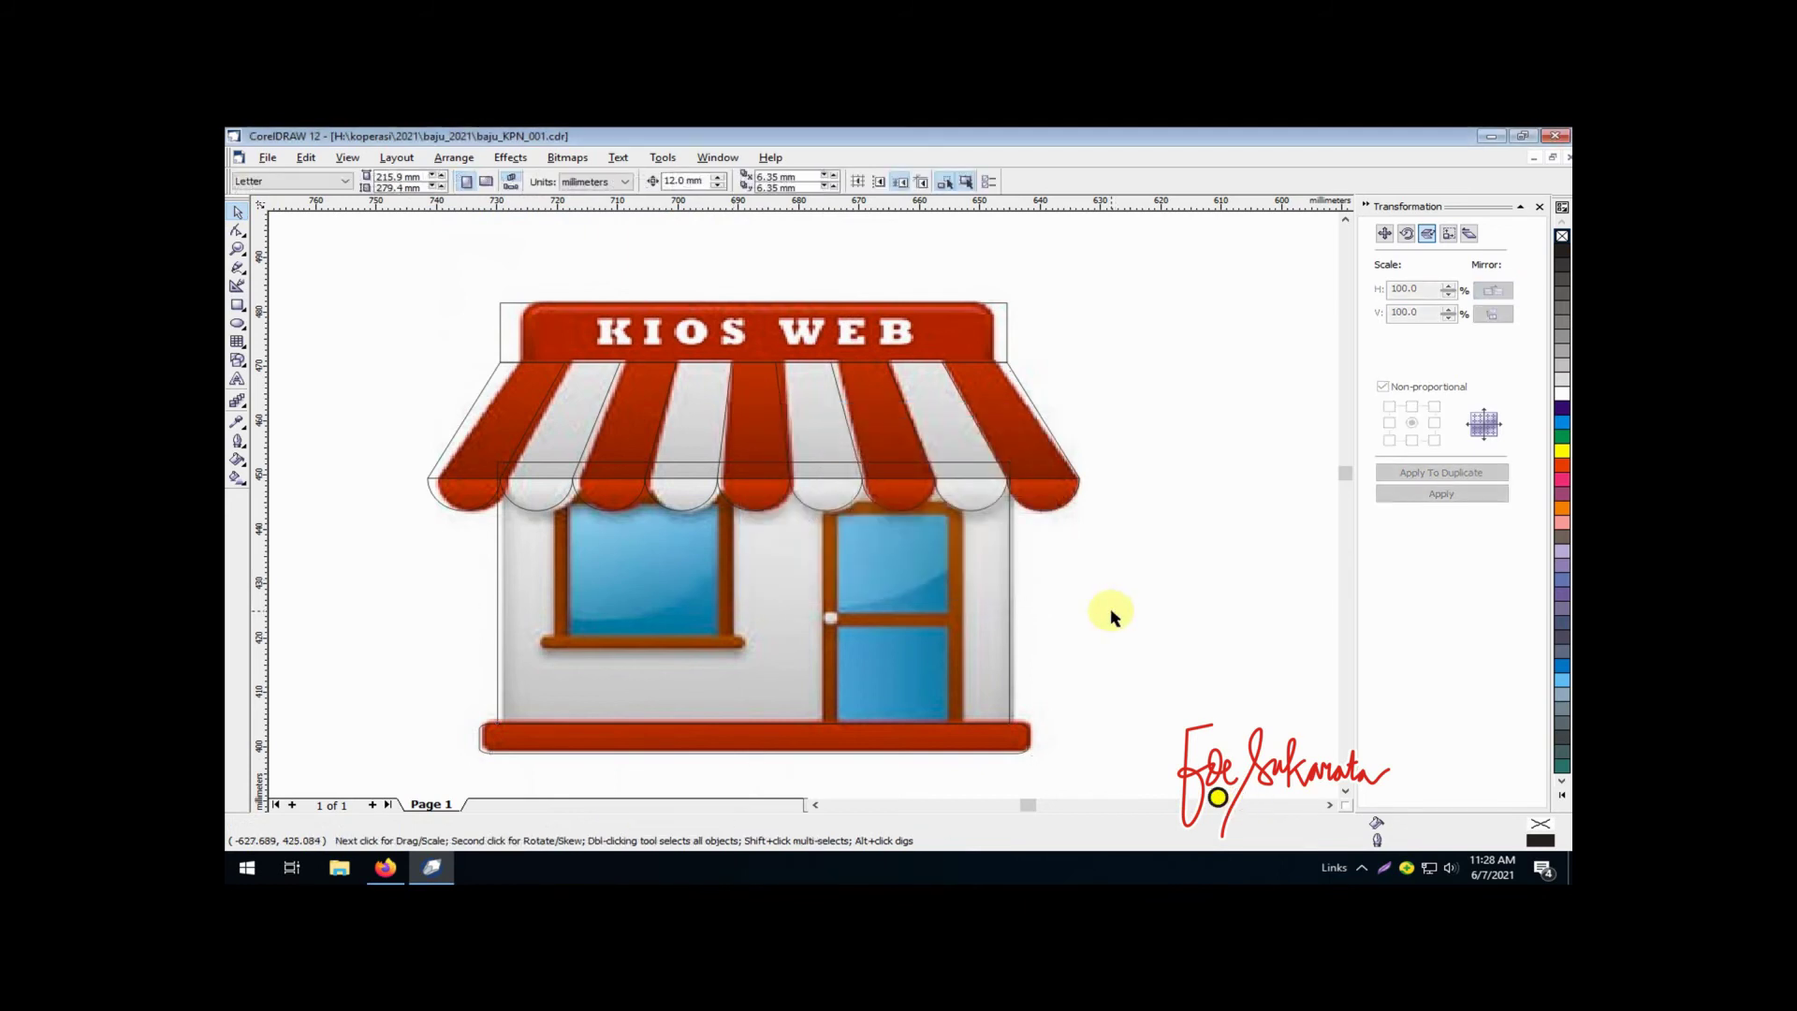
Draw a rectangle about 28.8 mm wide and 23.6 mm high over the window frame
{"action": "left_click", "coordinate": [238, 305]}
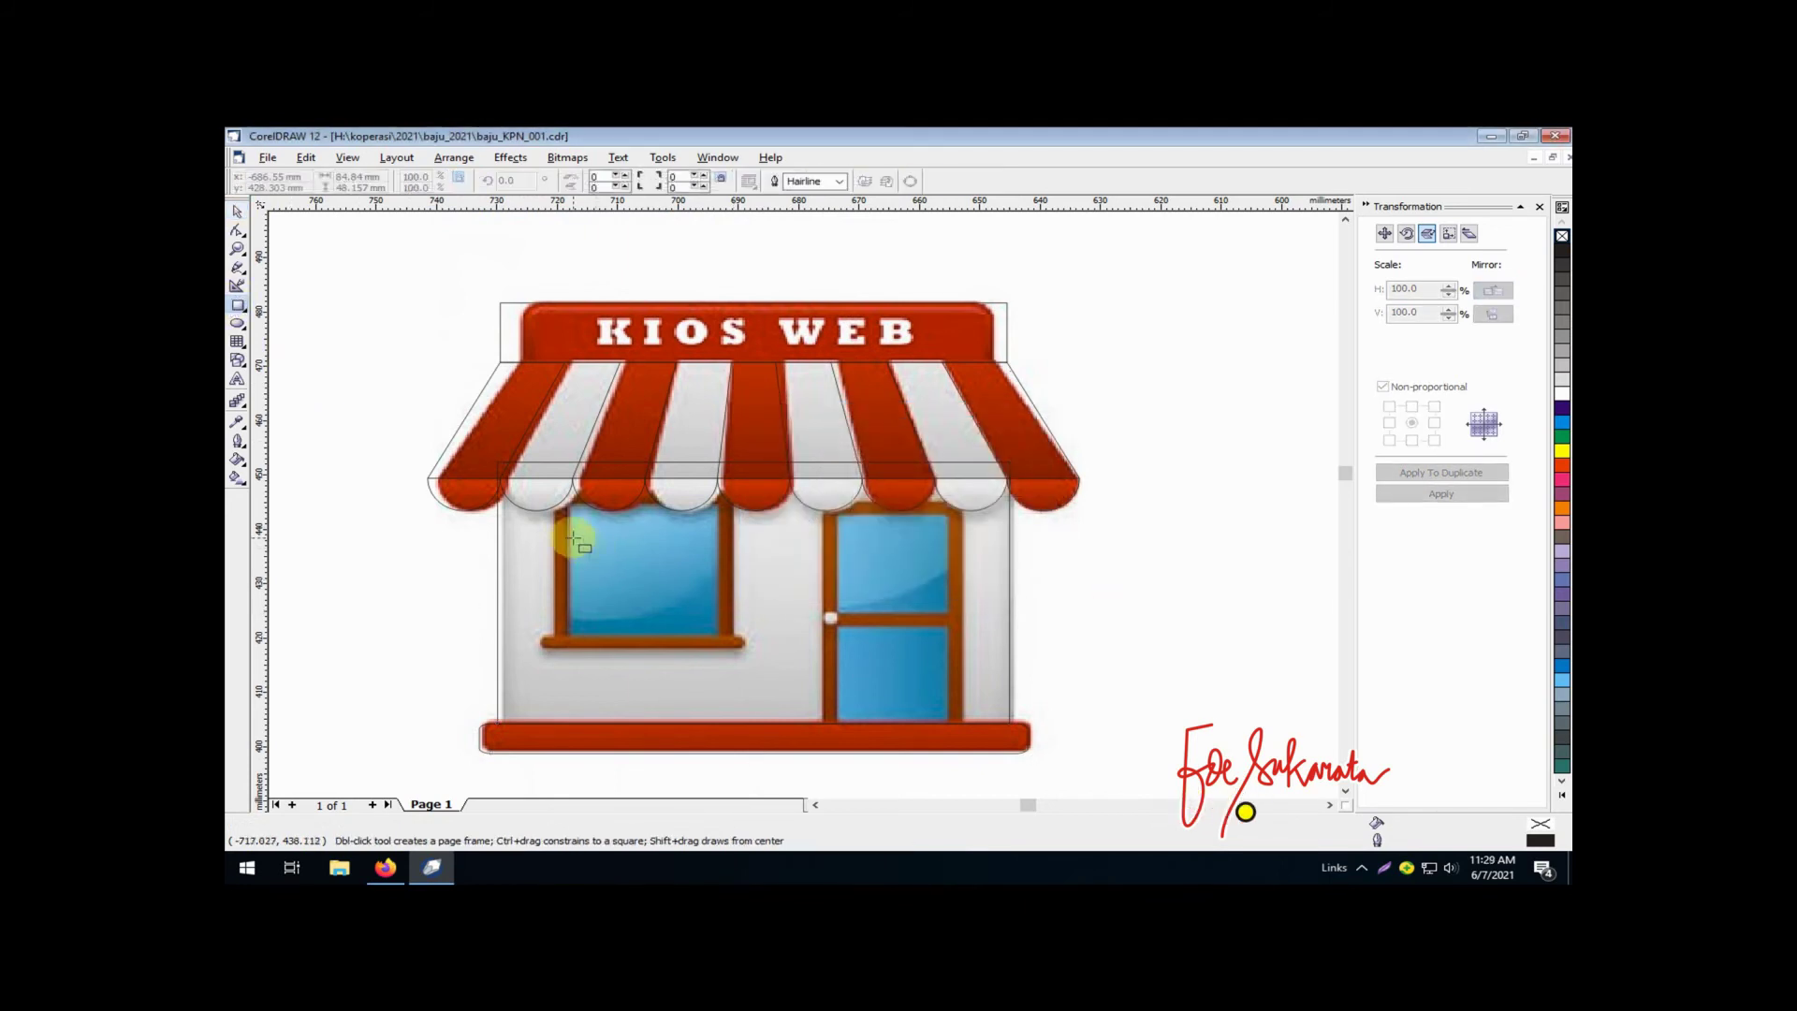
{"action": "left_click_drag", "start_coordinate": [560, 521], "coordinate": [734, 647]}
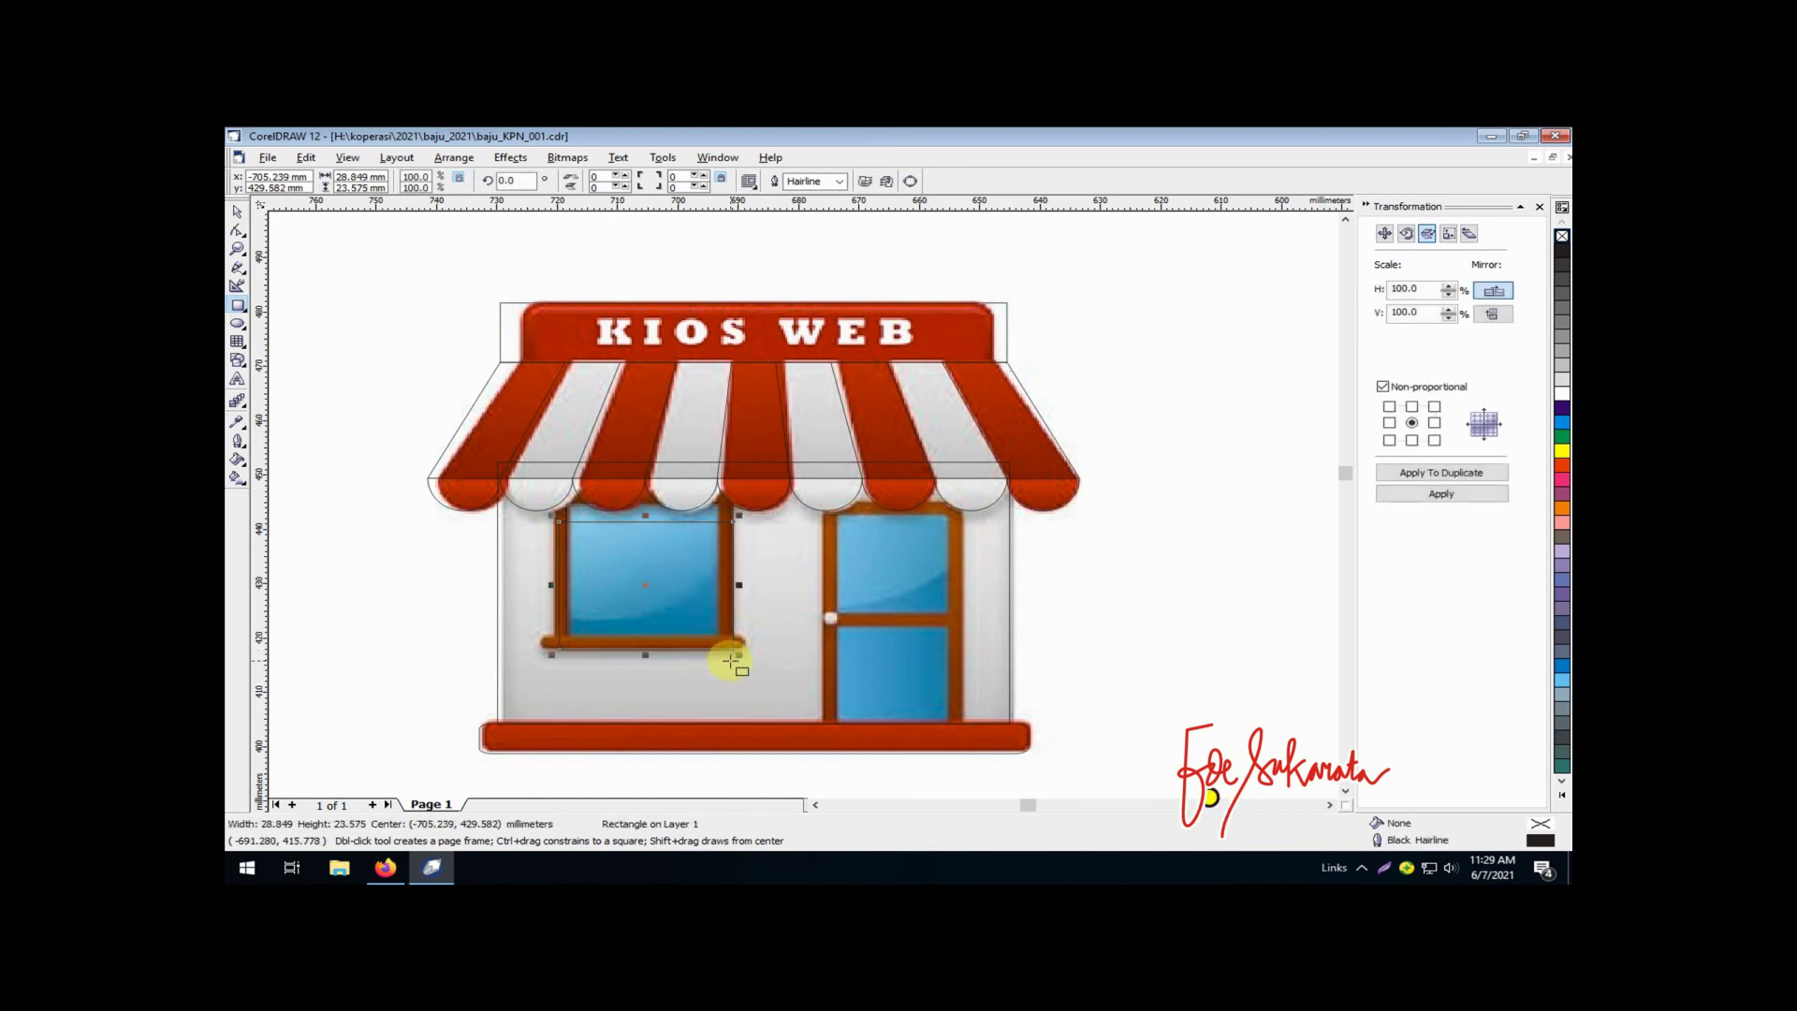
{"action": "key", "text": "space"}
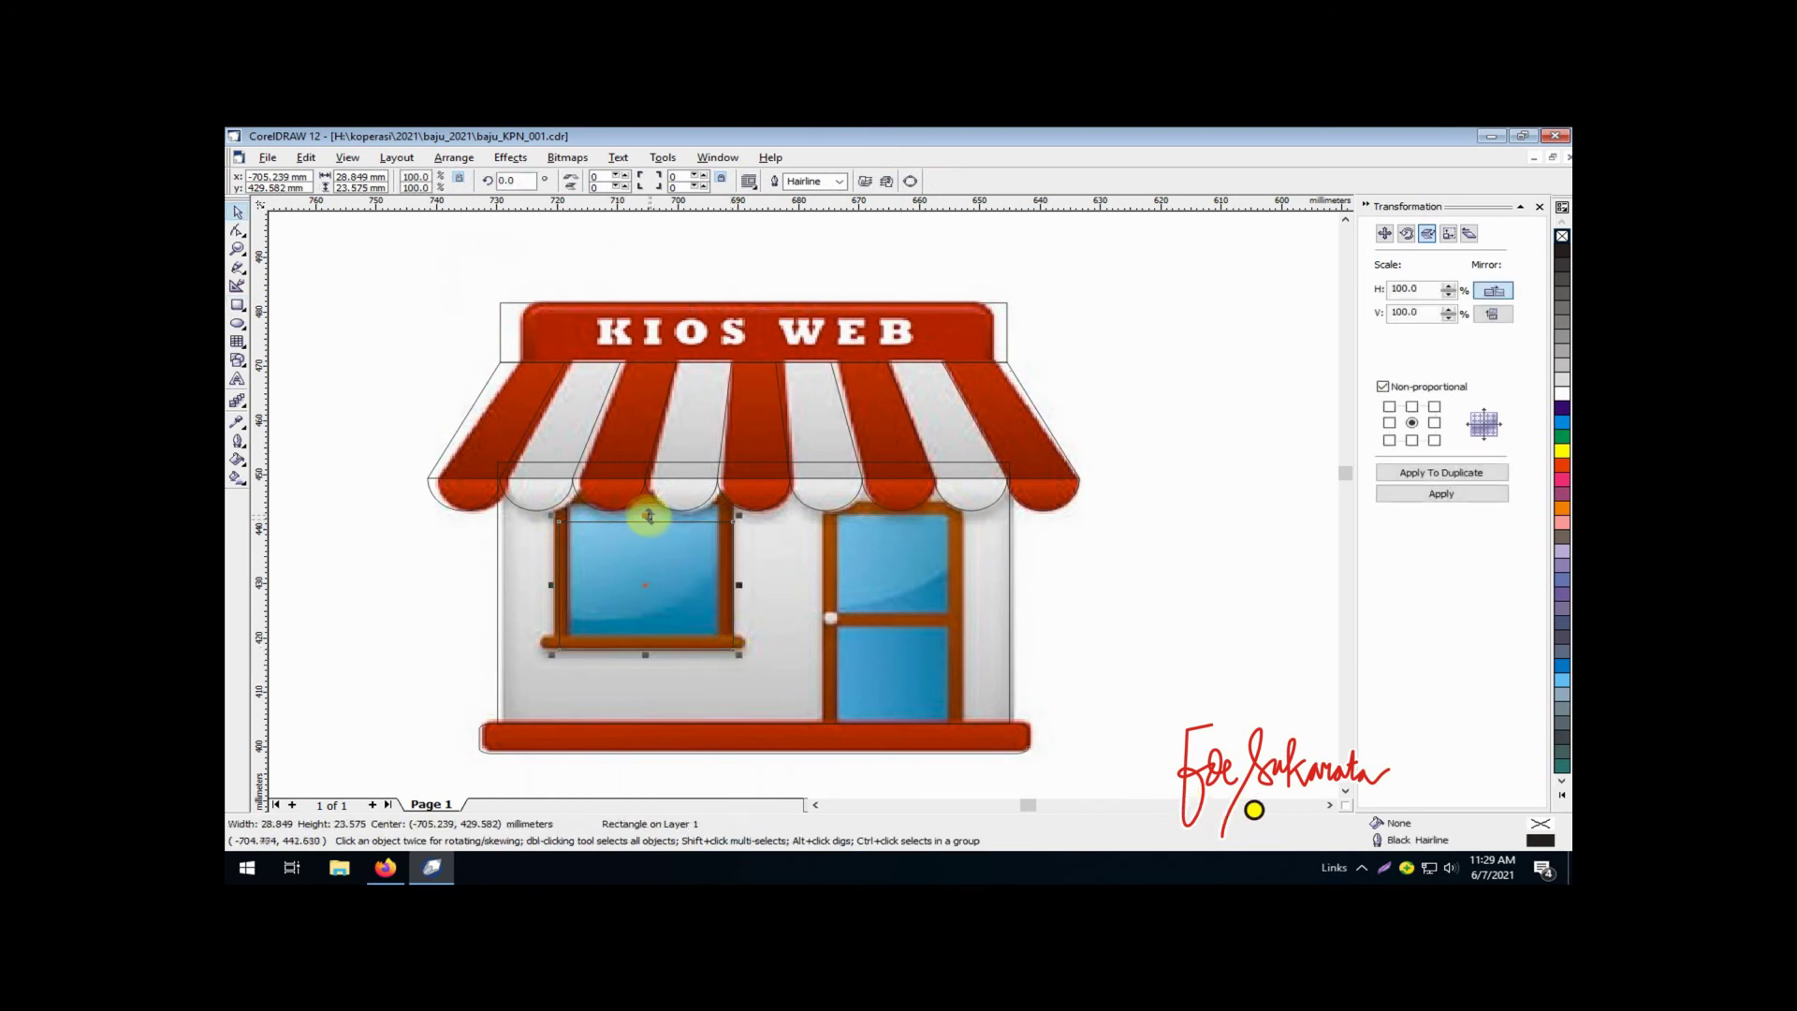
Make a window sill from a flattened copy of the window rectangle, about 33 mm wide and 2.5 mm high, along its lower edge
{"action": "left_click_drag", "start_coordinate": [645, 514], "coordinate": [634, 619]}
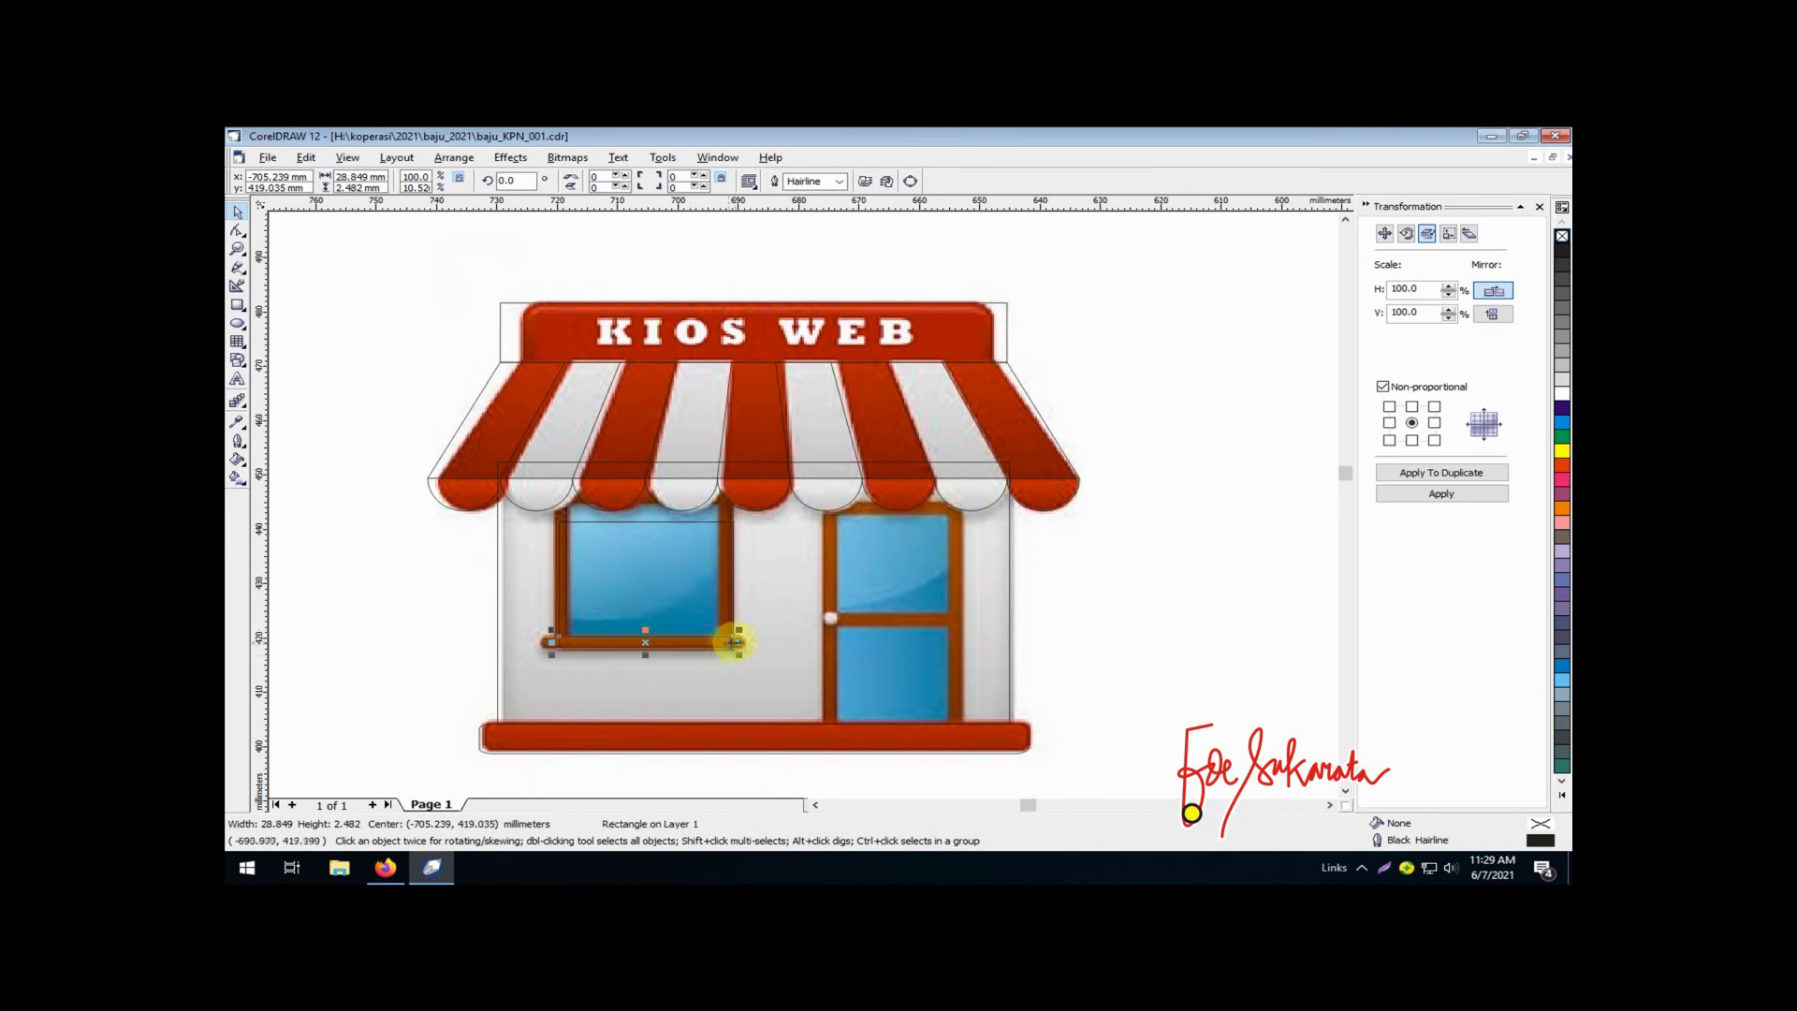
{"action": "left_click_drag", "start_coordinate": [744, 643], "coordinate": [750, 643]}
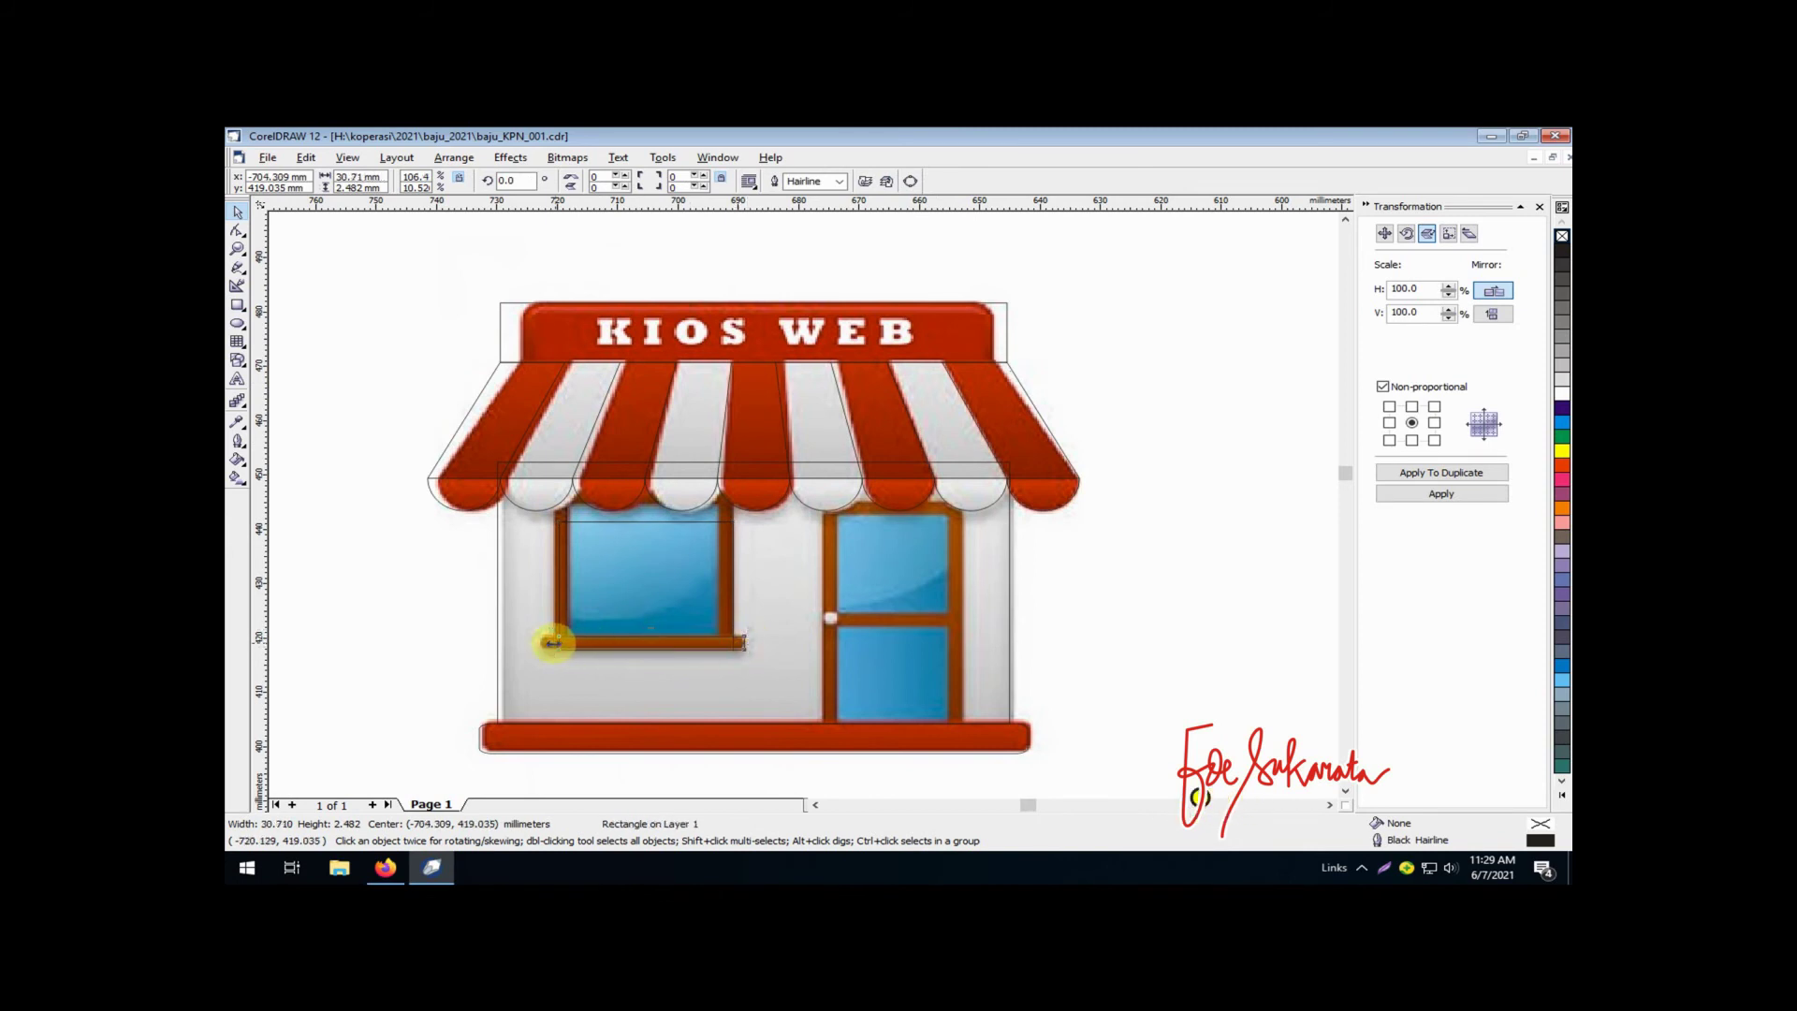
{"action": "left_click_drag", "start_coordinate": [553, 643], "coordinate": [539, 643]}
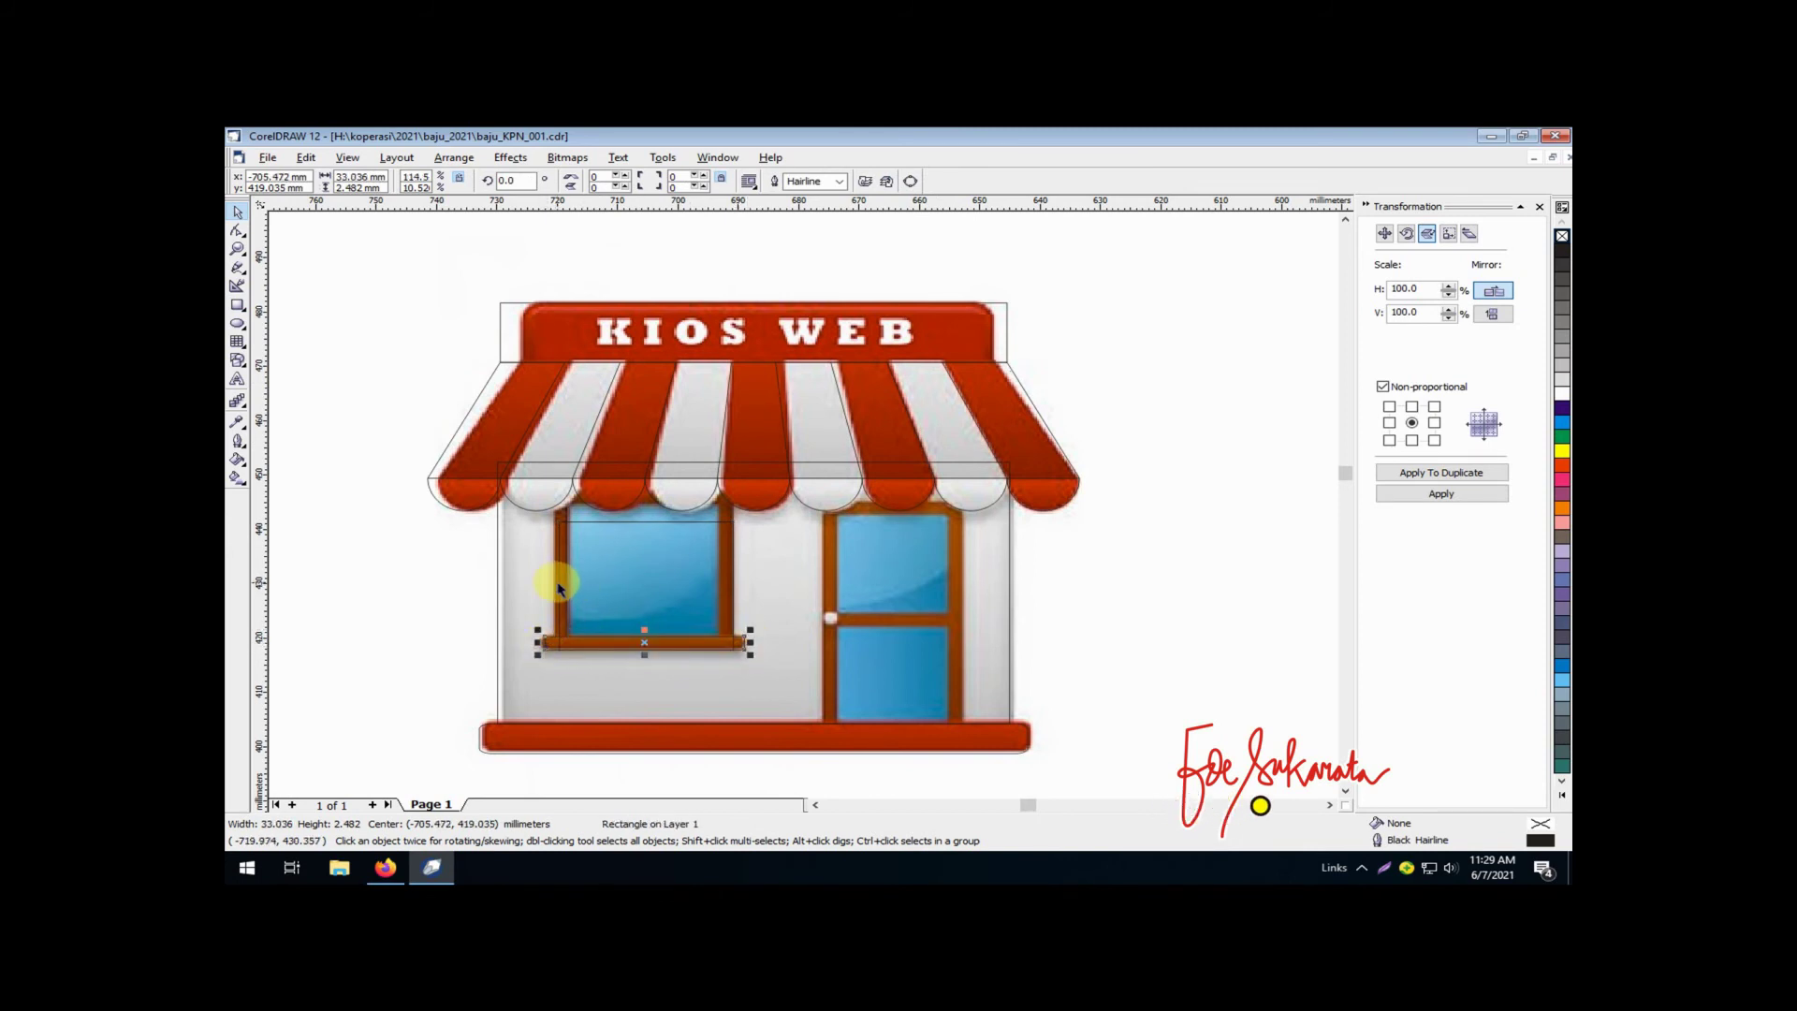
Align the sill rectangle with the window rectangle on their horizontal centers
{"action": "left_click", "coordinate": [560, 587], "text": "shift"}
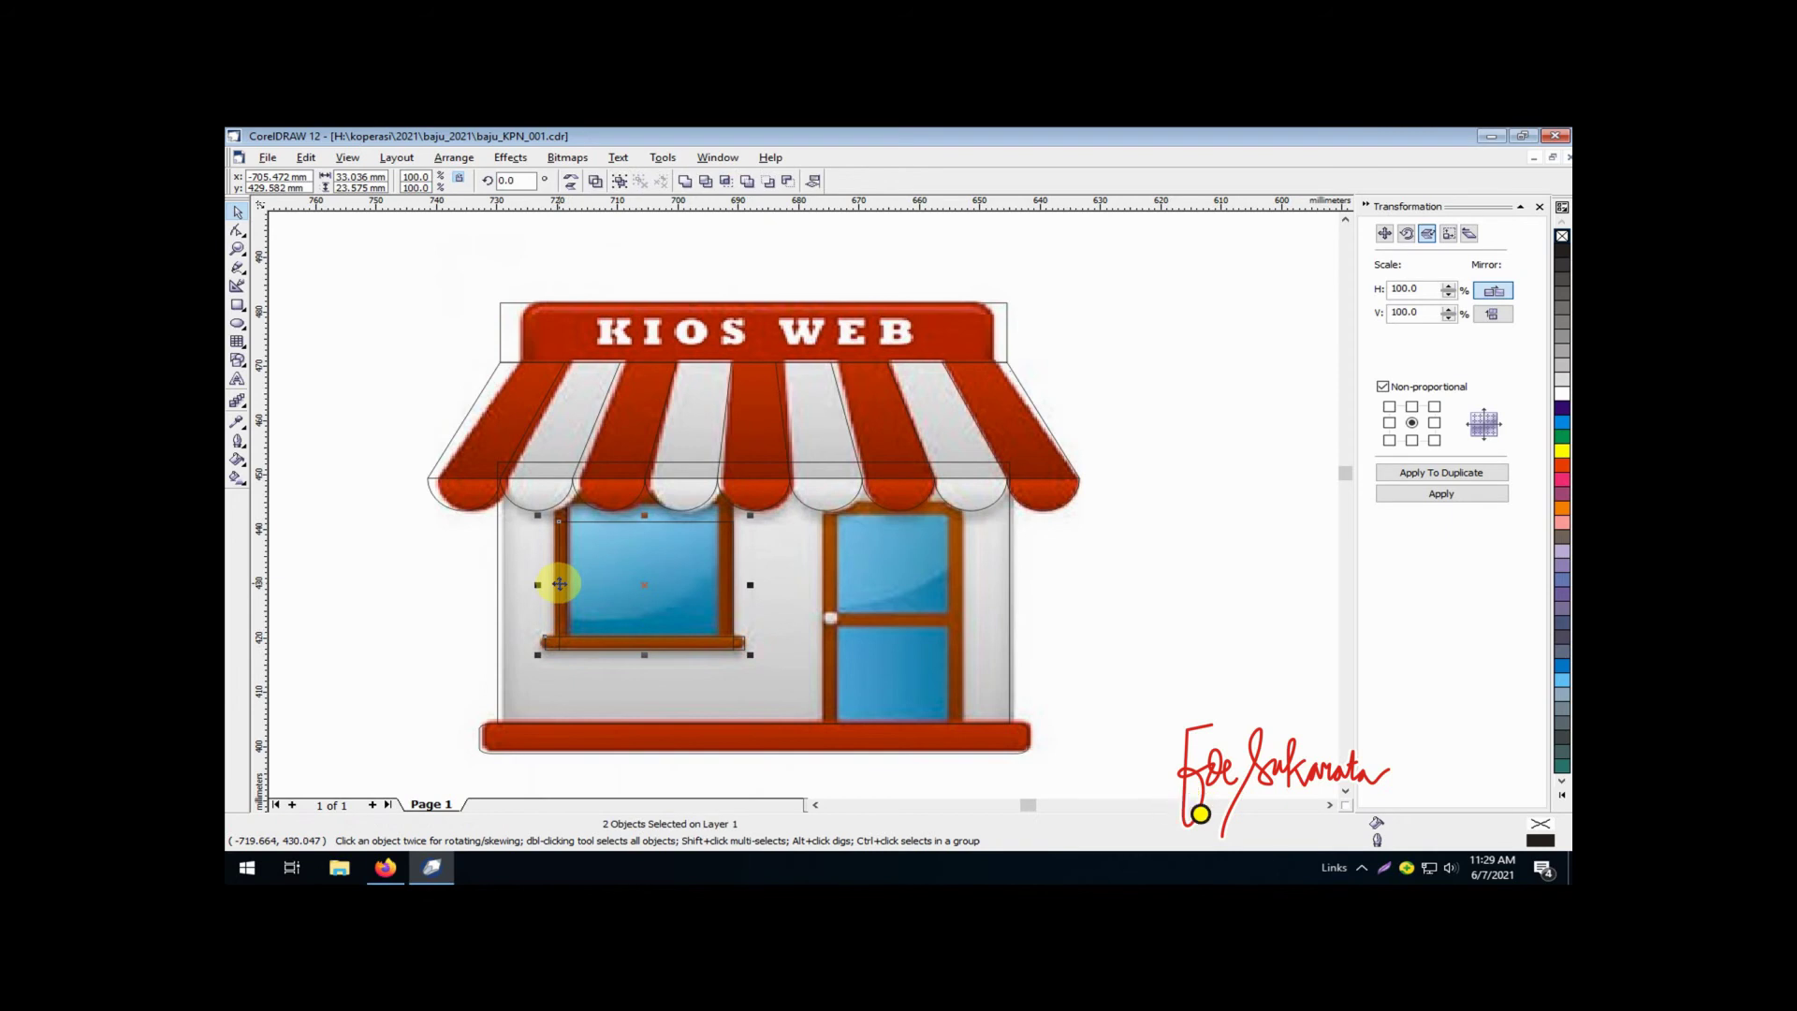
{"action": "key", "text": "alt+a"}
{"action": "key", "text": "a"}
{"action": "key", "text": "a"}
{"action": "left_click", "coordinate": [927, 470]}
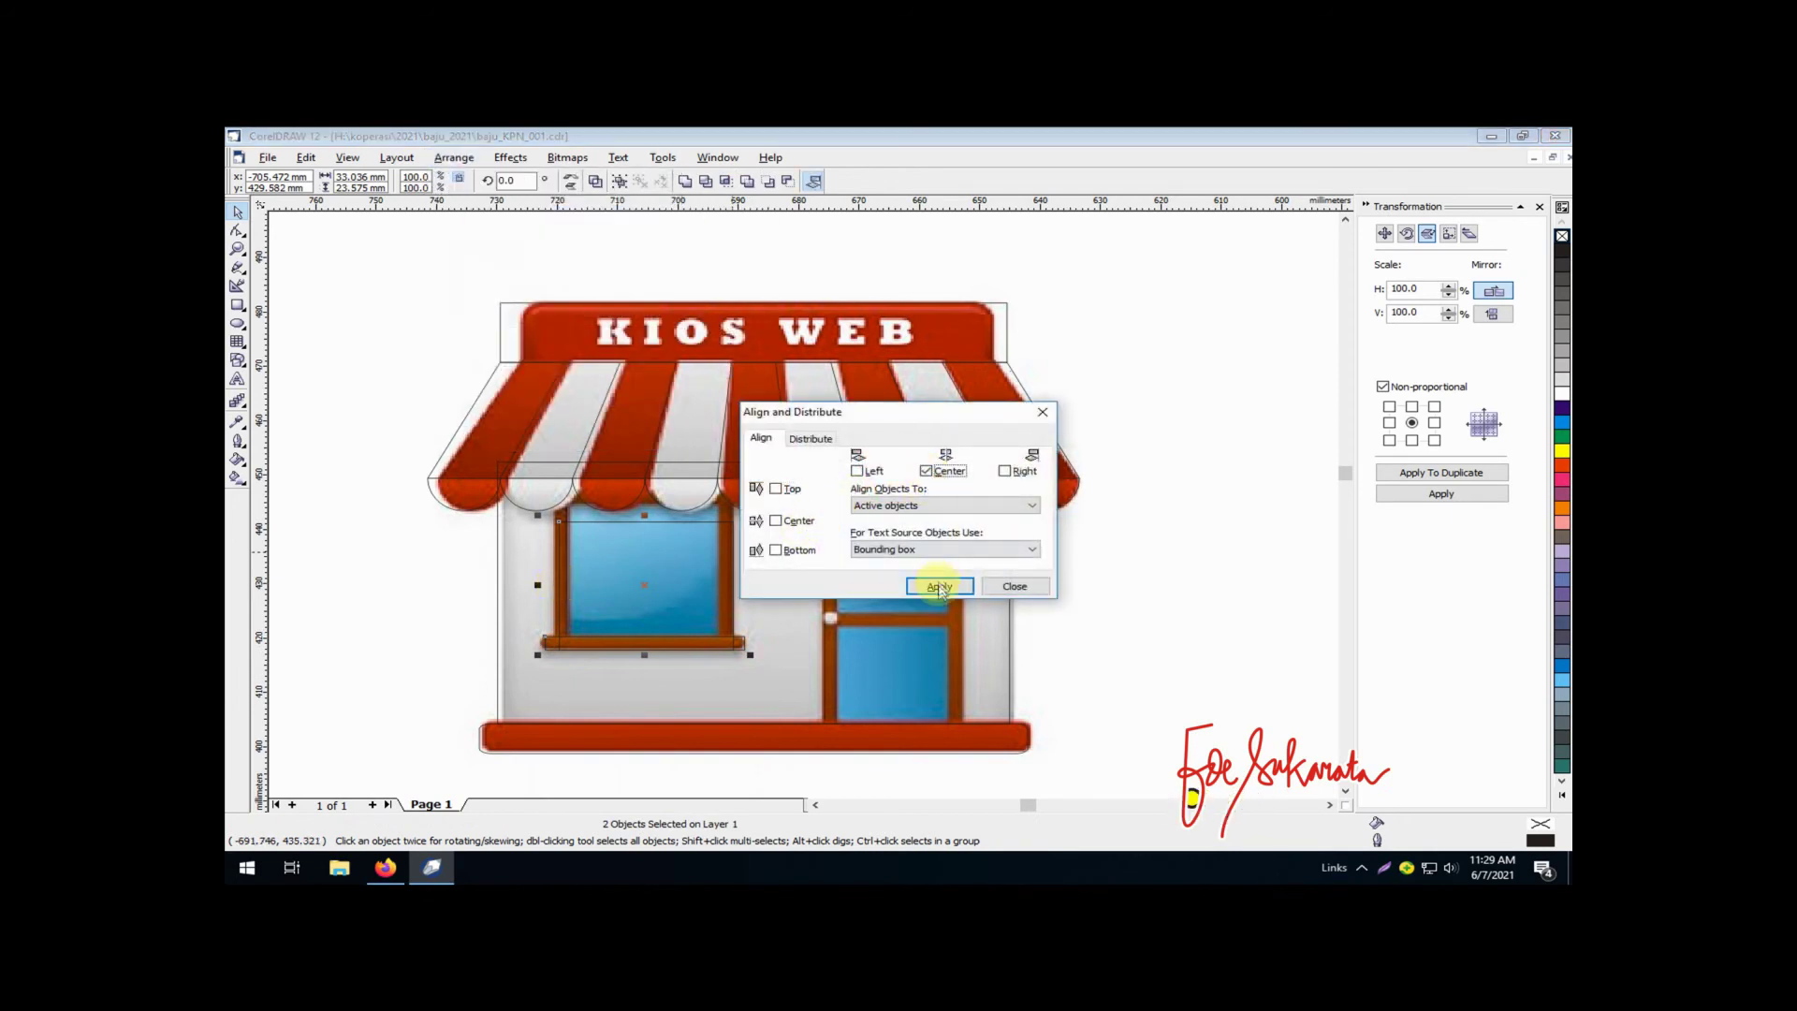
{"action": "left_click", "coordinate": [940, 587]}
{"action": "left_click", "coordinate": [1015, 586]}
Place a copy of the window rectangle 36 mm to the right, over the door area
{"action": "left_click", "coordinate": [704, 527]}
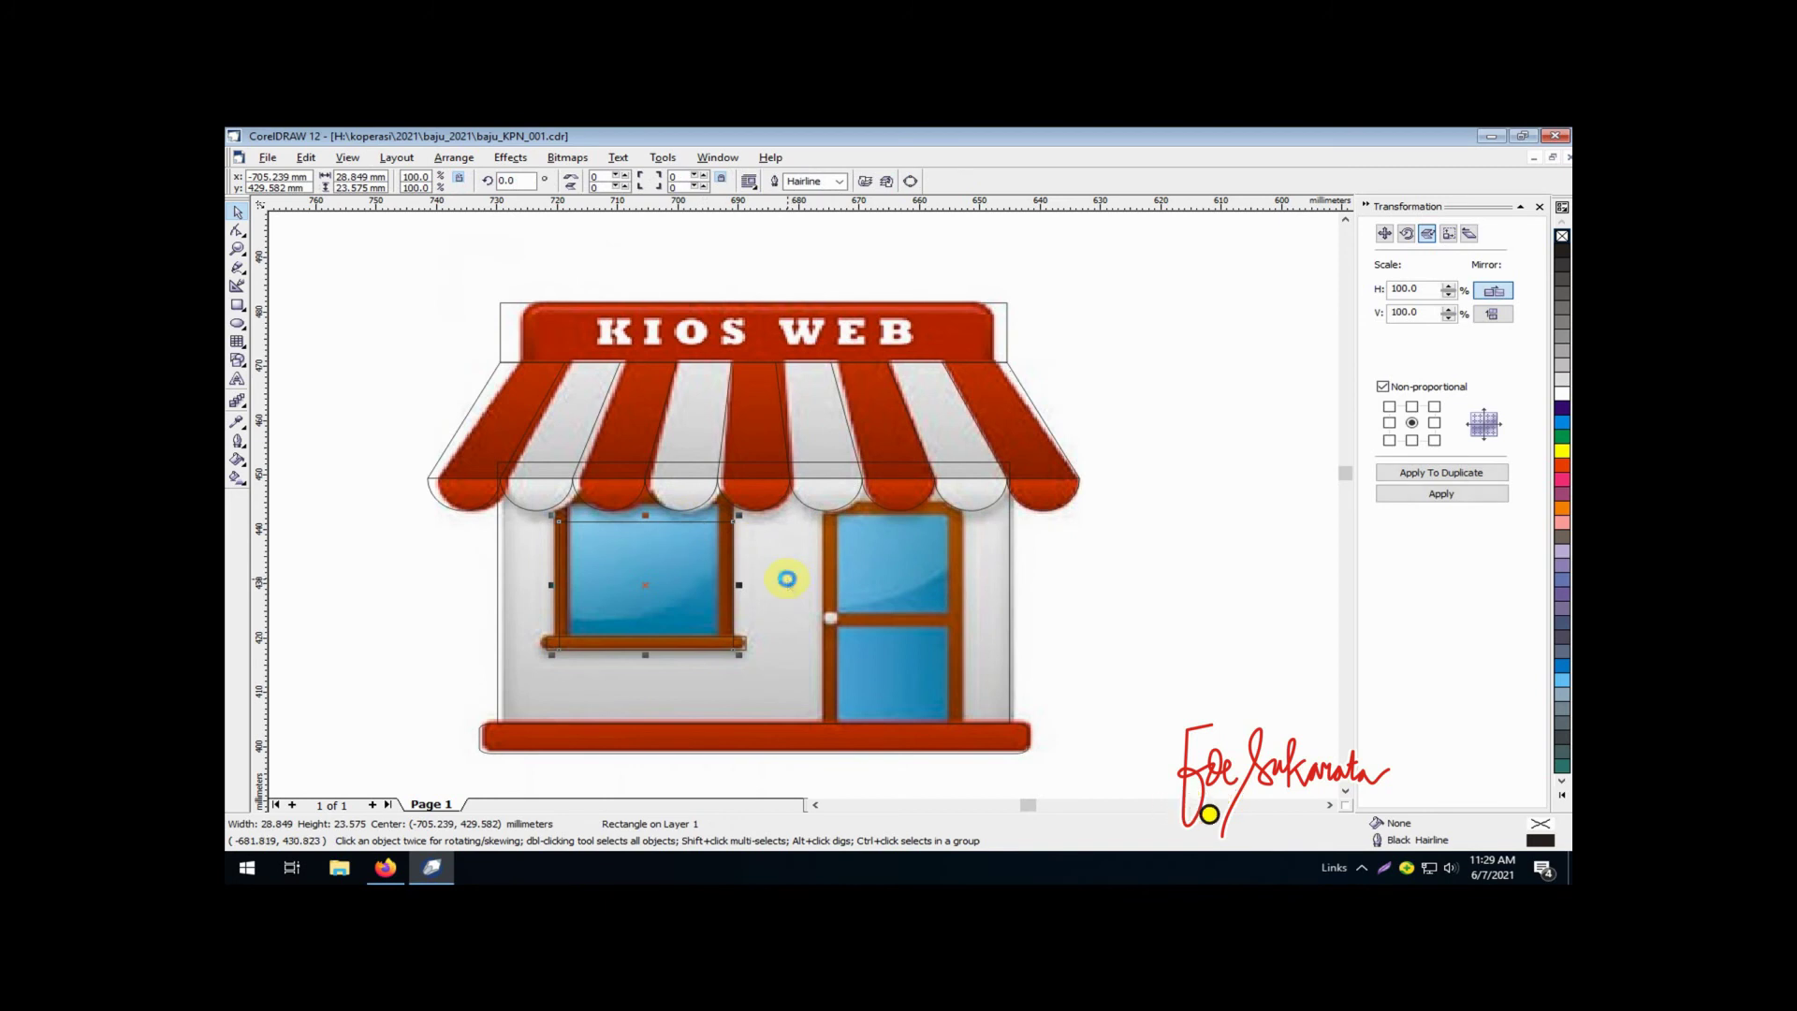
{"action": "key", "text": "Right"}
{"action": "key", "text": "Right"}
{"action": "key", "text": "Right"}
{"action": "key", "text": "Right"}
{"action": "key", "text": "Right"}
{"action": "key", "text": "Right"}
{"action": "key", "text": "Right"}
{"action": "key", "text": "Right"}
{"action": "key", "text": "Right"}
{"action": "key", "text": "Right"}
{"action": "key", "text": "Right"}
{"action": "key", "text": "Right"}
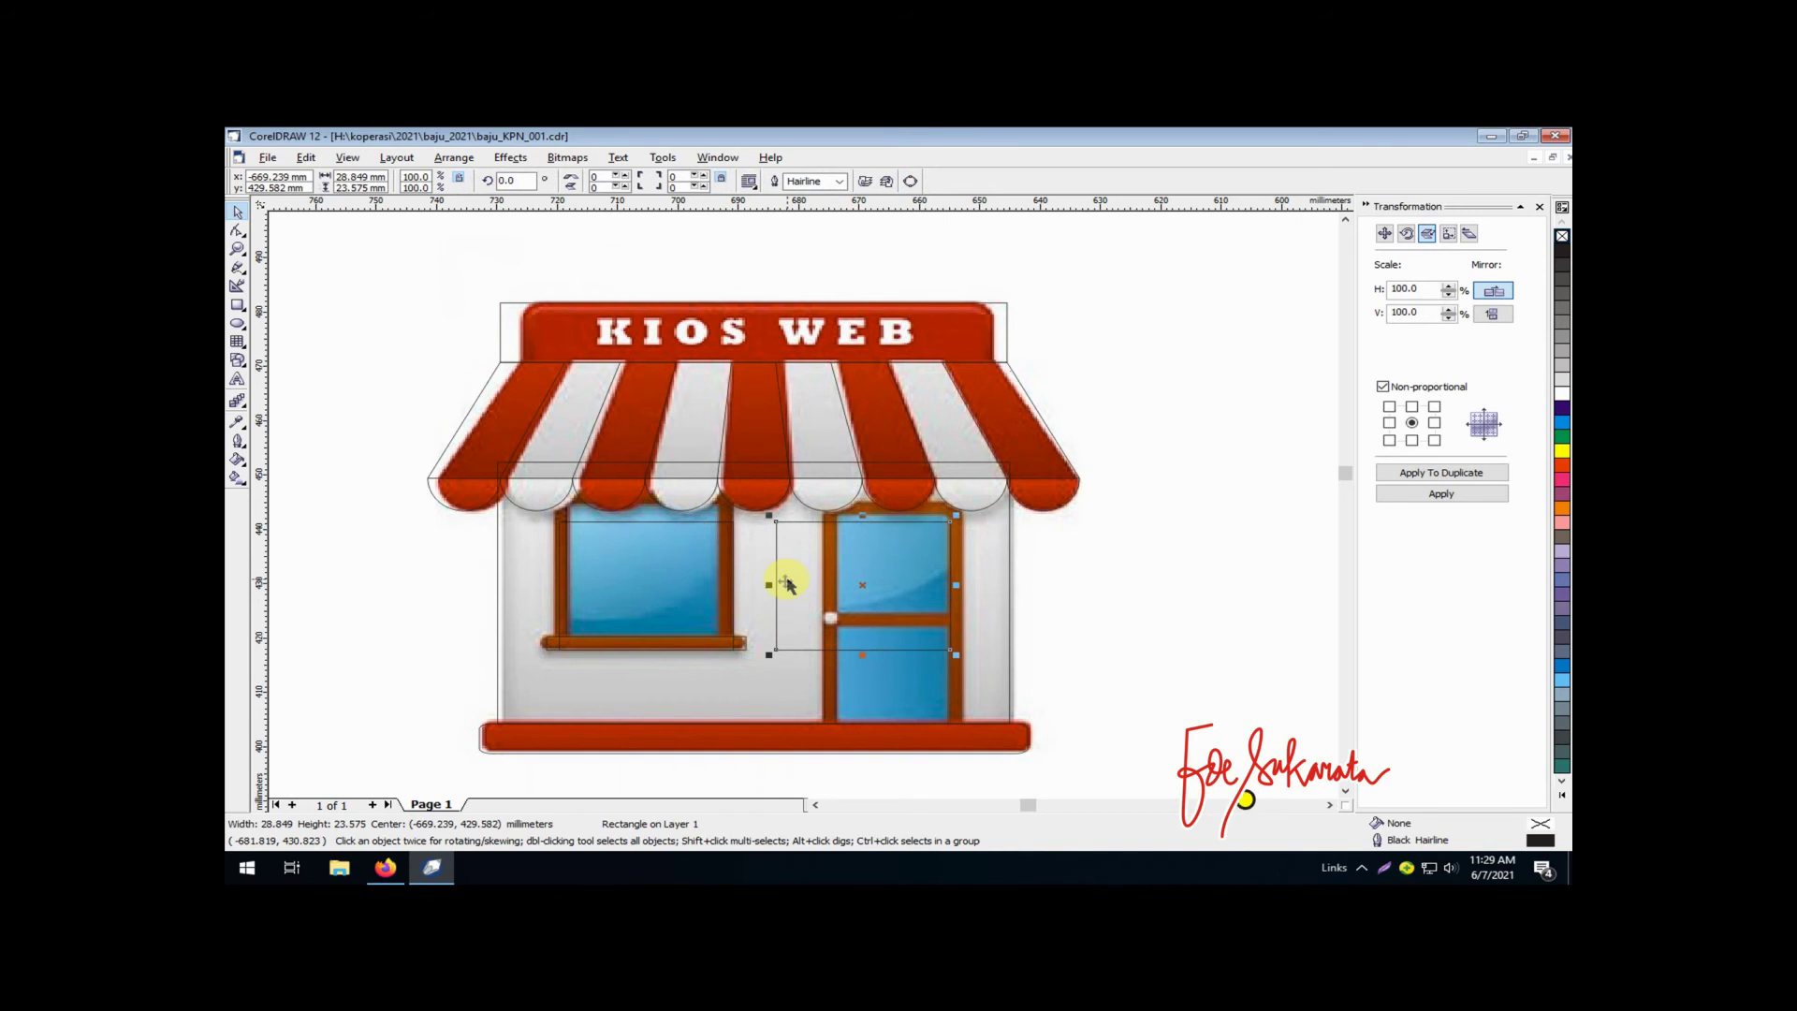
Resize the copied rectangle to the door, about 21.6 mm wide and 37.1 mm high, and add a copy covering its lower half
{"action": "left_click_drag", "start_coordinate": [771, 590], "coordinate": [828, 600]}
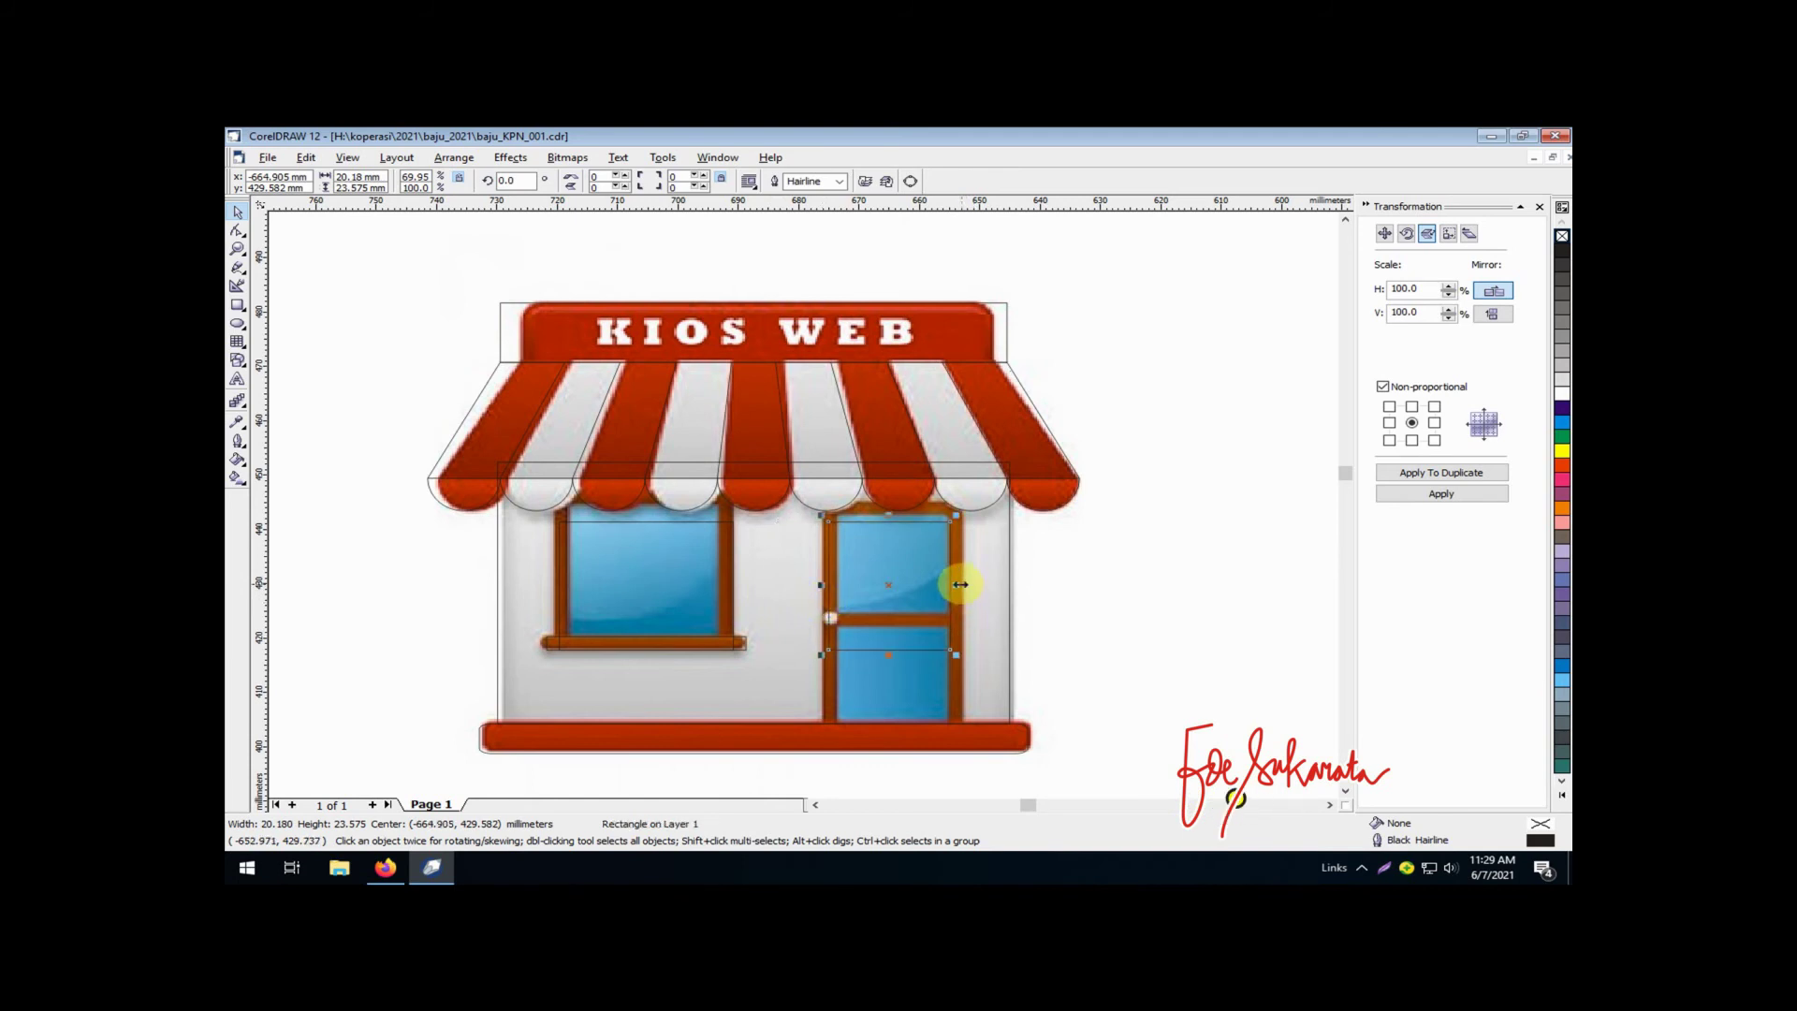
{"action": "left_click_drag", "start_coordinate": [969, 586], "coordinate": [963, 586]}
{"action": "left_click_drag", "start_coordinate": [892, 650], "coordinate": [893, 728]}
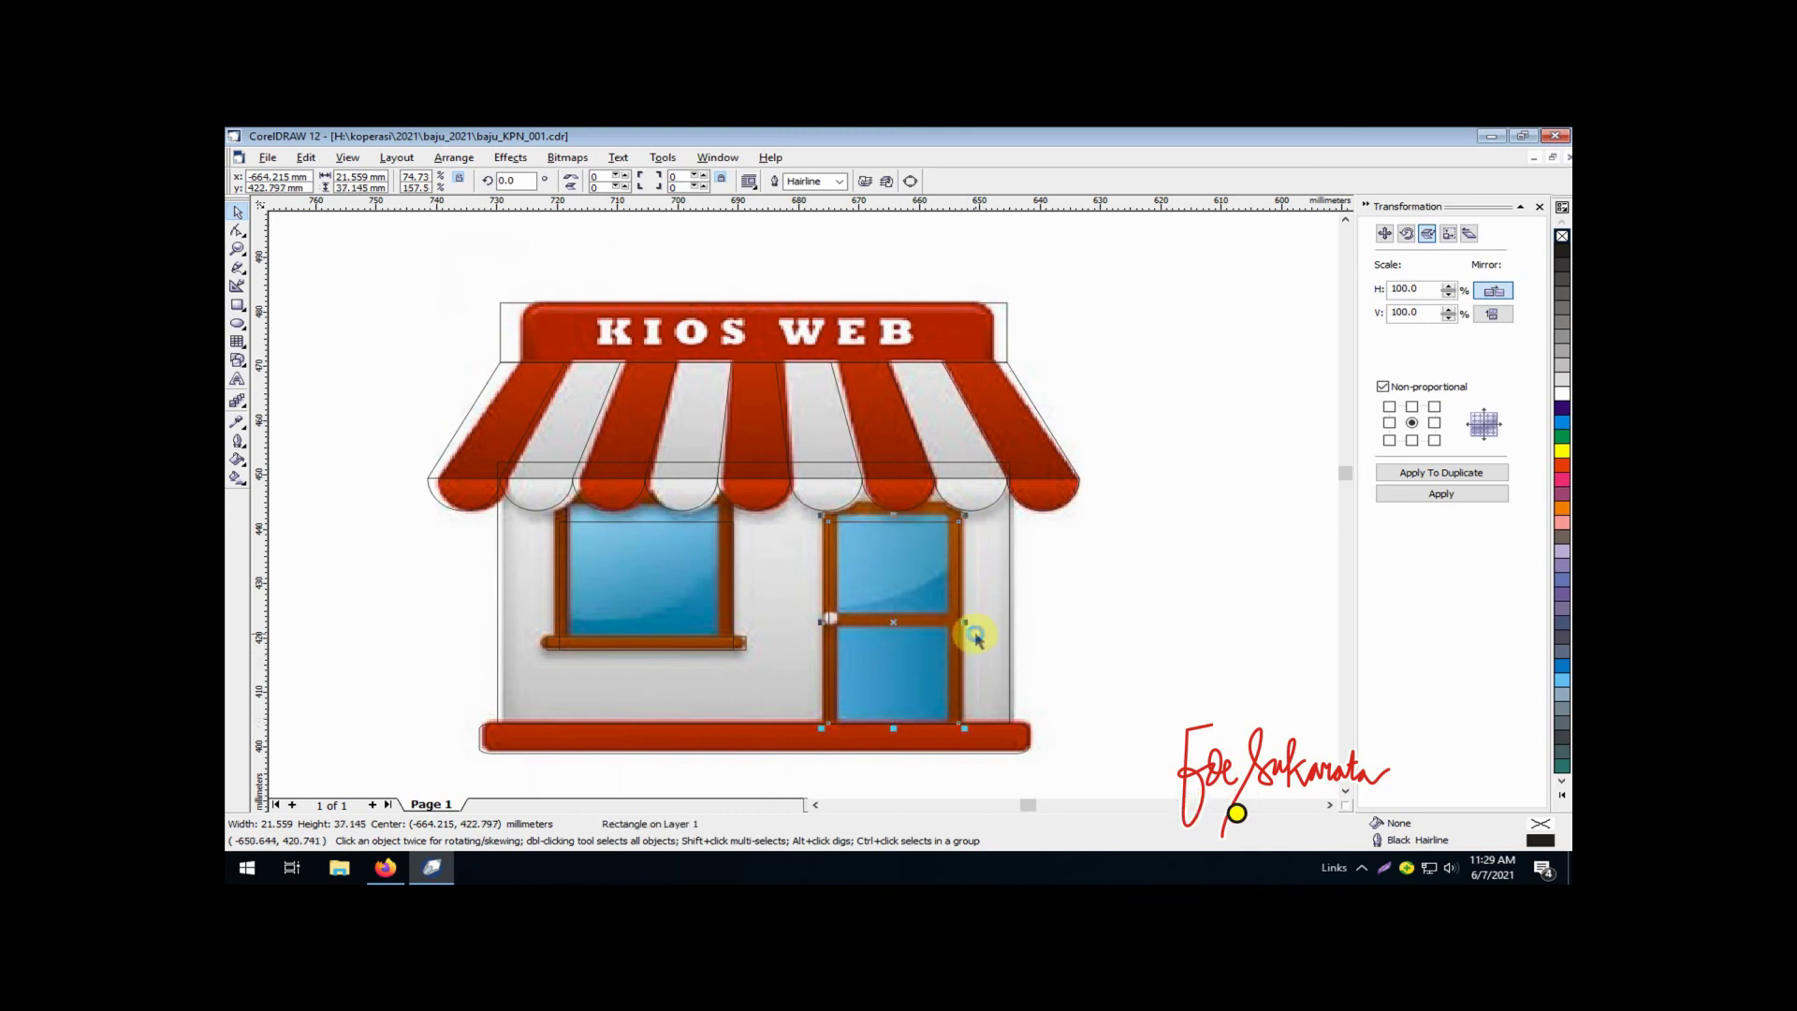
{"action": "left_click_drag", "start_coordinate": [892, 513], "coordinate": [851, 622]}
{"action": "left_click", "coordinate": [1076, 596]}
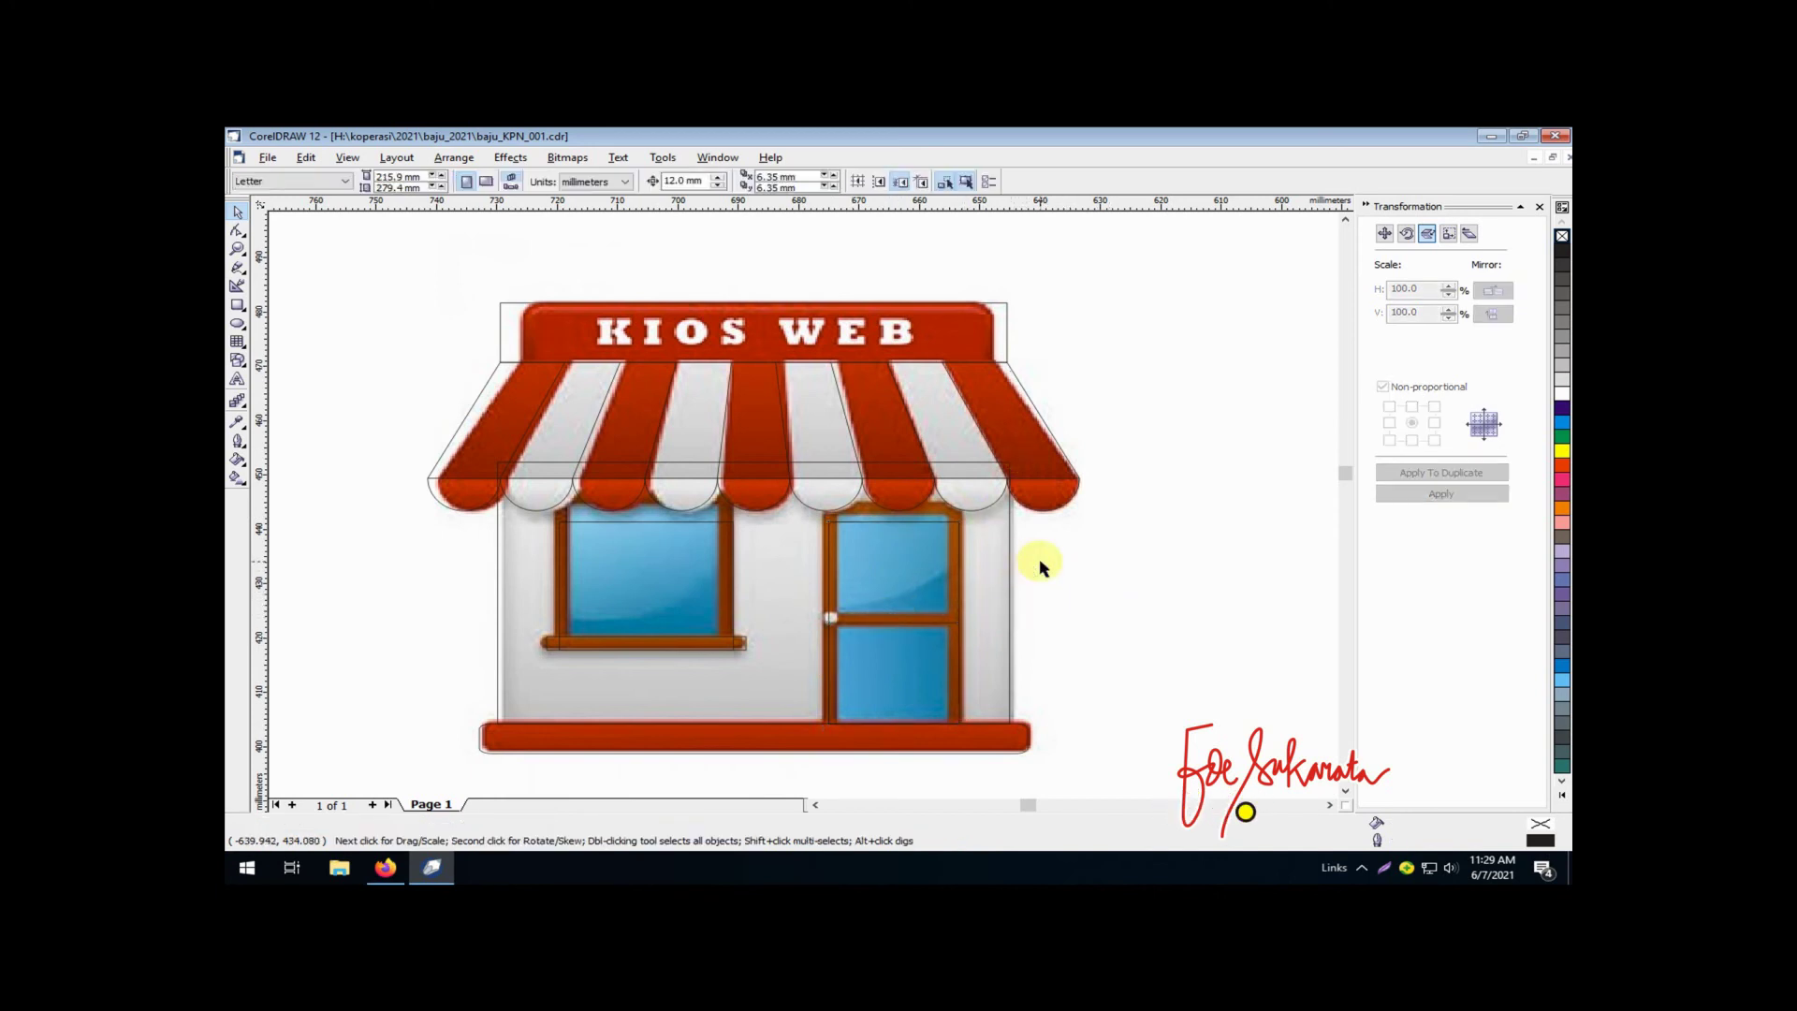
Select all the traced shop outlines and move them left until they stand clear of the reference image
{"action": "key", "text": "F3"}
{"action": "left_click_drag", "start_coordinate": [521, 281], "coordinate": [956, 627]}
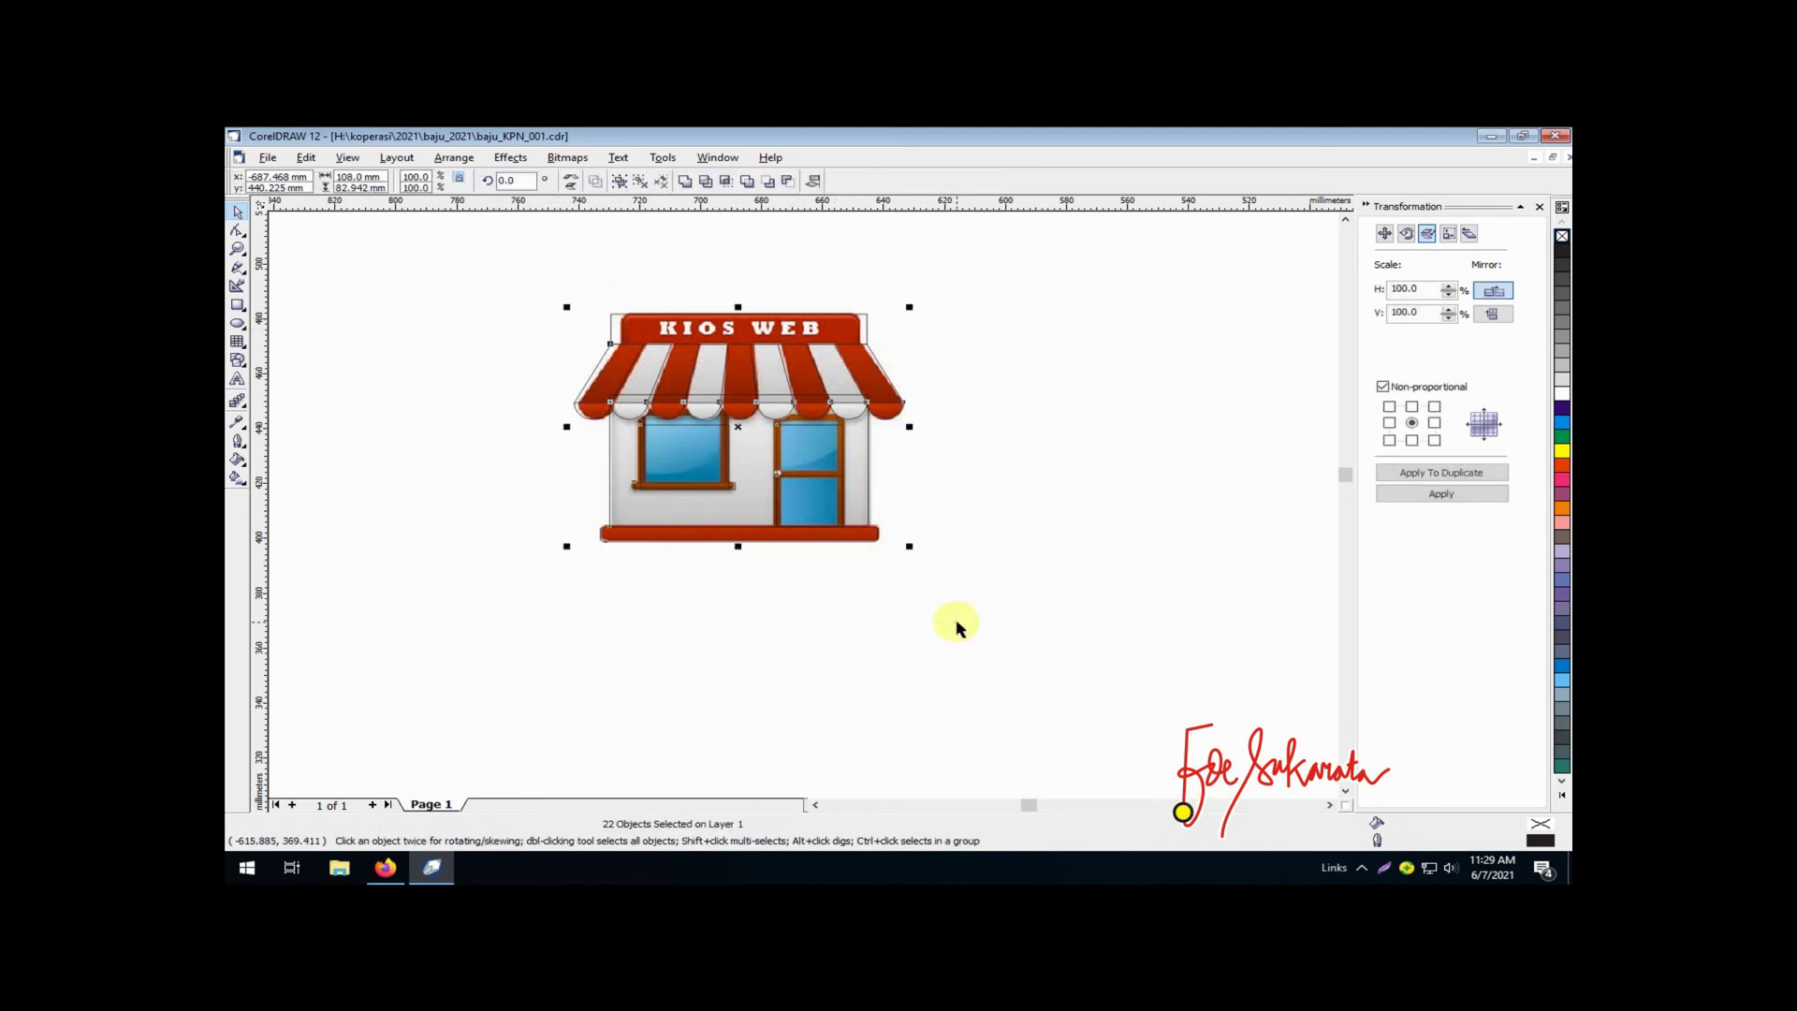
{"action": "key", "text": "Left"}
{"action": "key", "text": "Left"}
{"action": "key", "text": "Left"}
{"action": "key", "text": "Left"}
{"action": "key", "text": "Left"}
{"action": "key", "text": "Left"}
{"action": "key", "text": "Left"}
{"action": "key", "text": "Left"}
{"action": "key", "text": "Left"}
{"action": "key", "text": "Left"}
{"action": "key", "text": "Left"}
{"action": "key", "text": "Left"}
{"action": "key", "text": "Left"}
{"action": "key", "text": "Left"}
{"action": "key", "text": "Left"}
{"action": "key", "text": "Left"}
{"action": "key", "text": "Left"}
{"action": "key", "text": "Left"}
{"action": "key", "text": "Left"}
{"action": "key", "text": "Left"}
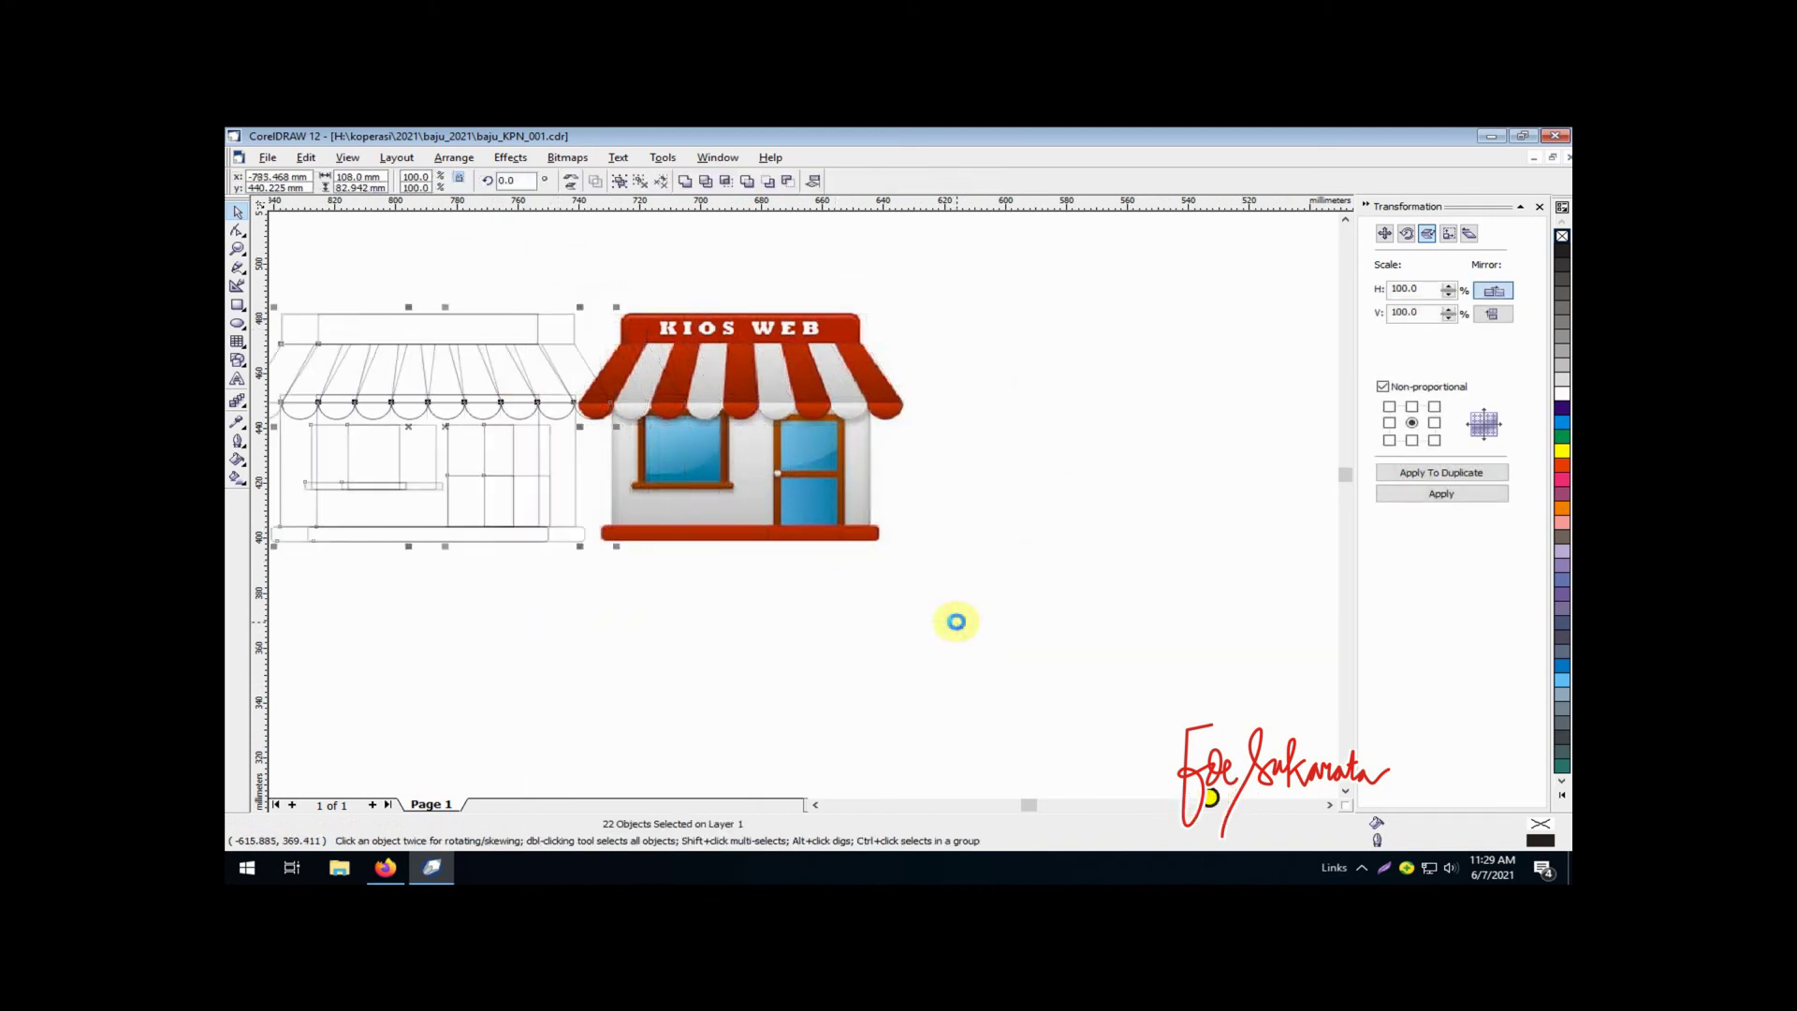
{"action": "key", "text": "Left"}
{"action": "key", "text": "Left"}
{"action": "key", "text": "Left"}
{"action": "key", "text": "Left"}
{"action": "key", "text": "Left"}
{"action": "key", "text": "Left"}
{"action": "left_click", "coordinate": [820, 629]}
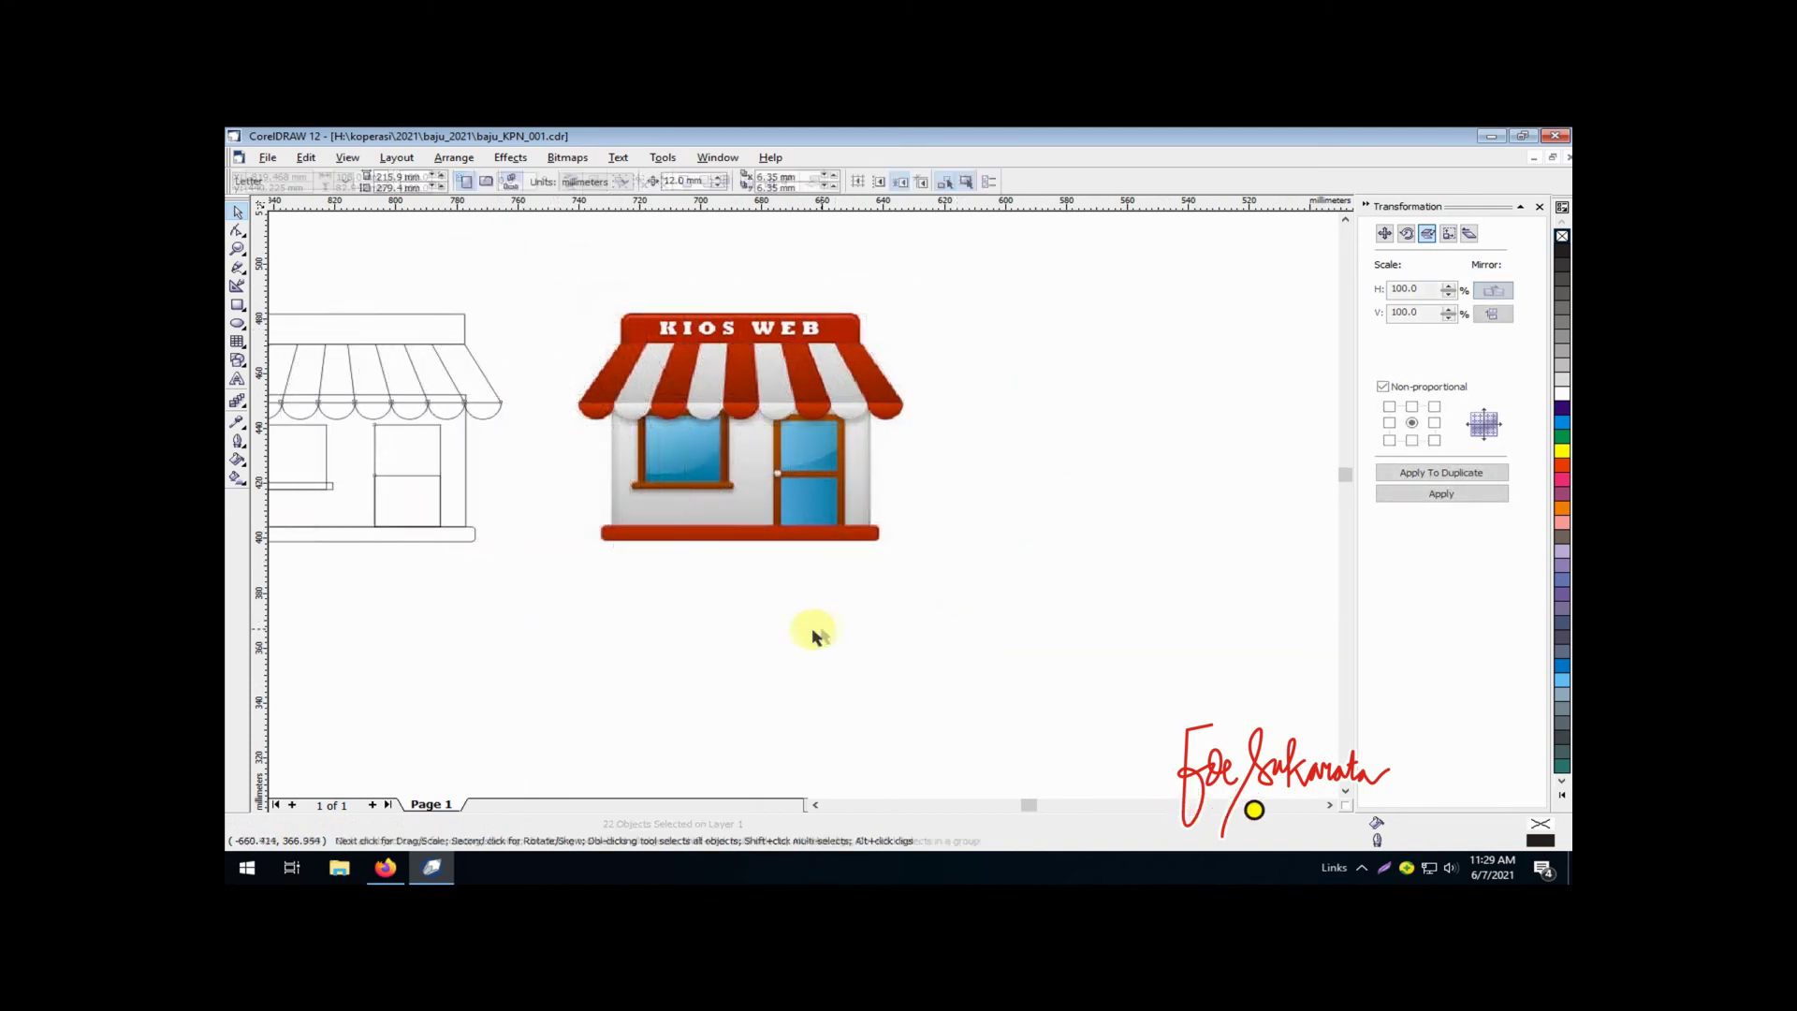
Draw a small full ellipse beside the shop outline and set its width and height to 3 mm
{"action": "left_click", "coordinate": [815, 805]}
{"action": "left_click", "coordinate": [815, 805]}
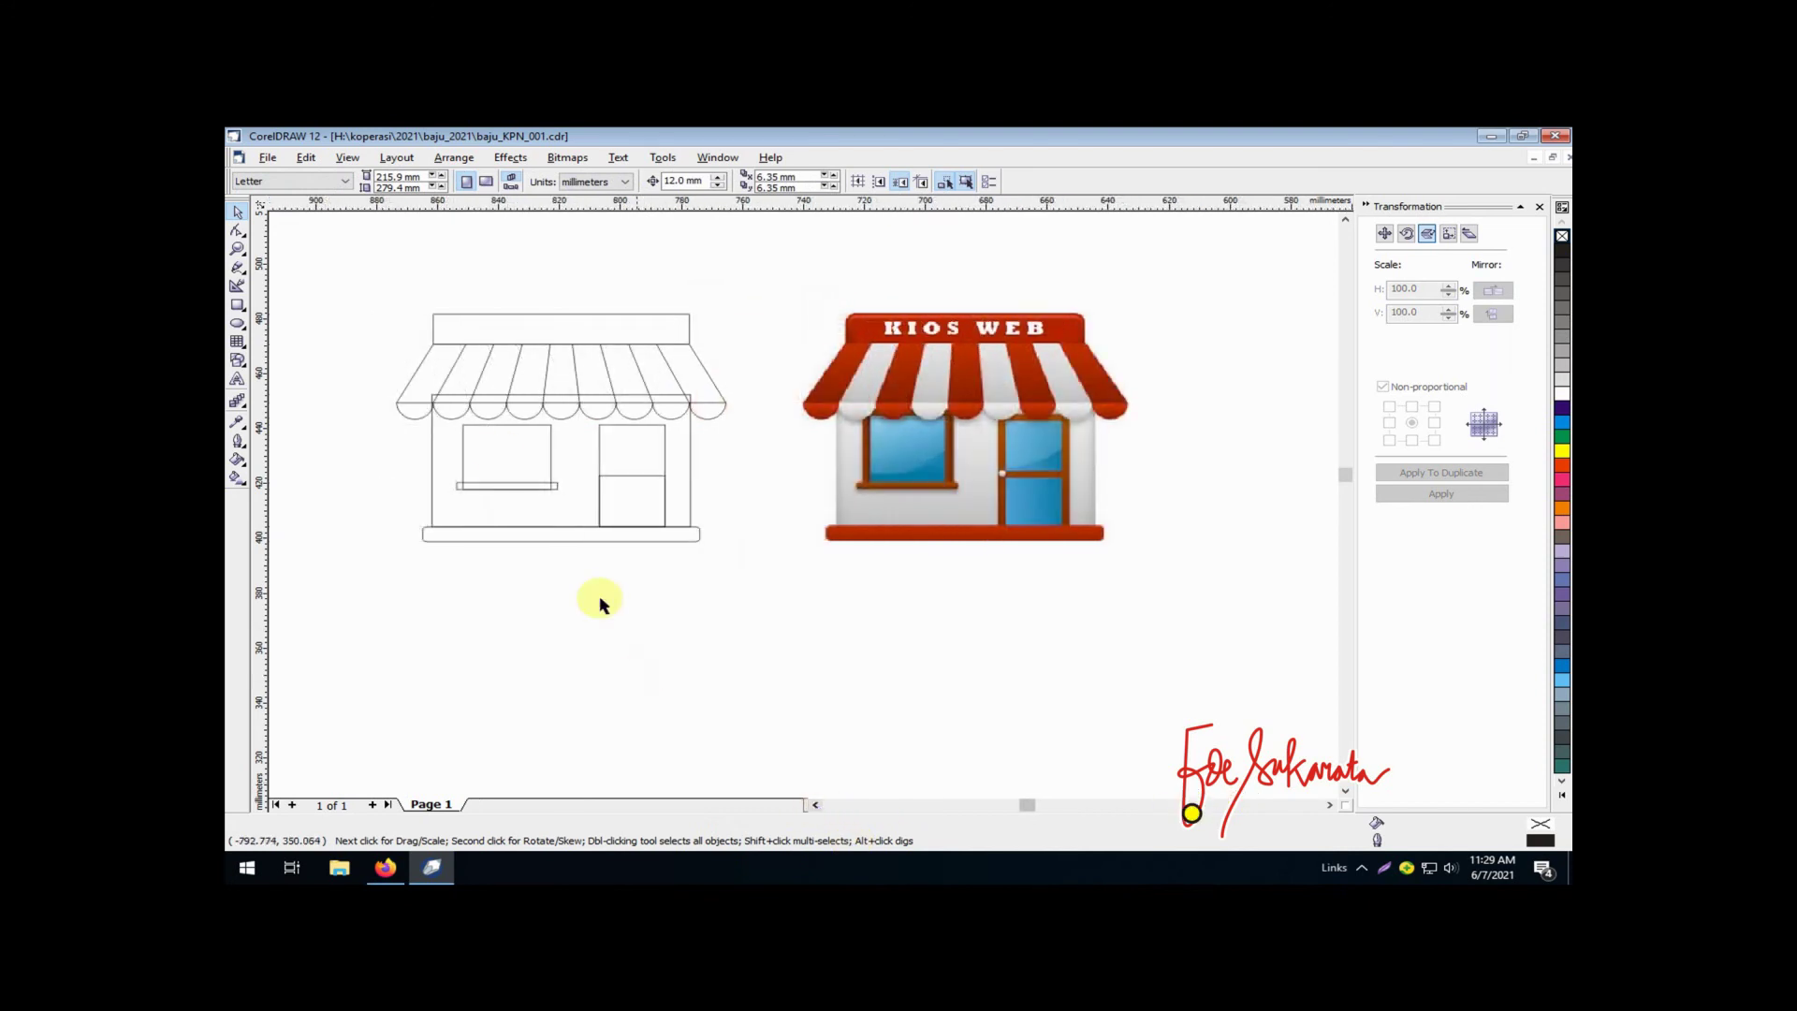
{"action": "key", "text": "F2"}
{"action": "left_click_drag", "start_coordinate": [353, 264], "coordinate": [811, 627]}
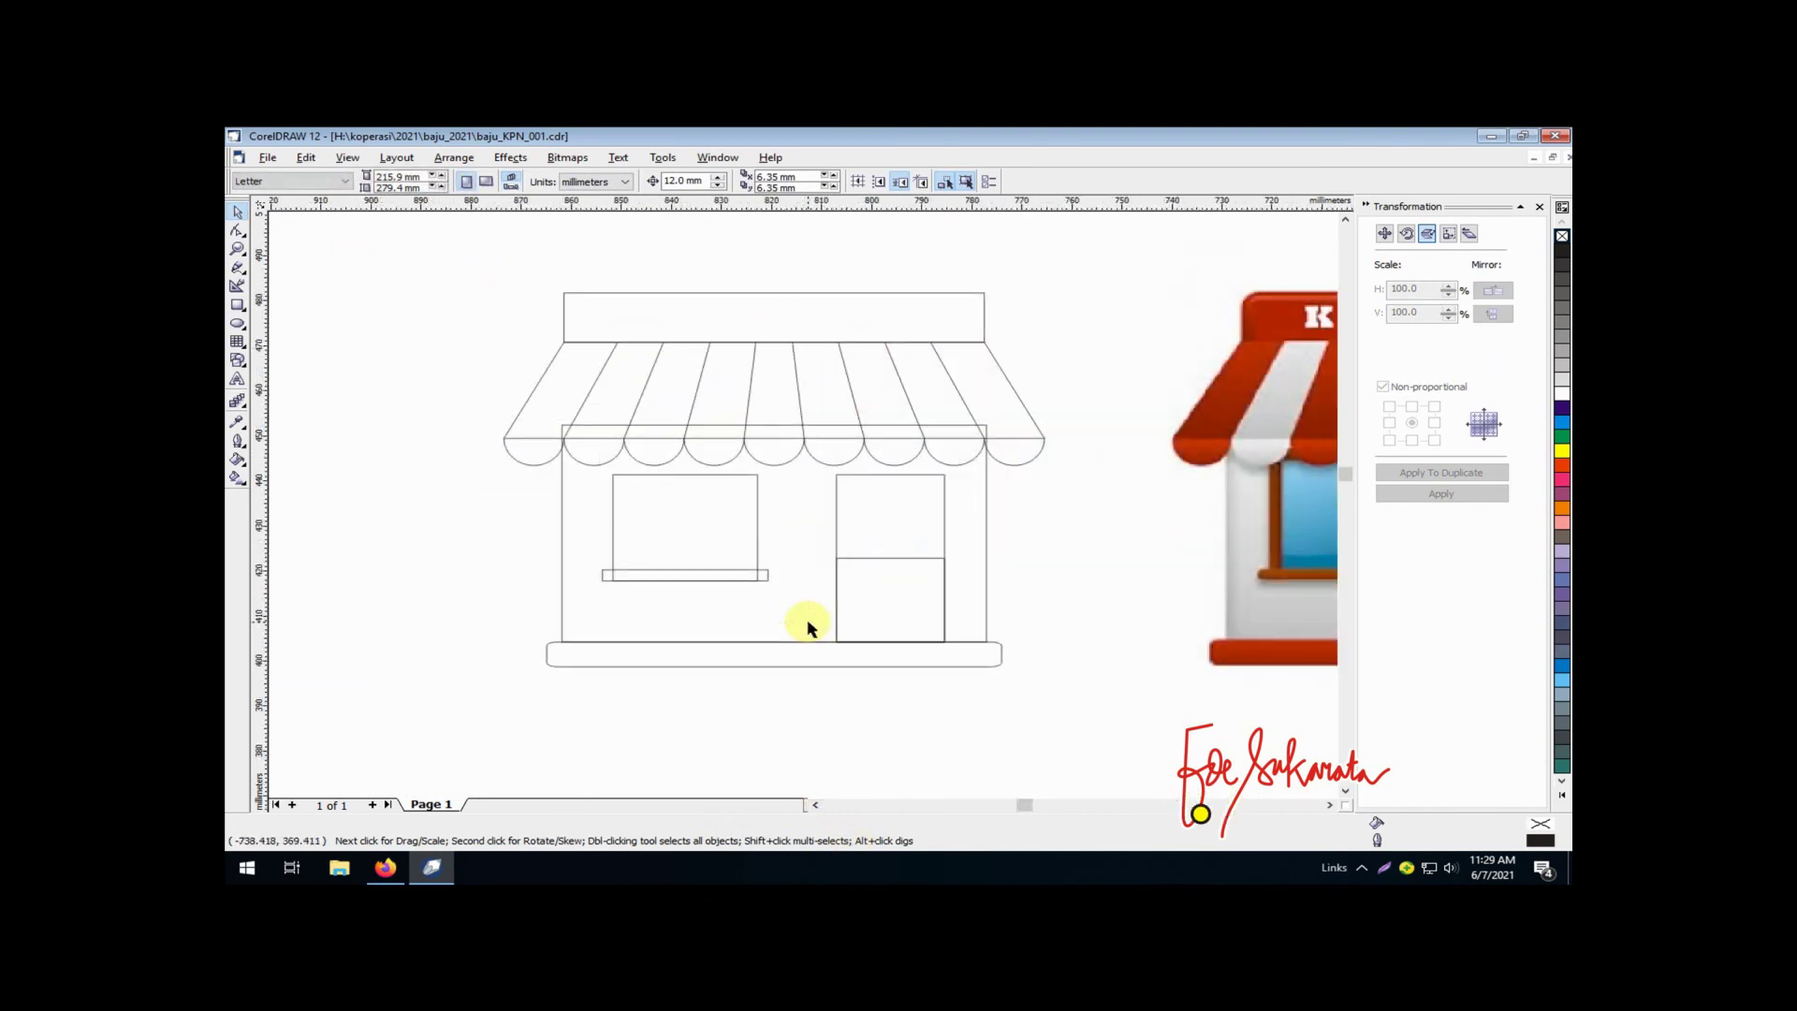
{"action": "left_click", "coordinate": [239, 324]}
{"action": "left_click_drag", "start_coordinate": [347, 489], "coordinate": [378, 516]}
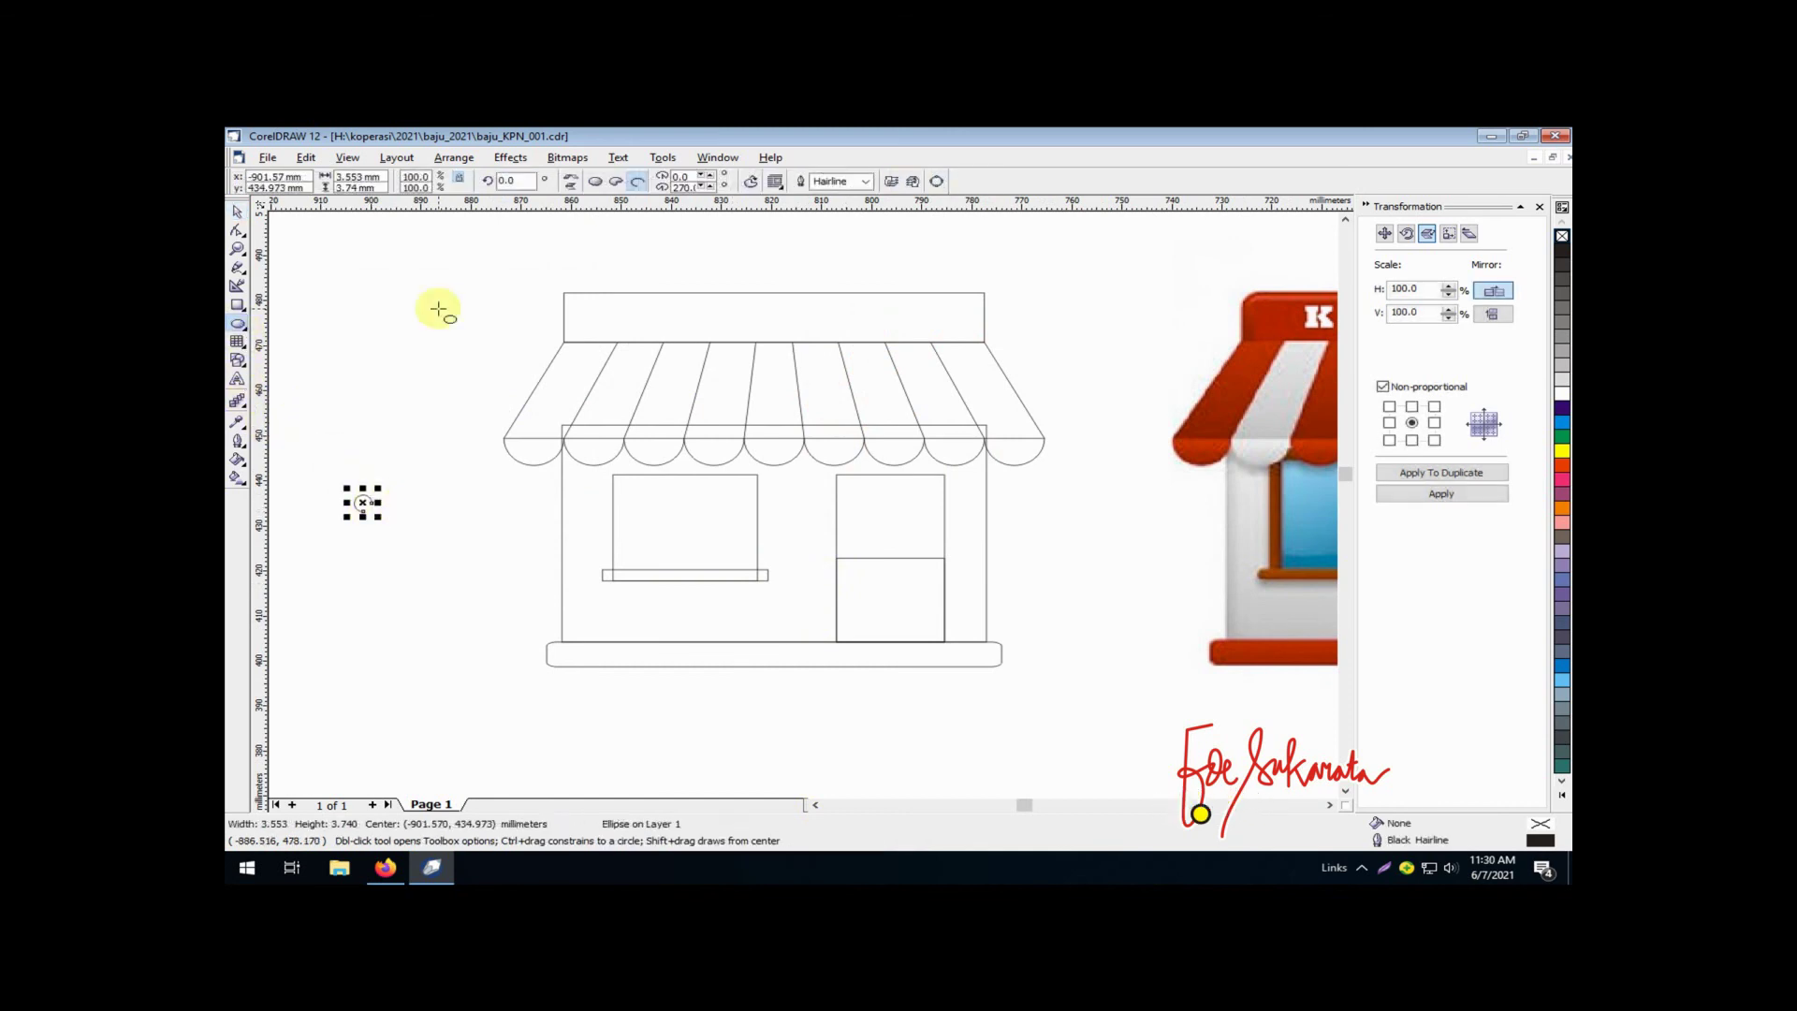
{"action": "left_click", "coordinate": [595, 181]}
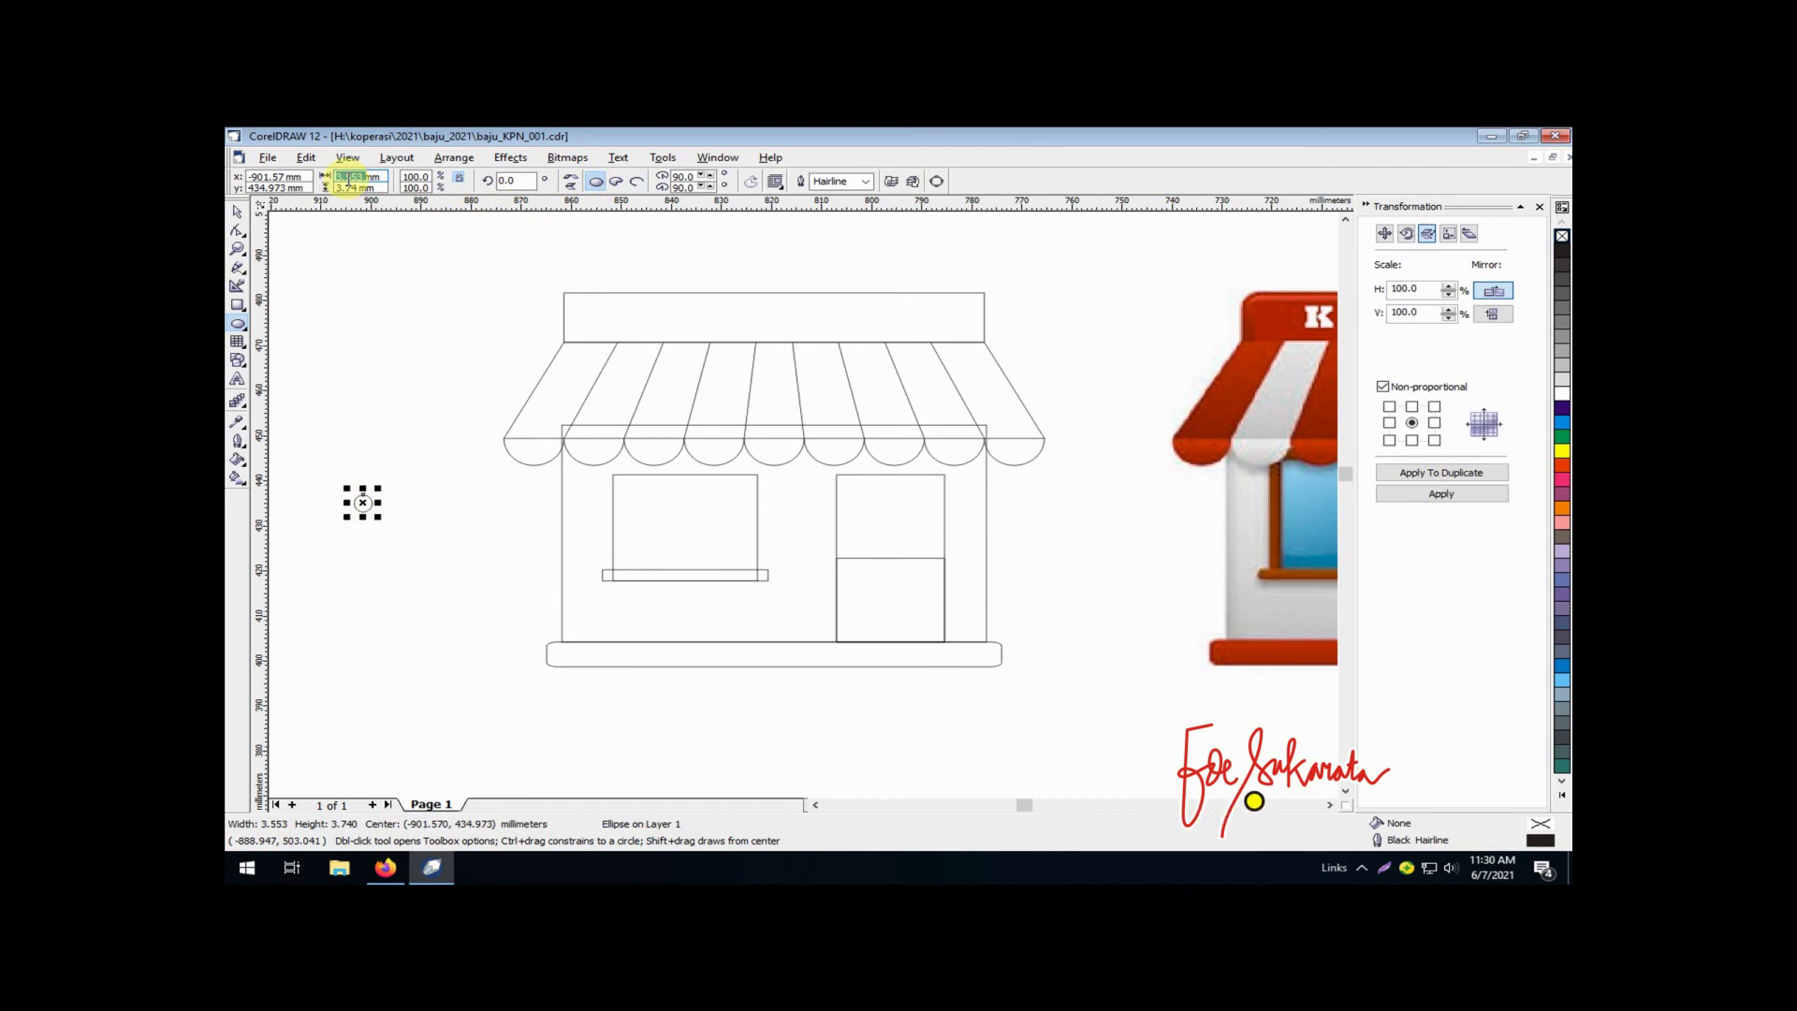
{"action": "key", "text": "Return"}
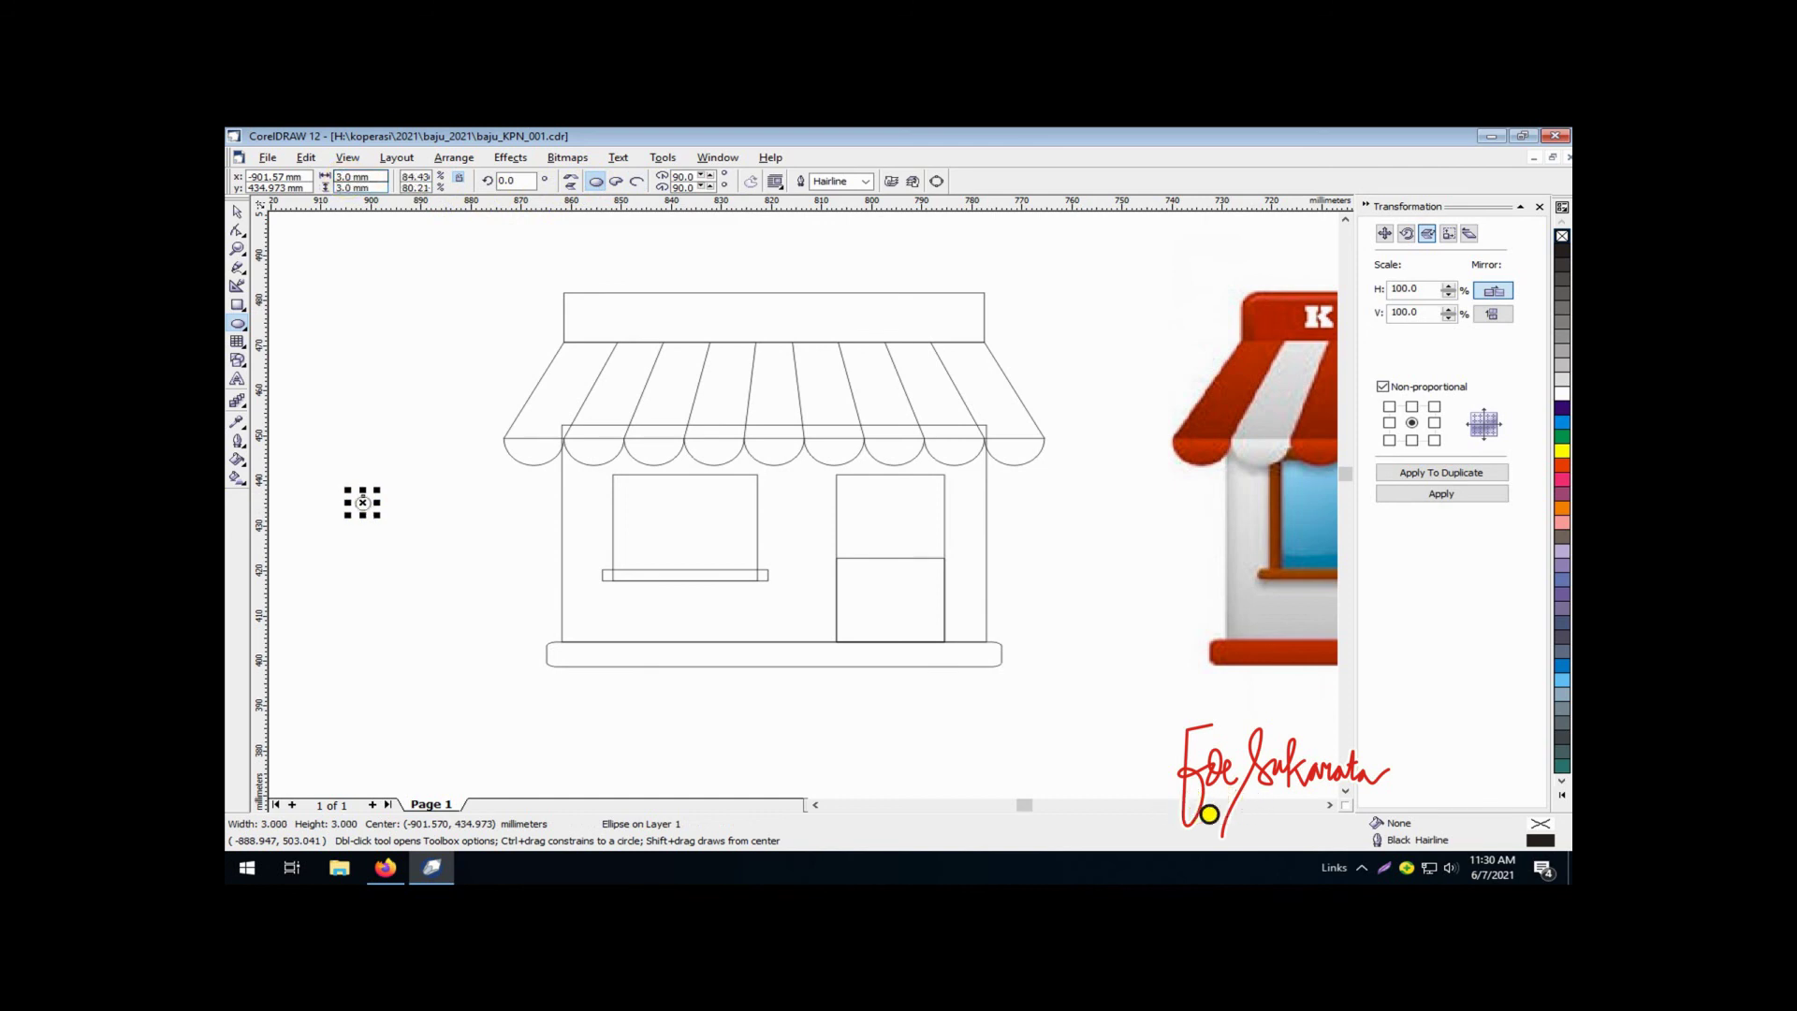
Move the small circle onto the door as its knob, near the left edge just above the lower panel
{"action": "left_click", "coordinate": [238, 211]}
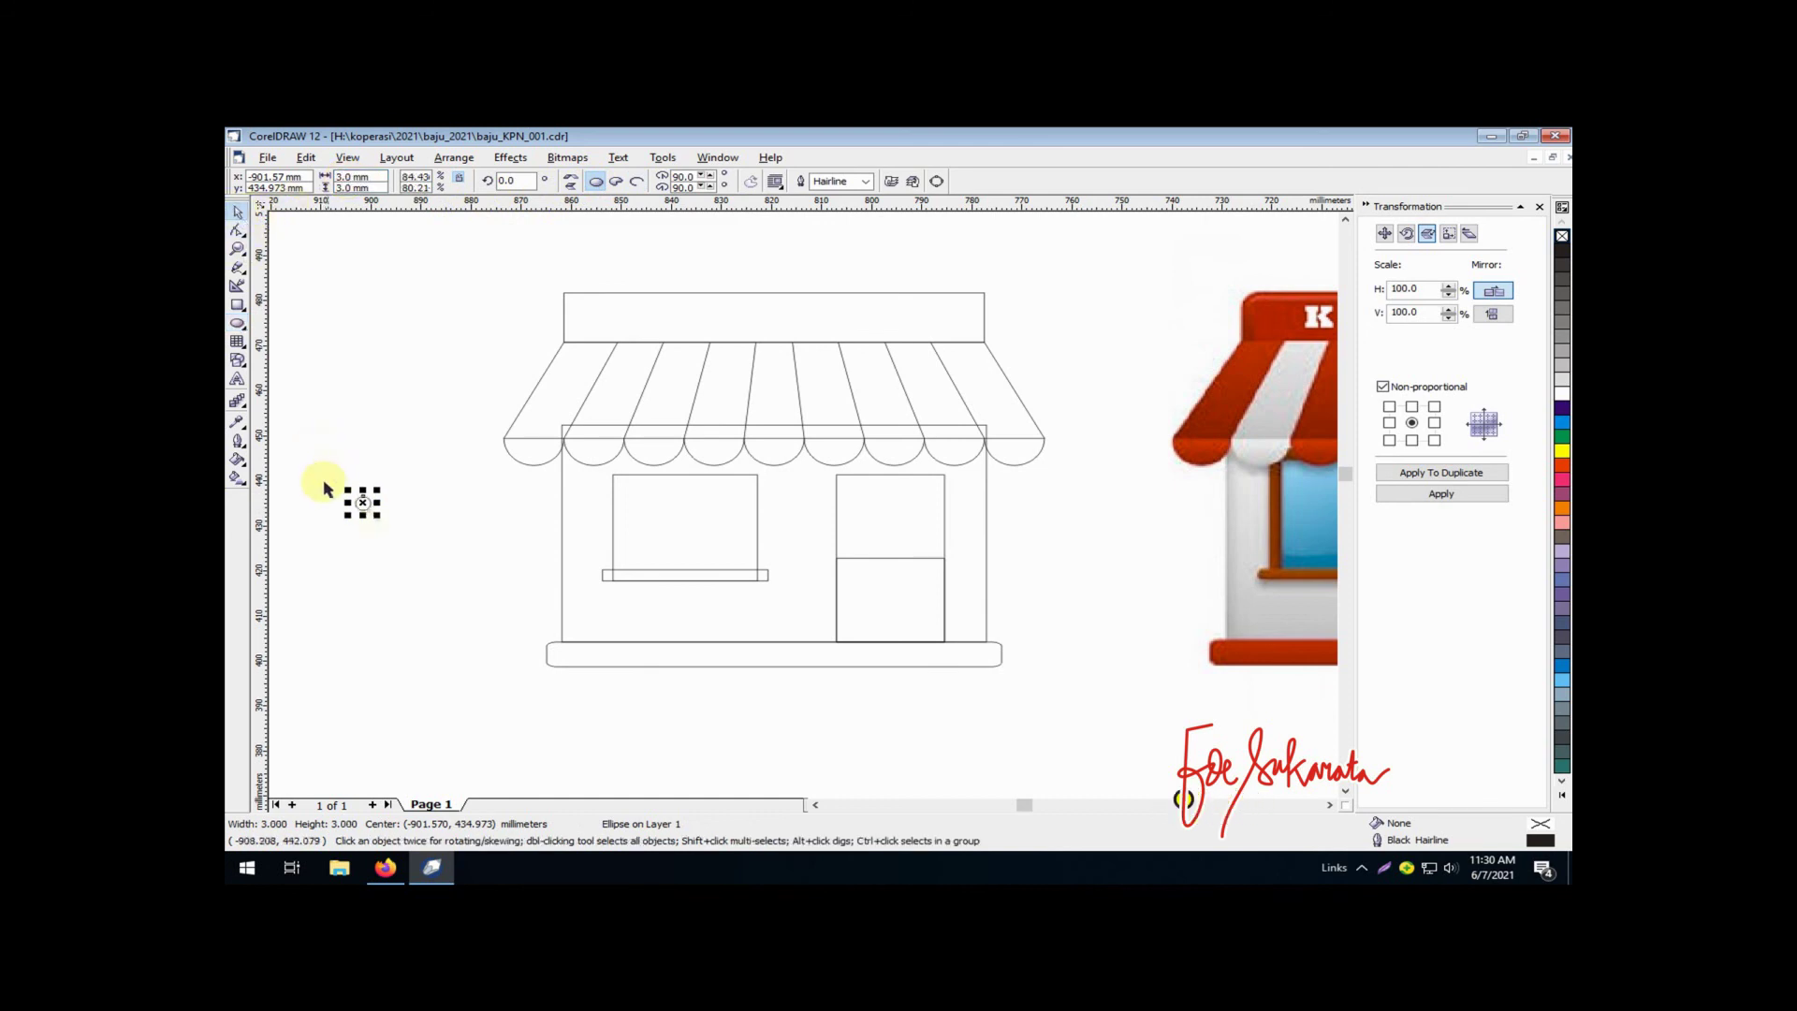
{"action": "left_click_drag", "start_coordinate": [362, 503], "coordinate": [854, 545]}
{"action": "left_click", "coordinate": [1044, 565]}
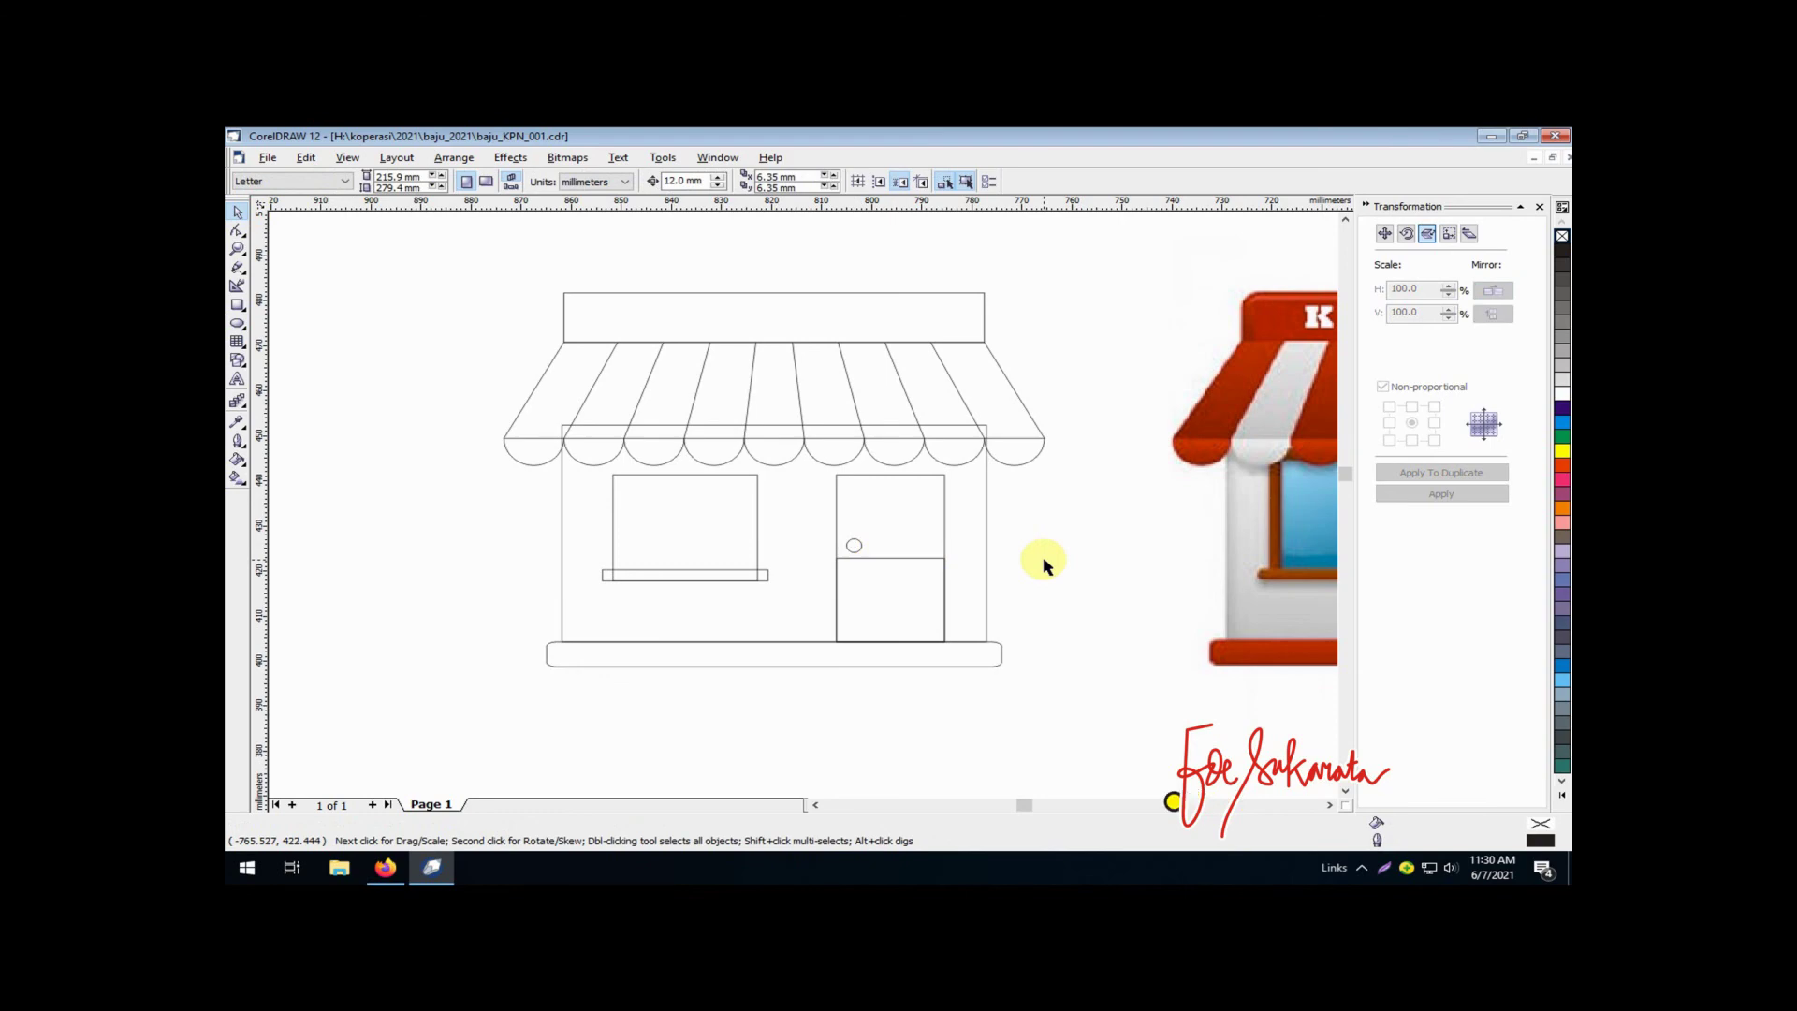
{"action": "left_click", "coordinate": [1362, 867]}
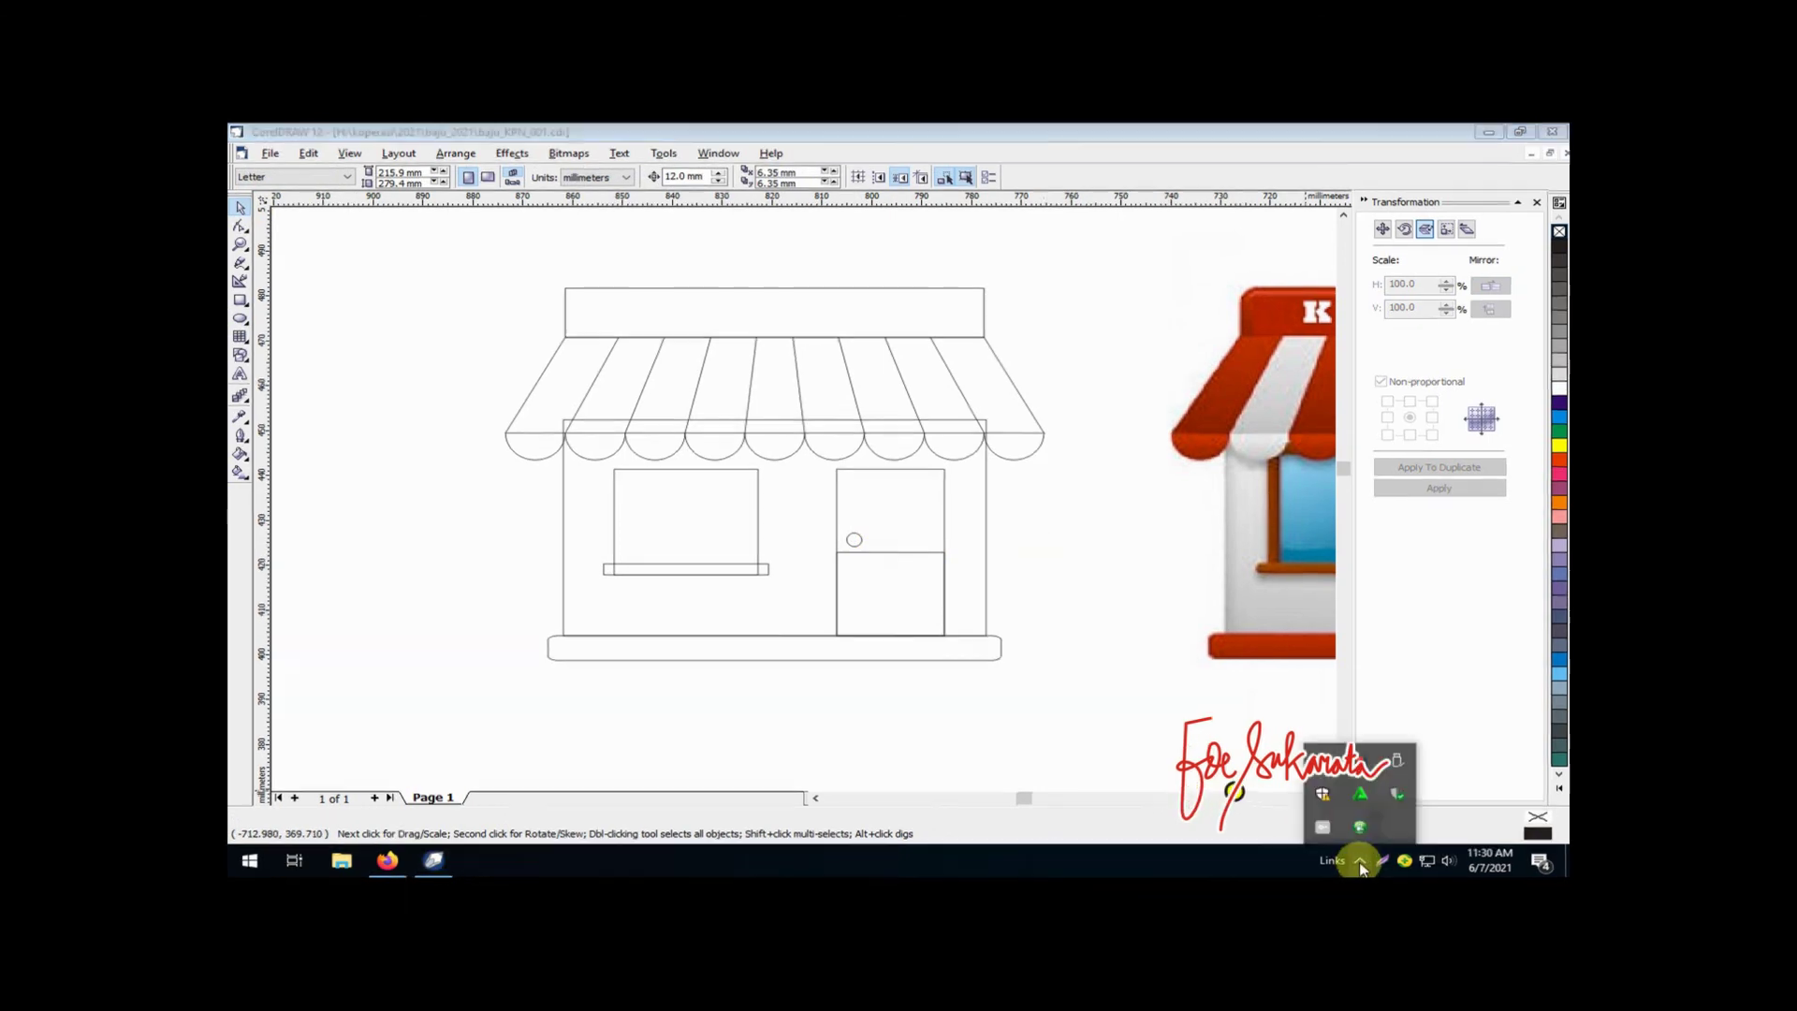